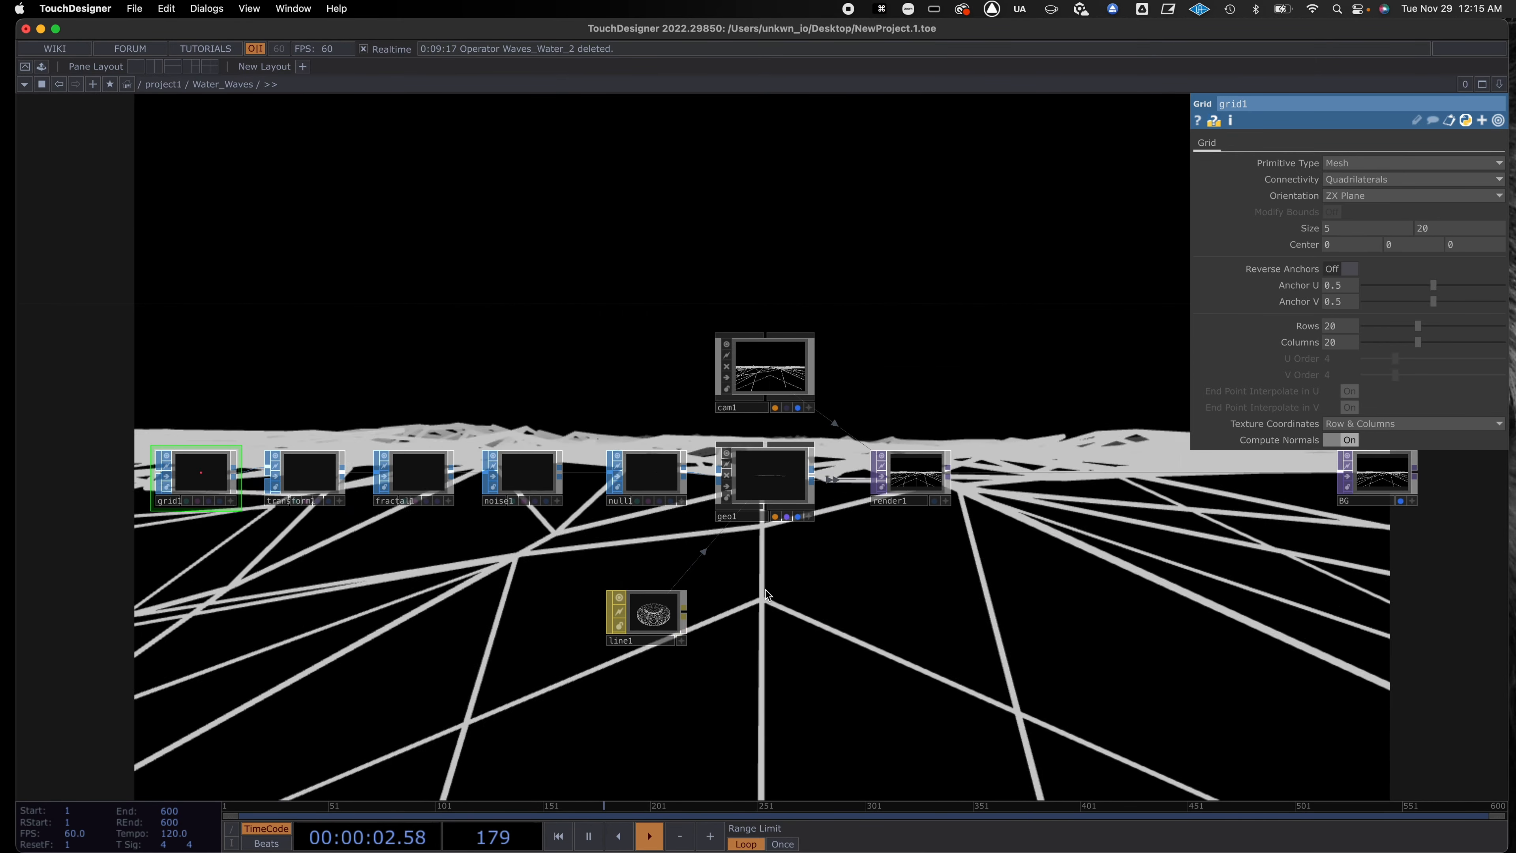
Raise cam1 by setting its Y translation to 2.
left_click(781, 371)
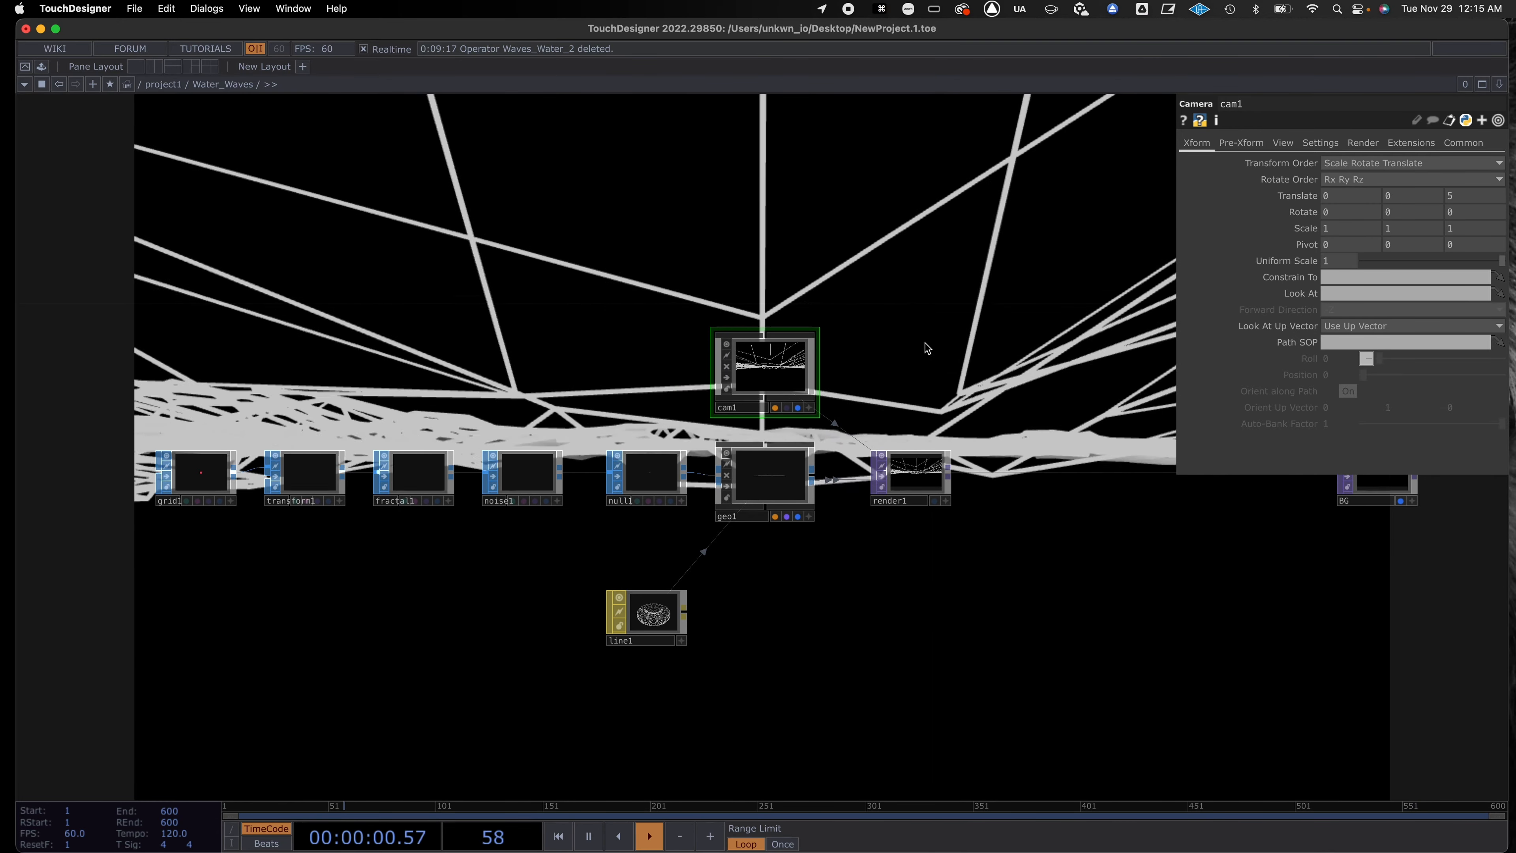
left_click(1387, 202)
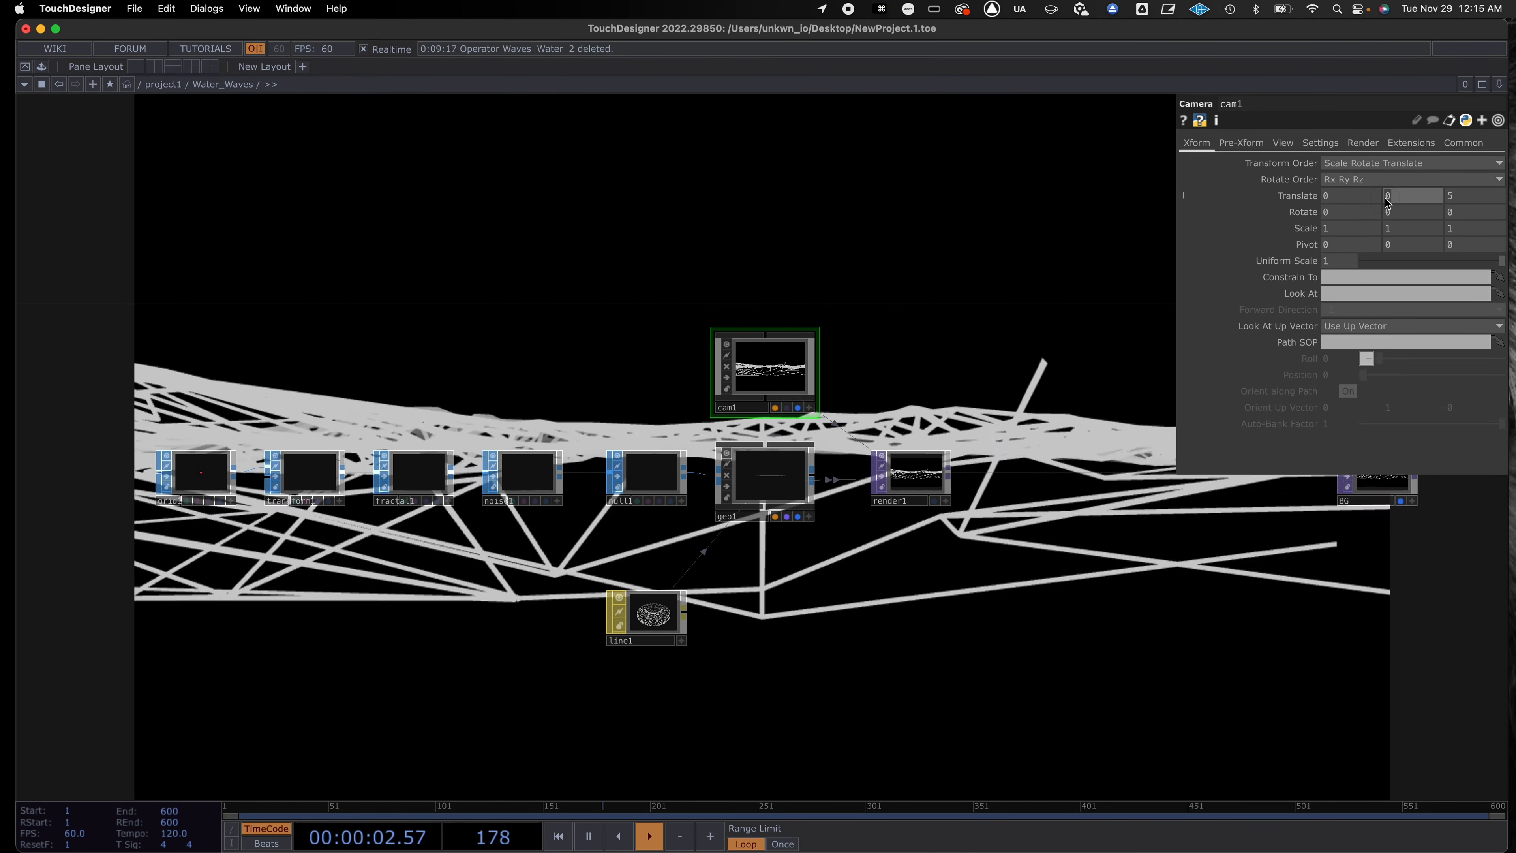
type("2")
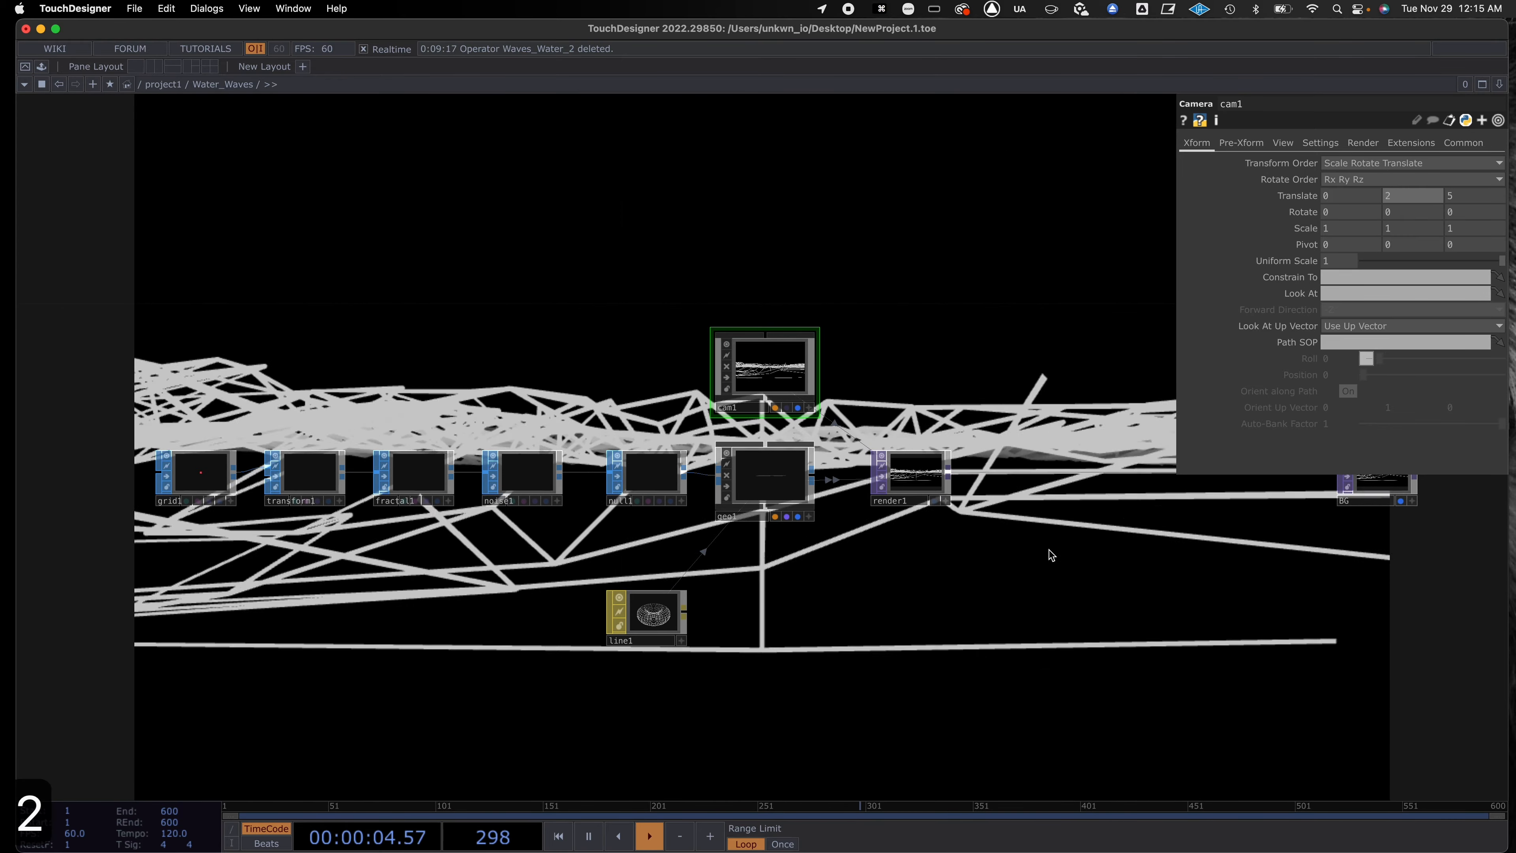
left_click(1049, 551)
mouse_move(972, 573)
left_mouse_down()
mouse_move(975, 558)
mouse_move(958, 583)
left_mouse_up()
scroll(937, 591, "up", 1)
scroll(937, 581, "down", 2)
scroll(935, 588, "down", 1)
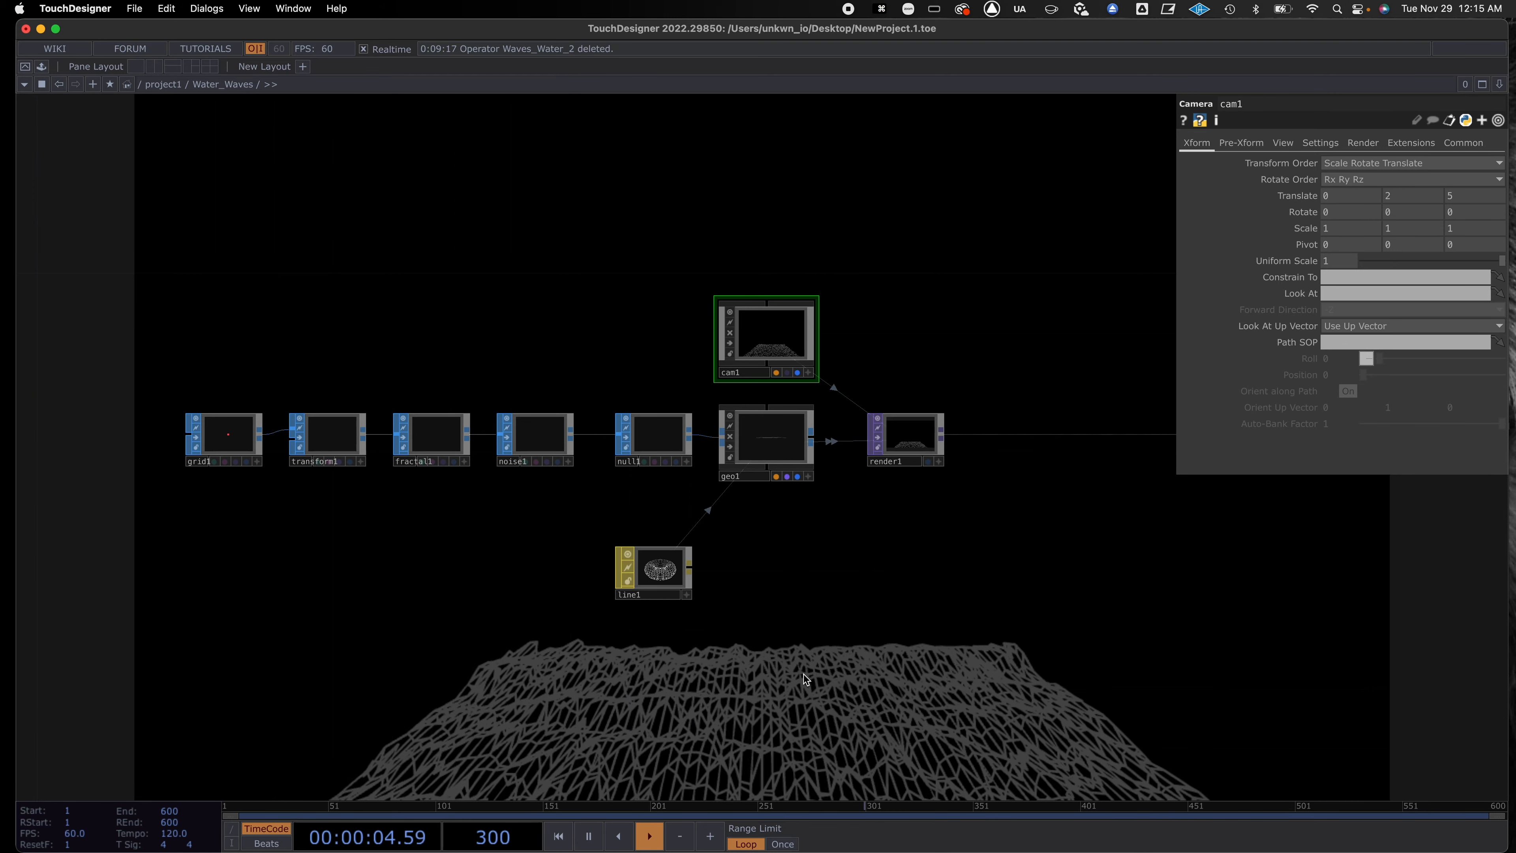
Move grid1 back along Z, trying a center of -10 before setting it to -20.
left_click(236, 446)
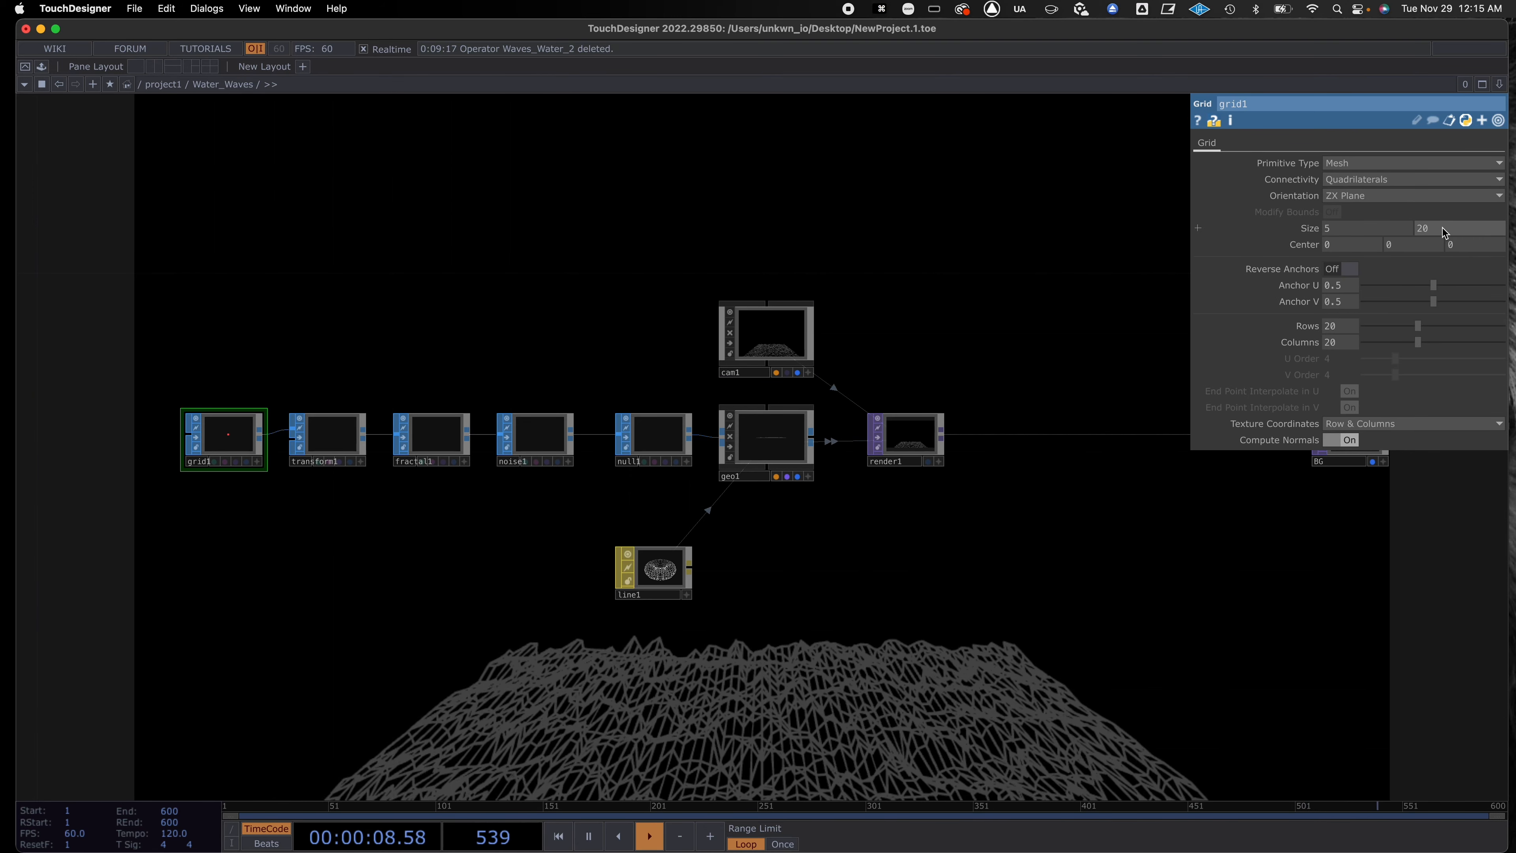
left_click_drag(1478, 246, 1462, 246)
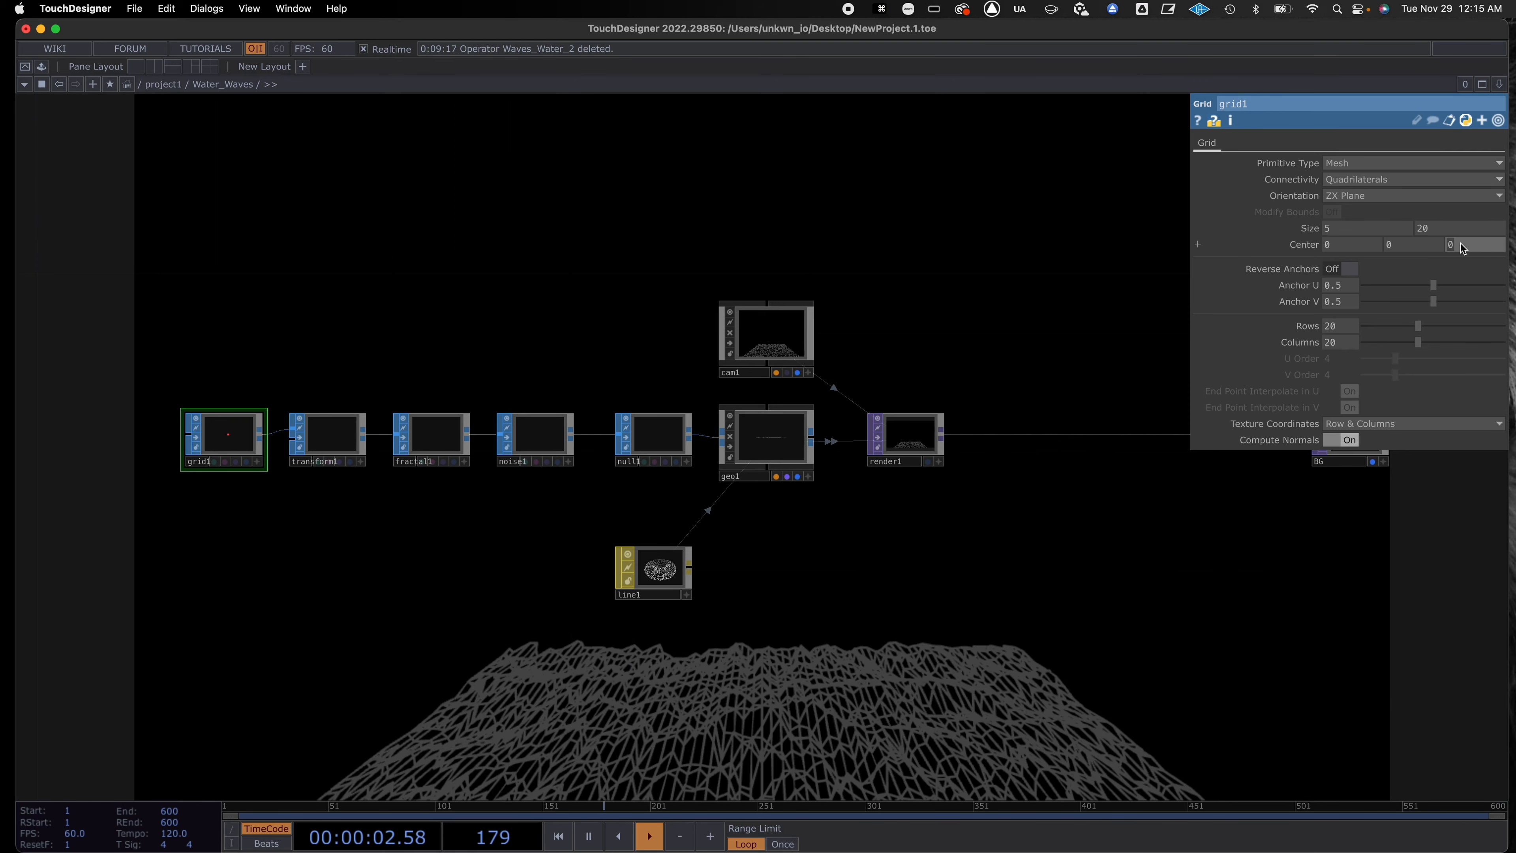
type("-10")
key("Return")
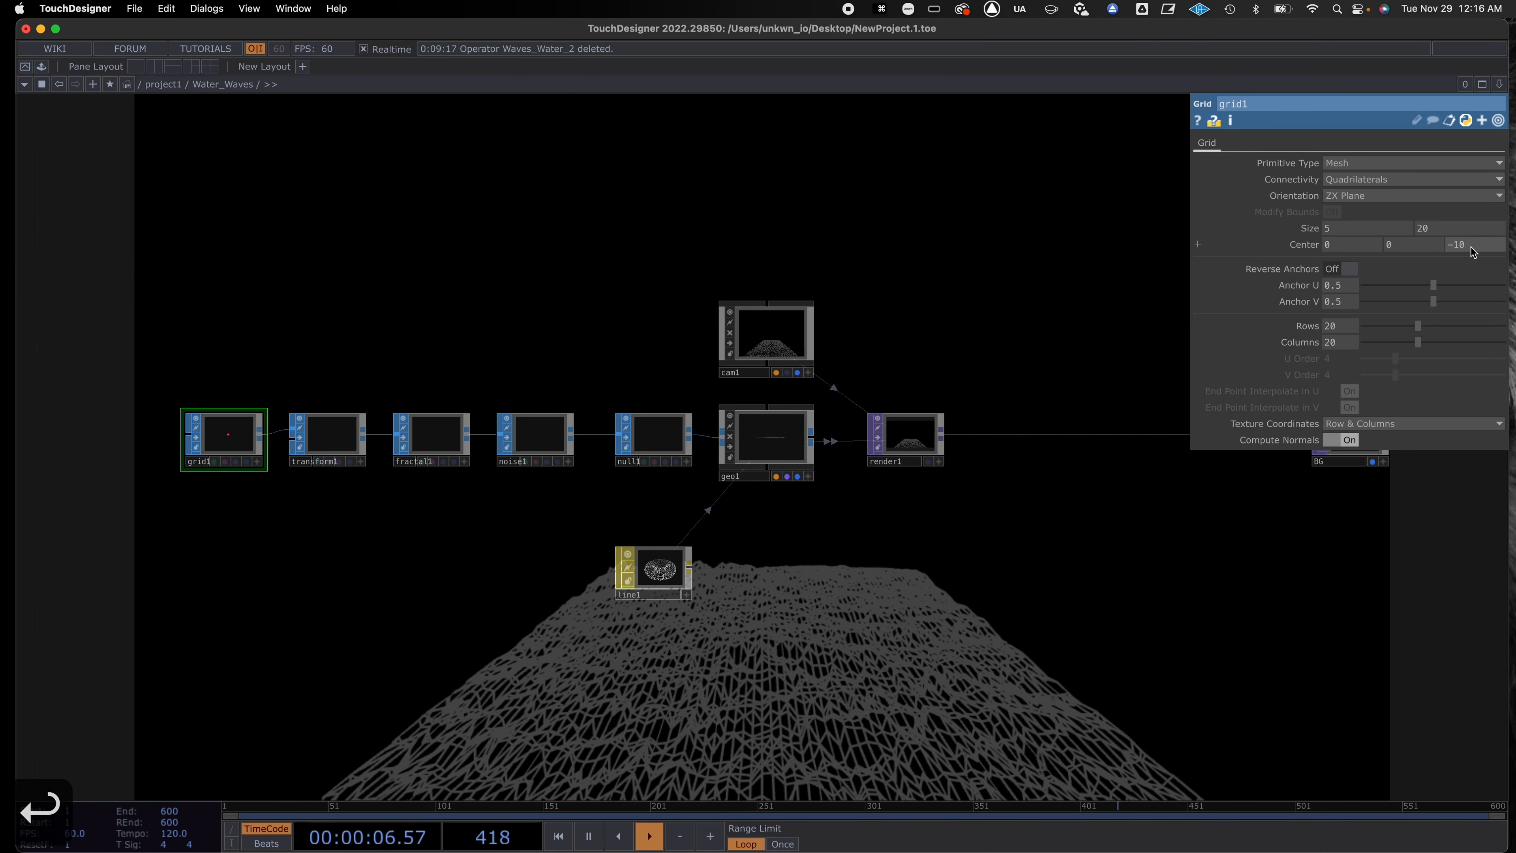
double_click(1457, 250)
type("20")
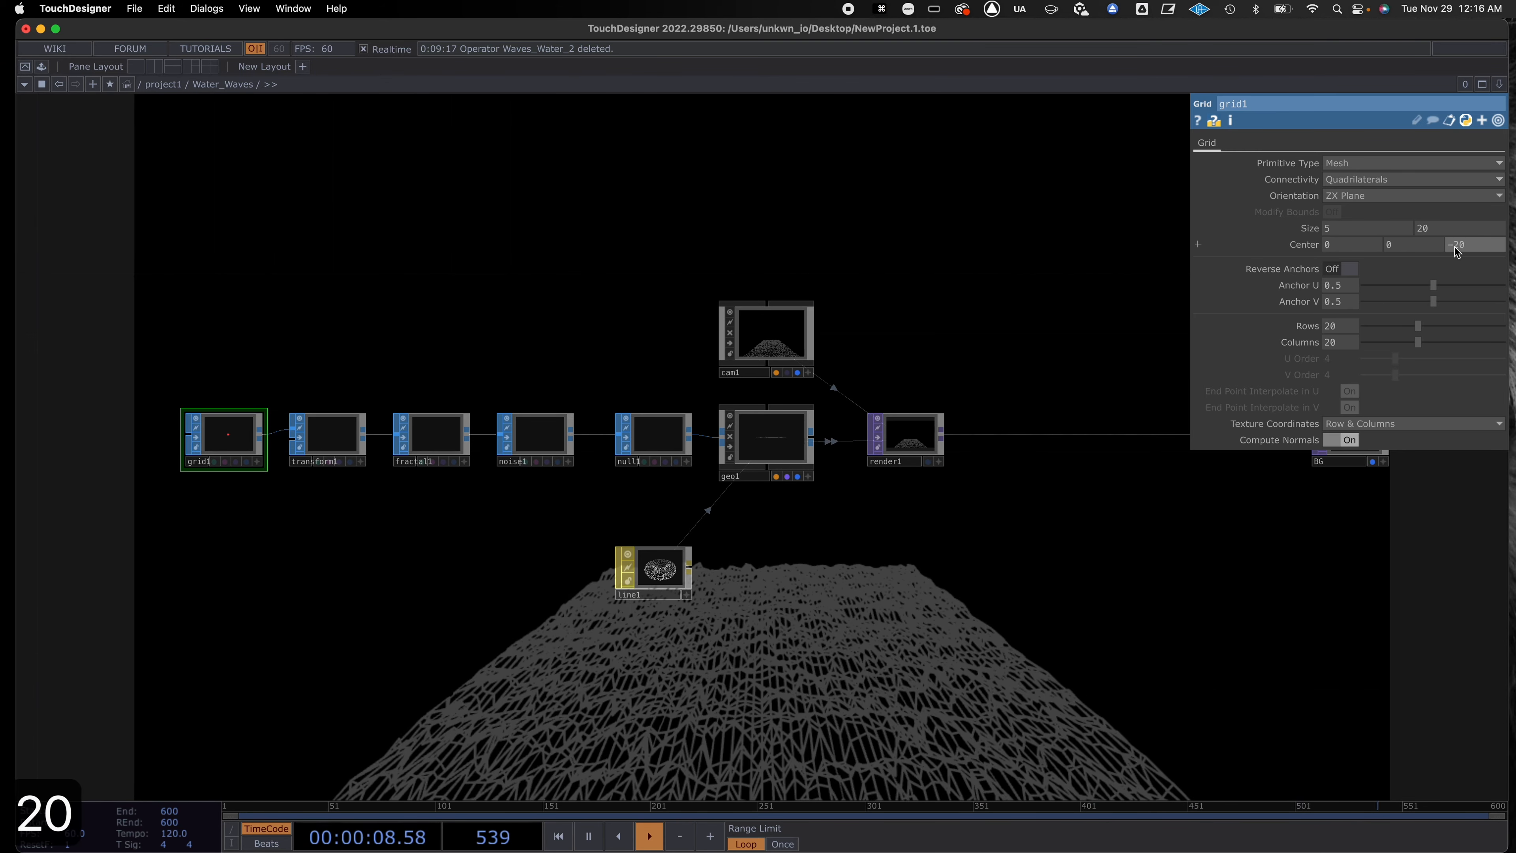
key("Return")
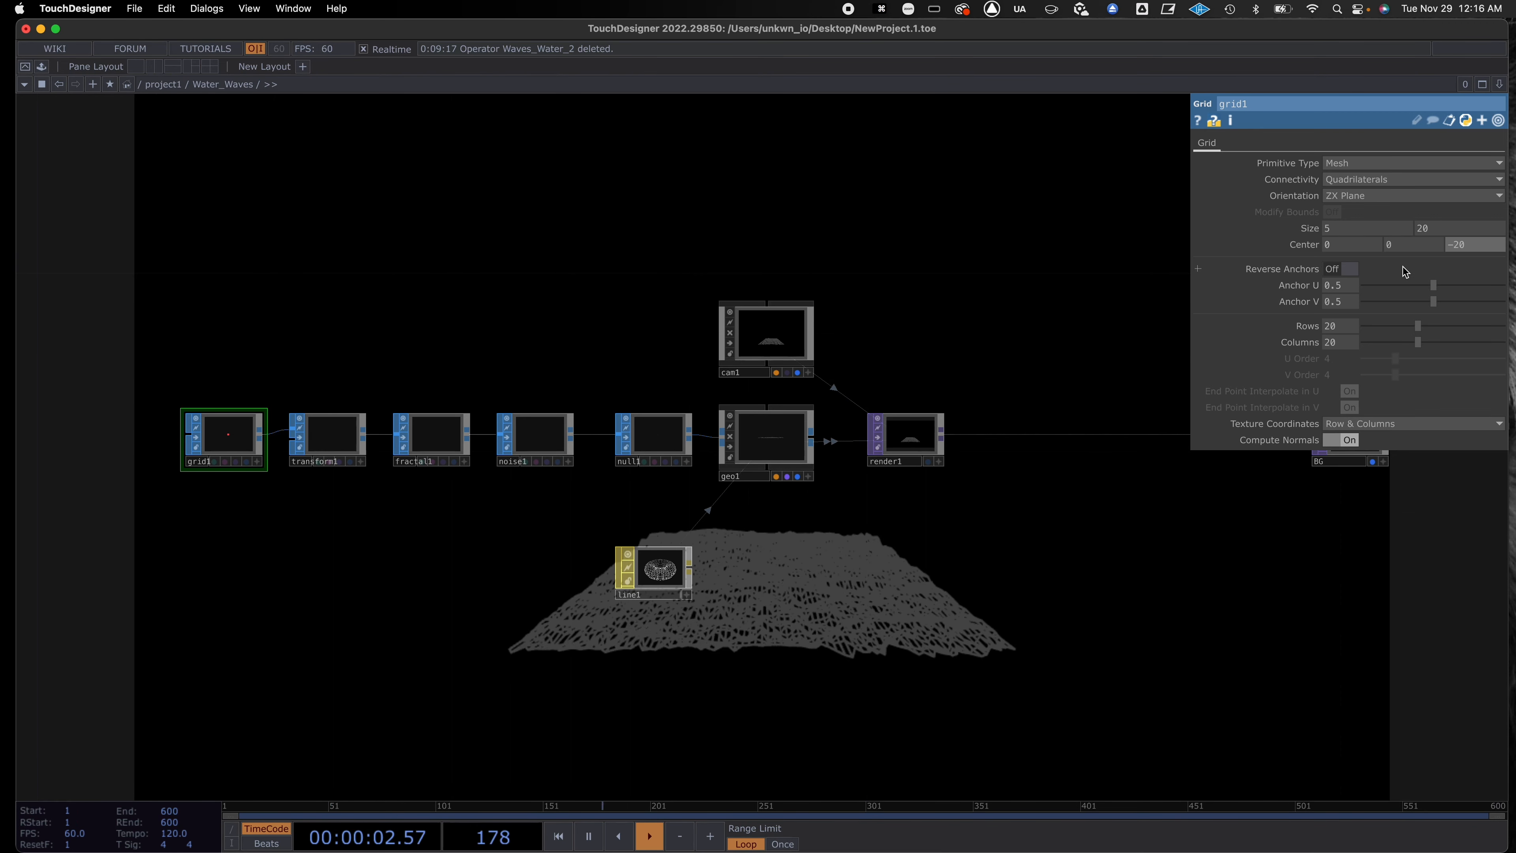
Lengthen grid1 by setting its second size value to 40.
left_click(1420, 230)
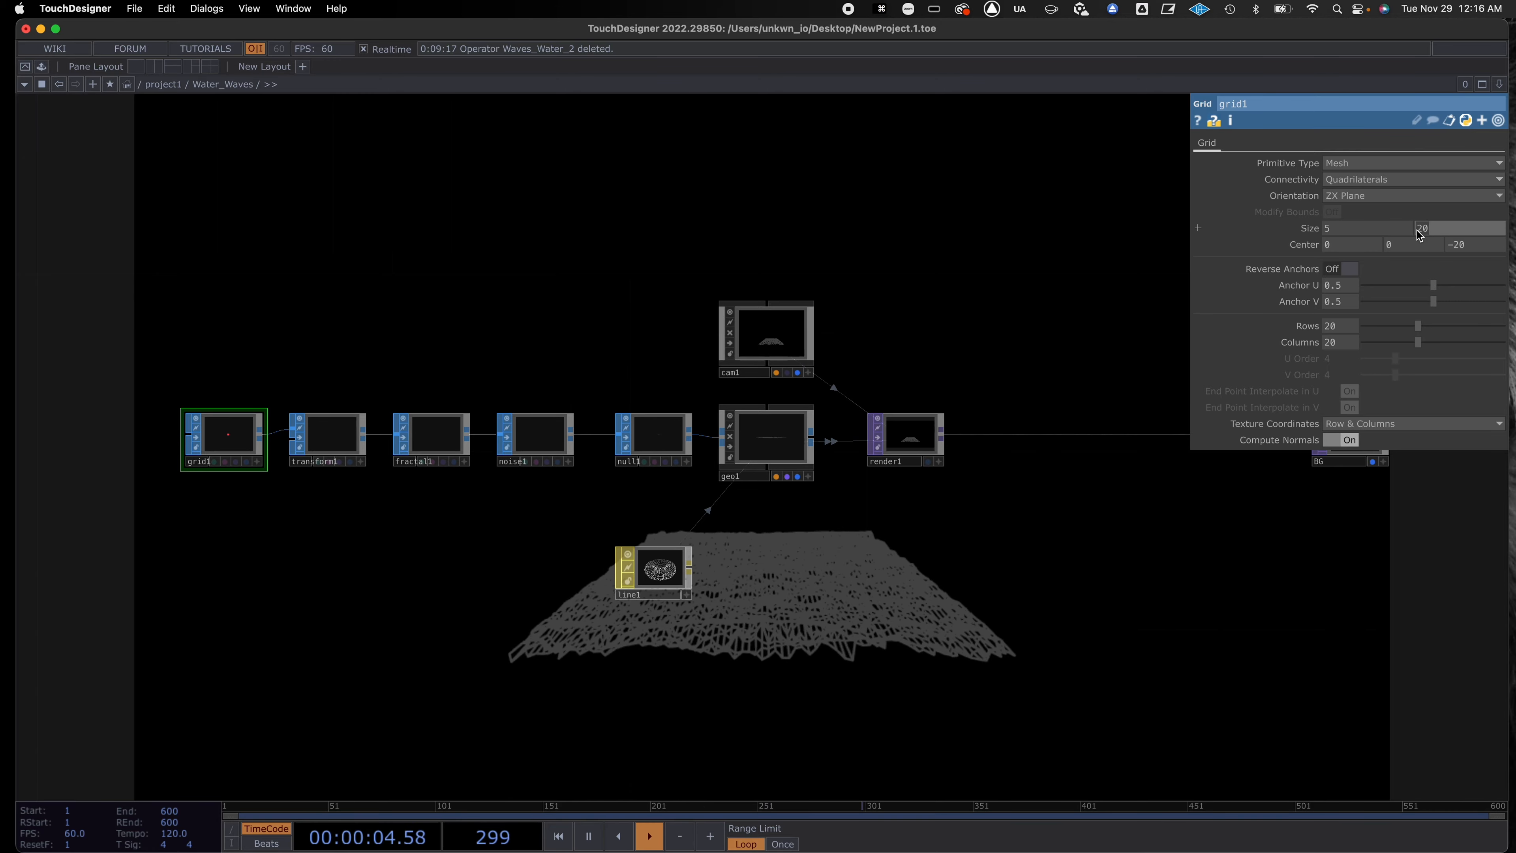
type("40")
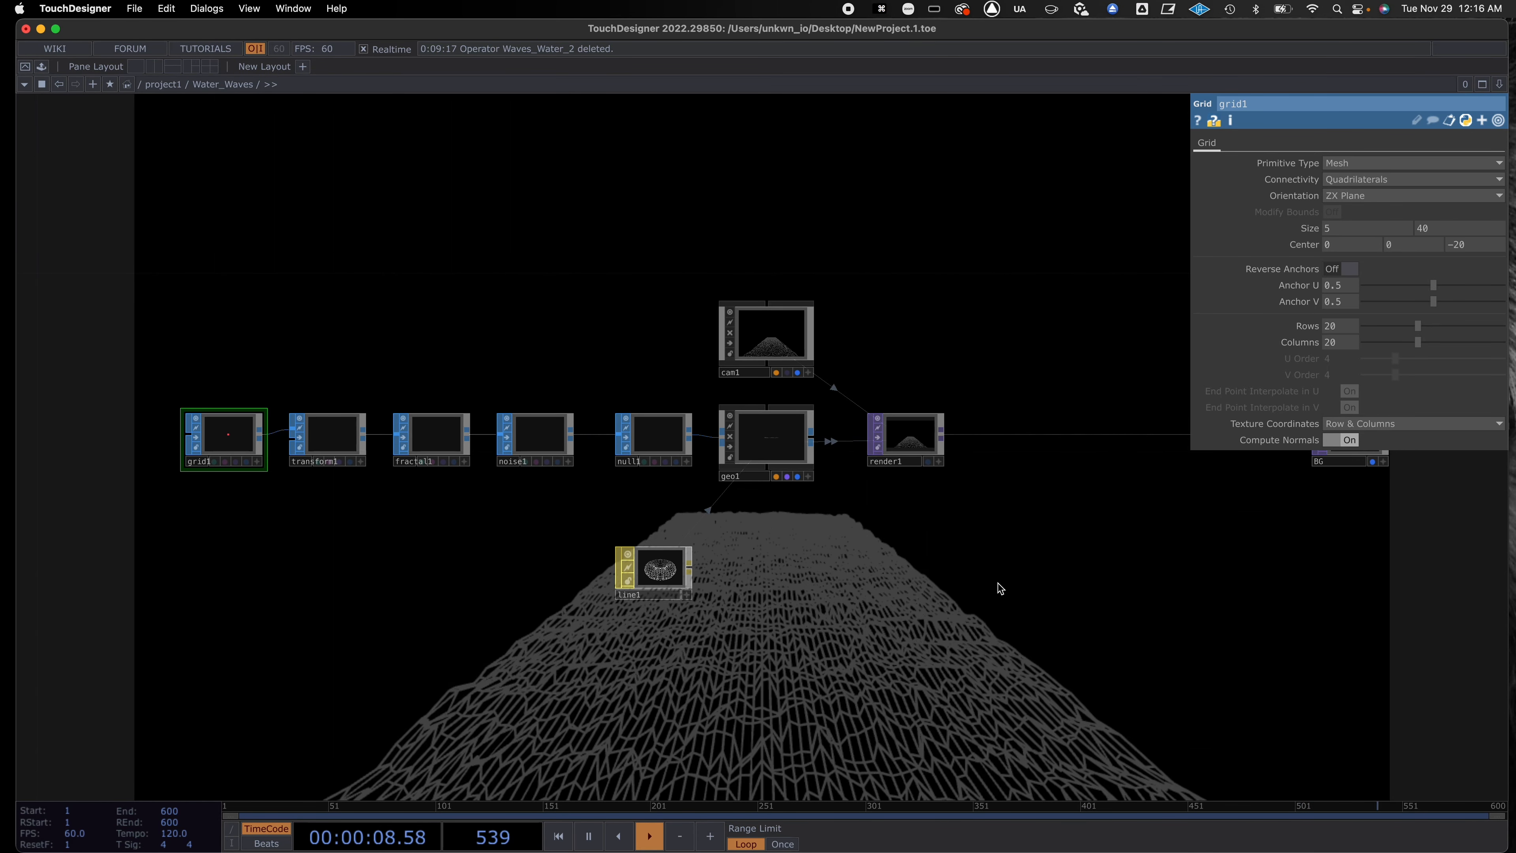
left_click_drag(923, 584, 993, 608)
left_click_drag(724, 583, 739, 583)
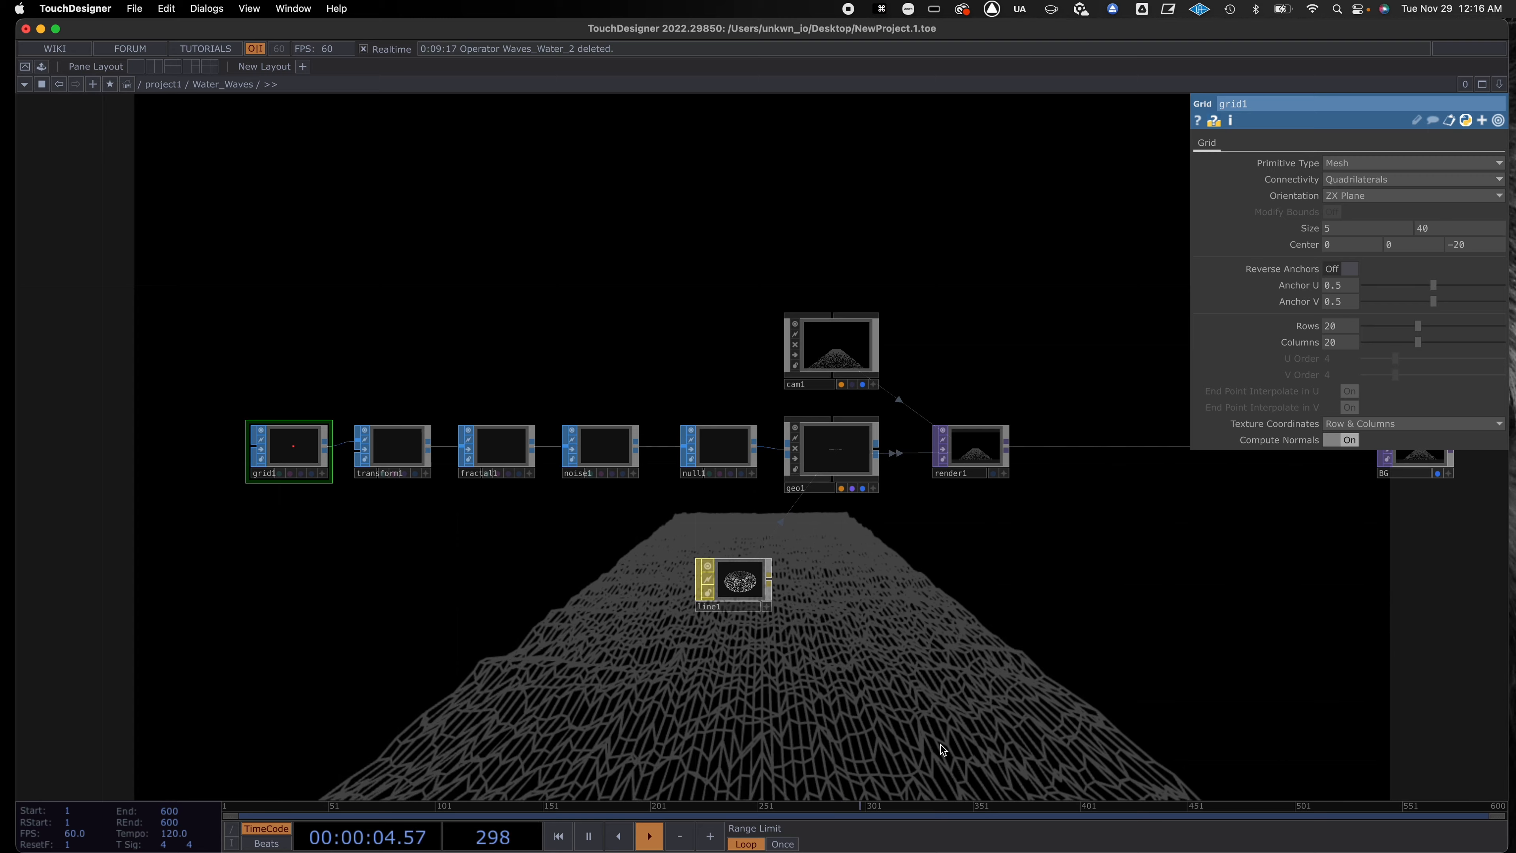
mouse_move(867, 674)
left_mouse_down()
mouse_move(947, 664)
mouse_move(865, 668)
left_mouse_up()
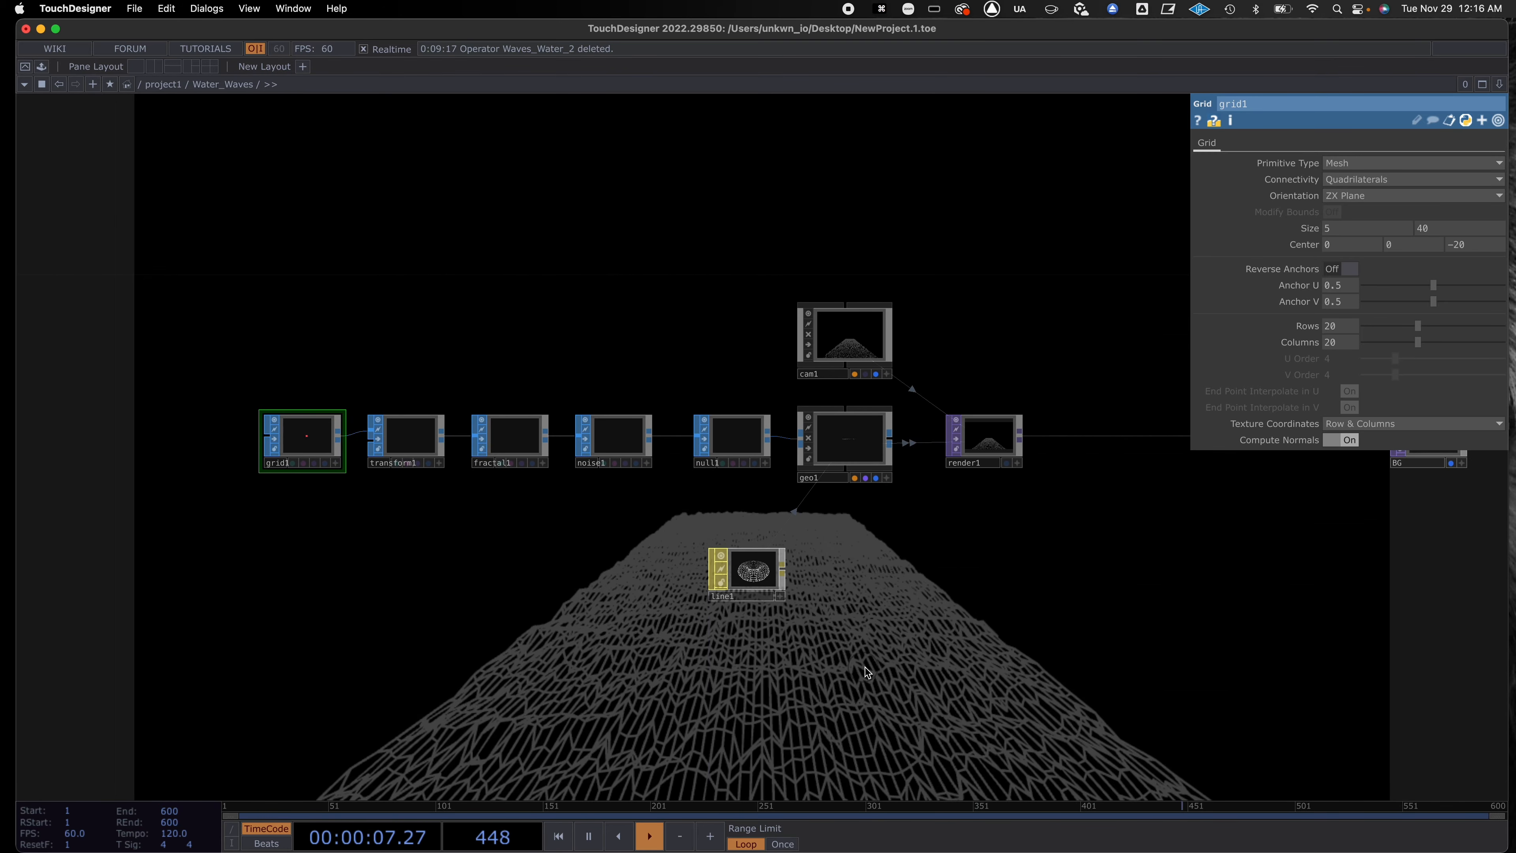
Duplicate the operator chain from grid1 through geo1 below the original, and move line1 clear of the copies.
left_click(856, 445)
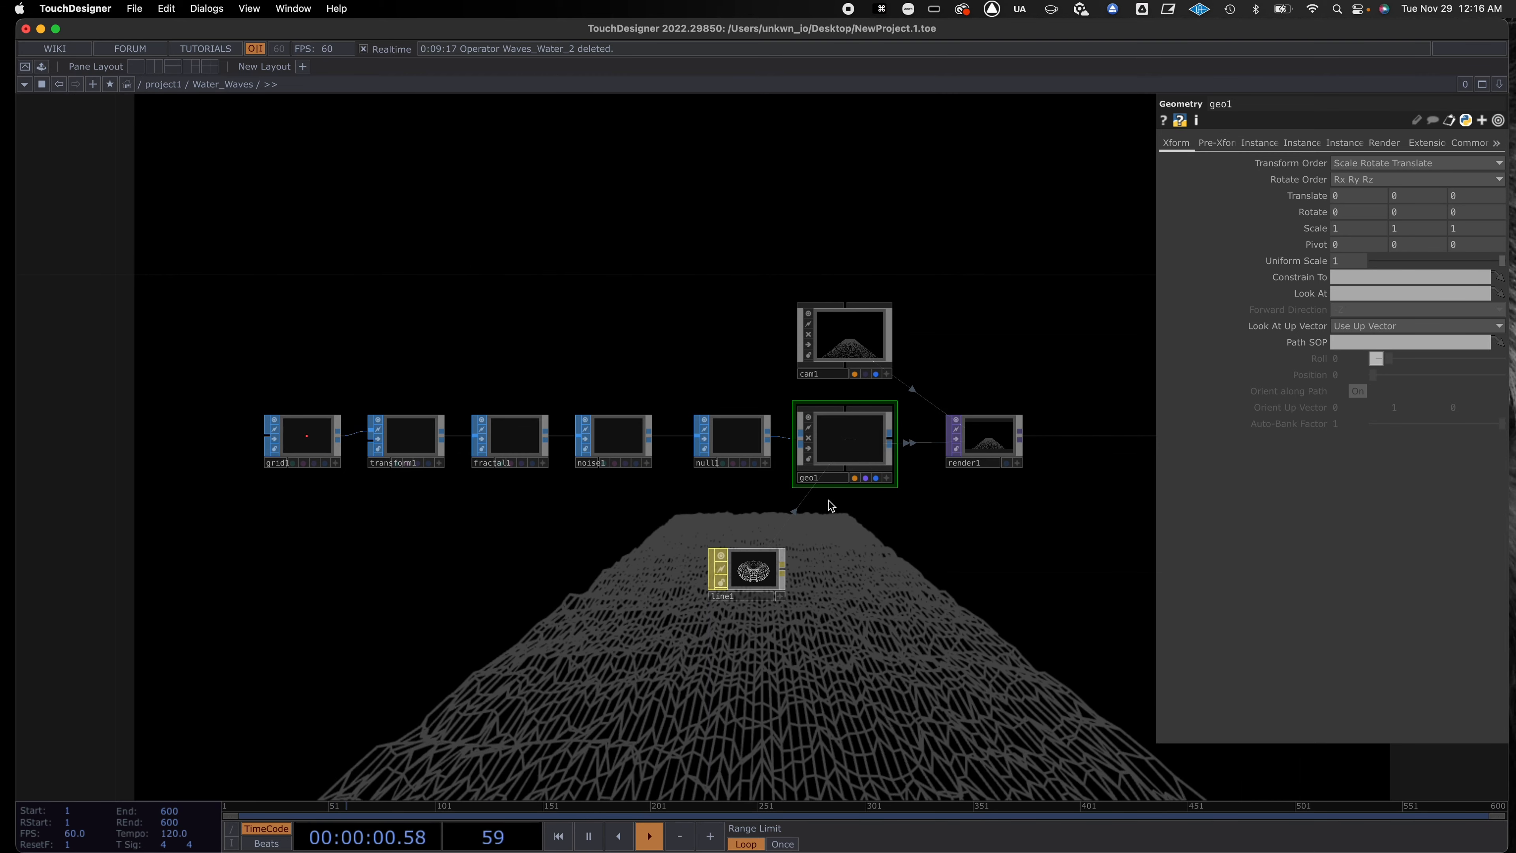
left_click_drag(871, 501, 251, 400)
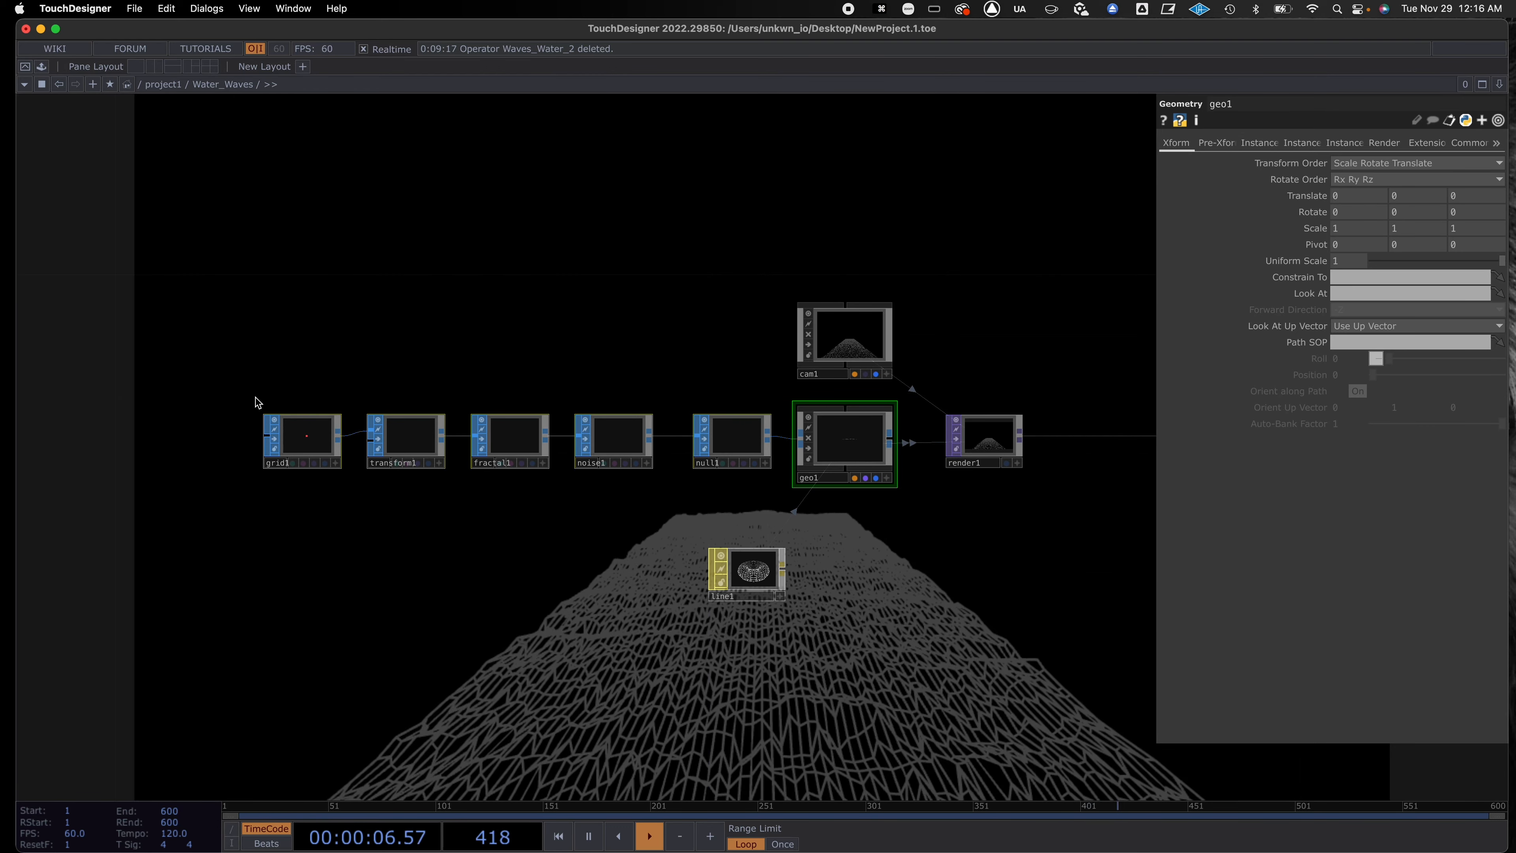
key("super+c")
key("super+v")
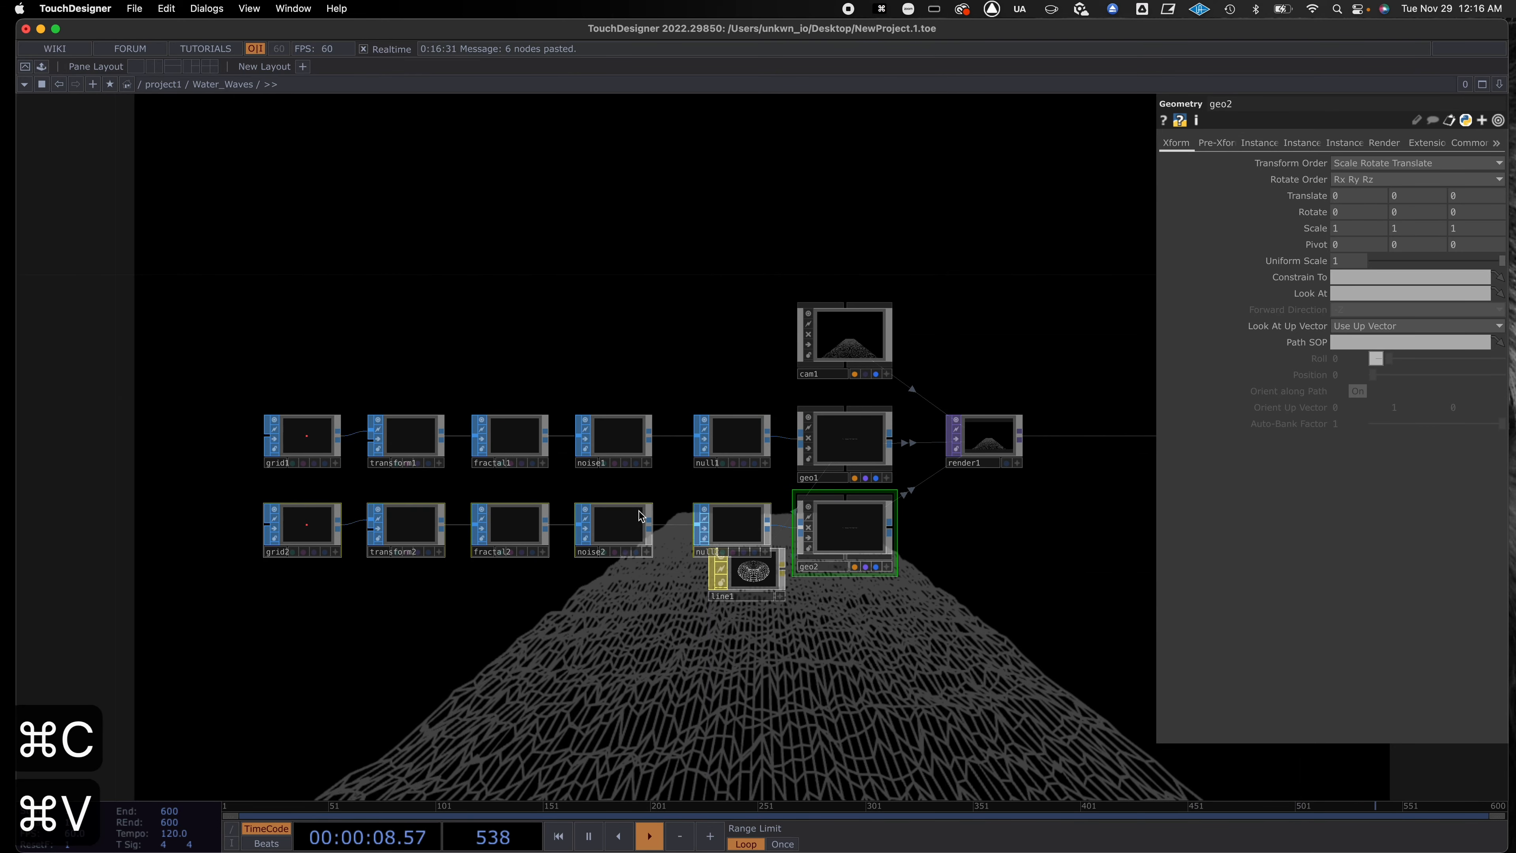
left_click_drag(739, 587, 714, 641)
left_click_drag(839, 610, 840, 583)
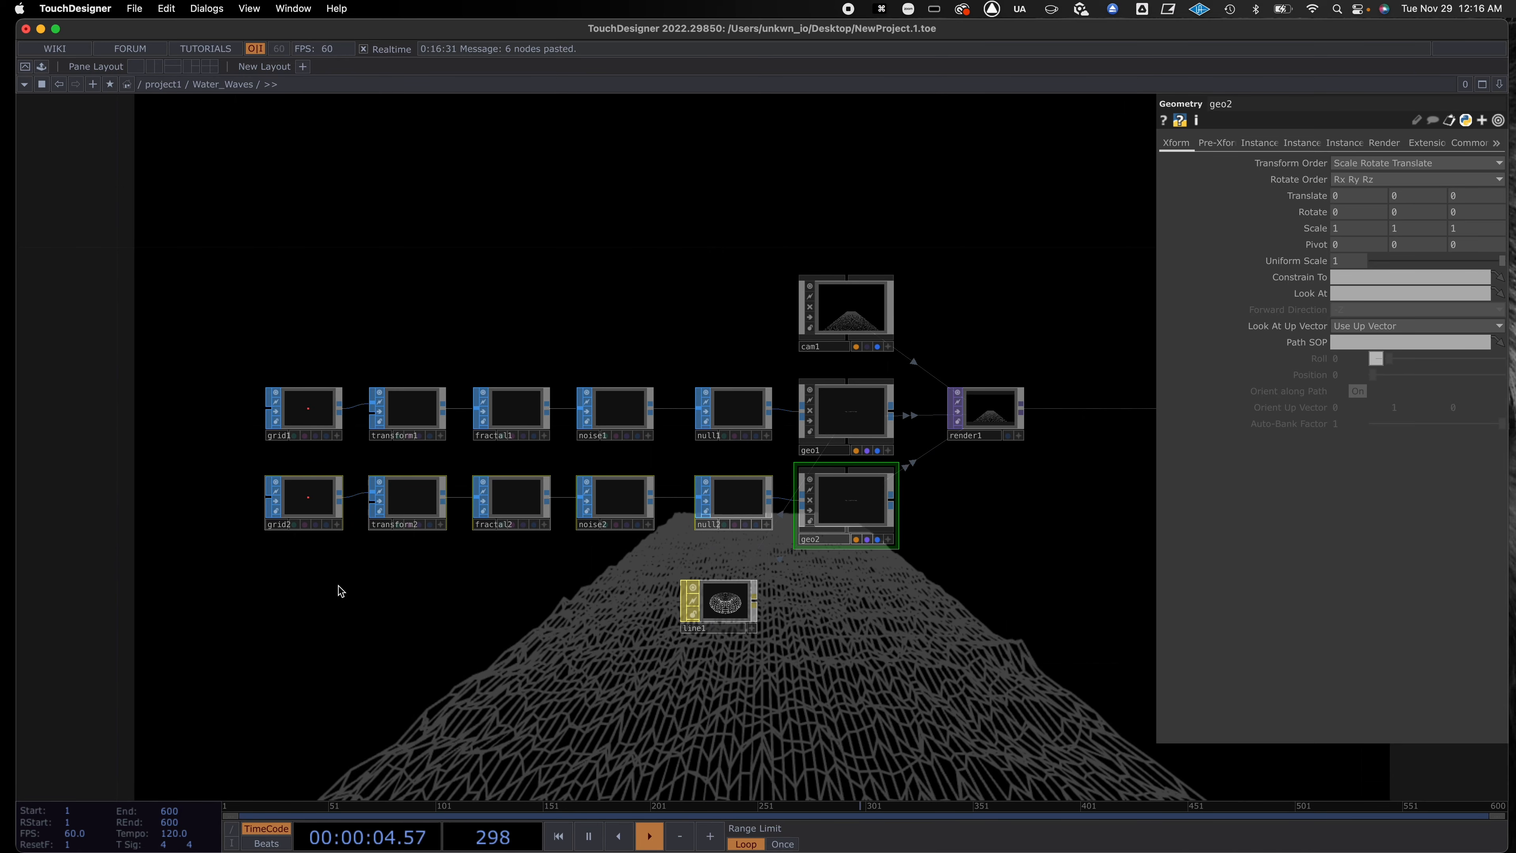
Set the orientation of grid2 to XY Plane so it stands upright.
left_click(306, 509)
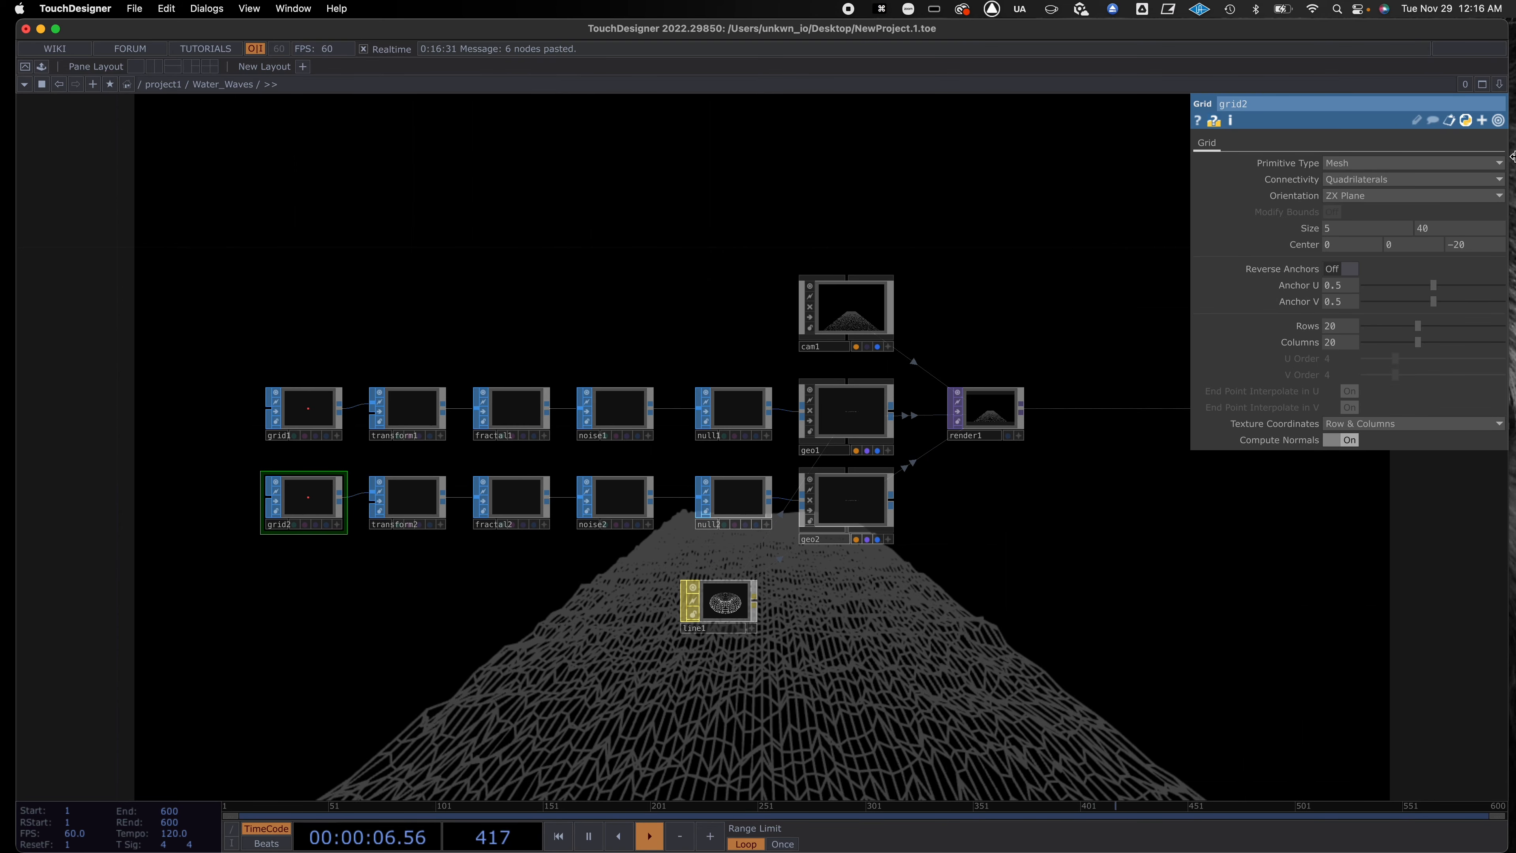
left_click(1393, 195)
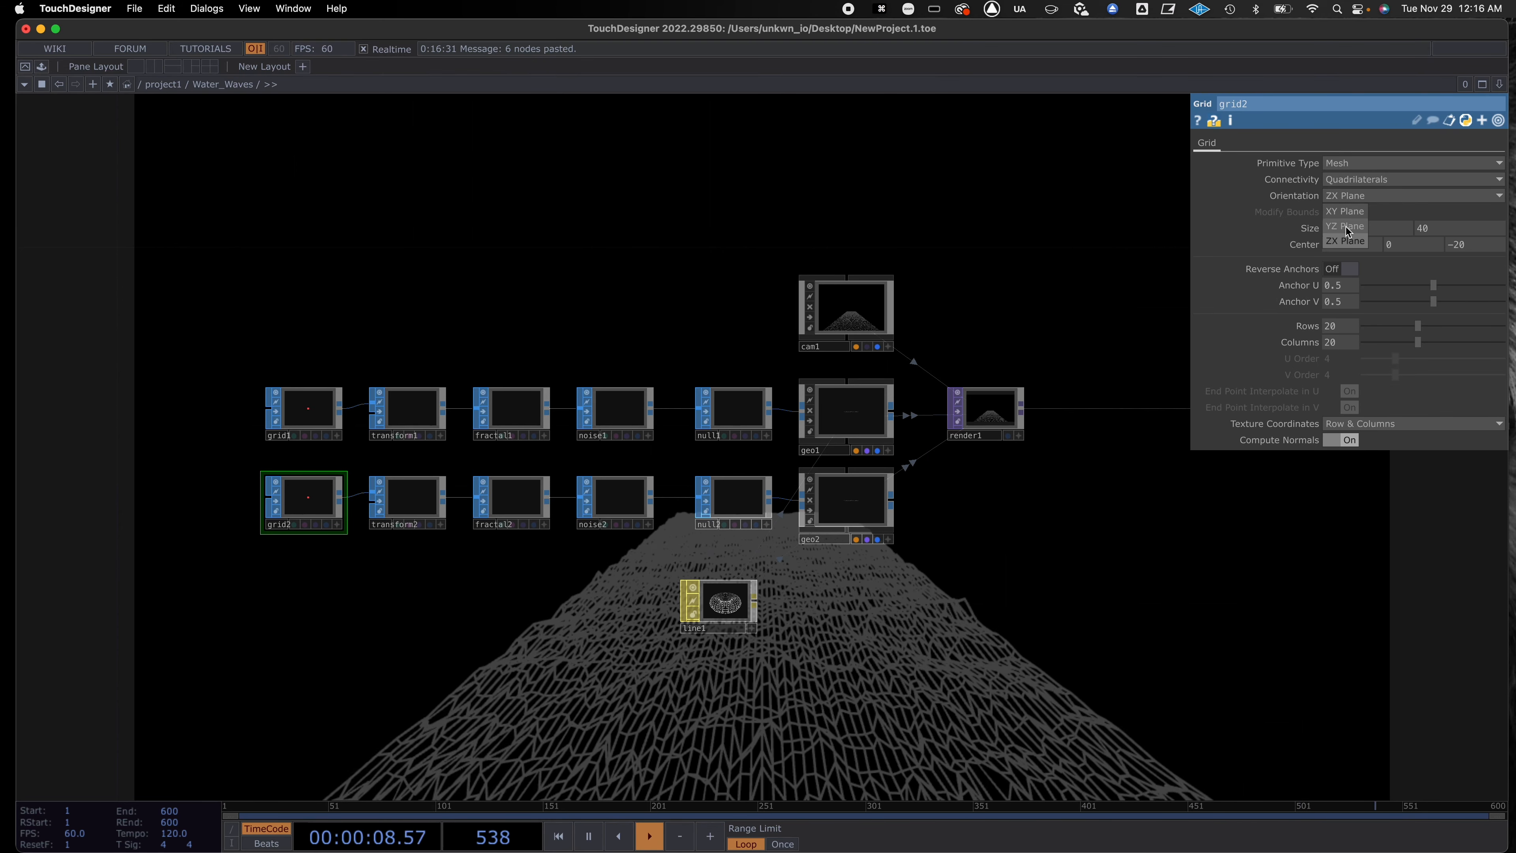
left_click(1346, 211)
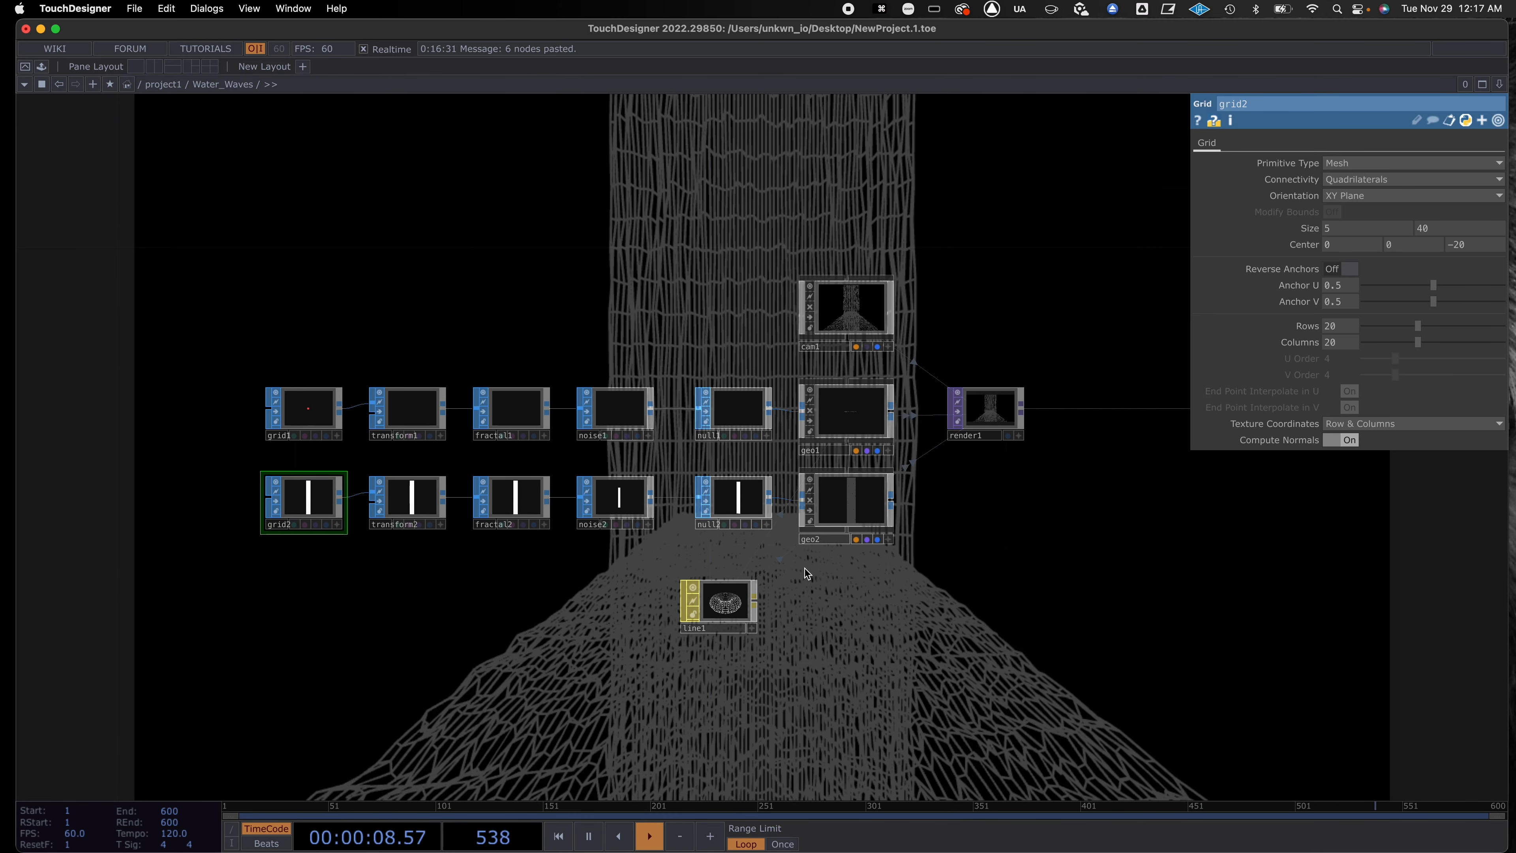
Add a second Camera component to the network and place it below render1.
right_click(1080, 372)
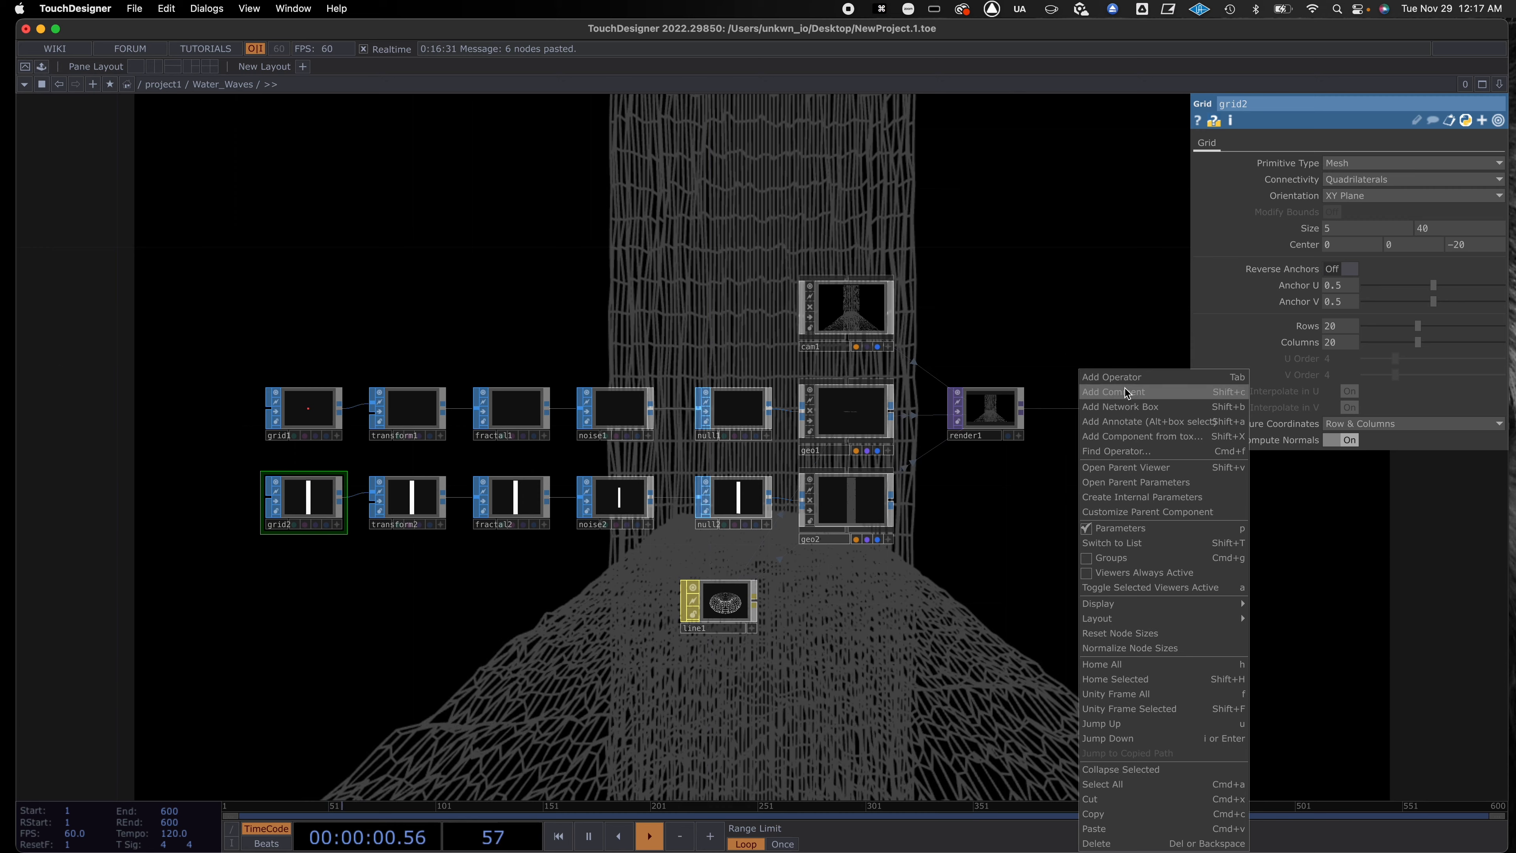
left_click(1118, 378)
left_click(872, 187)
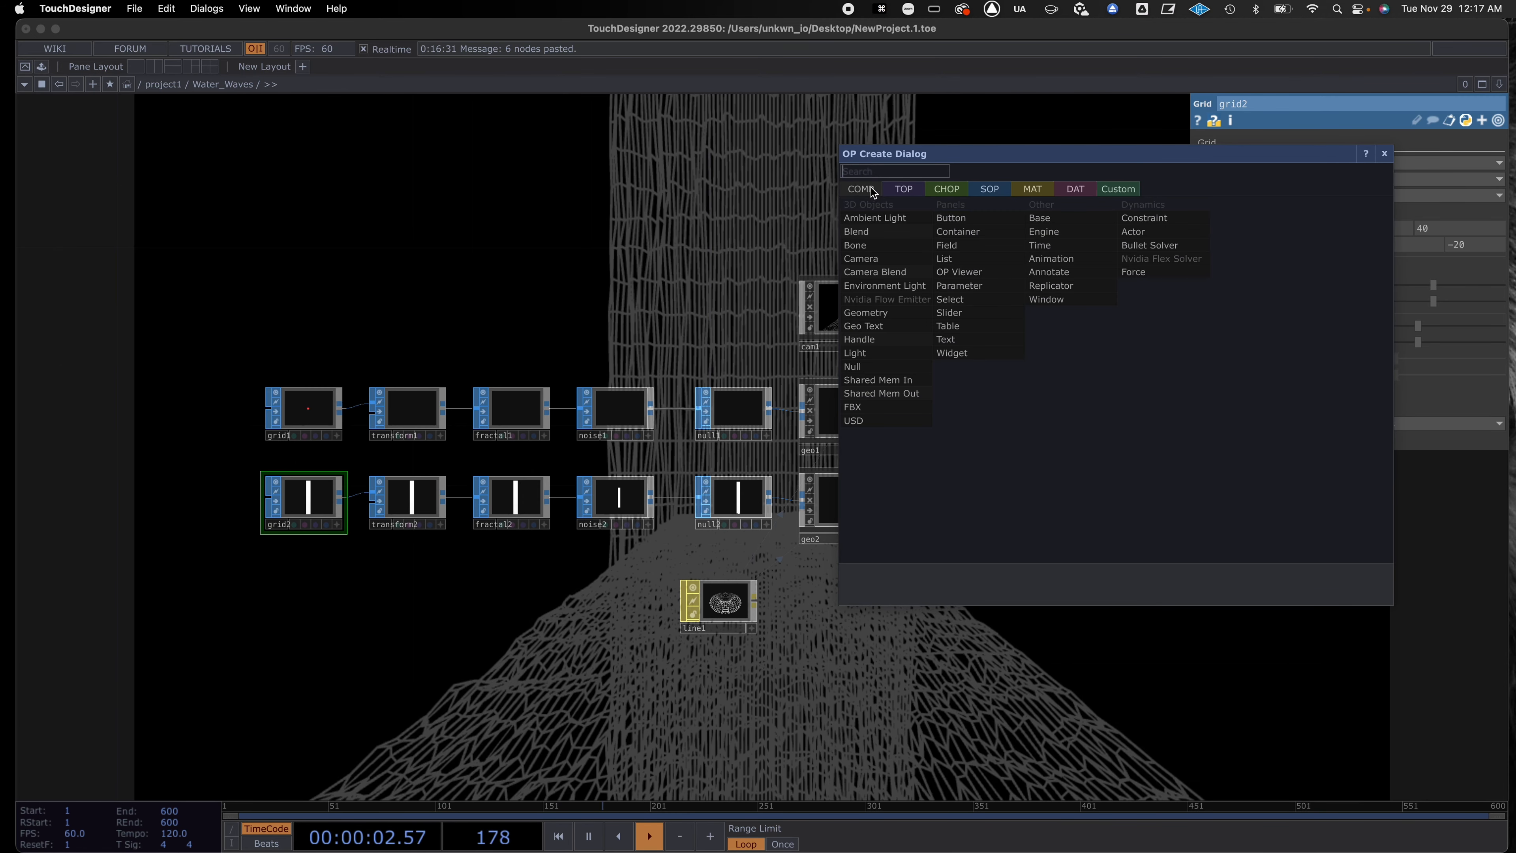
left_click(875, 259)
left_click(1017, 571)
left_click_drag(1168, 647, 1051, 646)
scroll(969, 621, "up", 5)
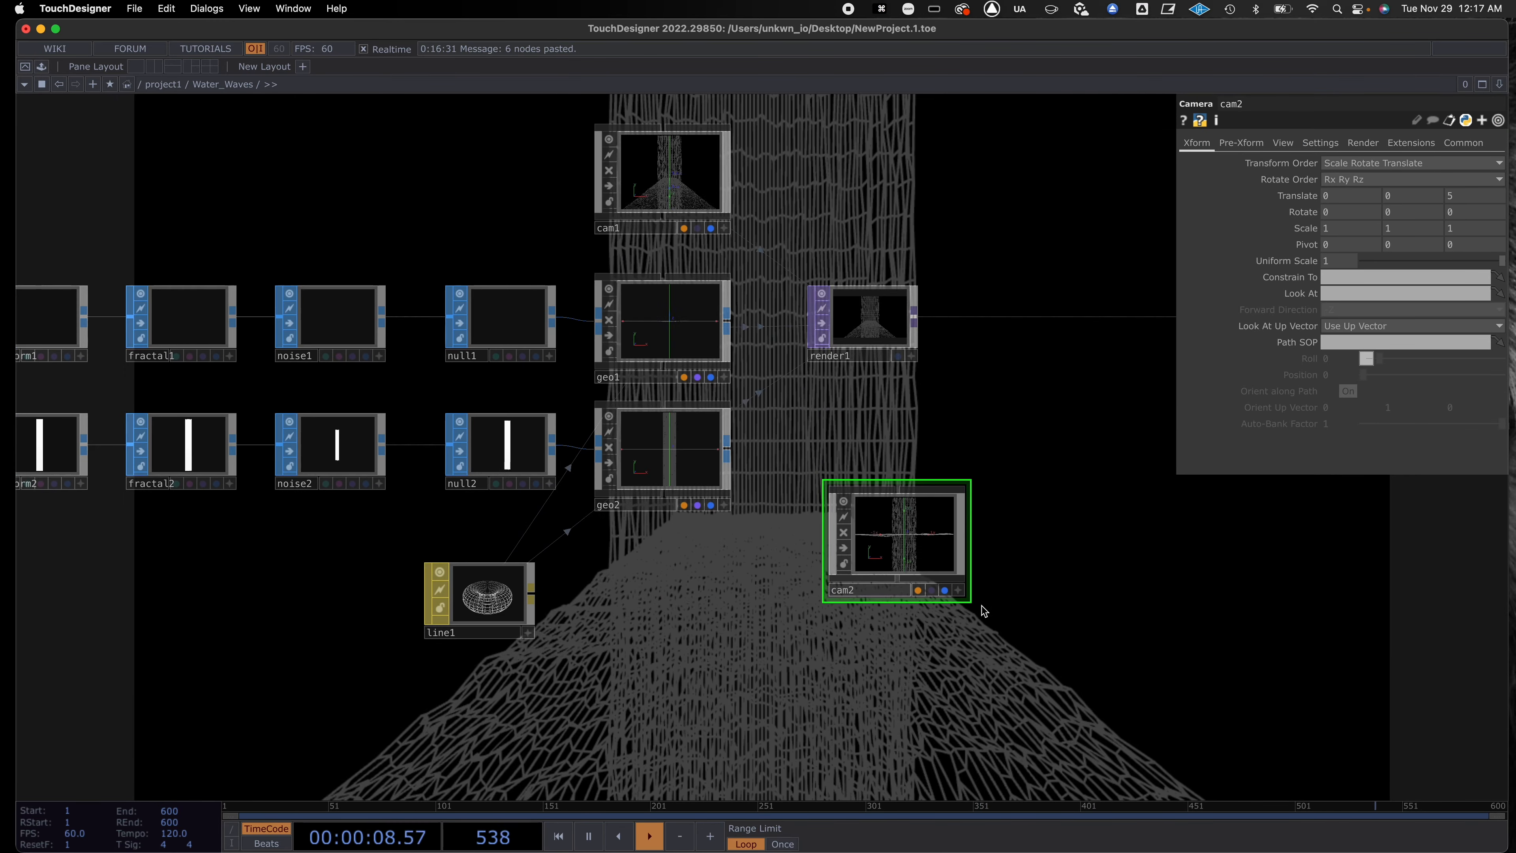
Activate cam2's viewer, enlarge its node, and orbit and pull the camera back to frame both grids.
left_click(959, 593)
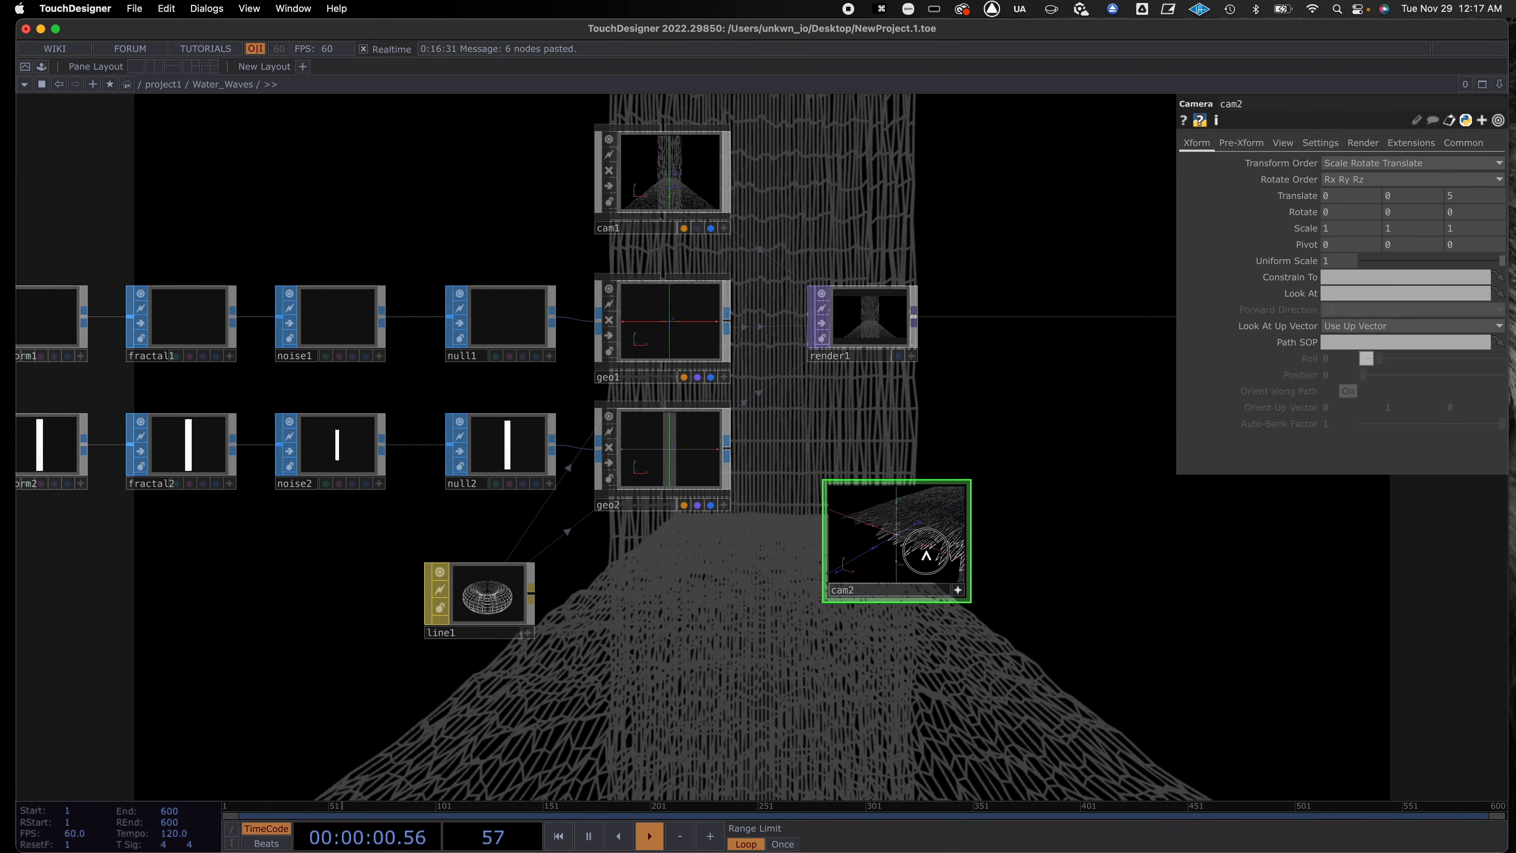
left_click_drag(930, 555, 932, 557)
scroll(929, 553, "down", 2)
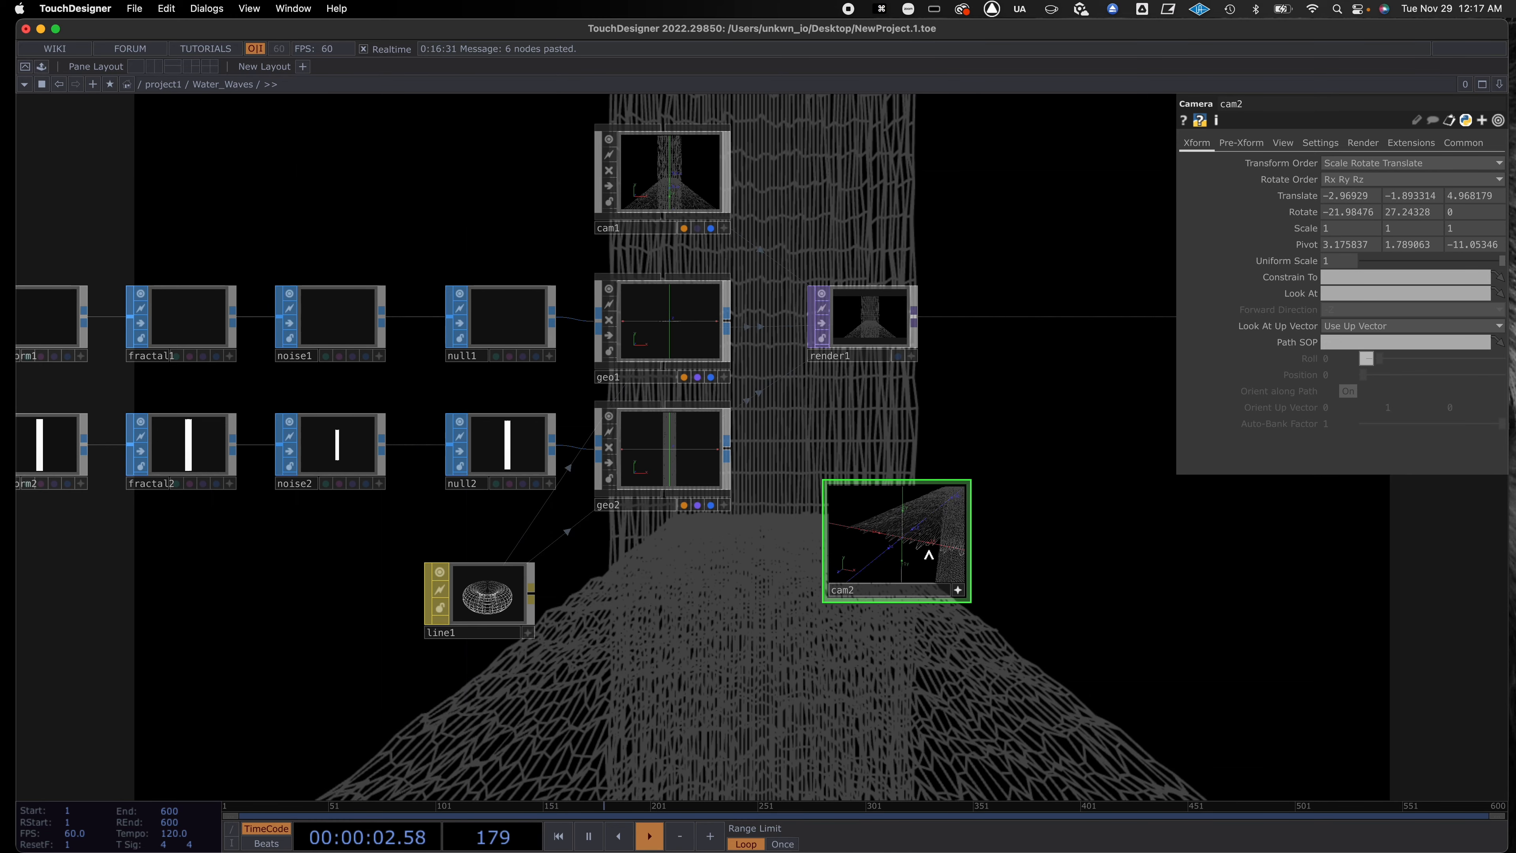
left_click_drag(970, 605, 1162, 706)
scroll(1016, 584, "down", 3)
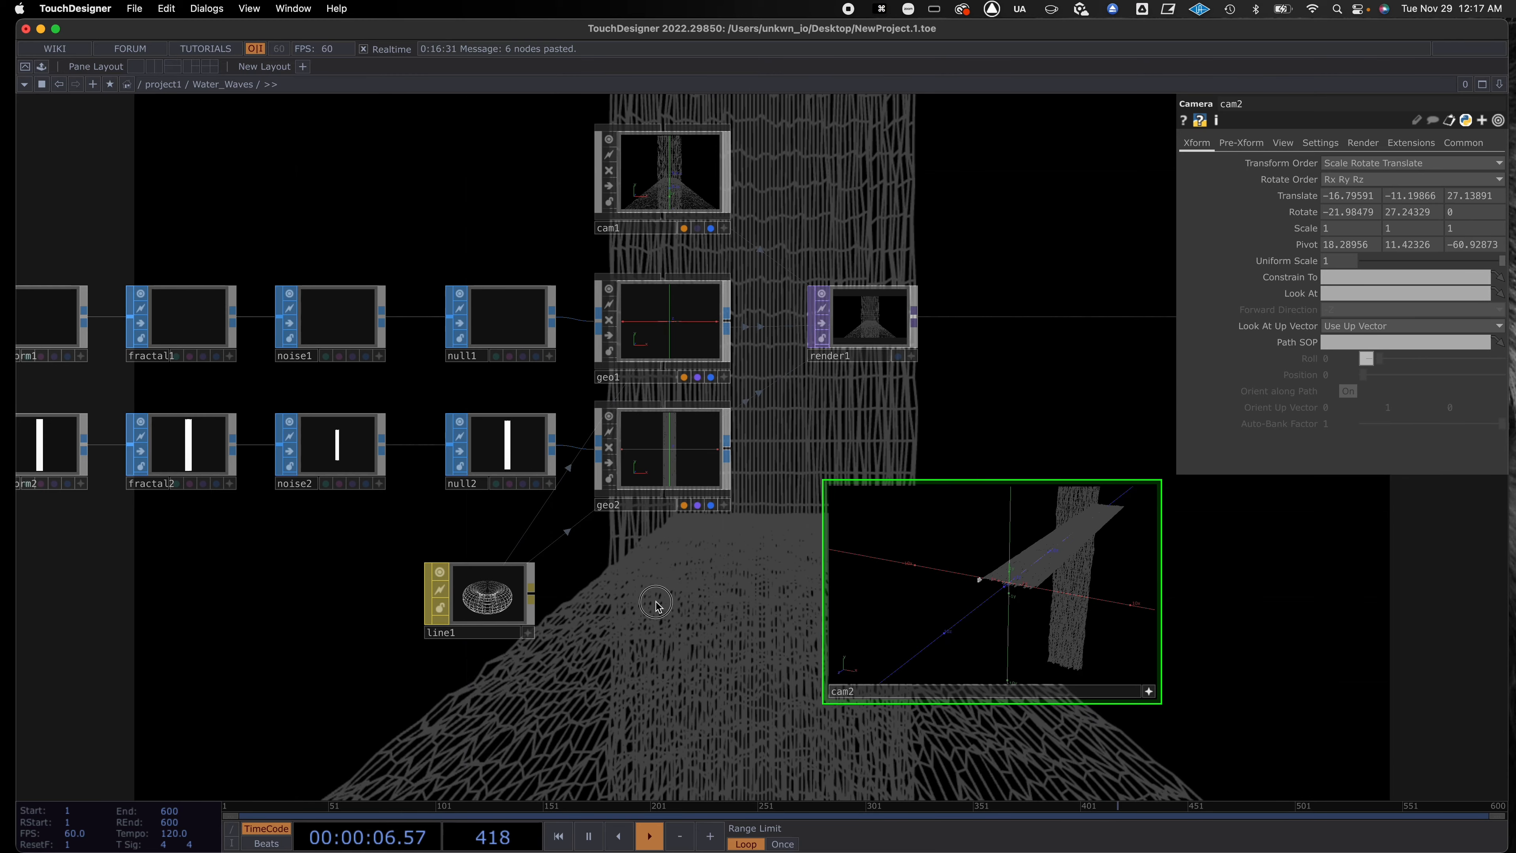
Move grid2 to the far end of the horizontal grid by setting its Z center to -40.
left_click_drag(655, 603, 854, 621)
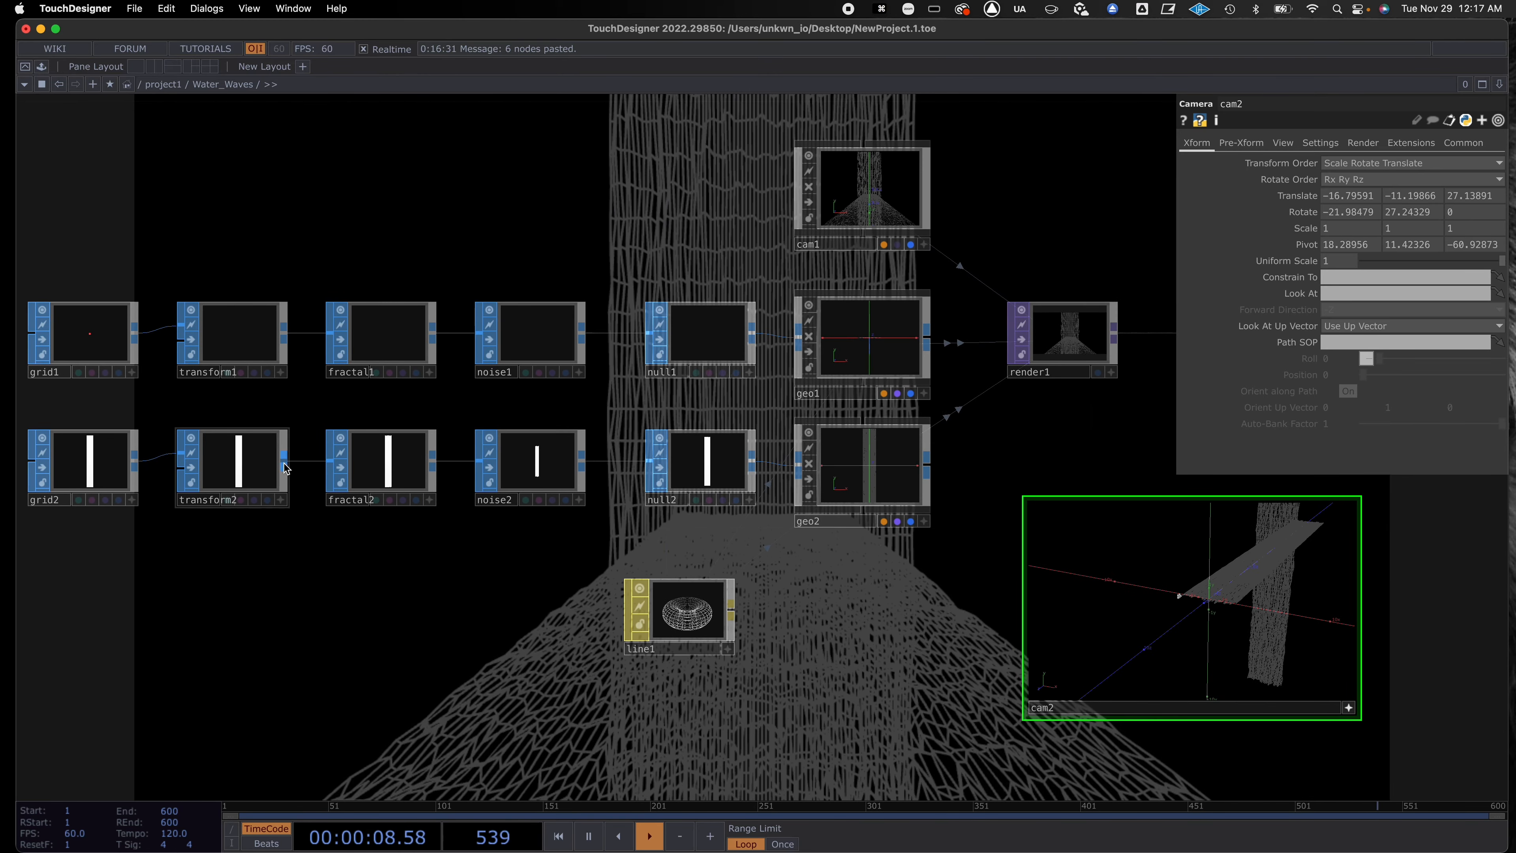
left_click(102, 461)
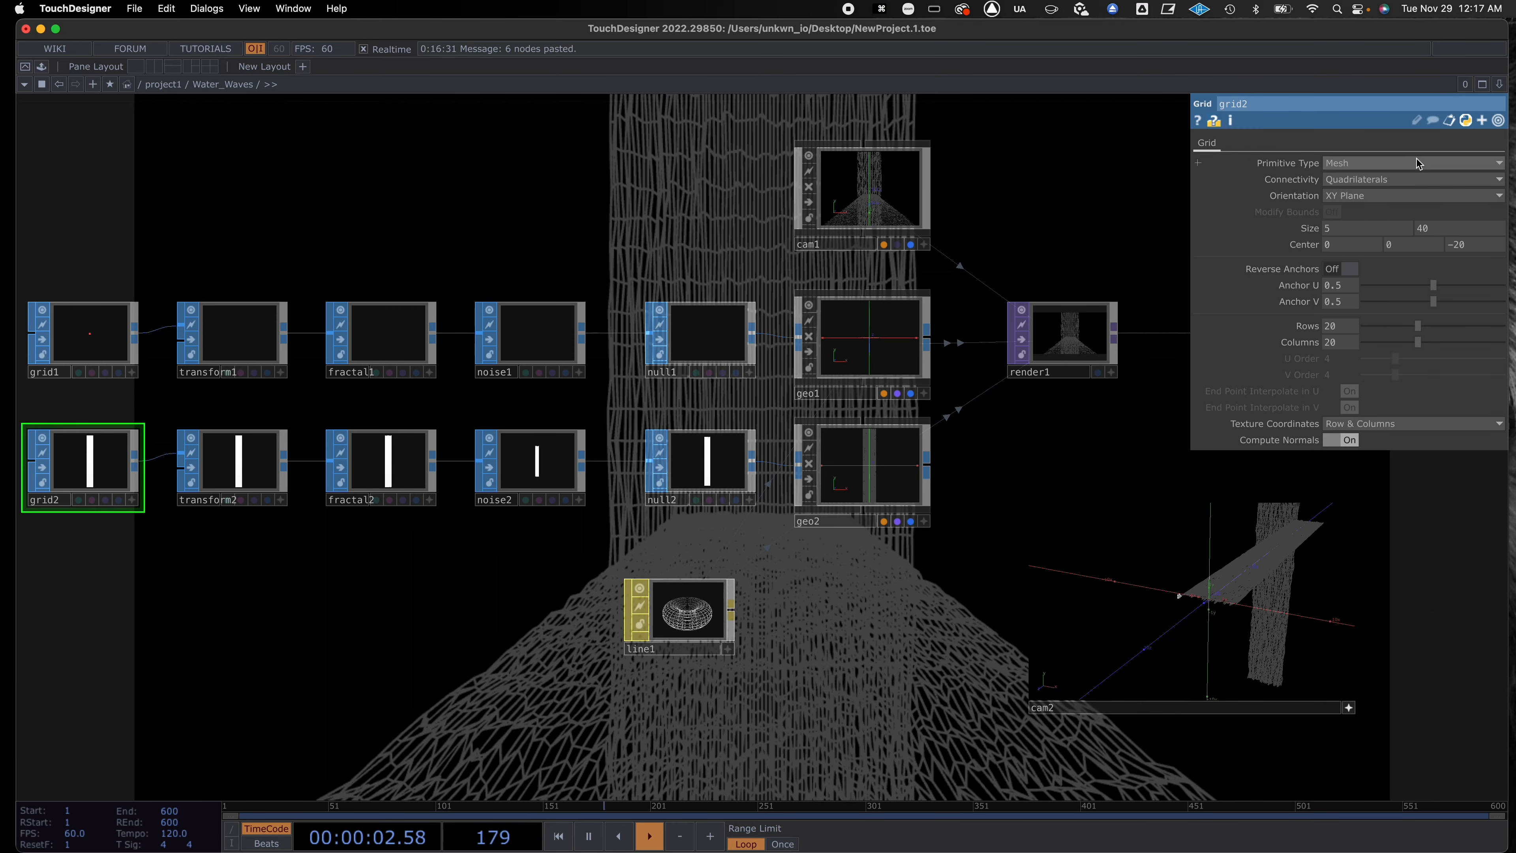
left_click(1444, 239)
type("40")
key("Return")
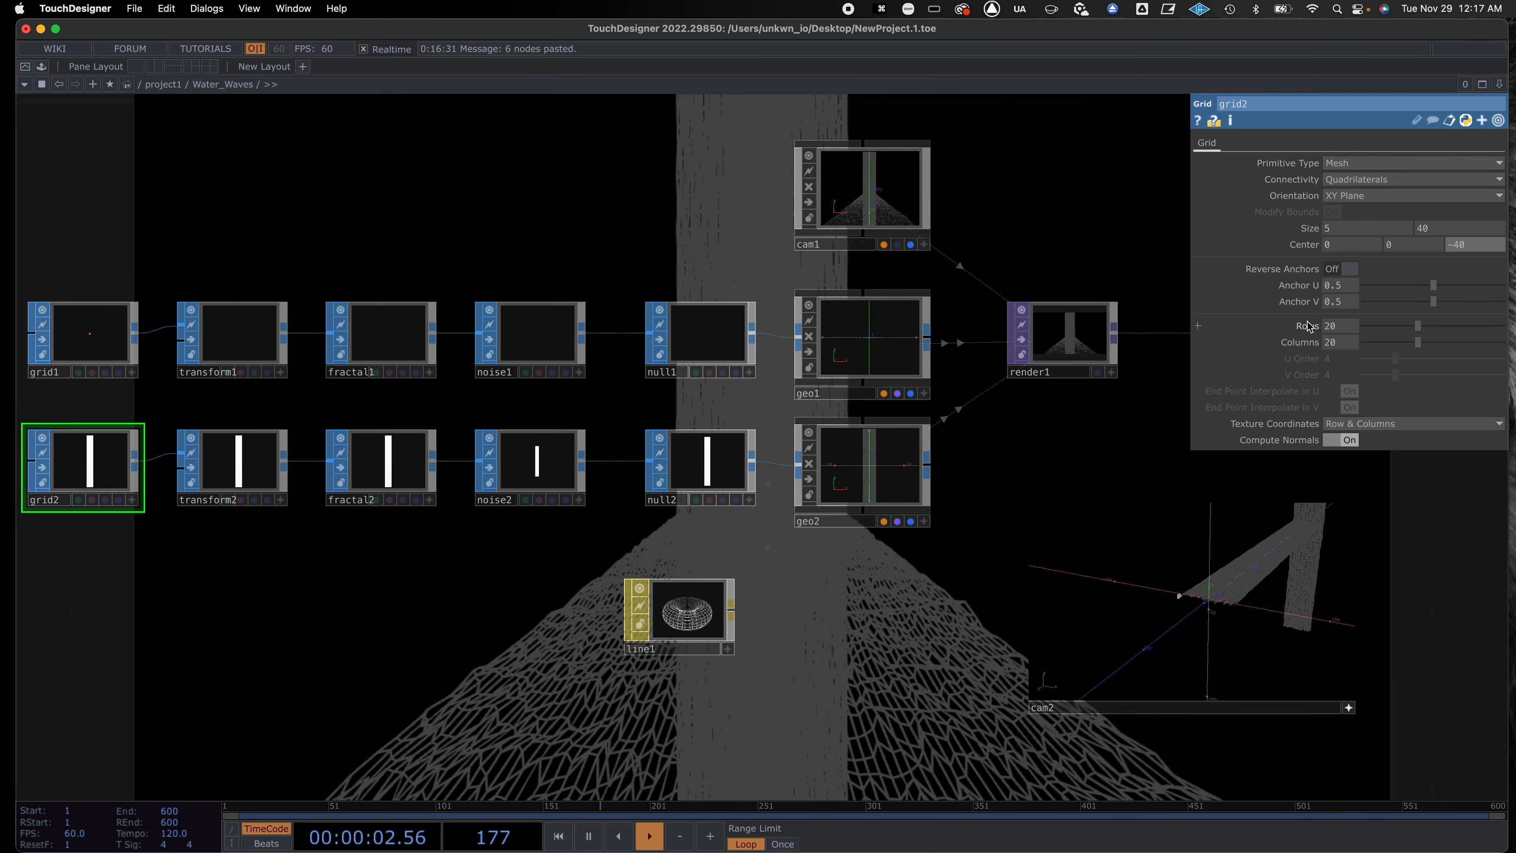
Set grid2's second size value to 20, with 2 rows and 10 columns.
left_click(1426, 230)
type("20")
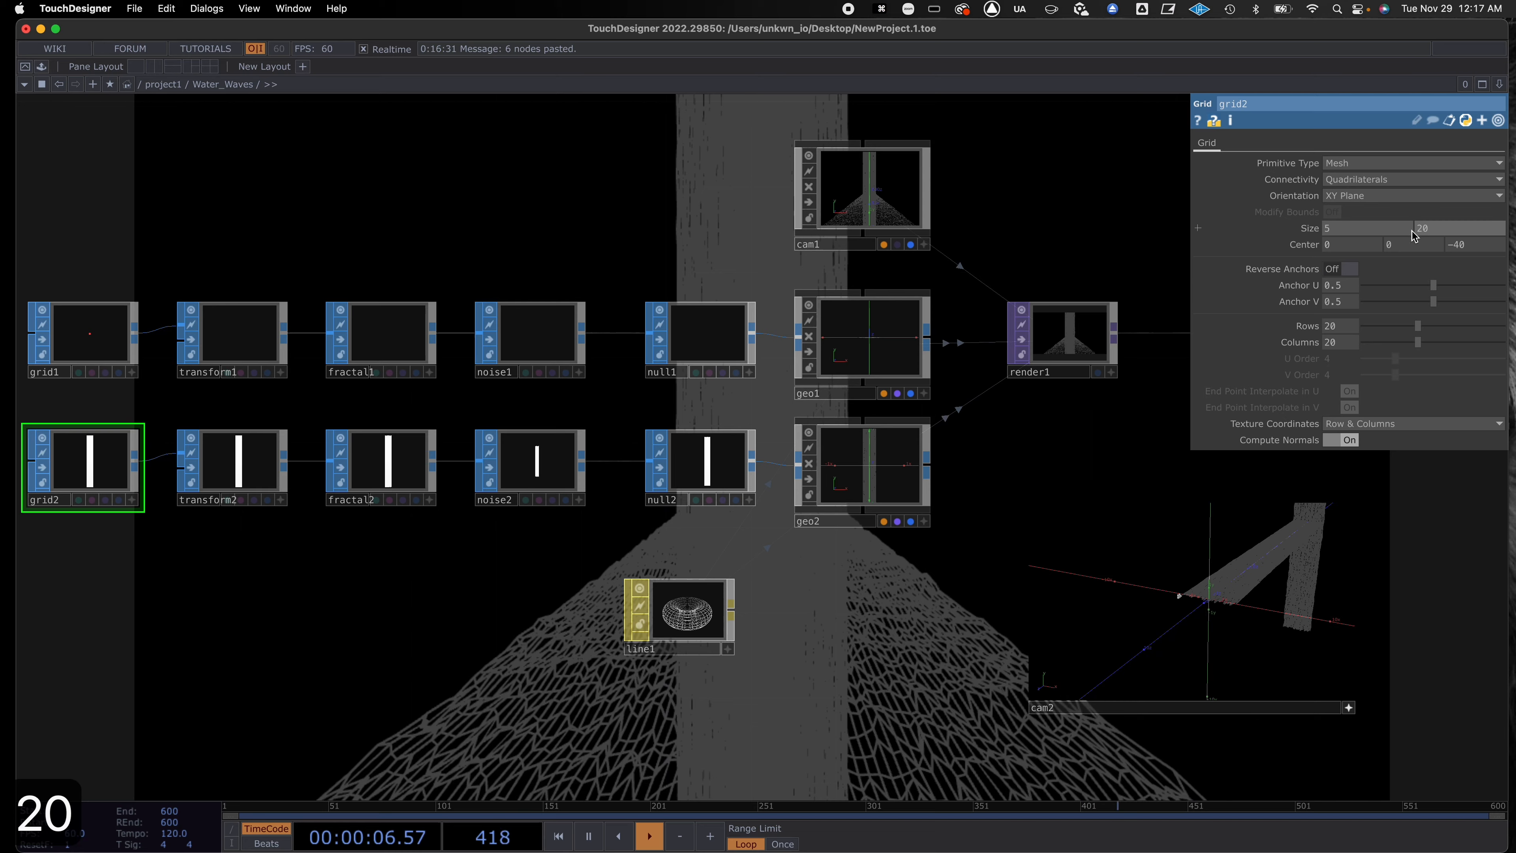
key("Return")
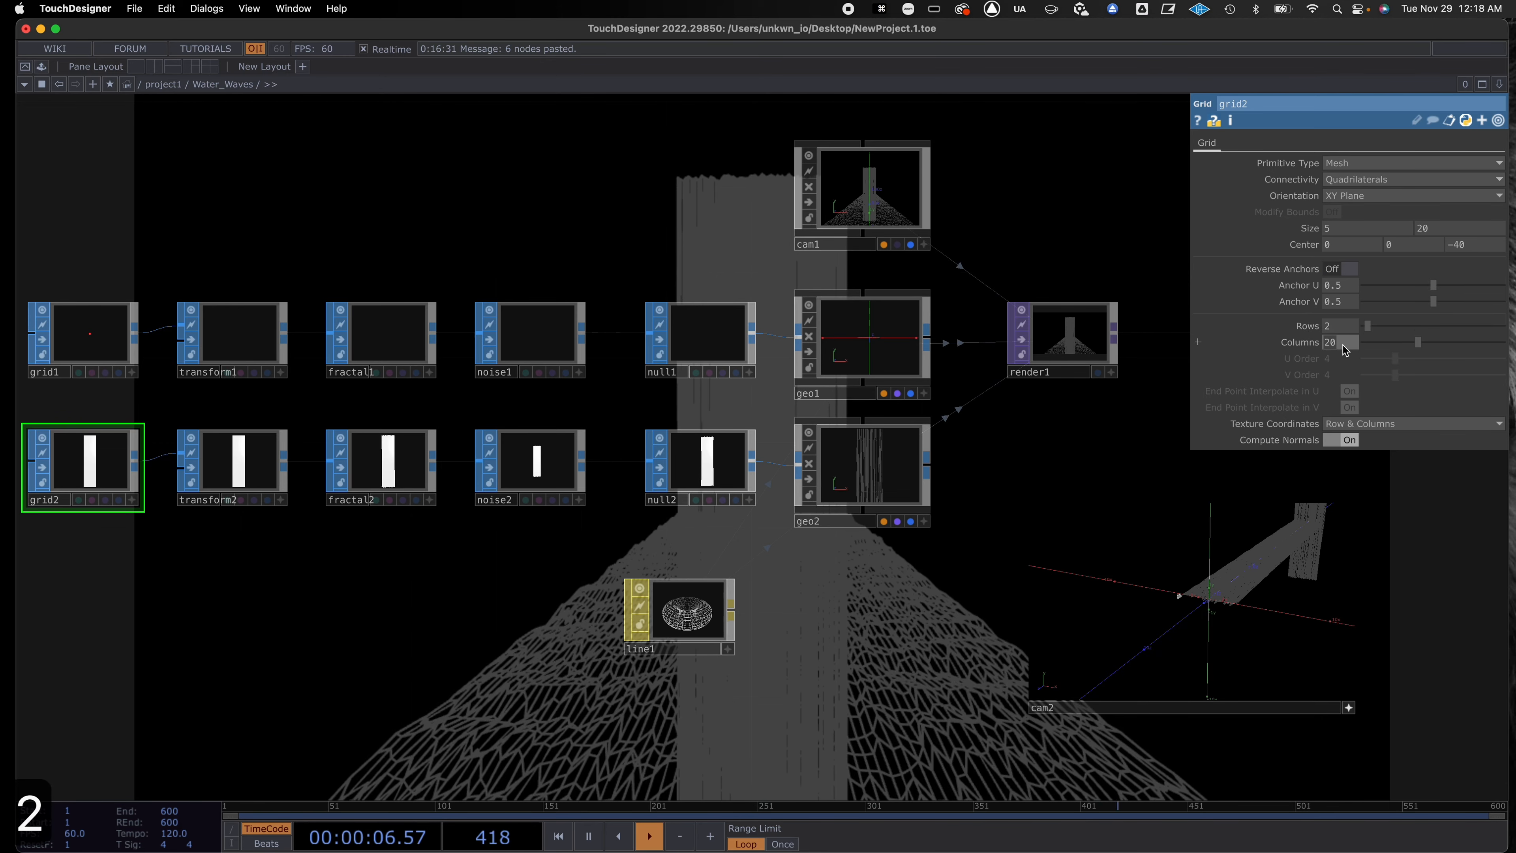
key("Return")
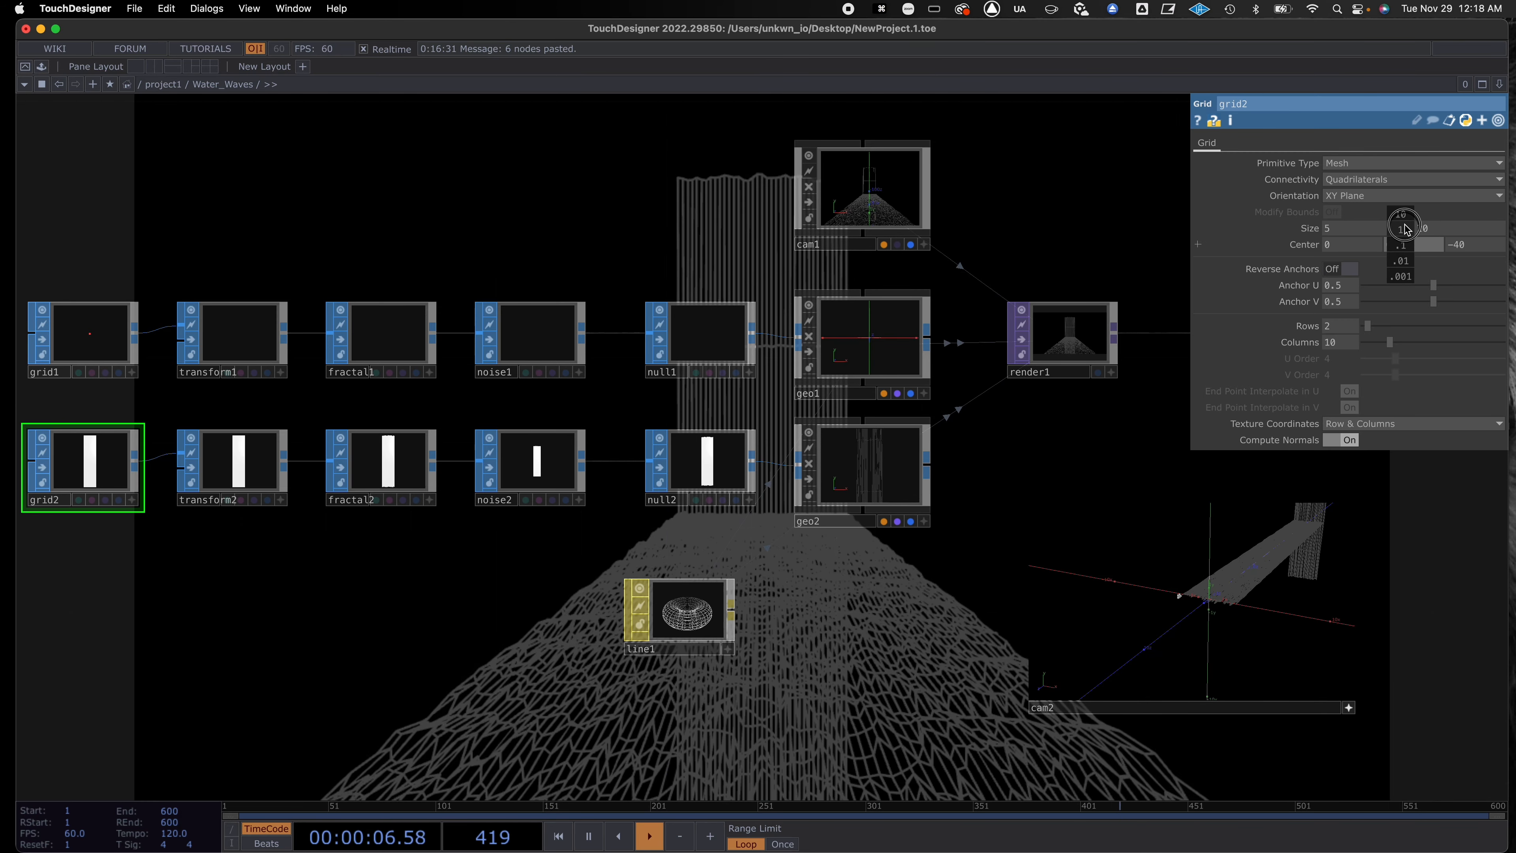
Raise grid2's Y center to 10 and orbit cam2's view to inspect where the two grids meet from the side.
middle_click_drag(1402, 229, 1511, 198)
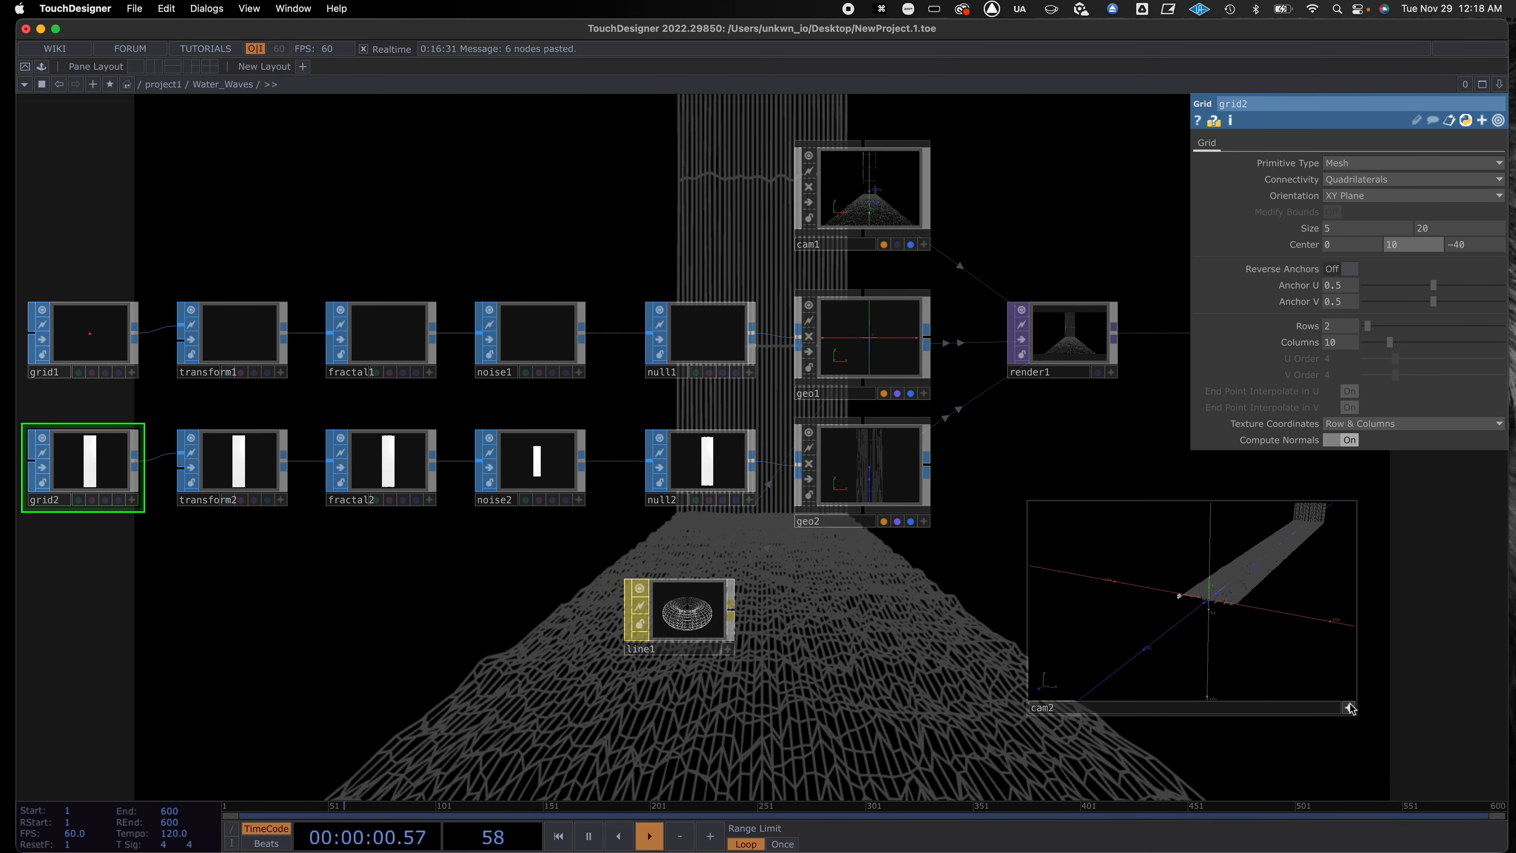
left_click_drag(1320, 579, 1123, 571)
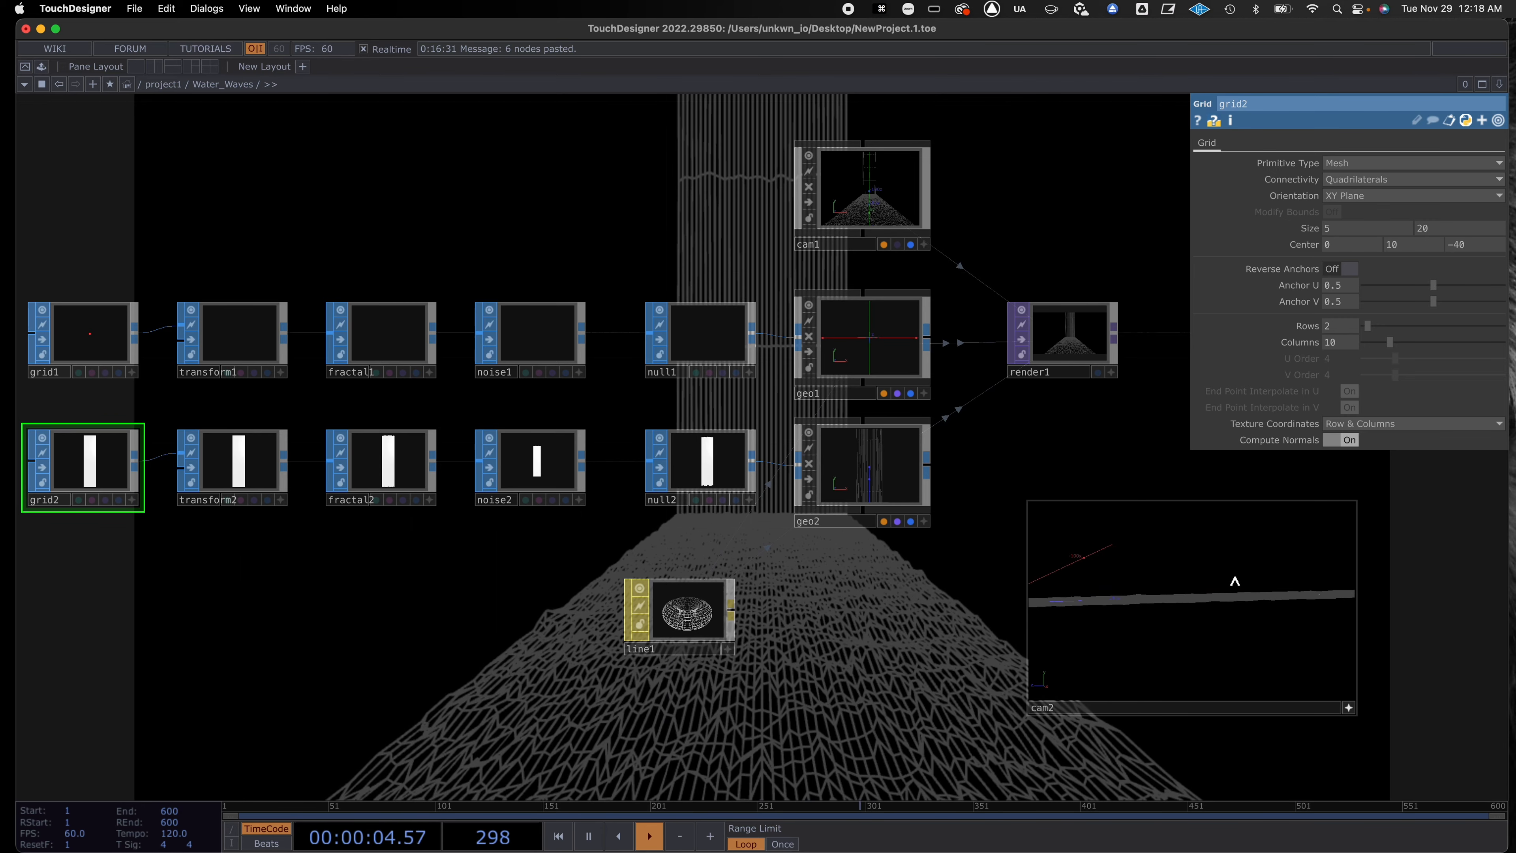
left_click_drag(1236, 581, 1077, 578)
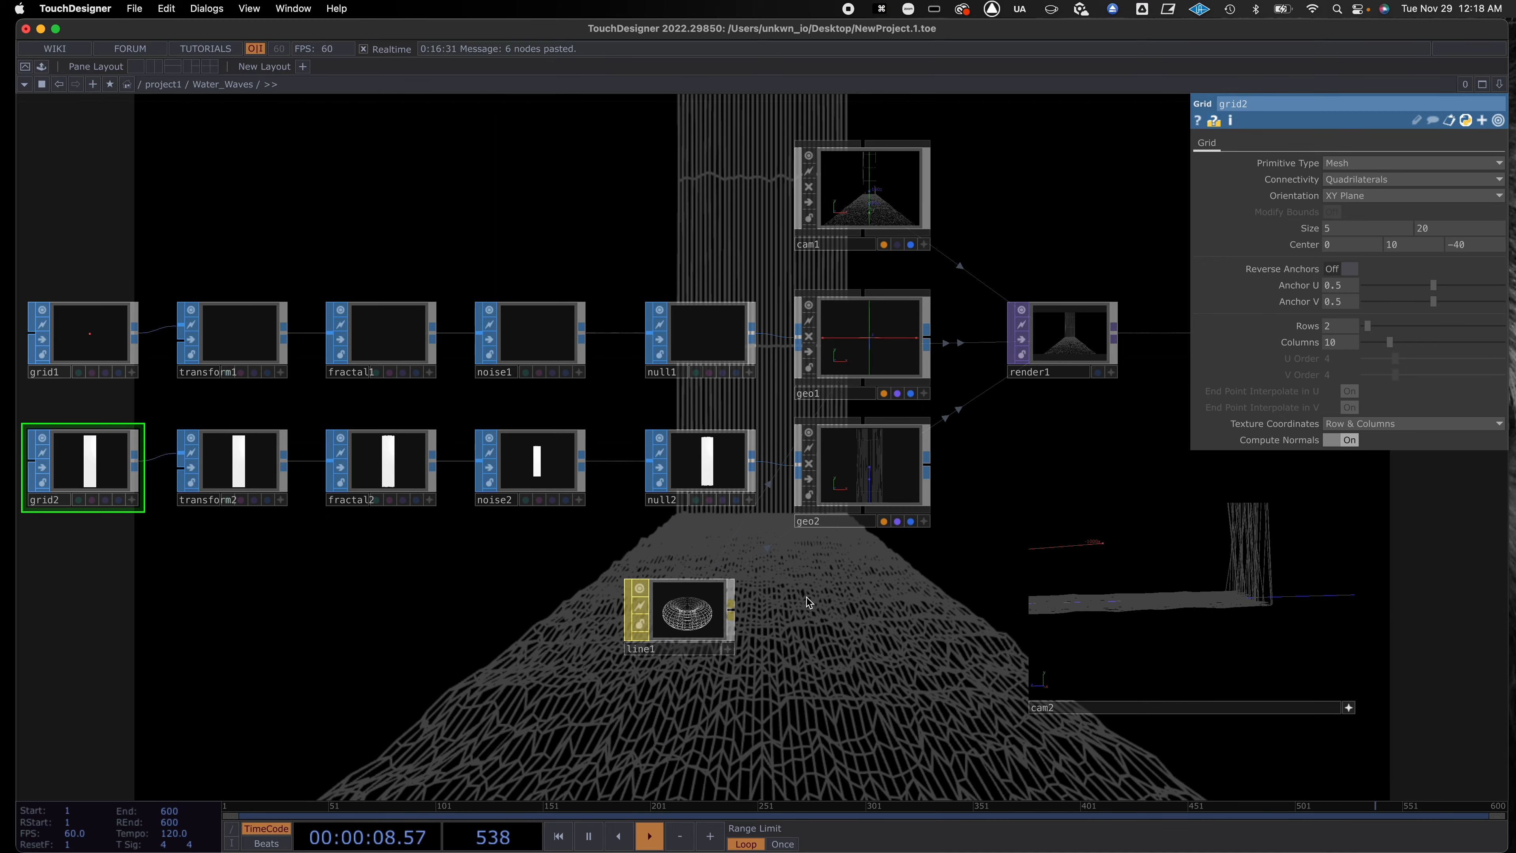
Set the noise amplitude to 0.2 on noise2 and to 0.41 on noise1.
scroll(823, 601, "down", 2)
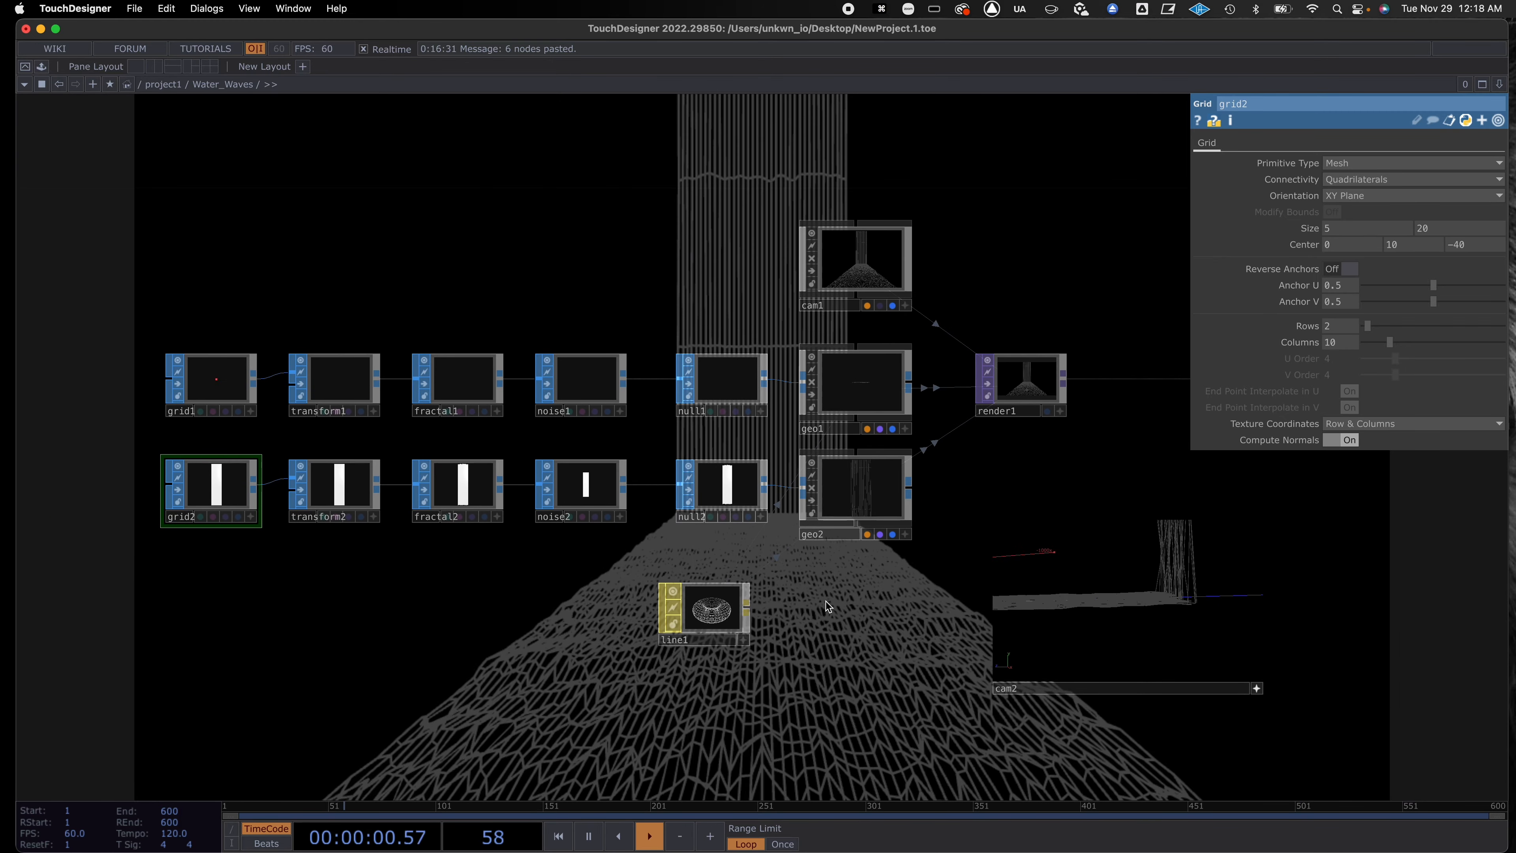
mouse_move(847, 601)
left_mouse_down()
mouse_move(812, 599)
mouse_move(827, 602)
left_mouse_up()
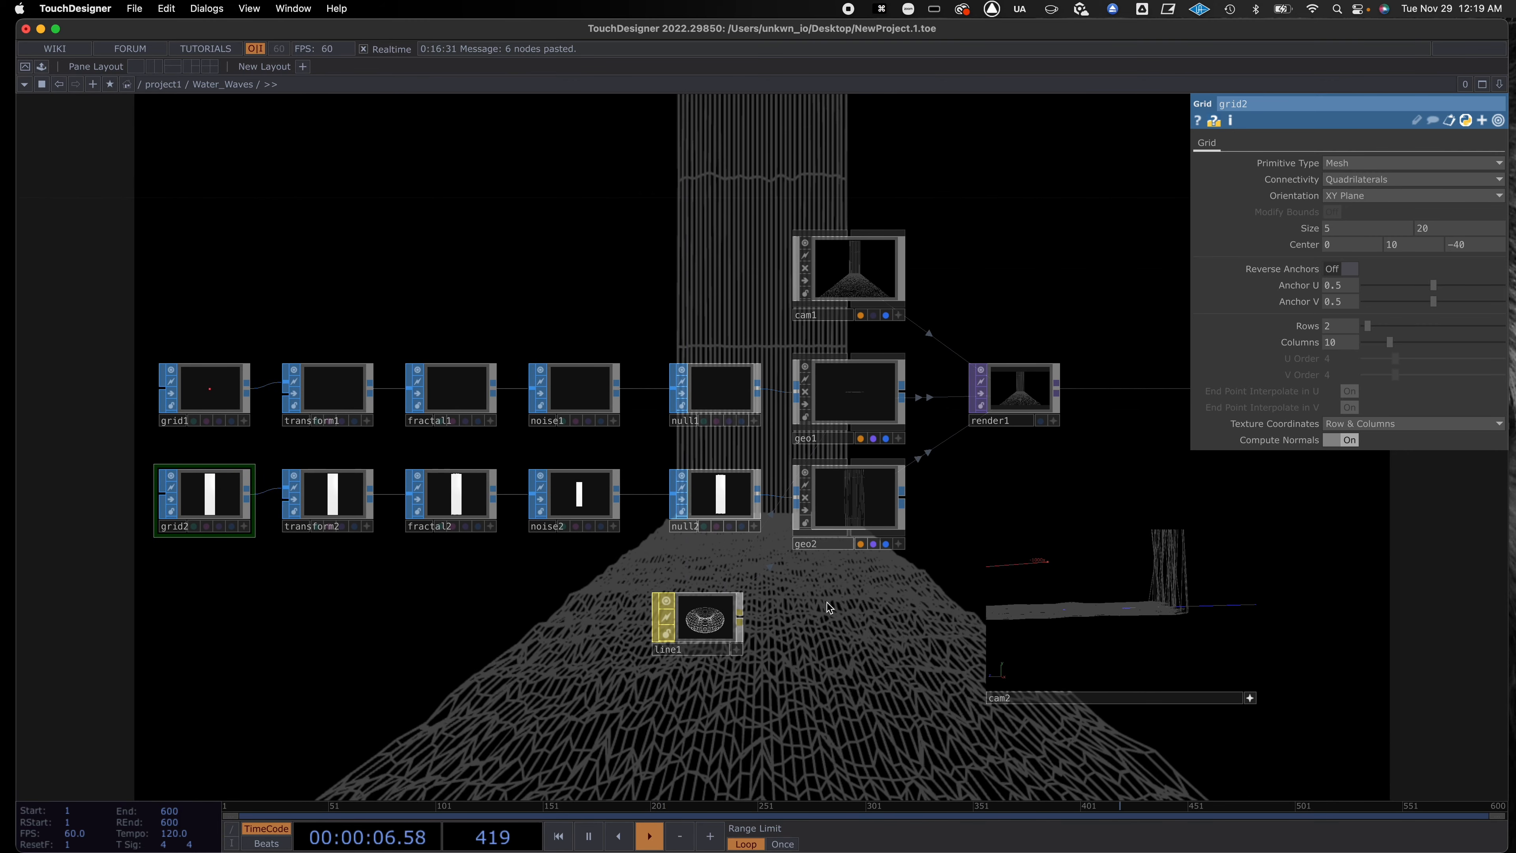
left_click_drag(497, 284, 568, 282)
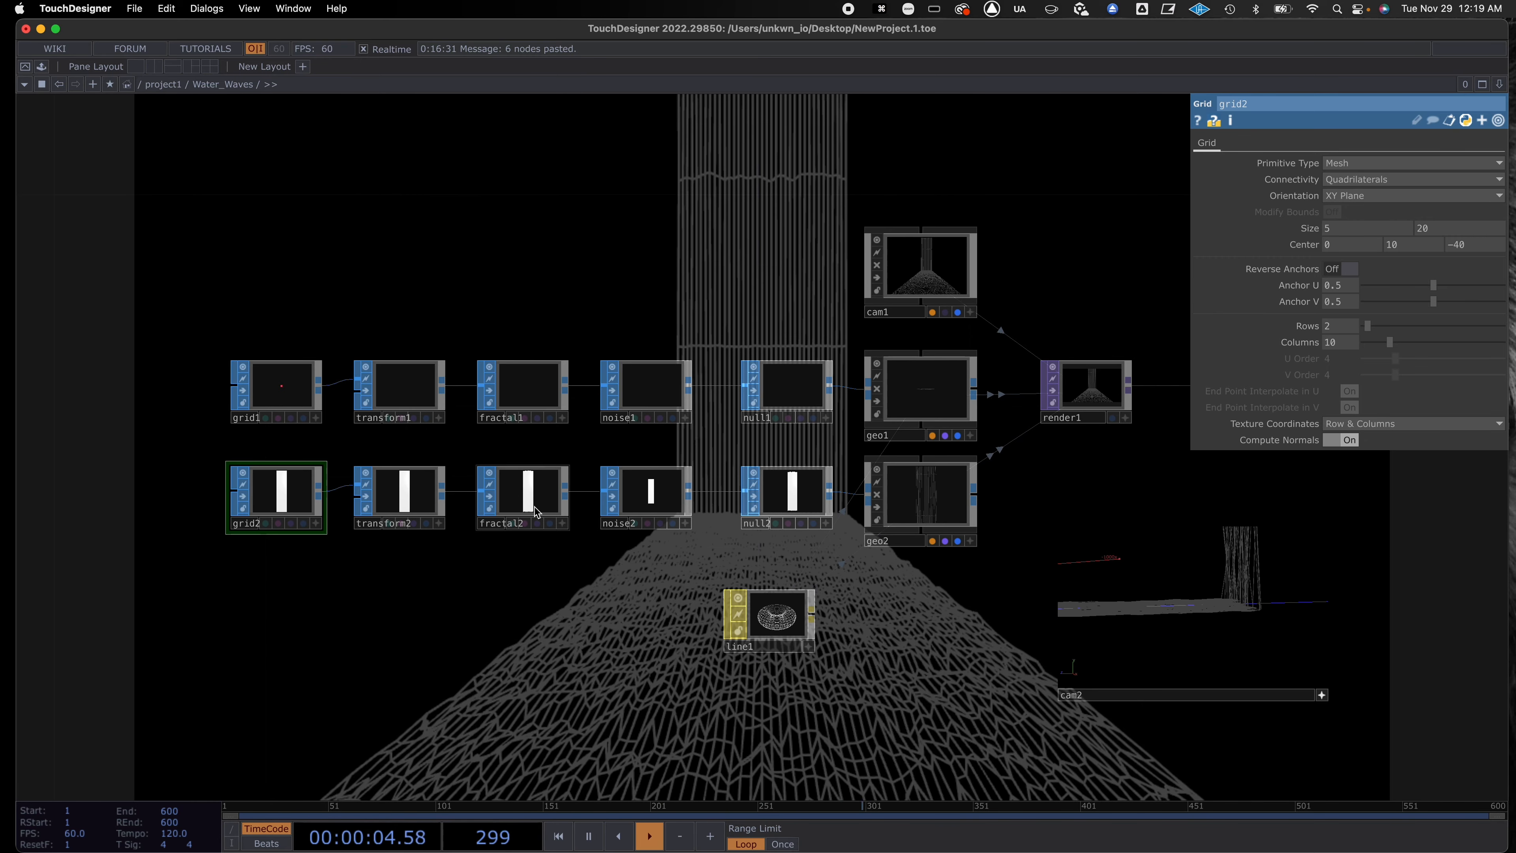
left_click(650, 499)
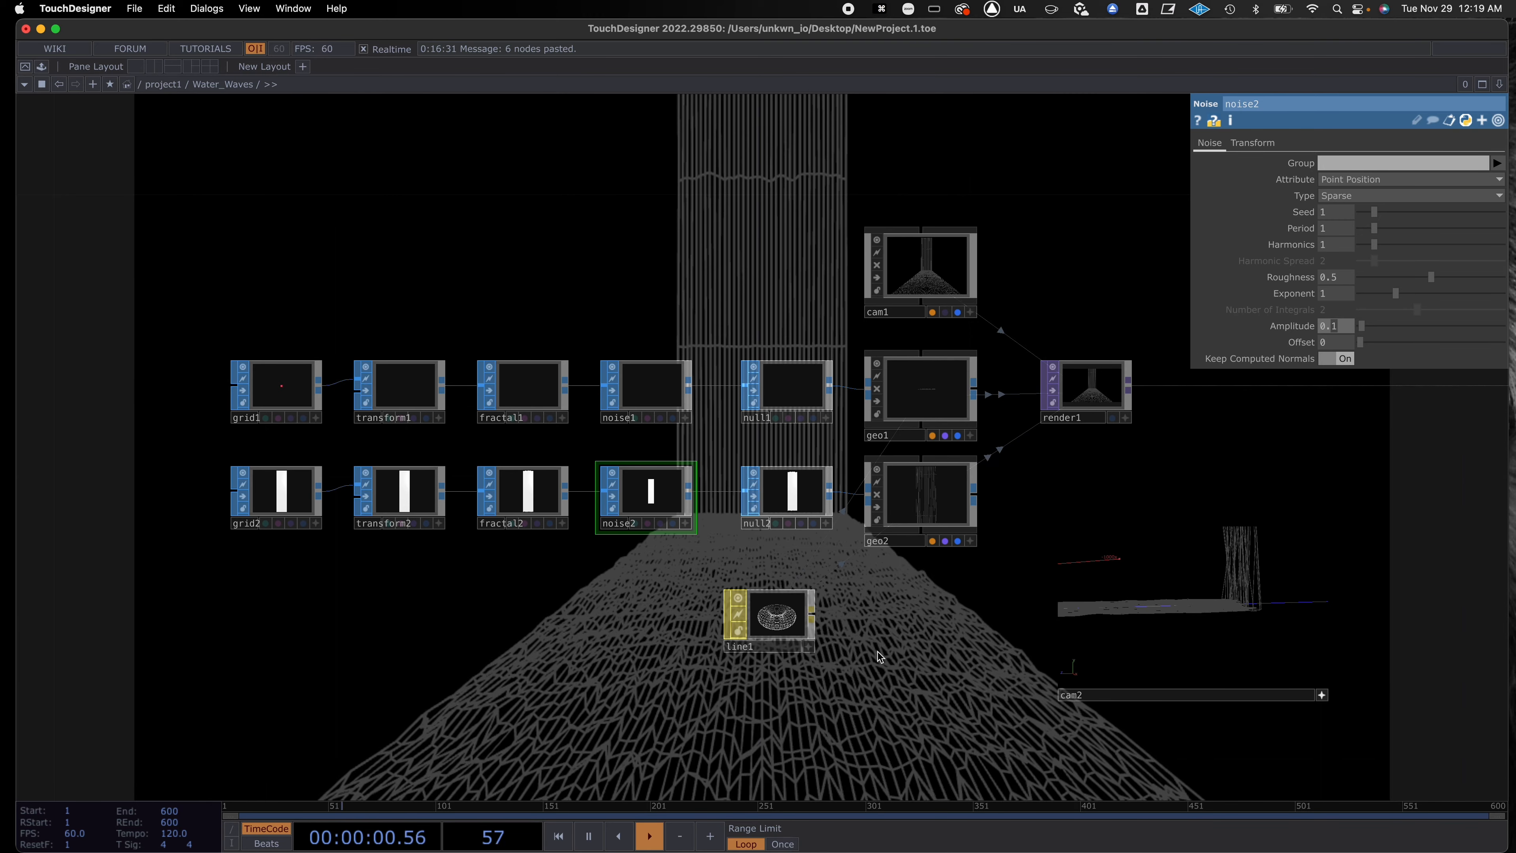
type("2")
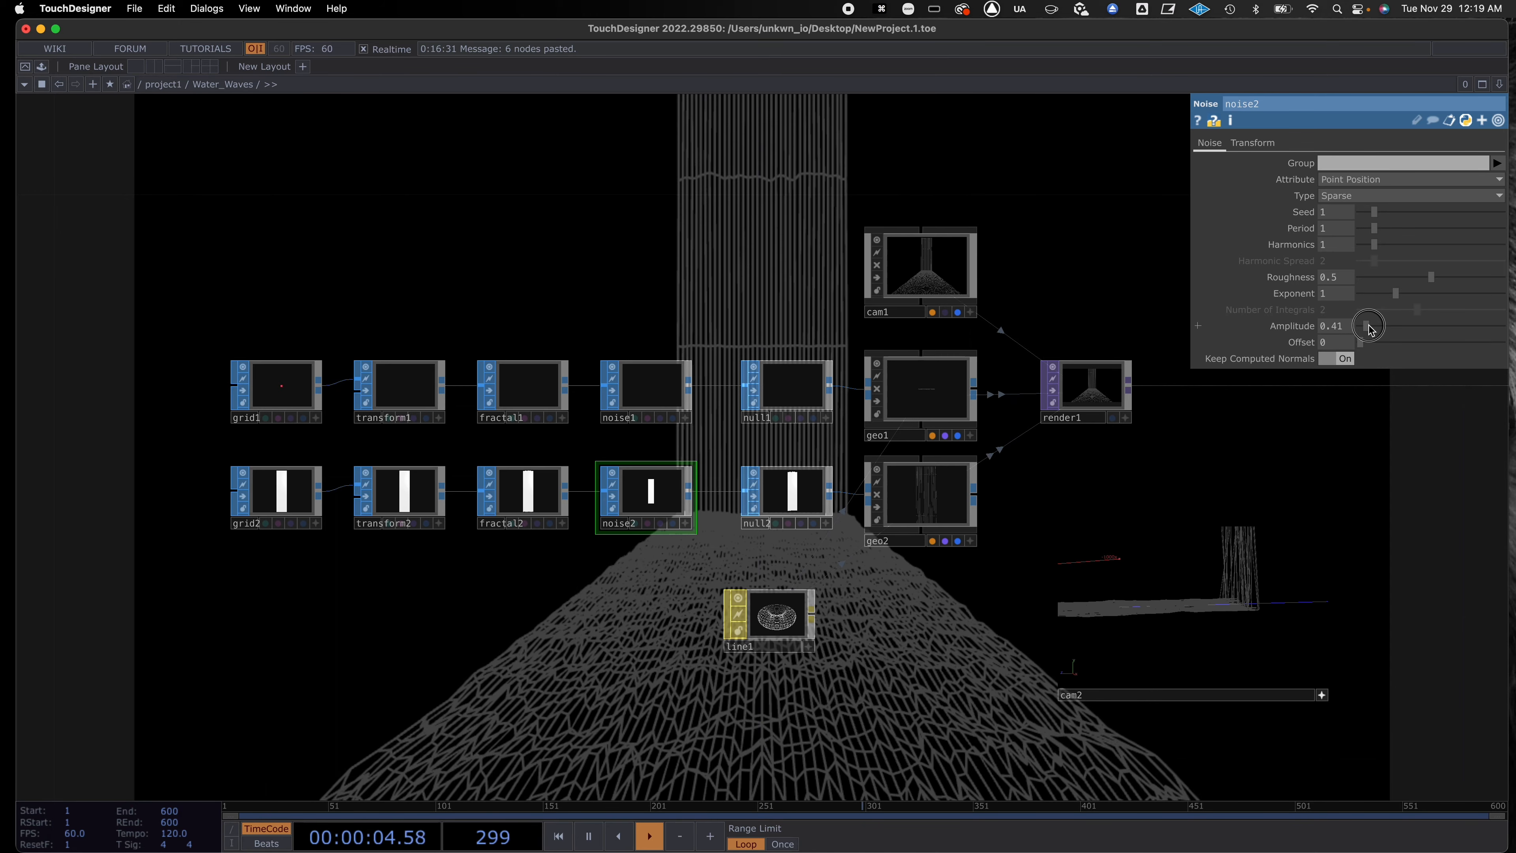
mouse_move(1363, 325)
left_mouse_down()
mouse_move(1377, 325)
mouse_move(1358, 338)
left_mouse_up()
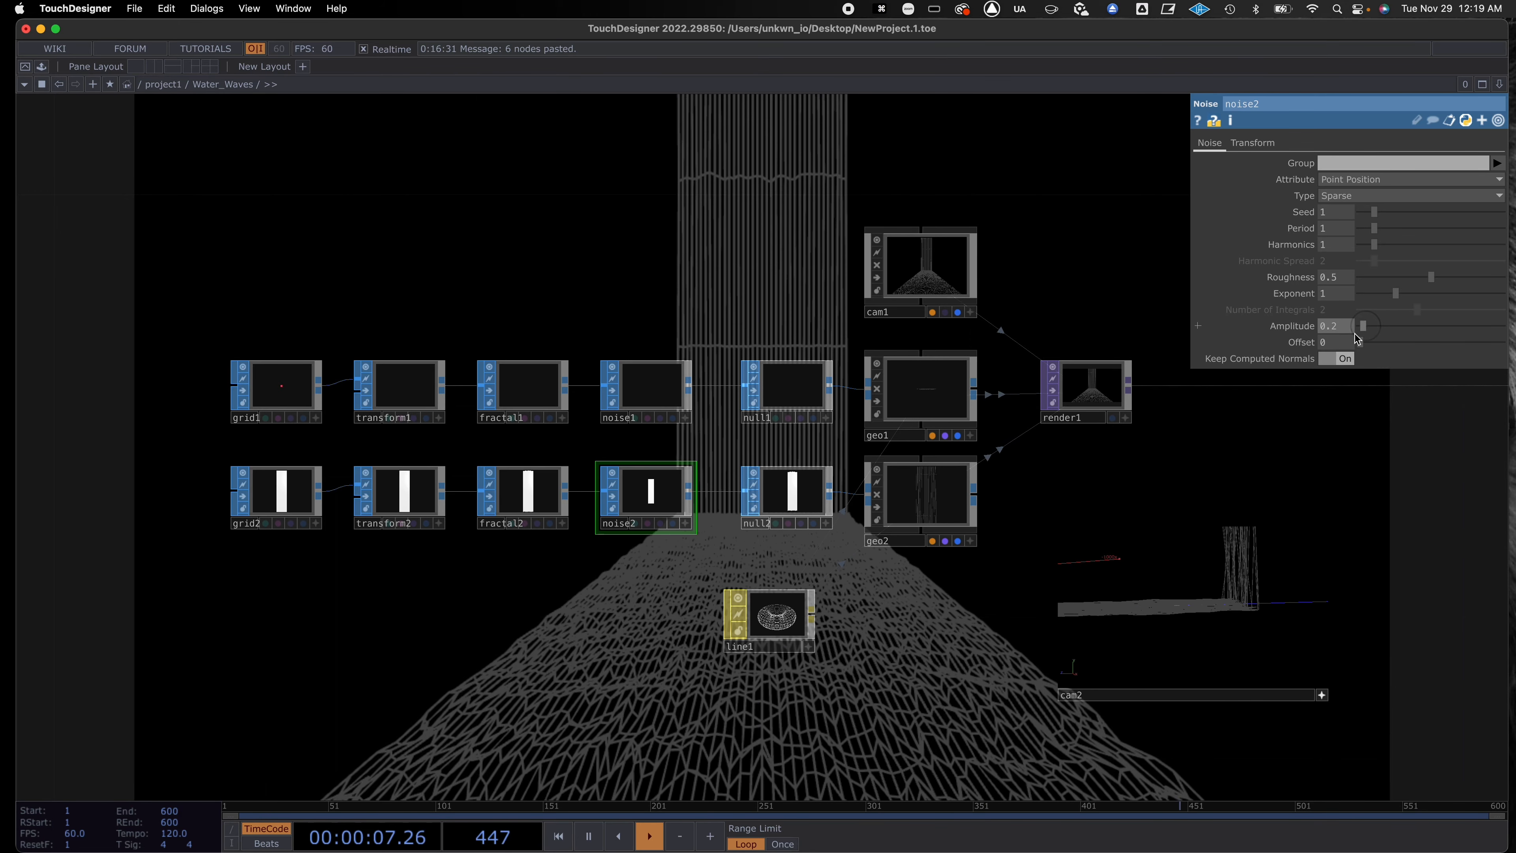
left_click(652, 389)
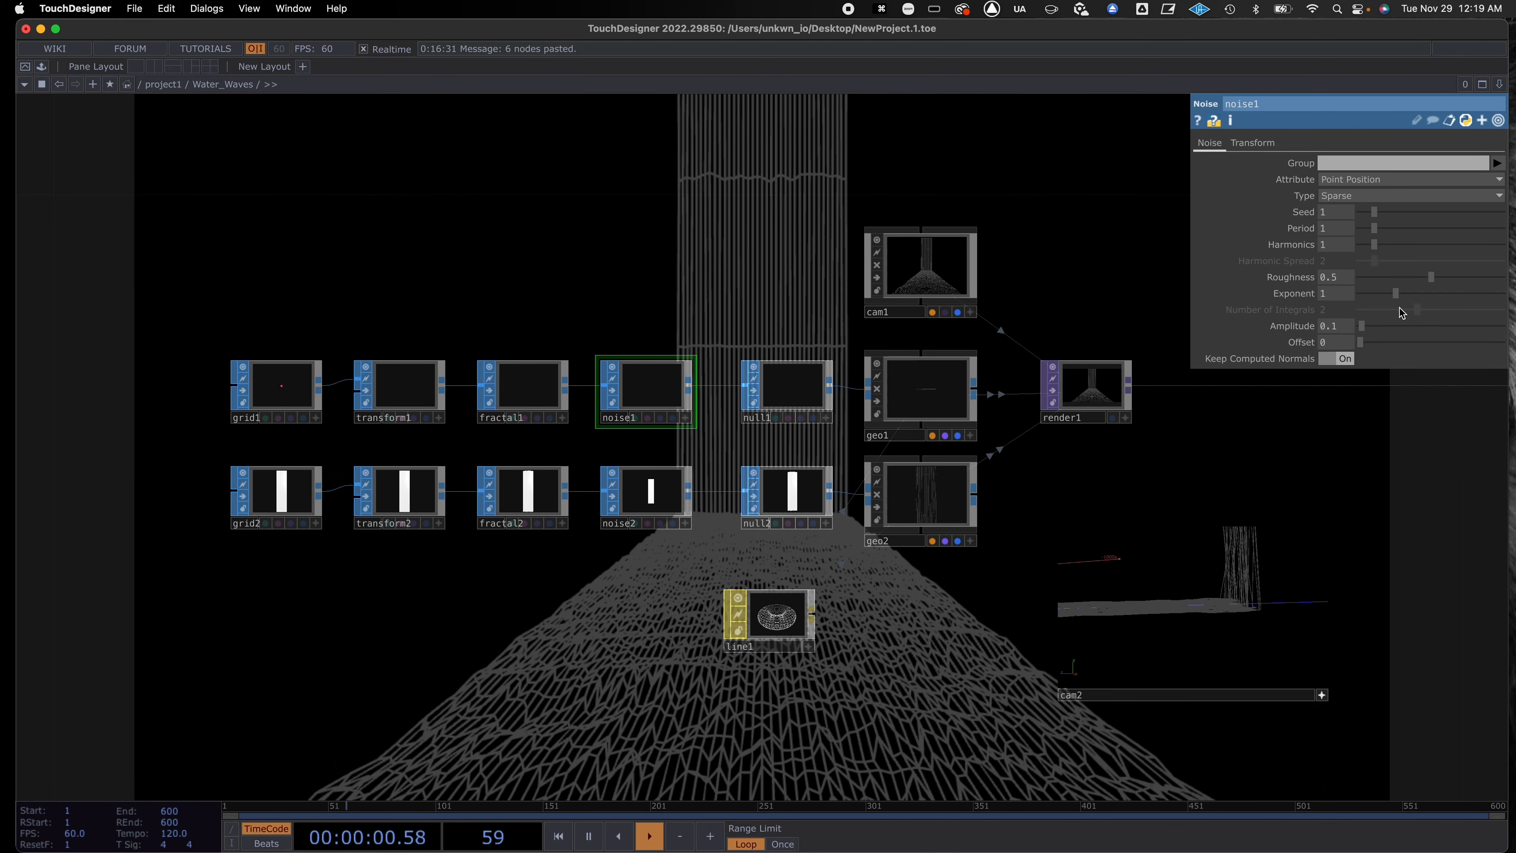
left_click_drag(1367, 330, 1369, 328)
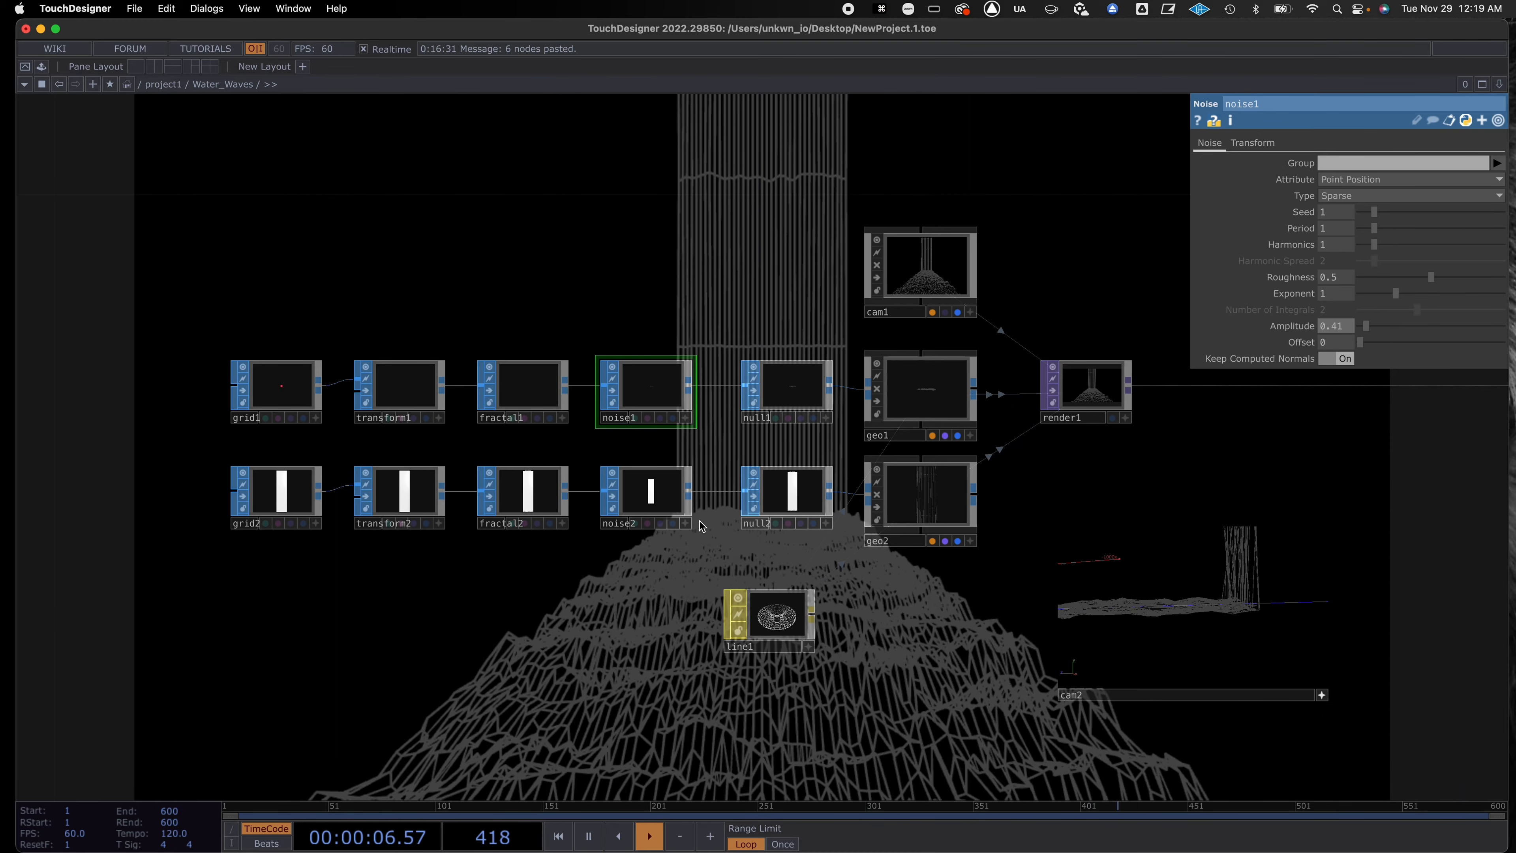
Set fractal1's divisions to 1, scale to 1.21 and smoothness to 0.971.
left_click(532, 397)
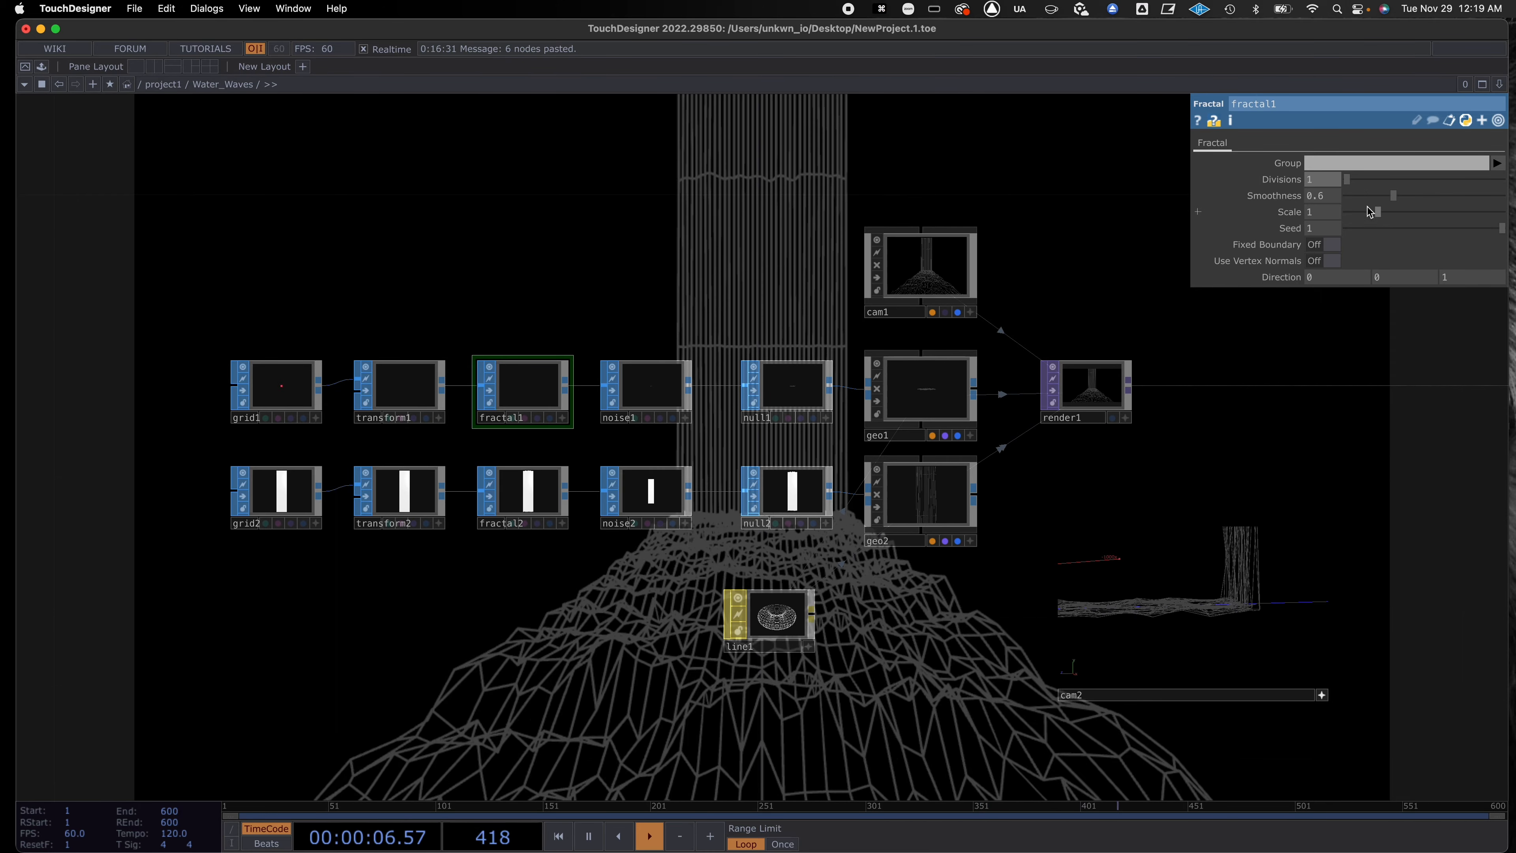
left_click_drag(1378, 213, 1367, 214)
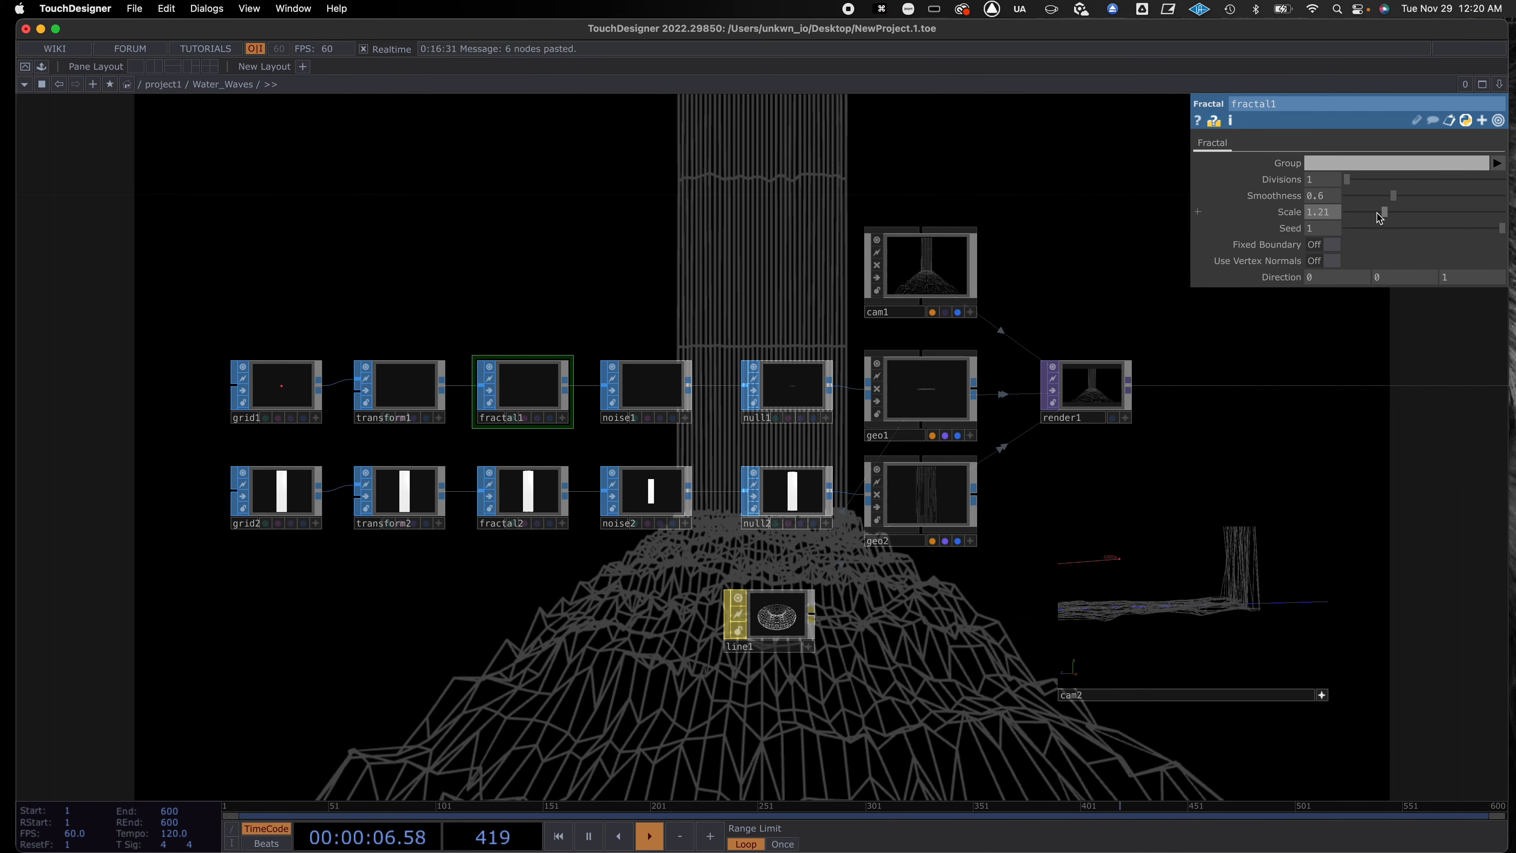
left_click_drag(1399, 192, 1392, 194)
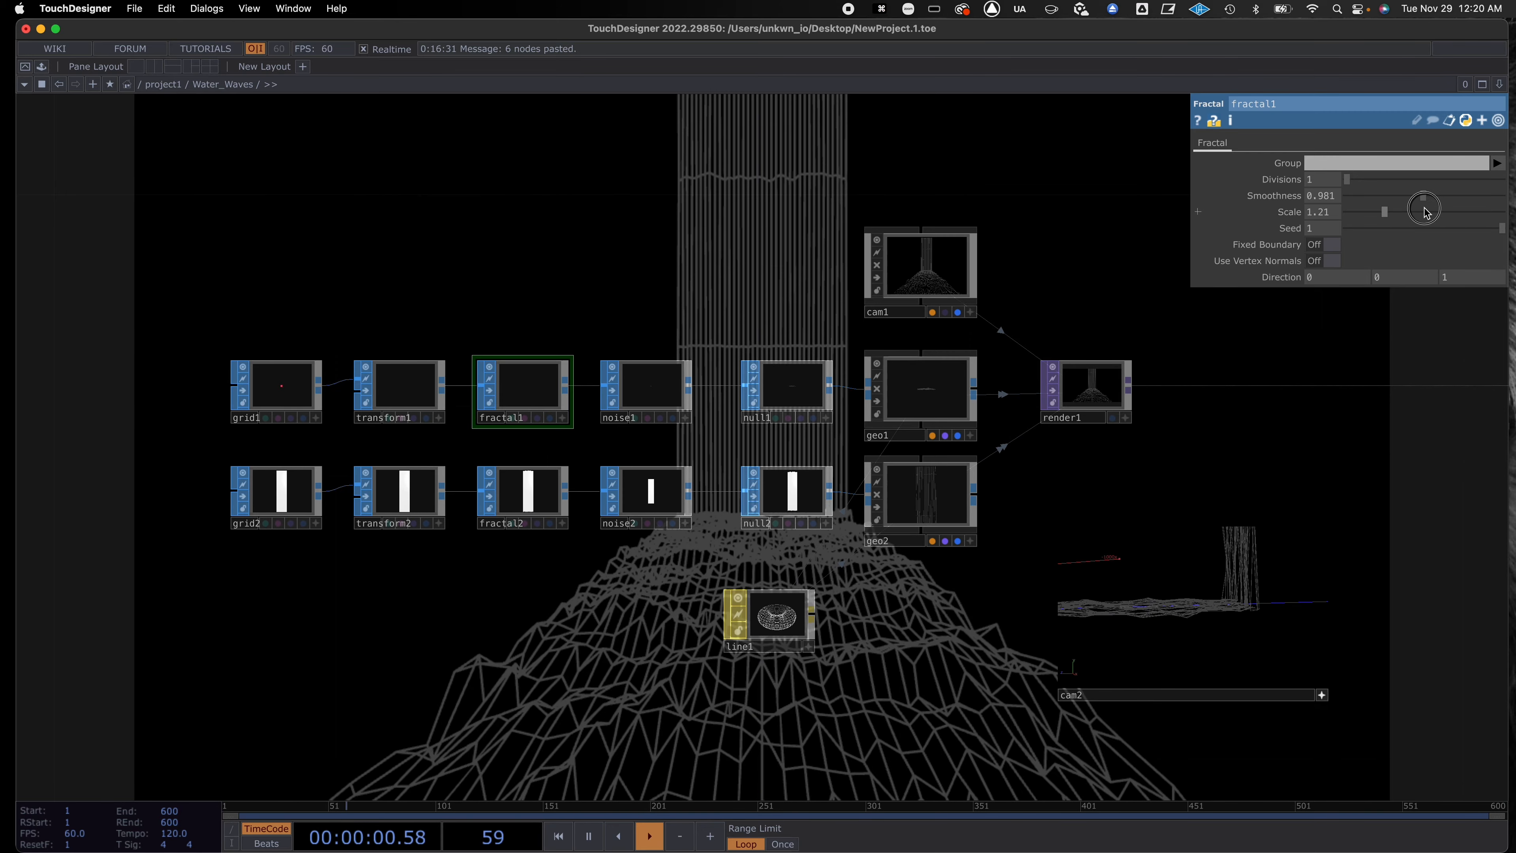
left_click_drag(922, 675, 880, 663)
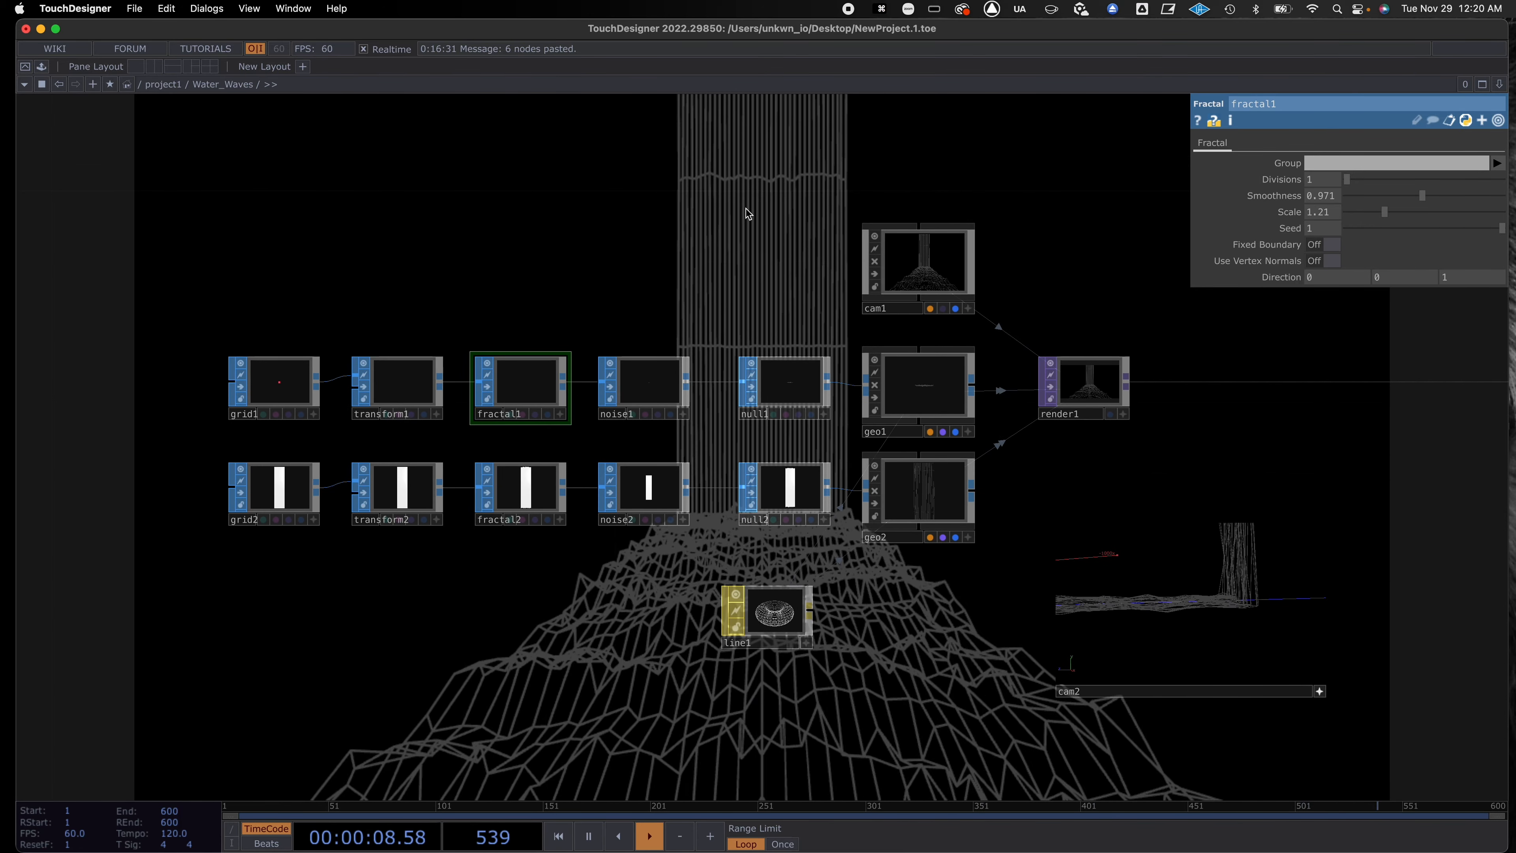
Try 5 columns on grid1 and undo the change.
left_click(305, 387)
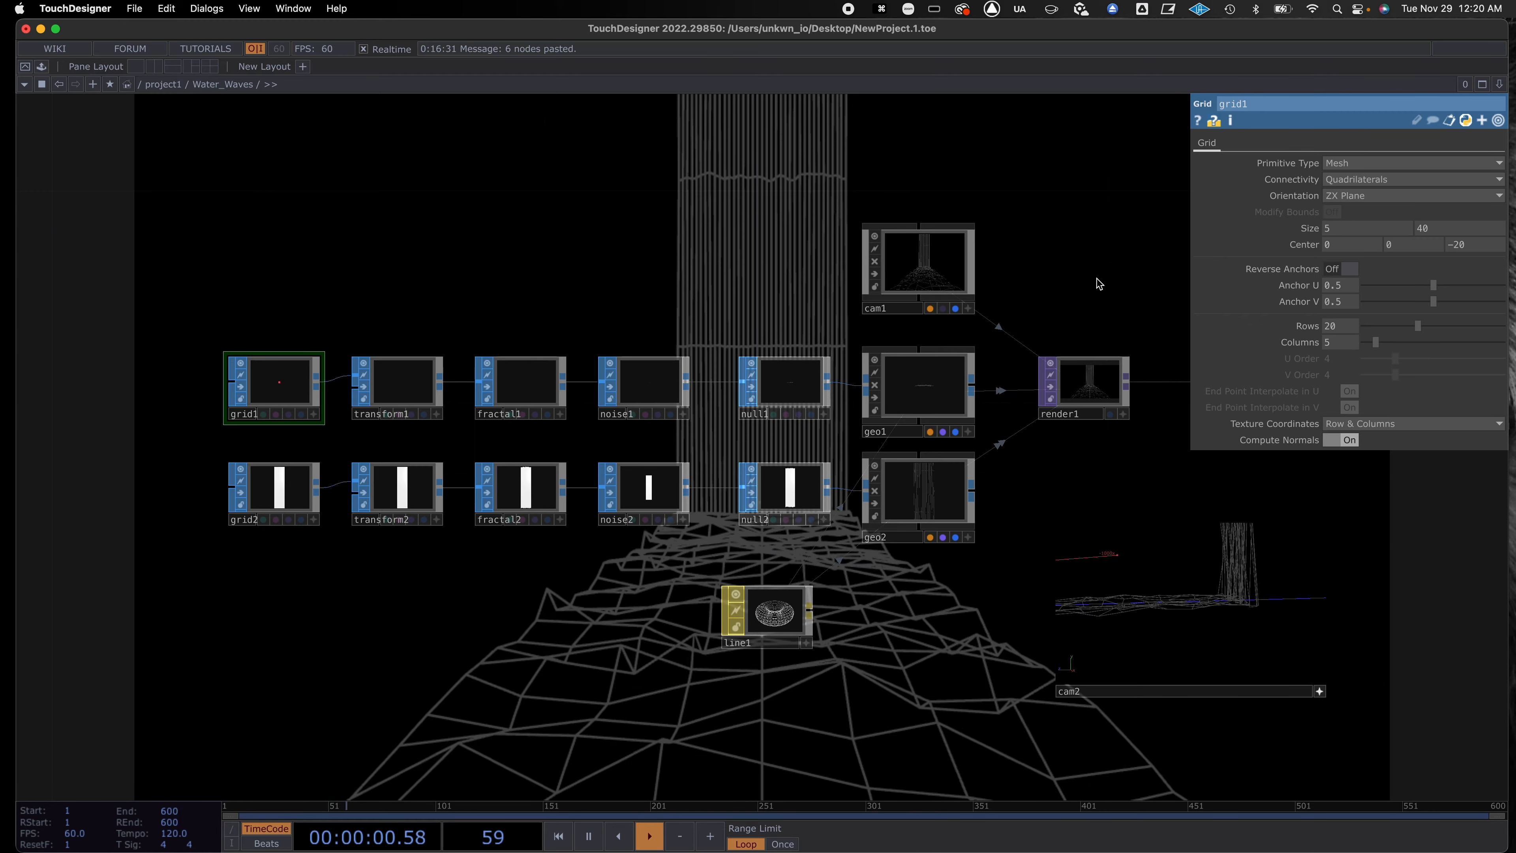
key("super+z")
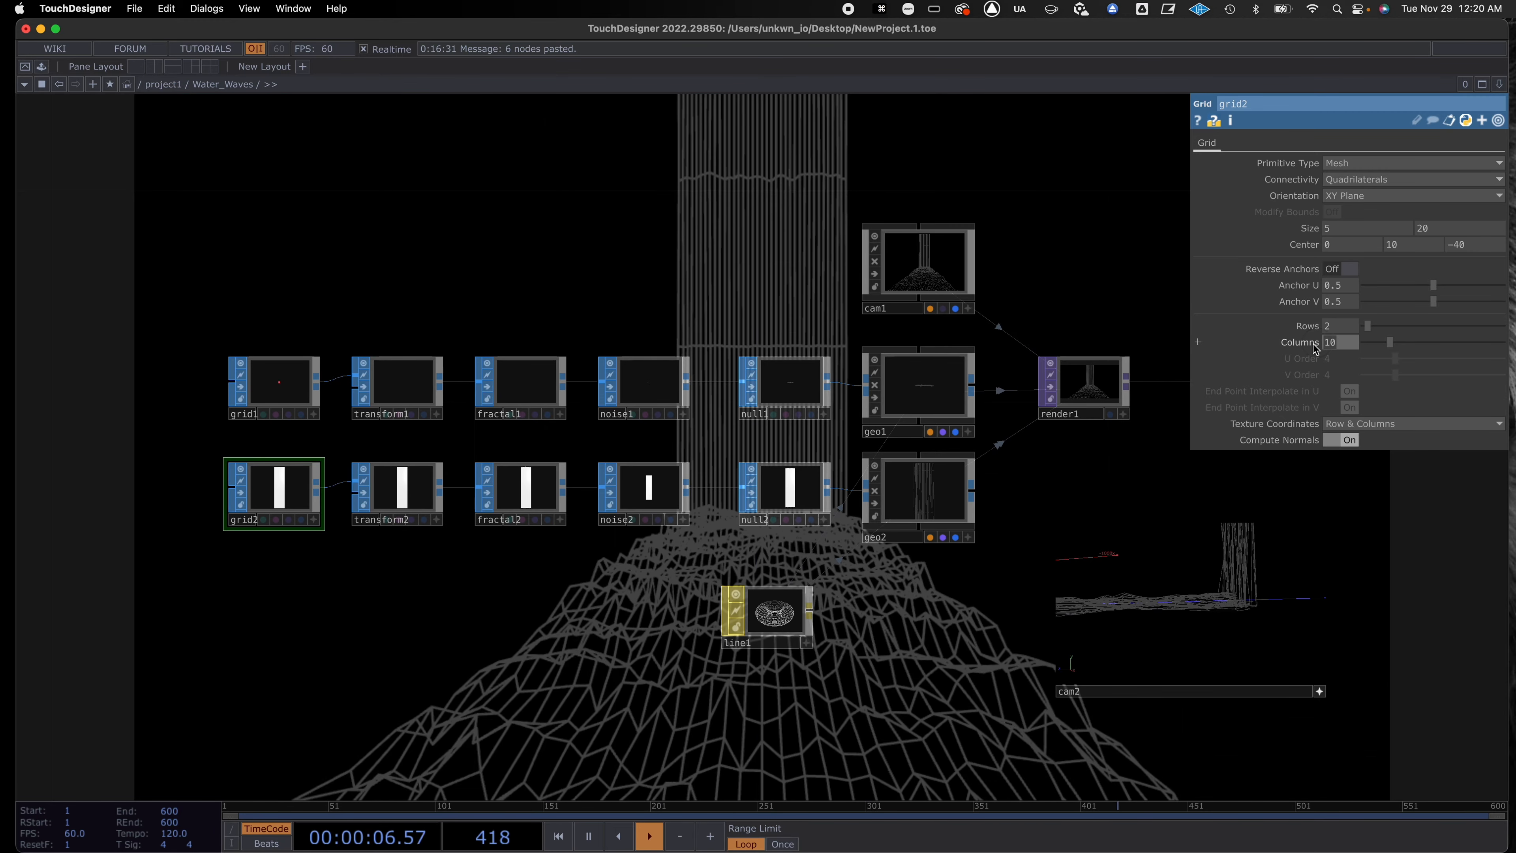
Bypass fractal2 and set grid2's column count to 20, trying 8 and 12 on the way.
key("Return")
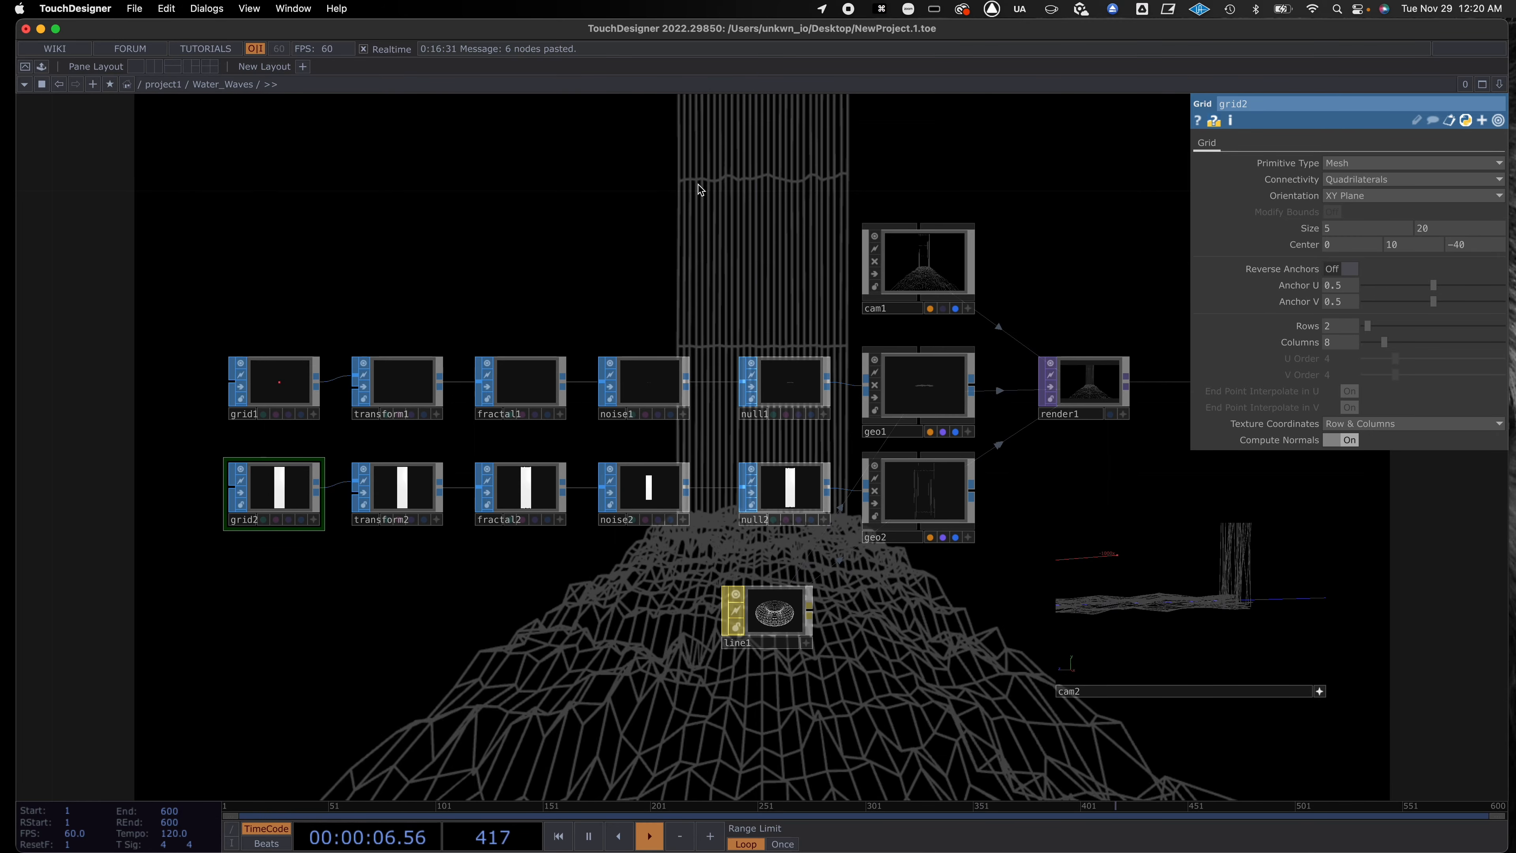
left_click(489, 501)
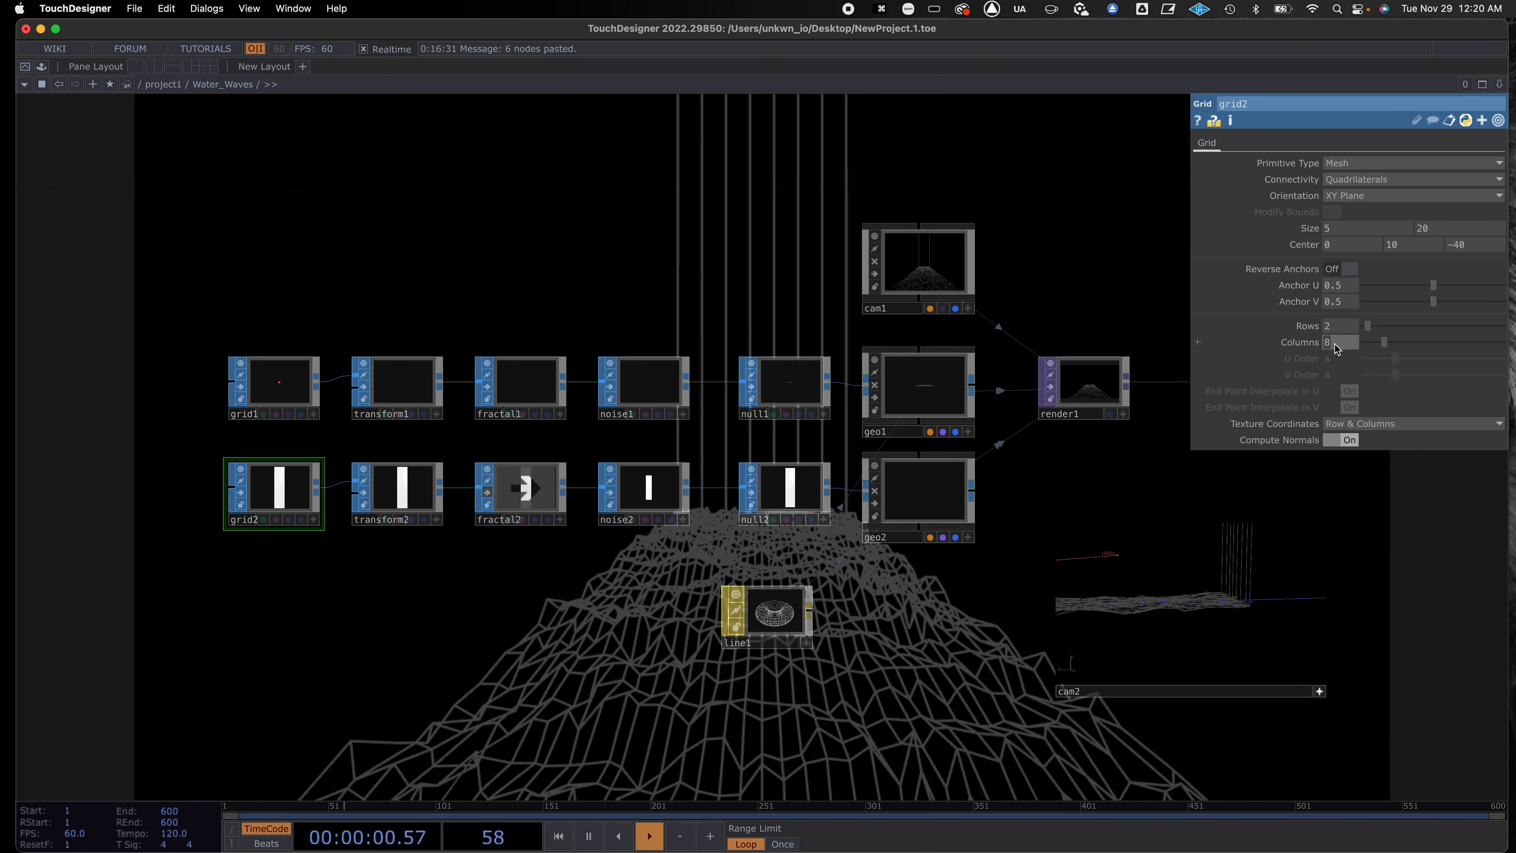
key("Return")
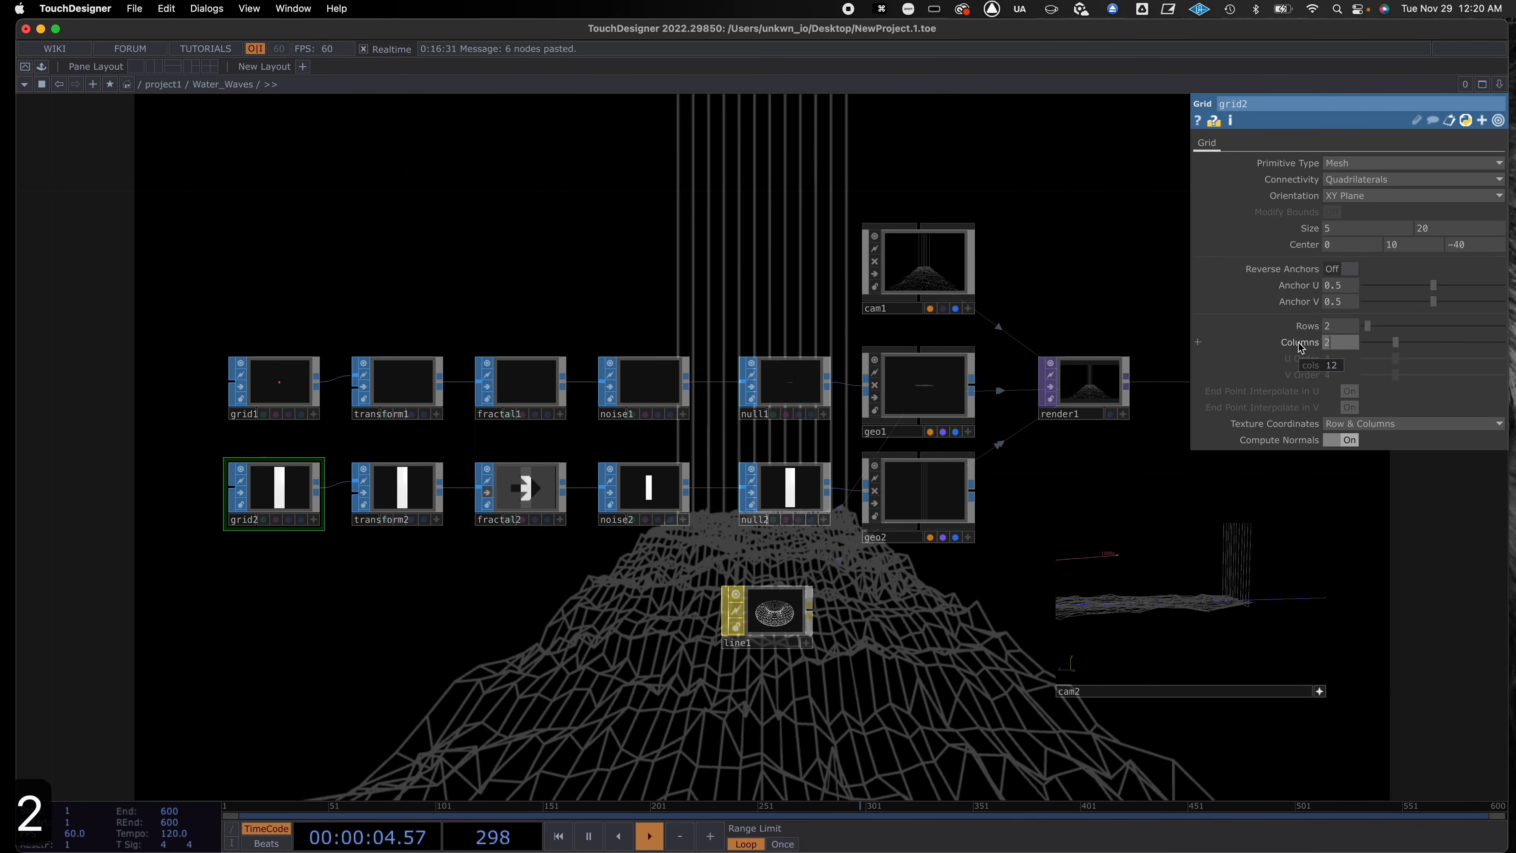
key("Return")
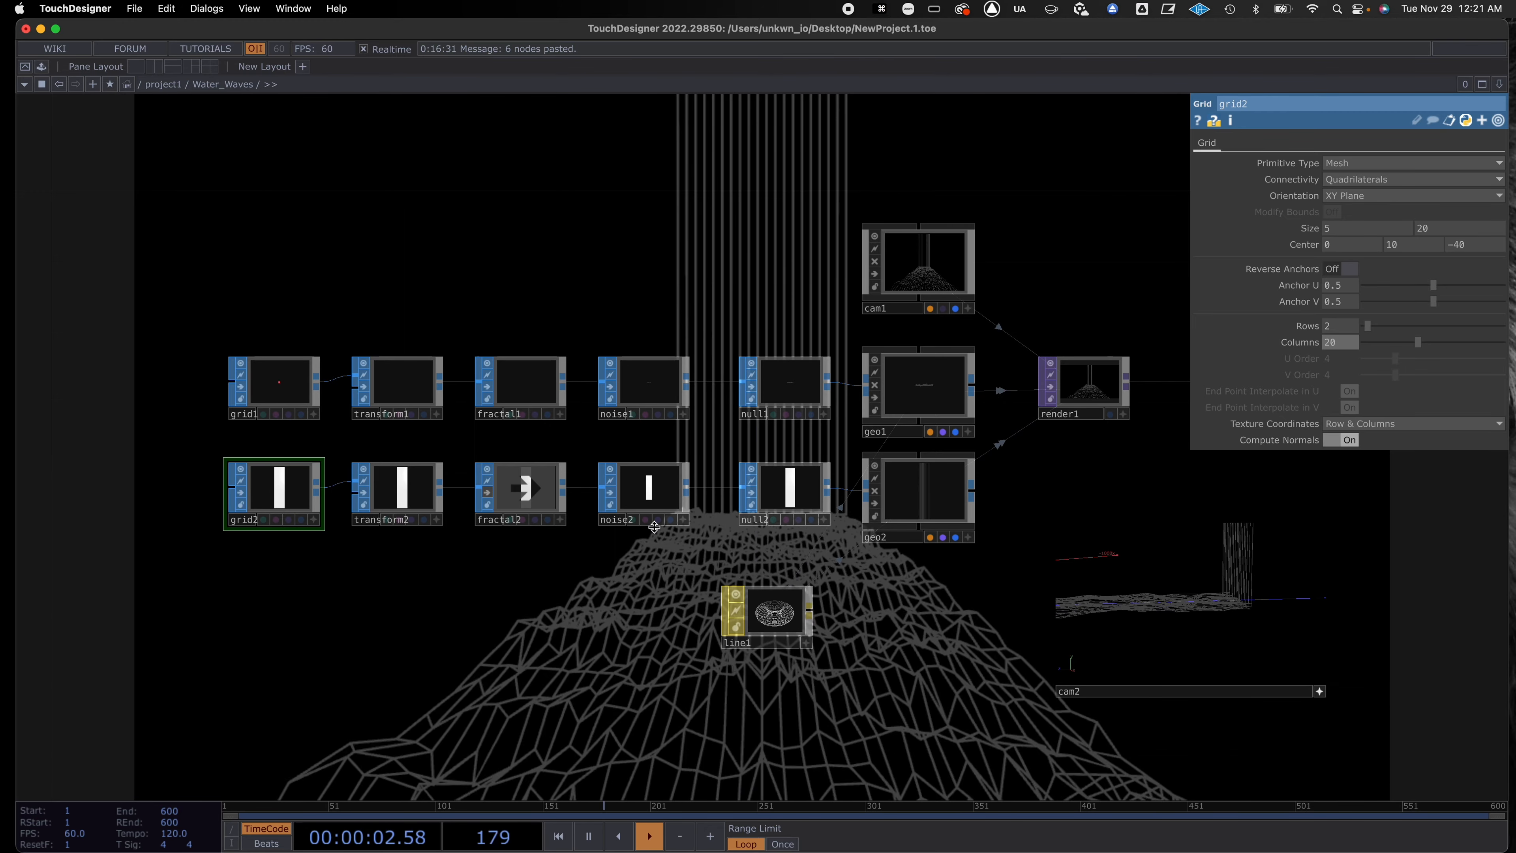
Lower grid2 so it meets the waves by setting its Y center to 9.5, trying 9 first.
left_click(283, 397)
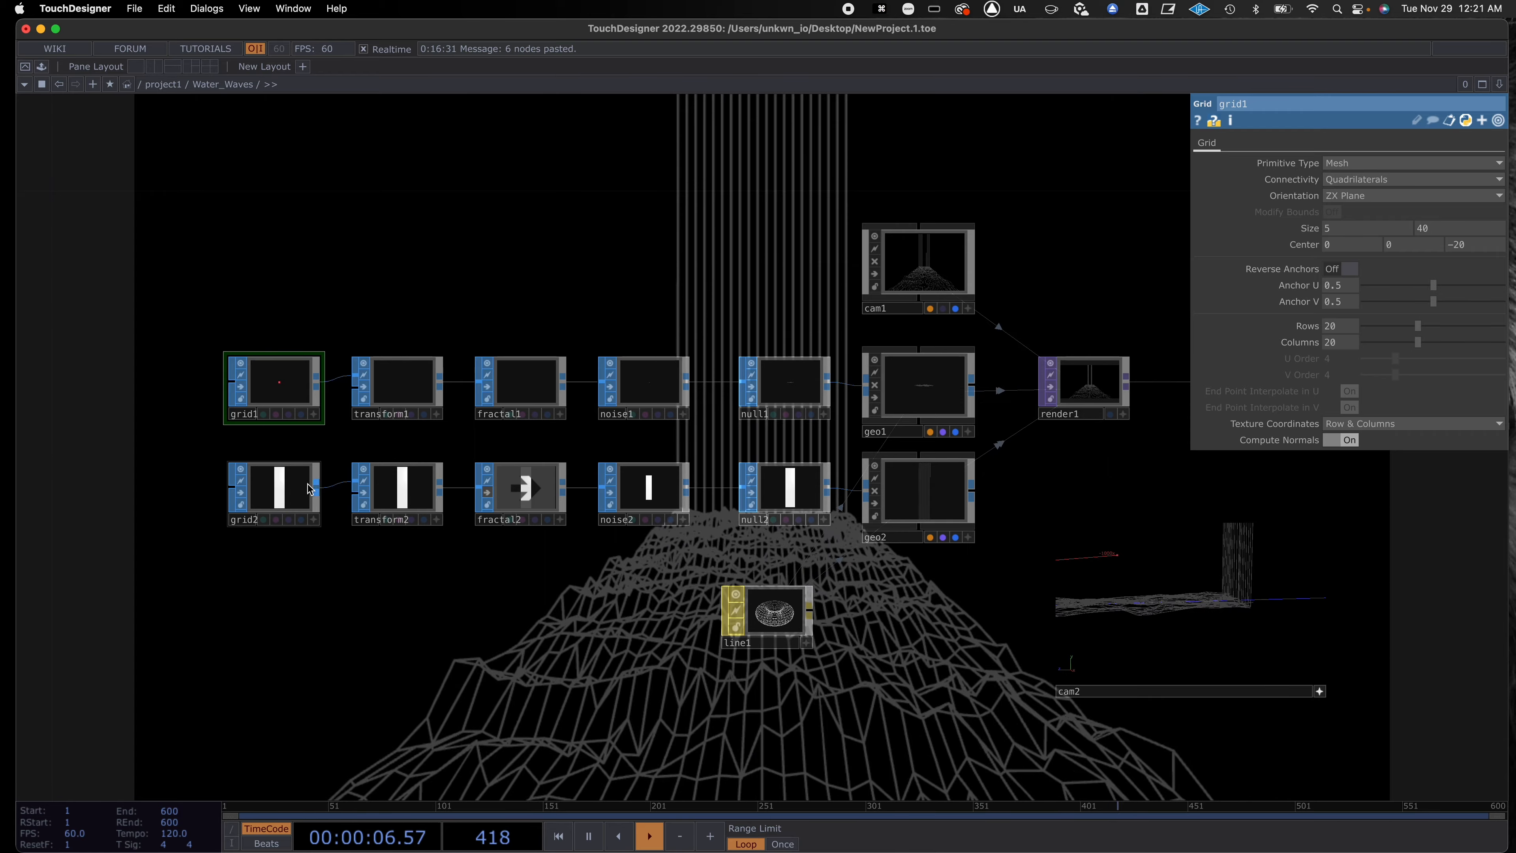
left_click(281, 490)
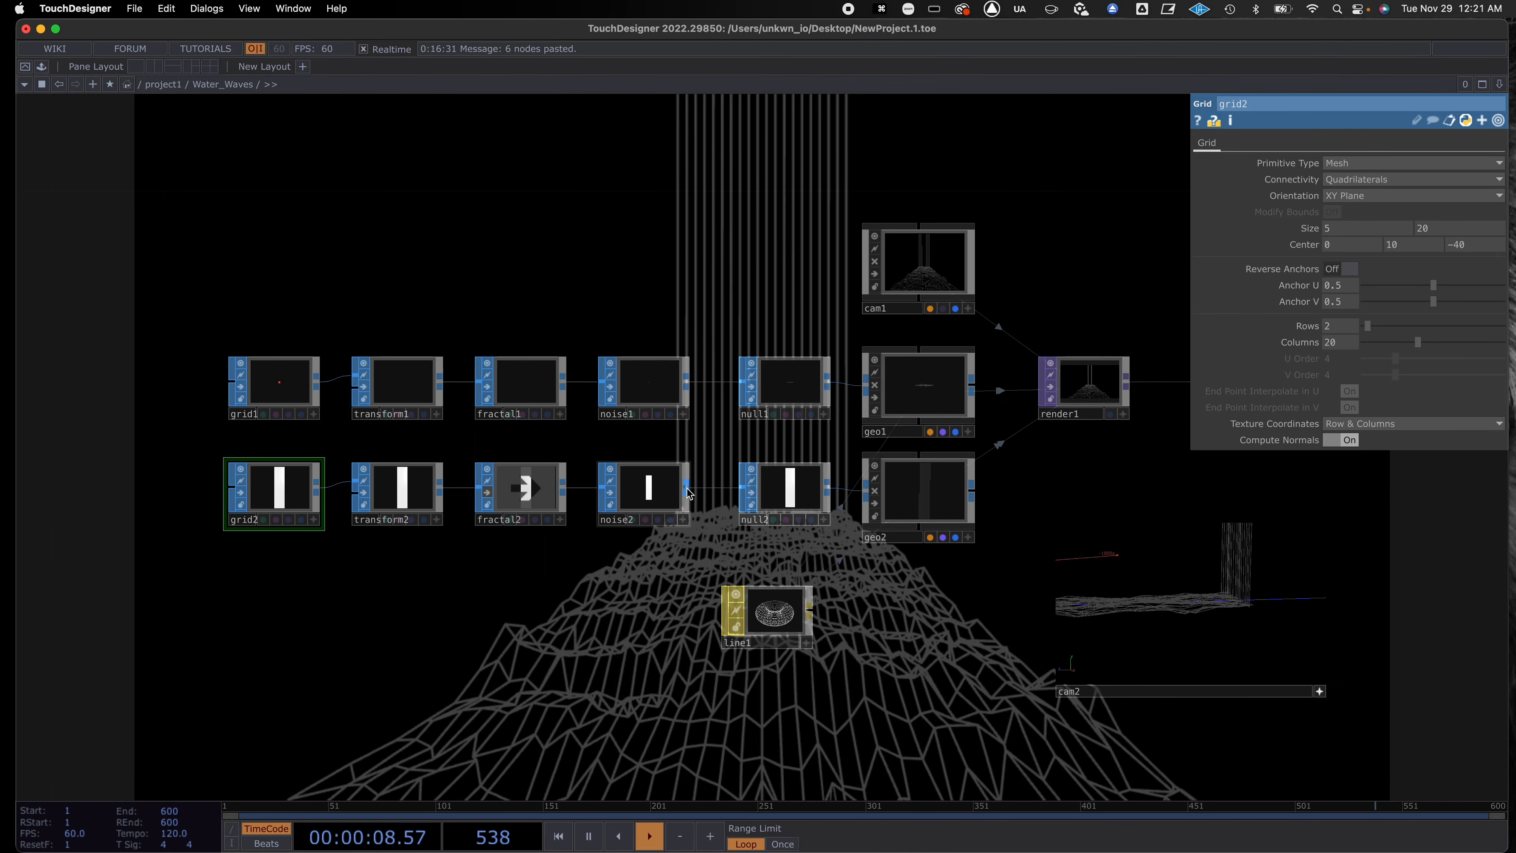
scroll(834, 563, "right", 3)
left_click_drag(834, 563, 906, 532)
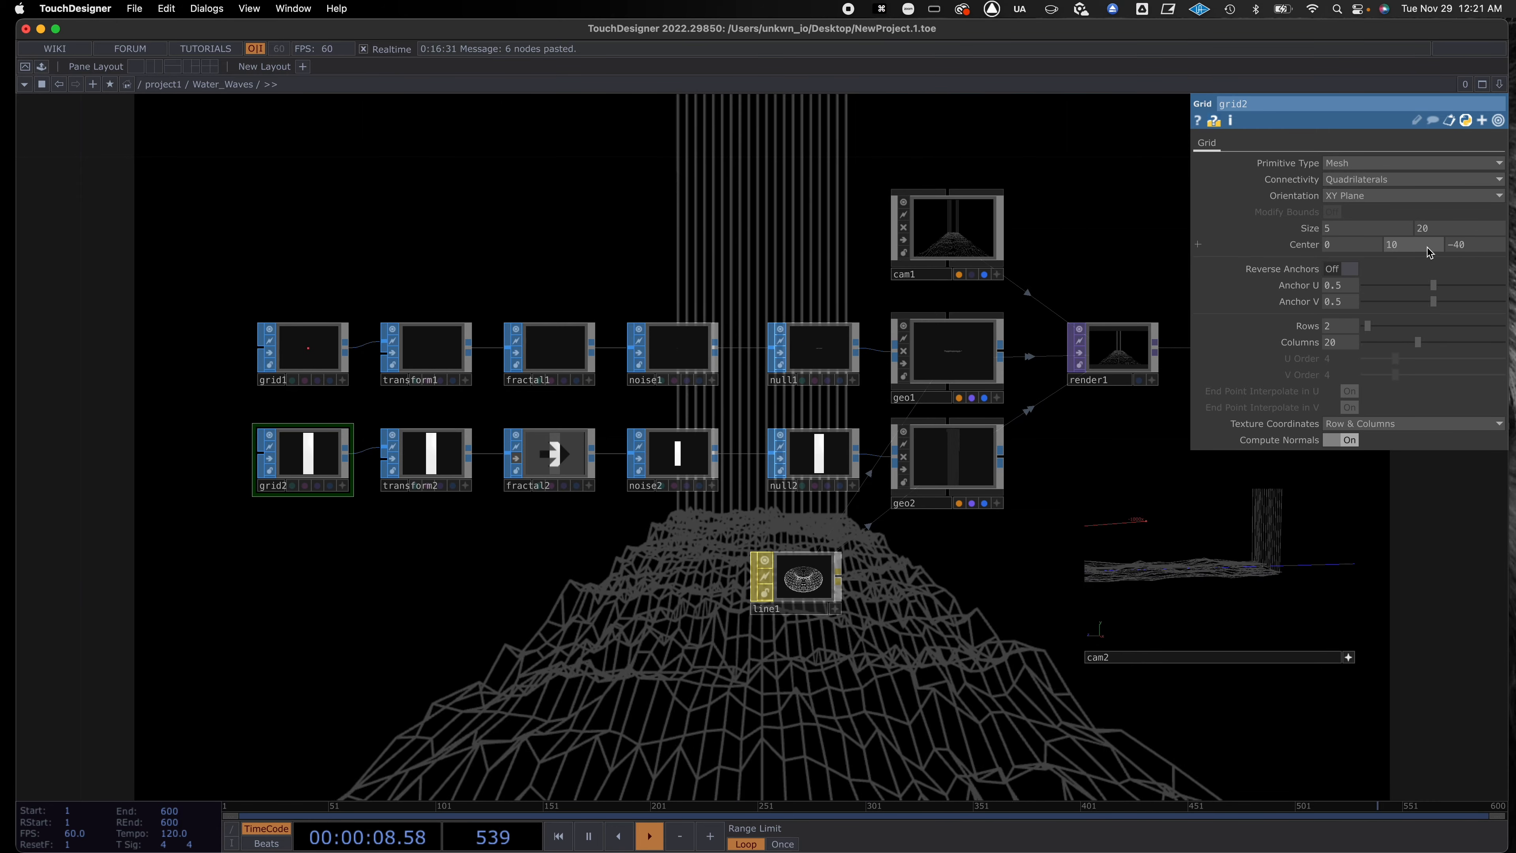
left_click(1401, 244)
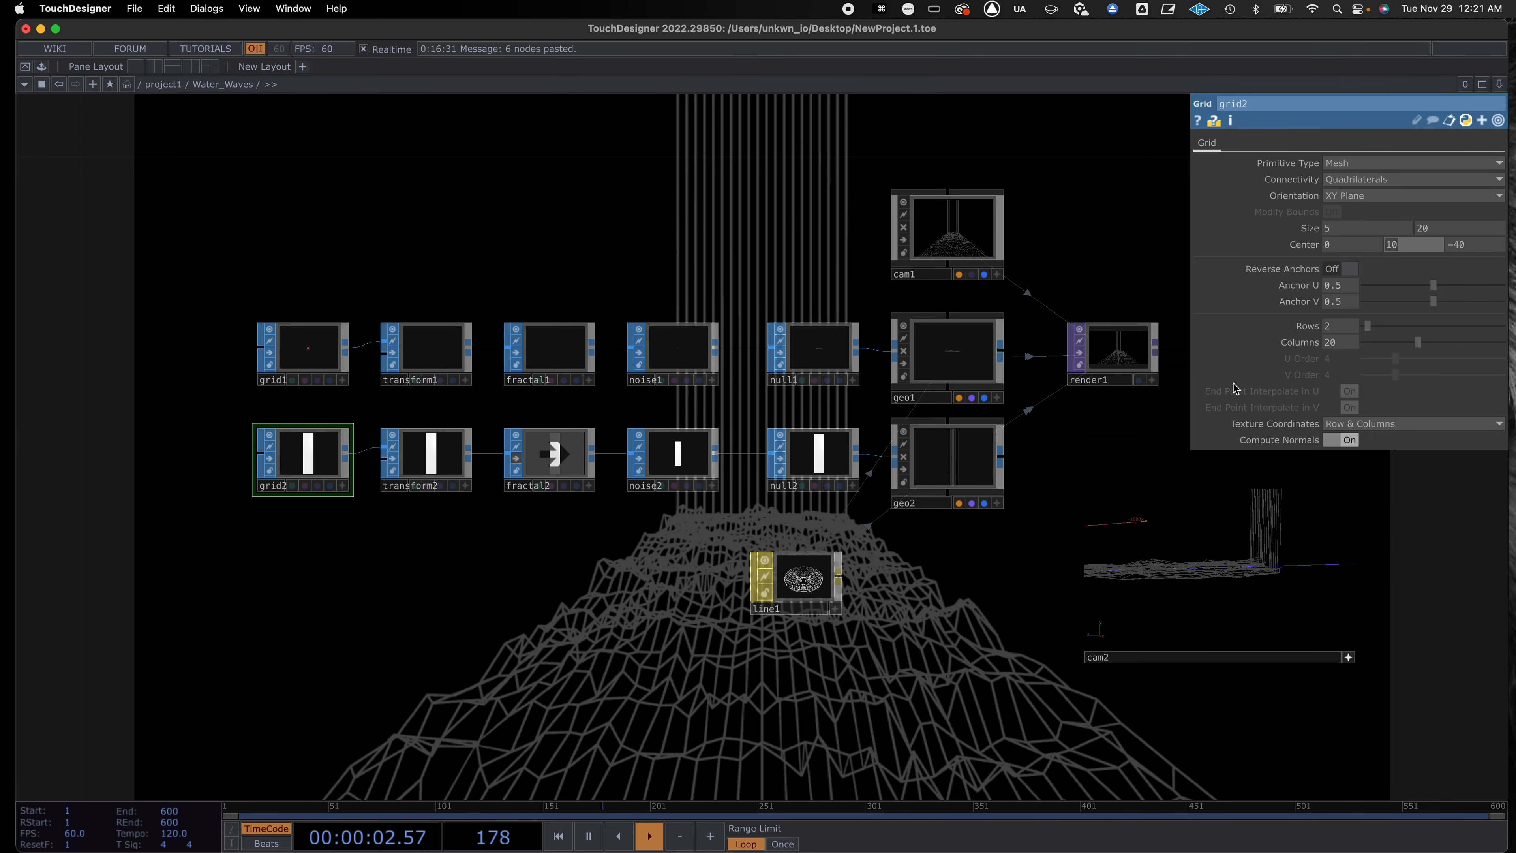
type("9")
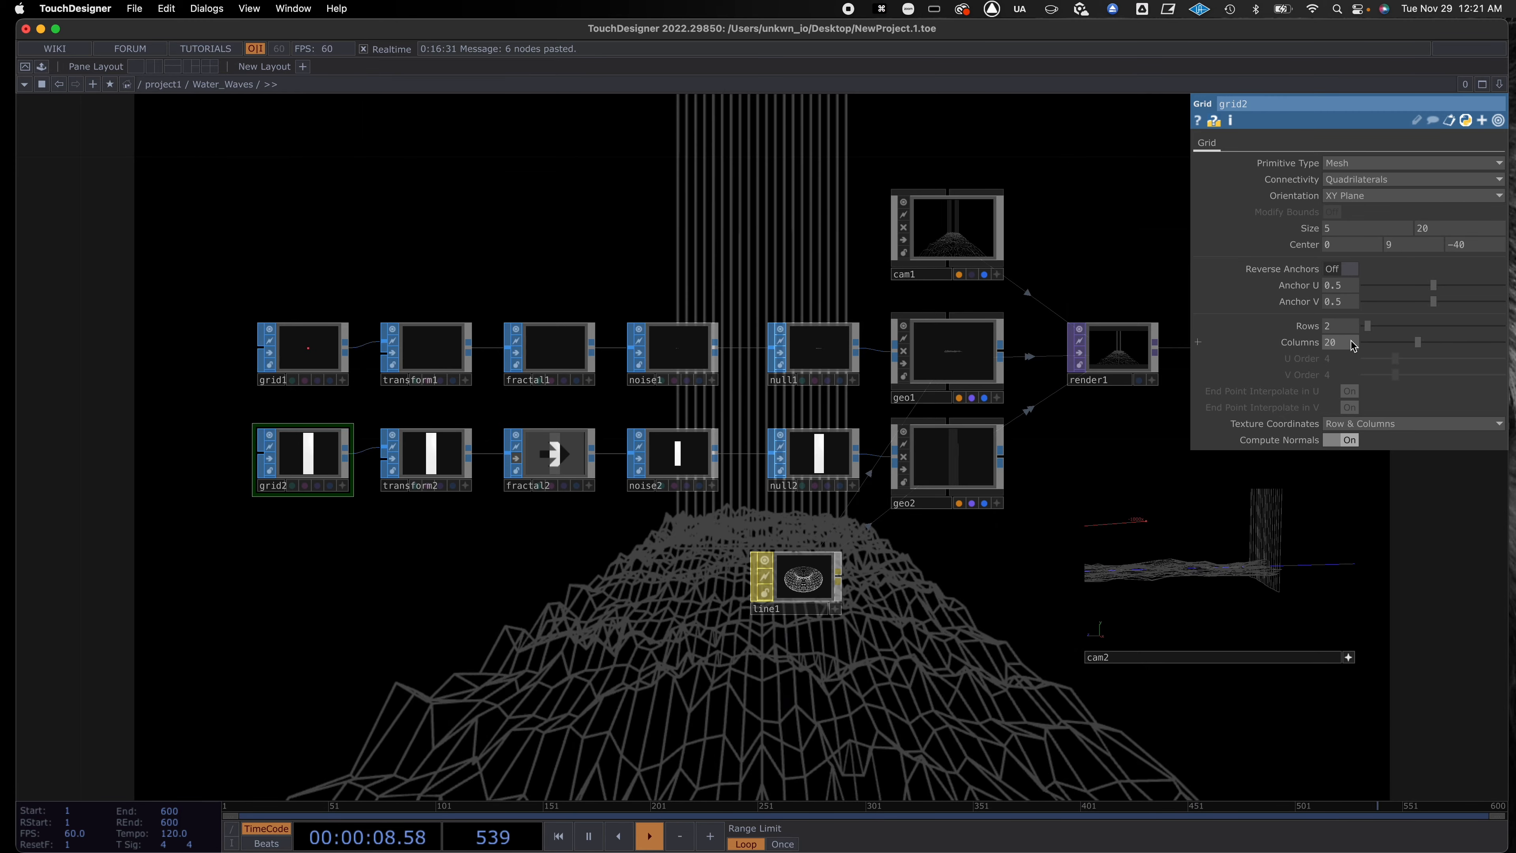
left_click(1403, 244)
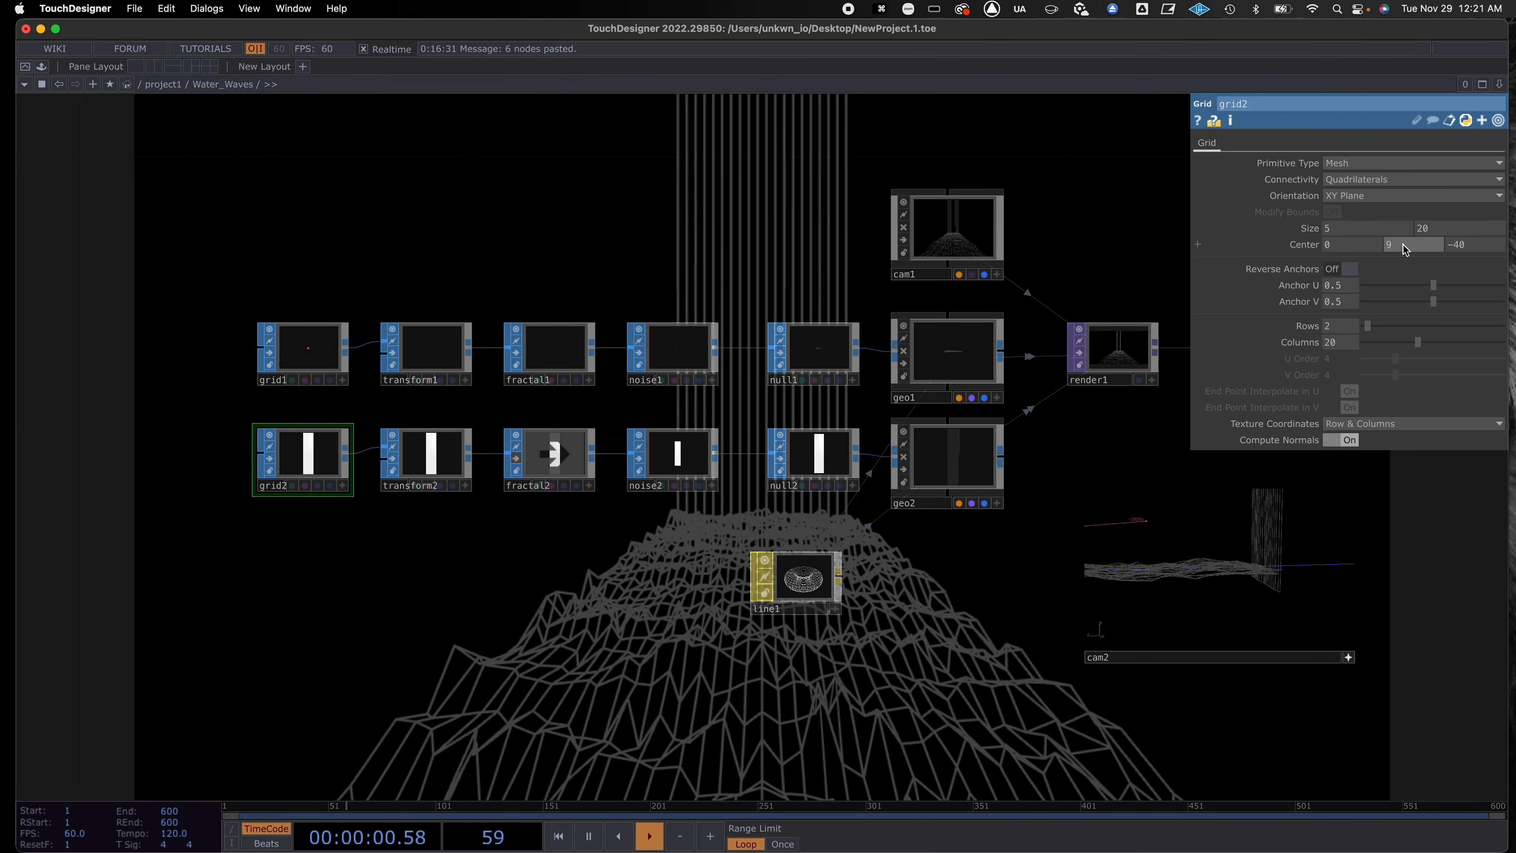
type(".5")
key("Return")
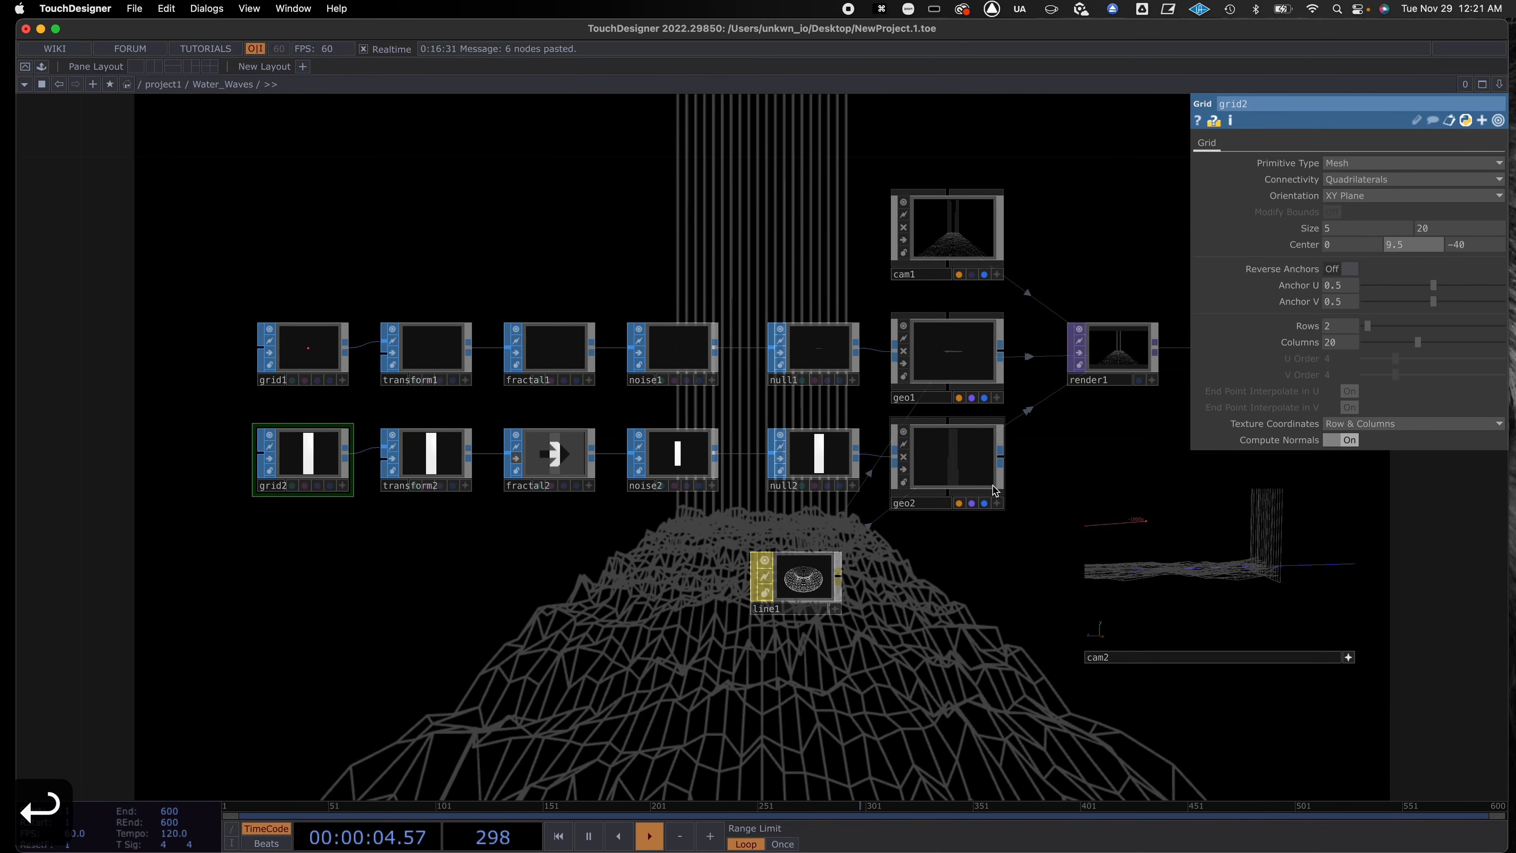
Add a Ramp TOP in the empty area below the grid2 chain.
left_click_drag(941, 584, 915, 584)
scroll(912, 583, "down", 1)
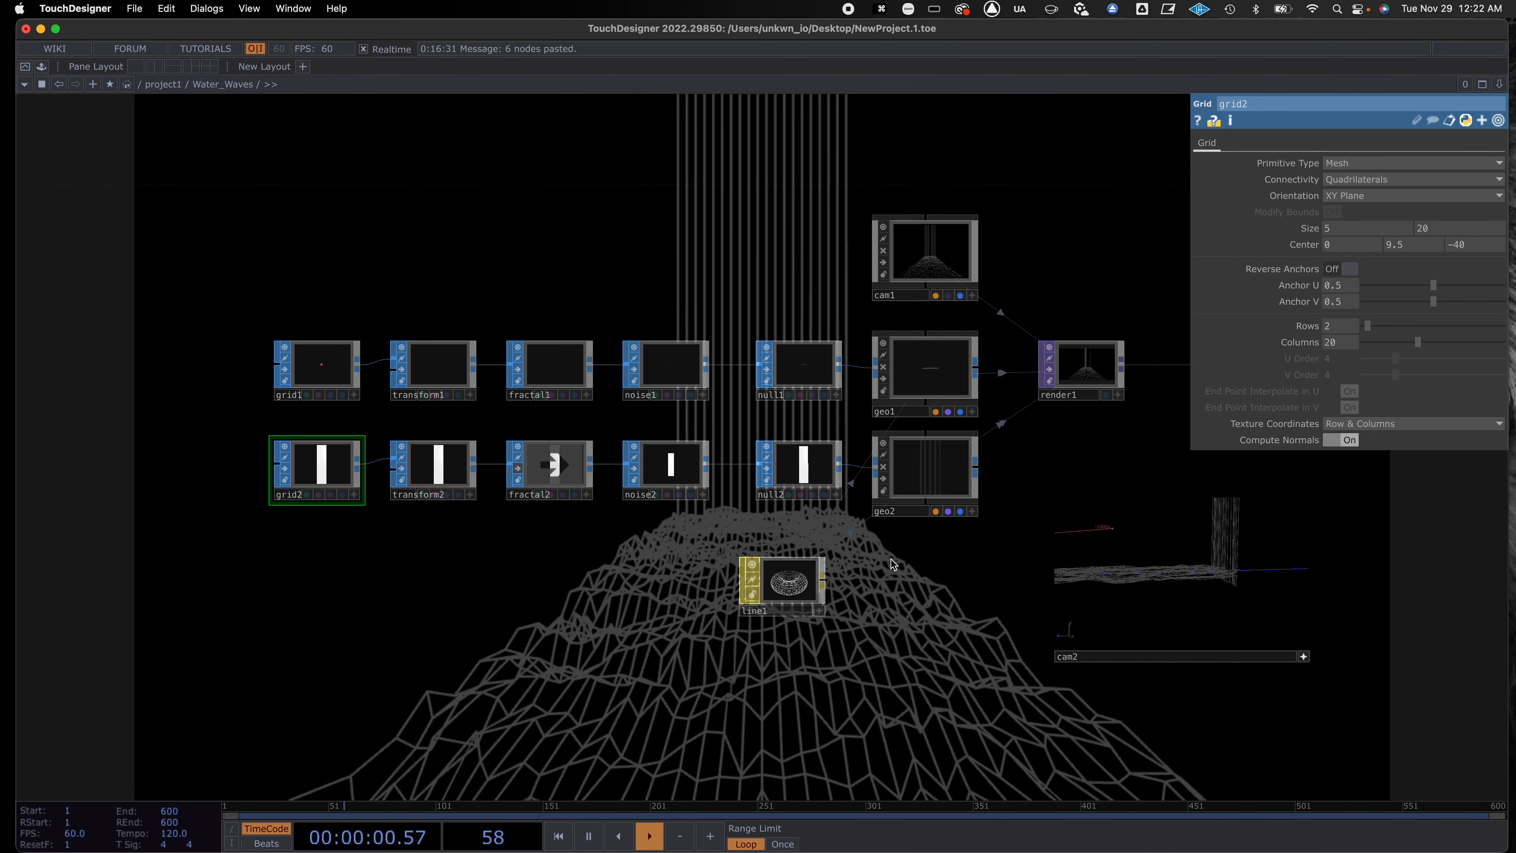
left_click_drag(894, 566, 856, 552)
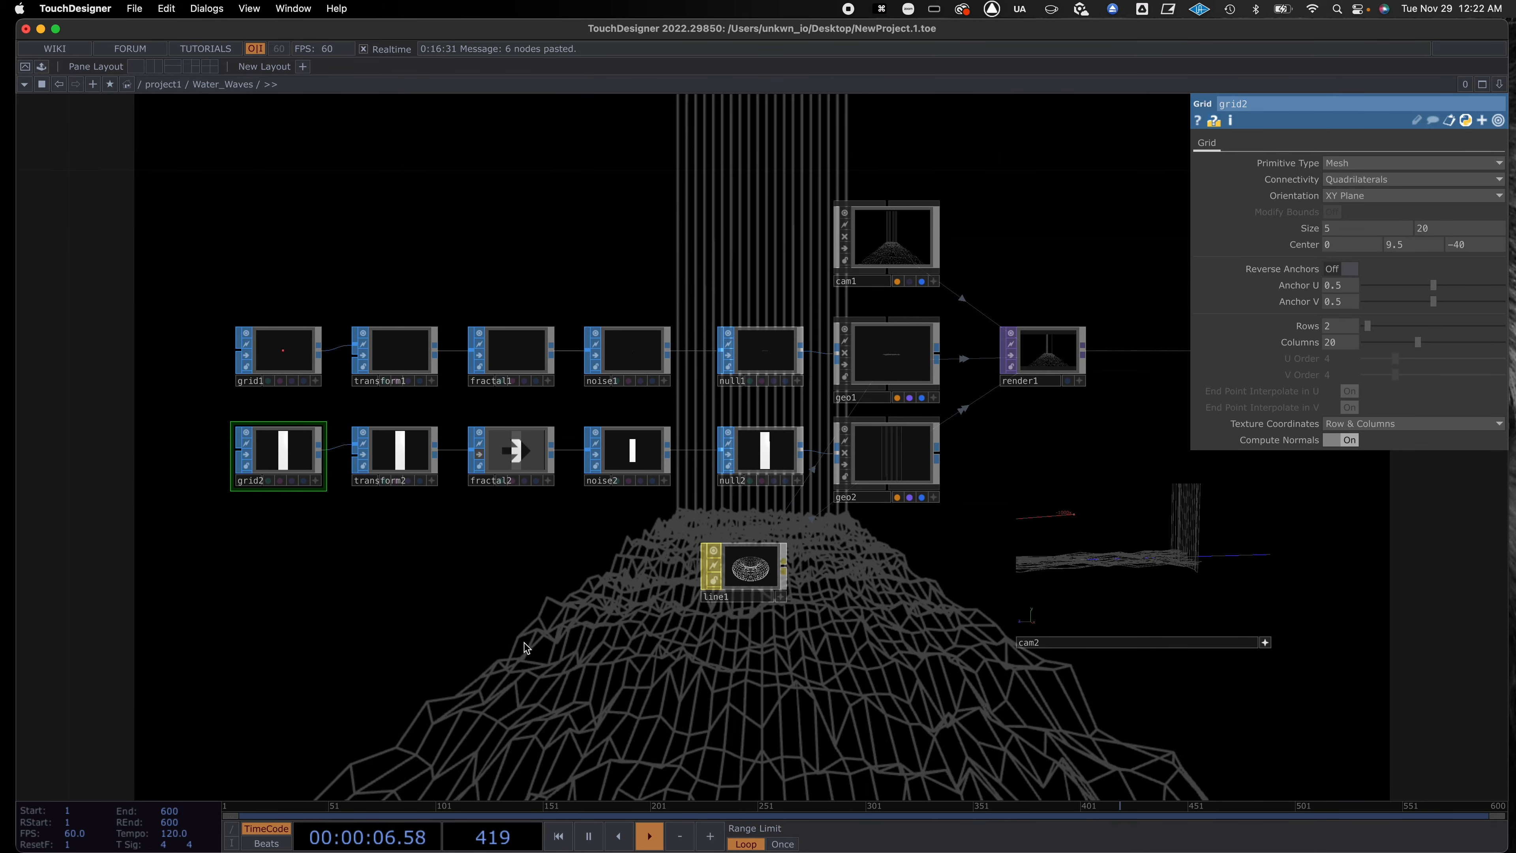
left_click(739, 573)
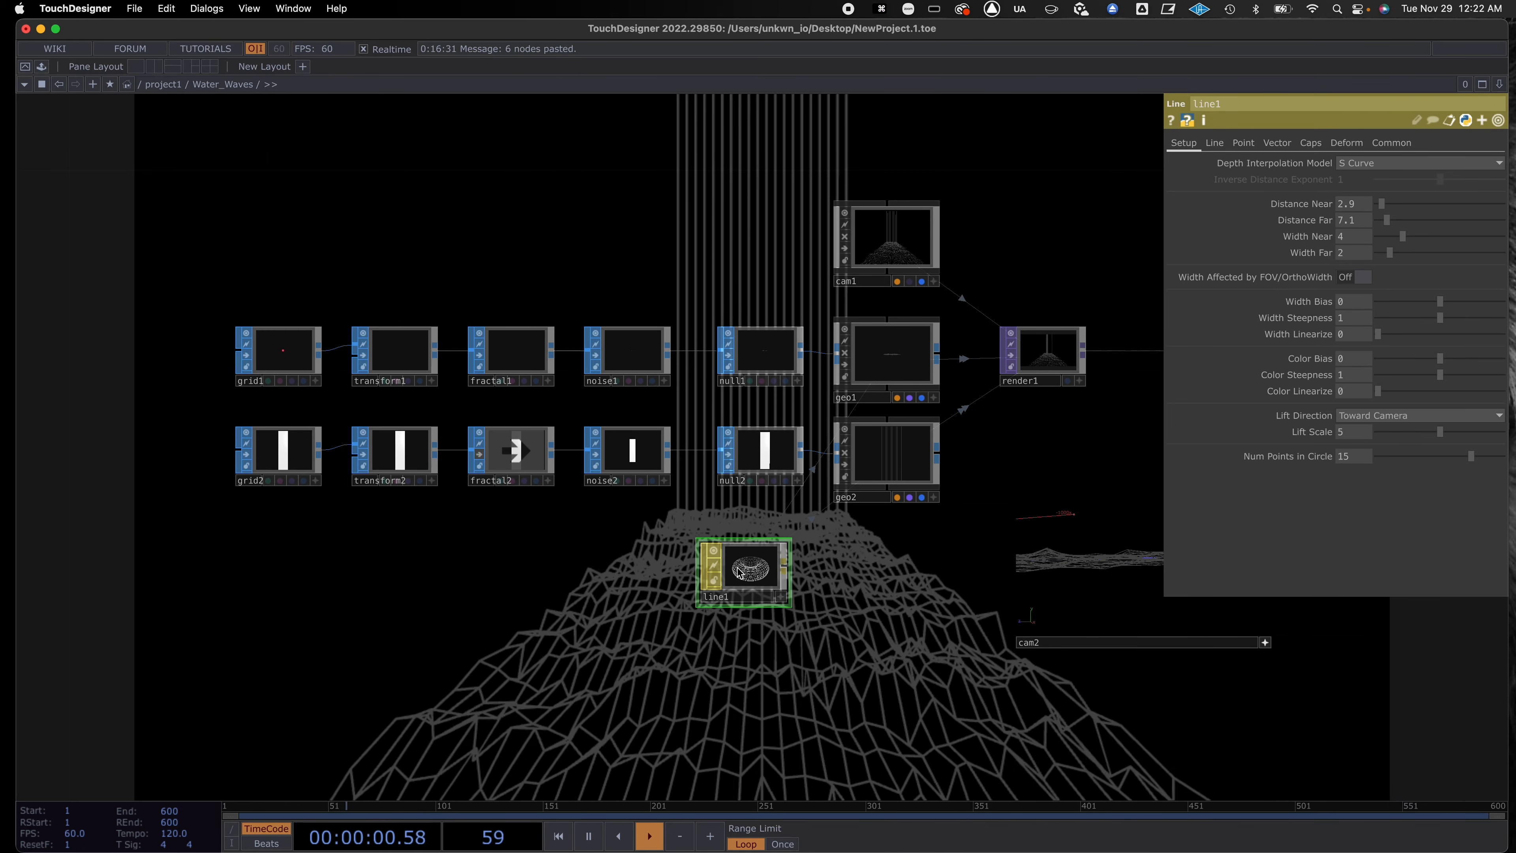
right_click(500, 620)
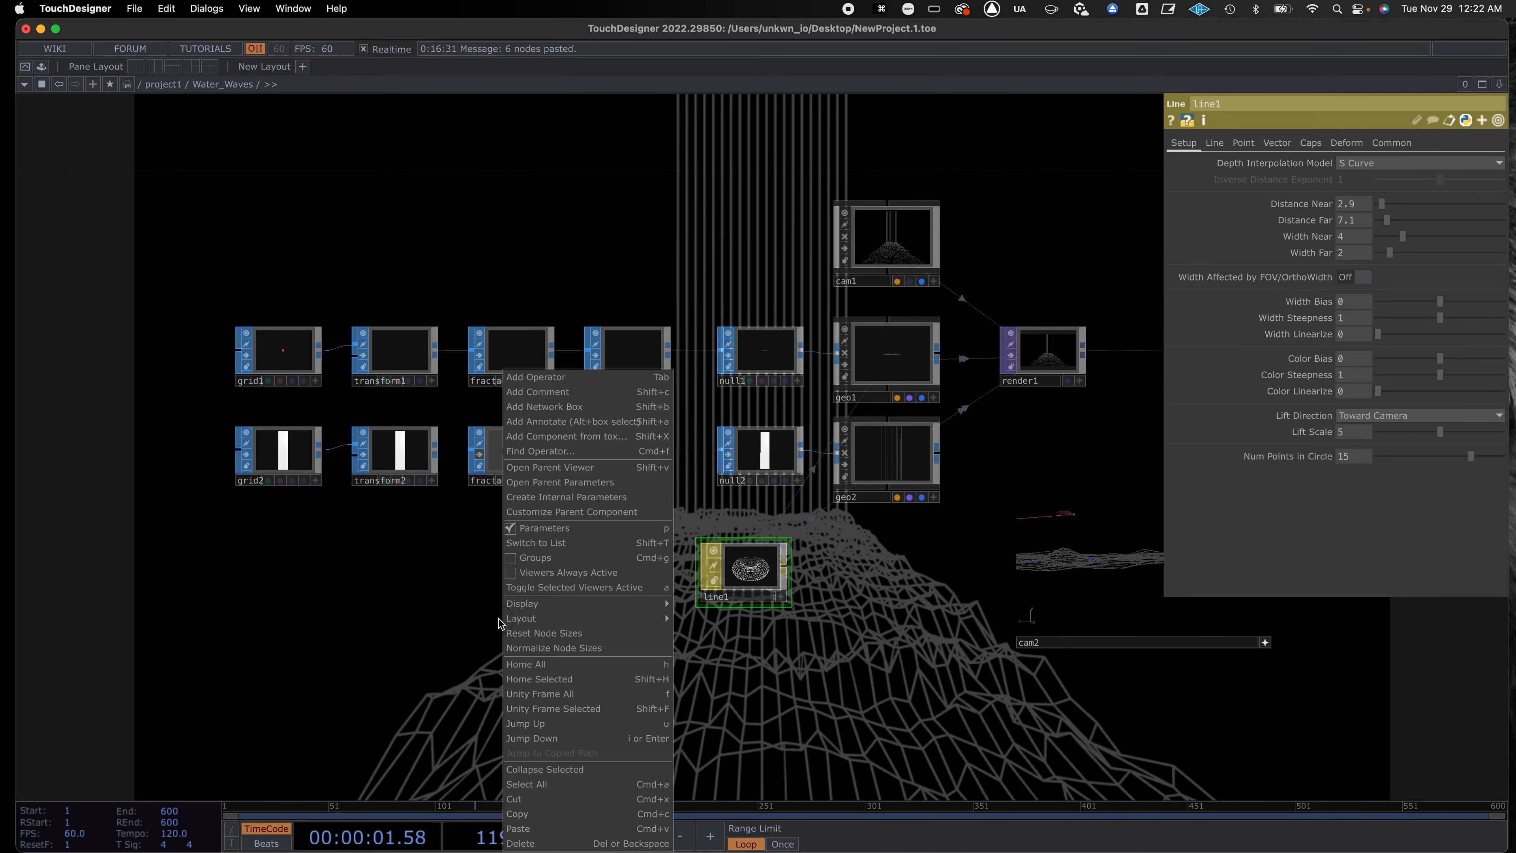
left_click(535, 382)
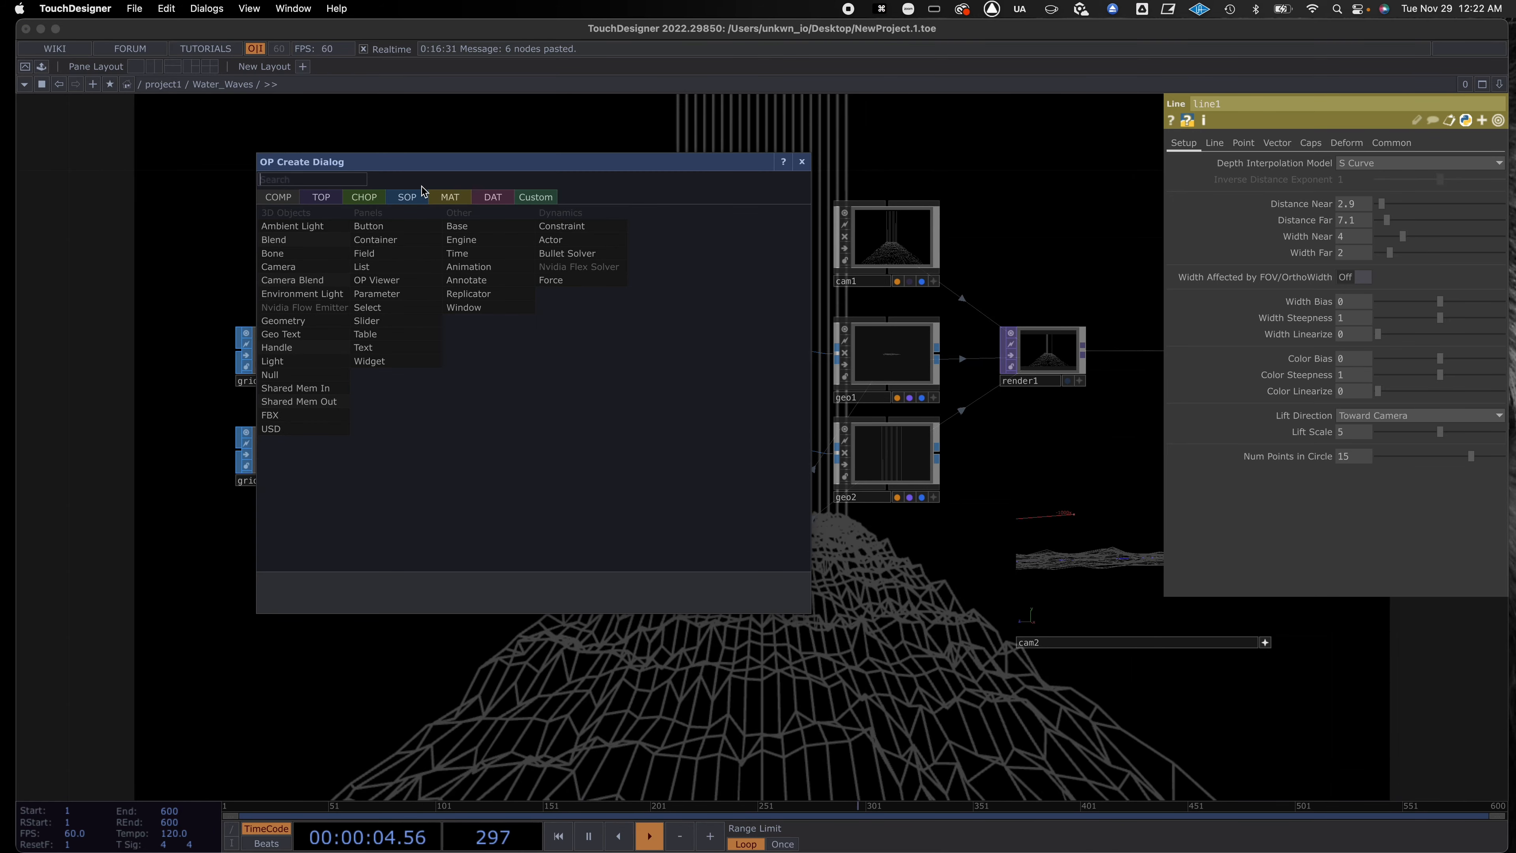
left_click(319, 197)
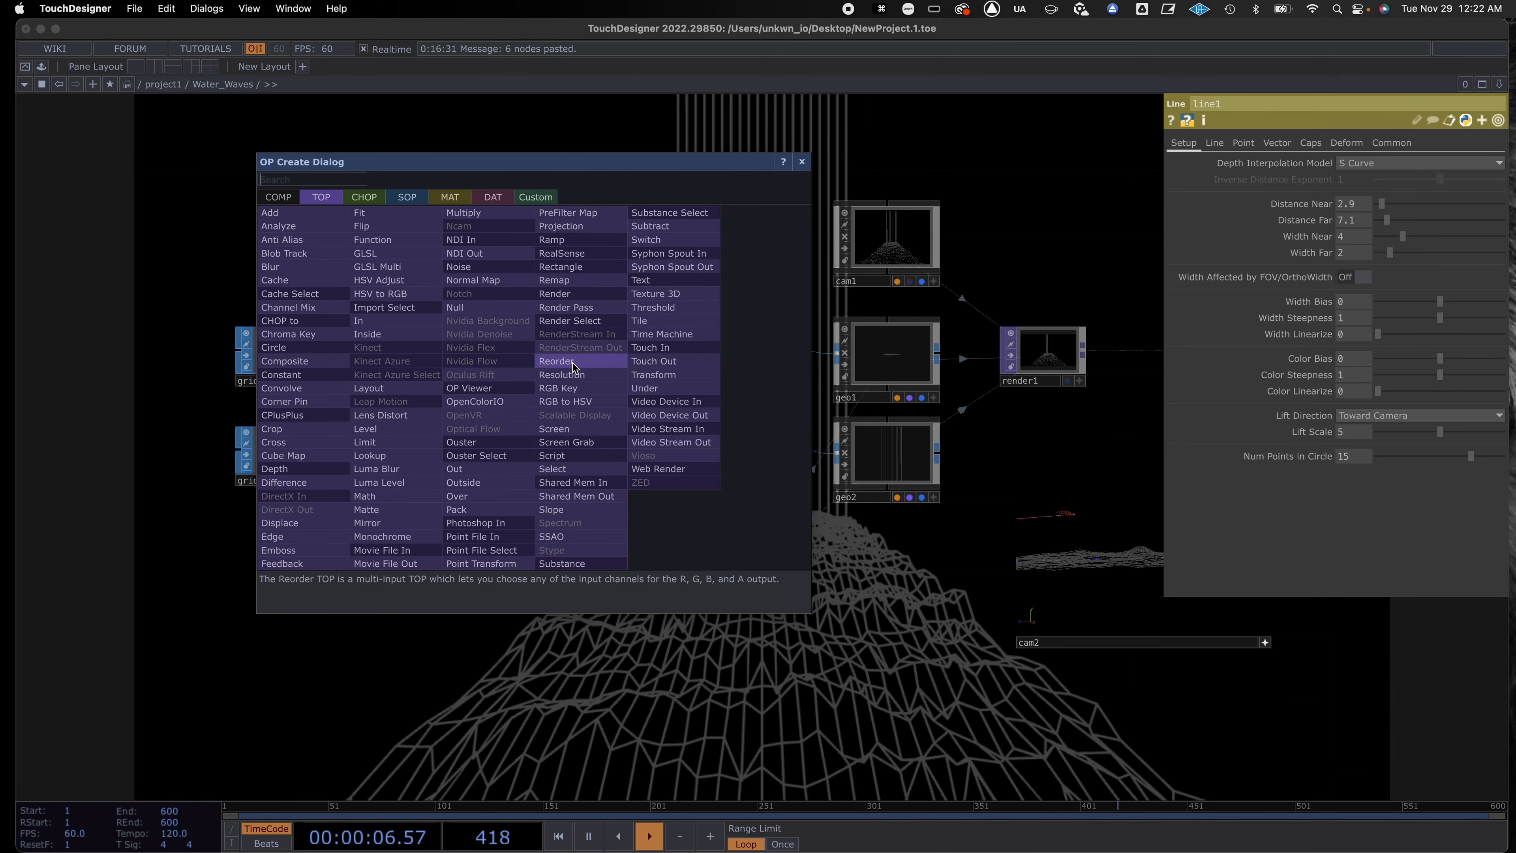
left_click(563, 266)
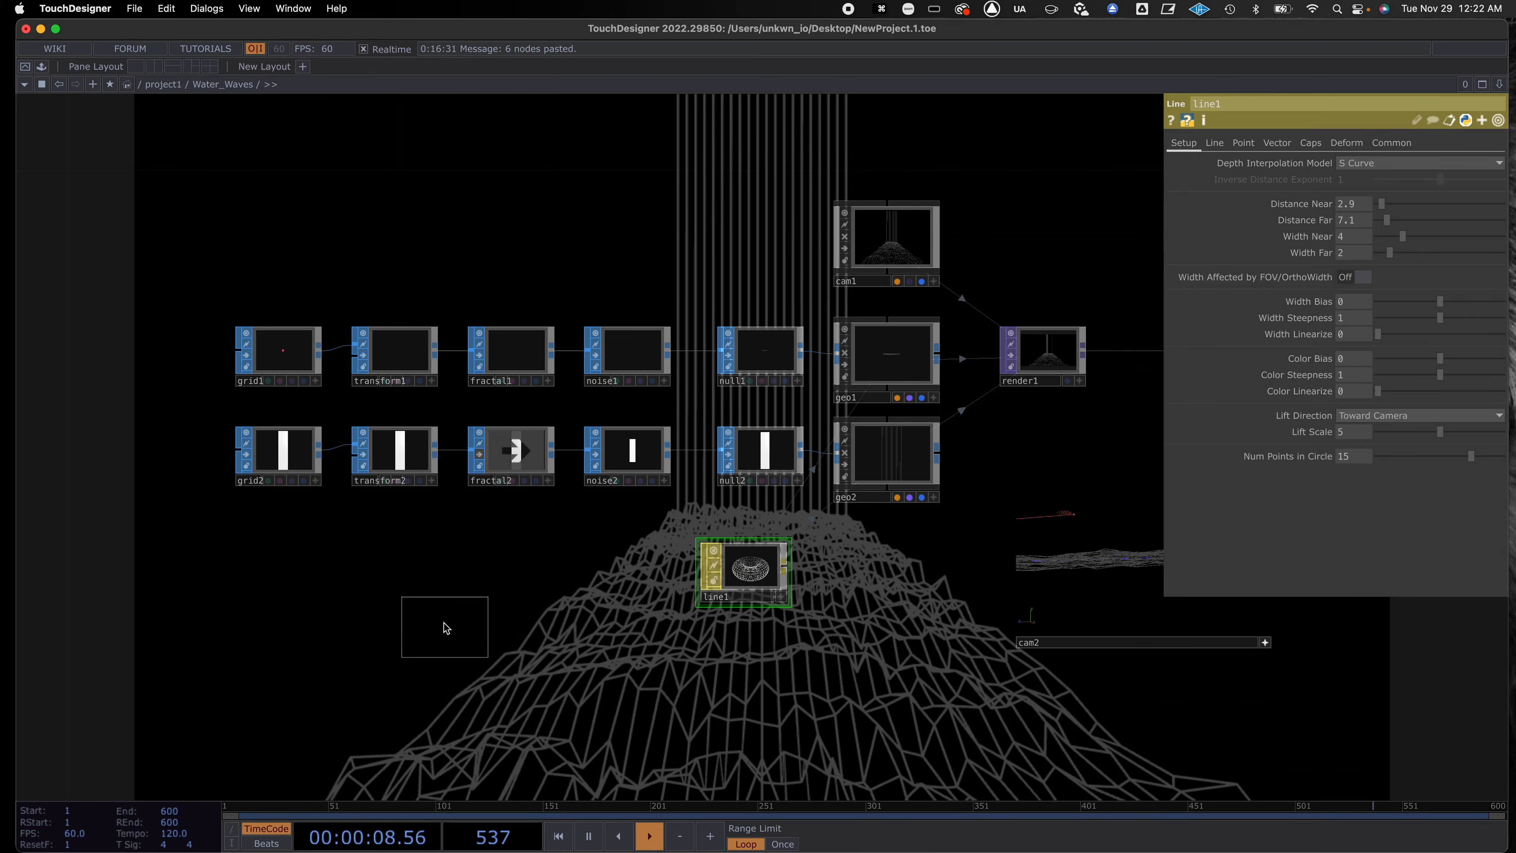
left_click(446, 609)
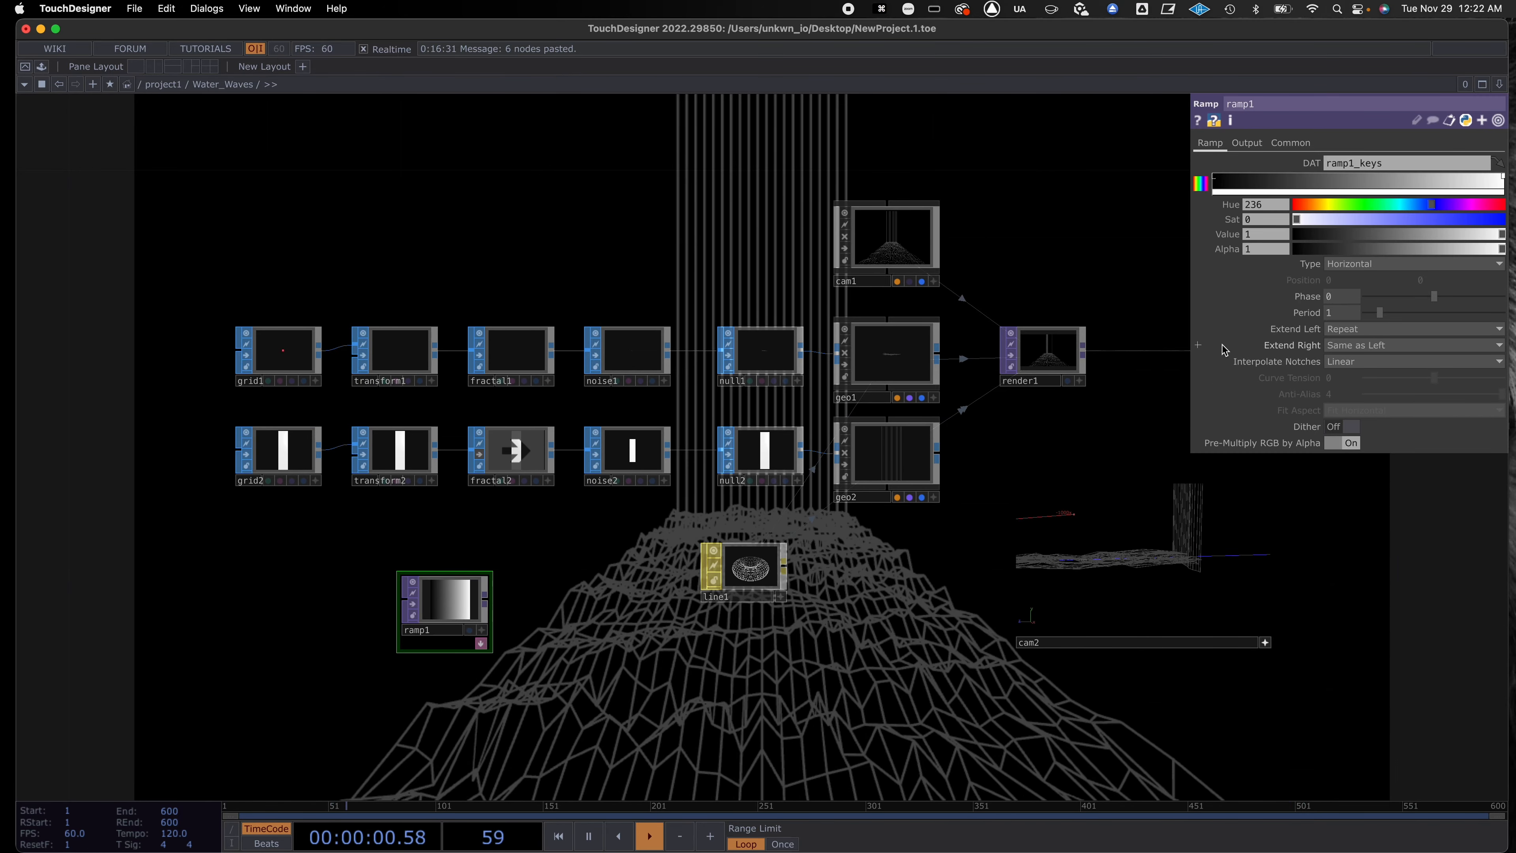
Set ramp1's starting color key to pure blue with hue 240, saturation 1 and value 1.
left_click(1215, 180)
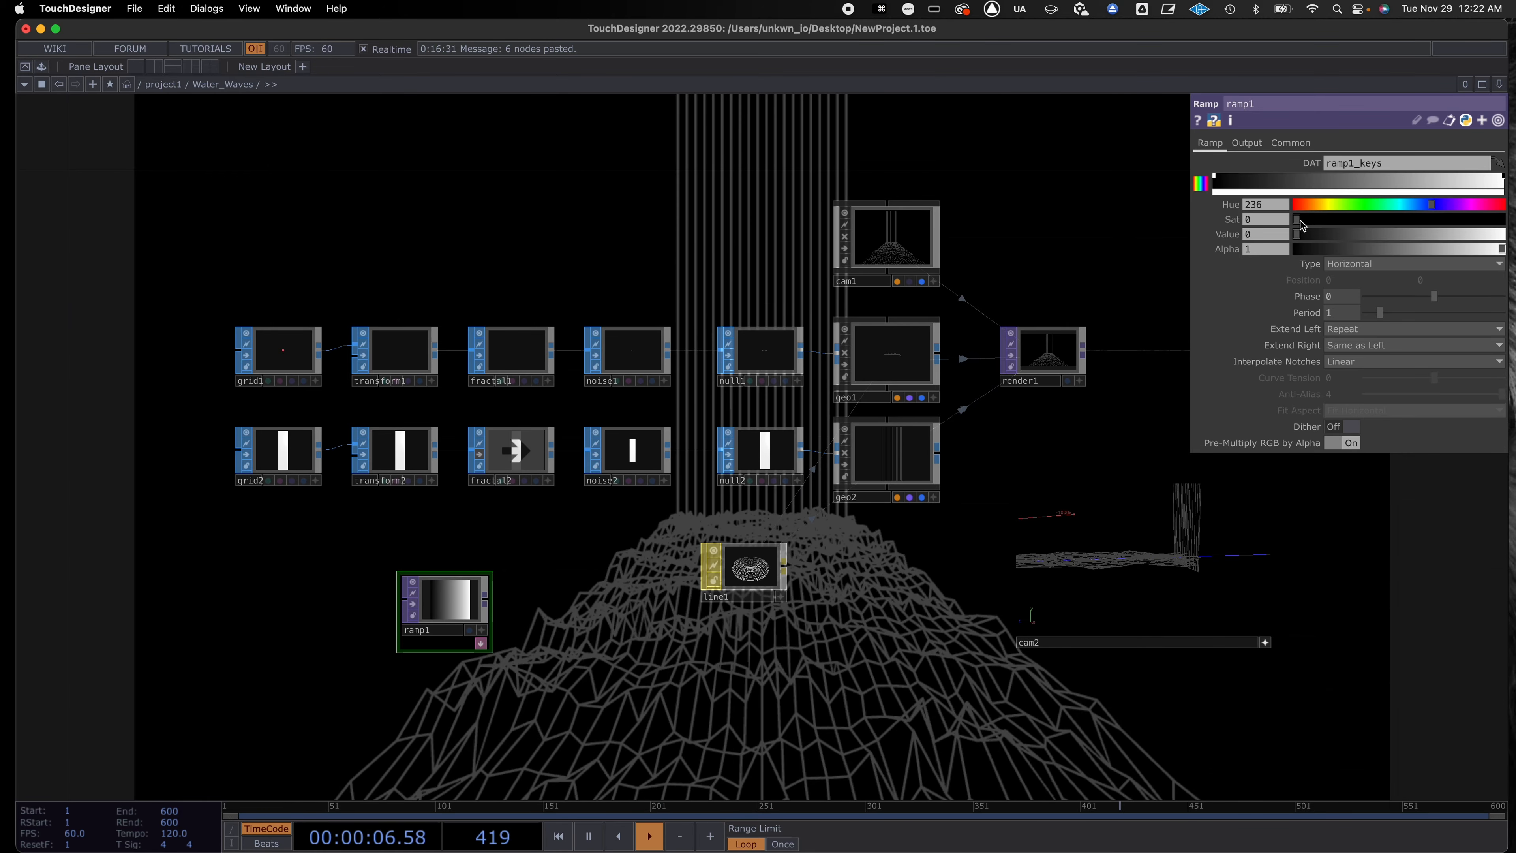
left_click_drag(1306, 221, 1499, 221)
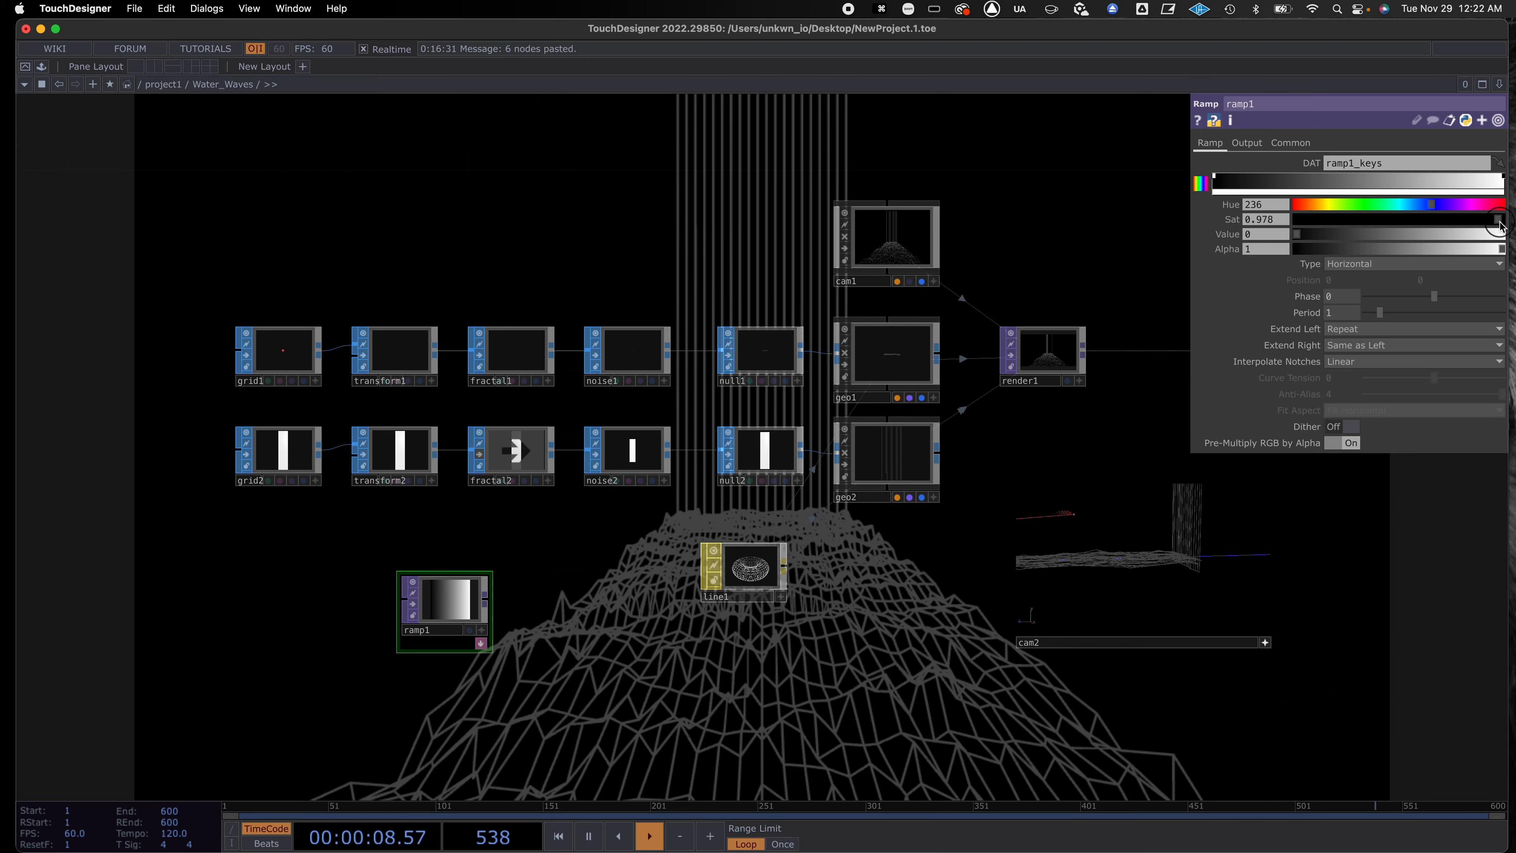
left_click_drag(1311, 235, 1505, 238)
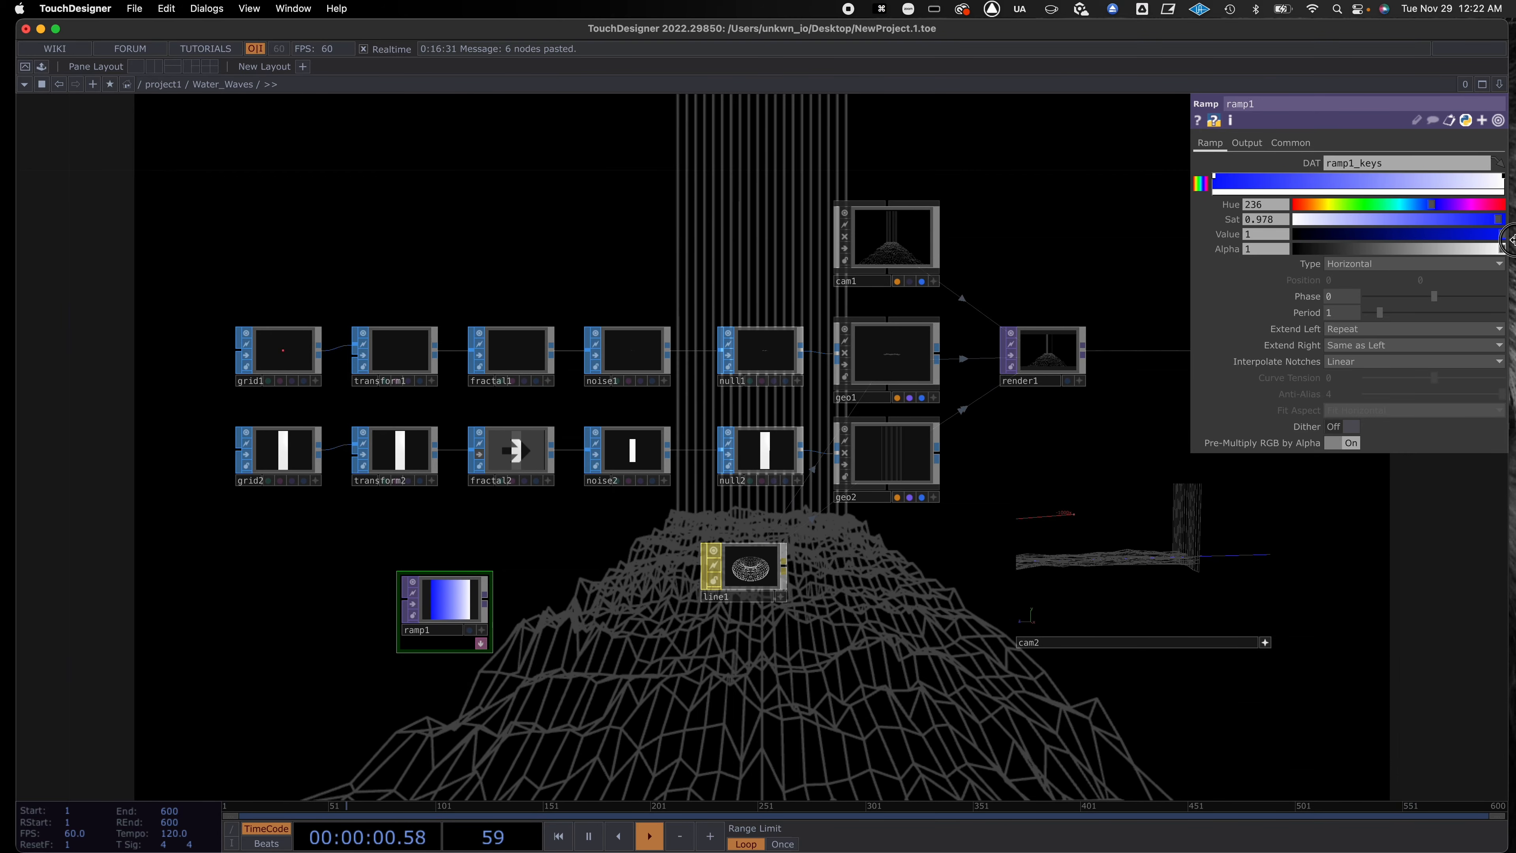
left_click(1510, 219)
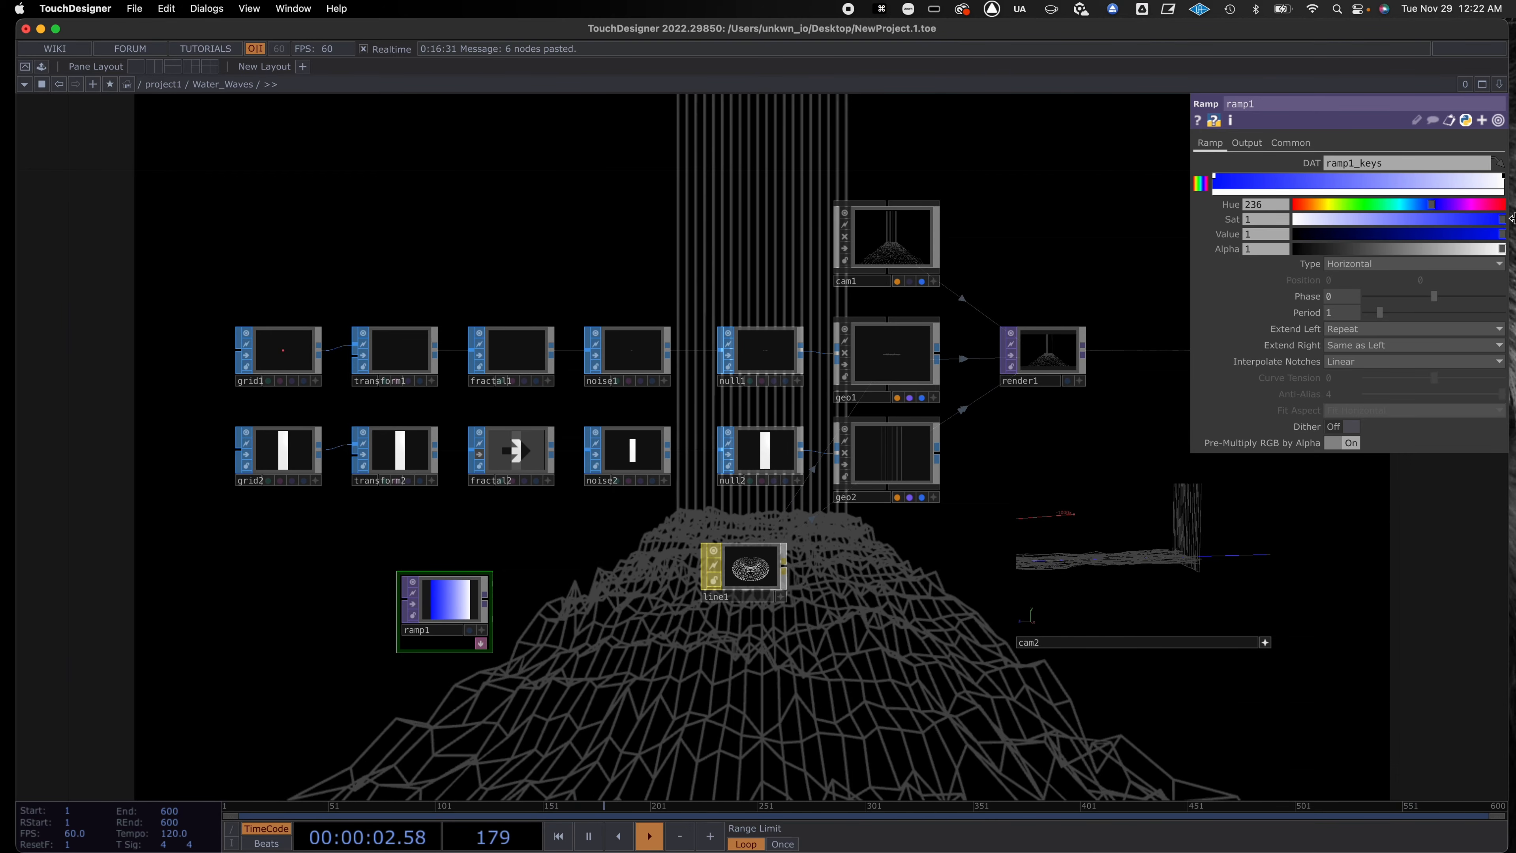
left_click_drag(1270, 205, 1238, 206)
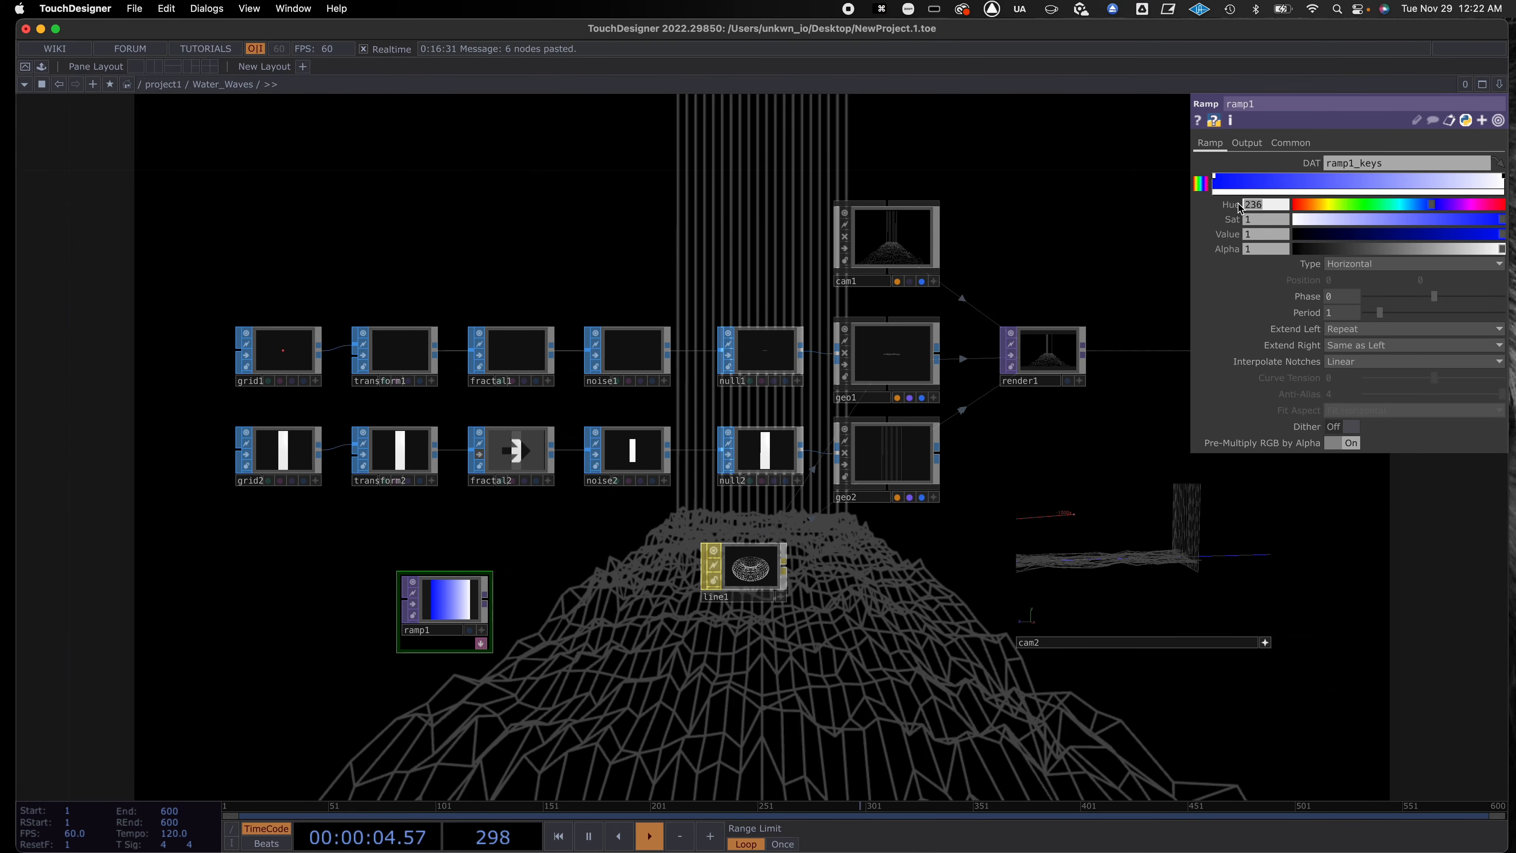
type("240")
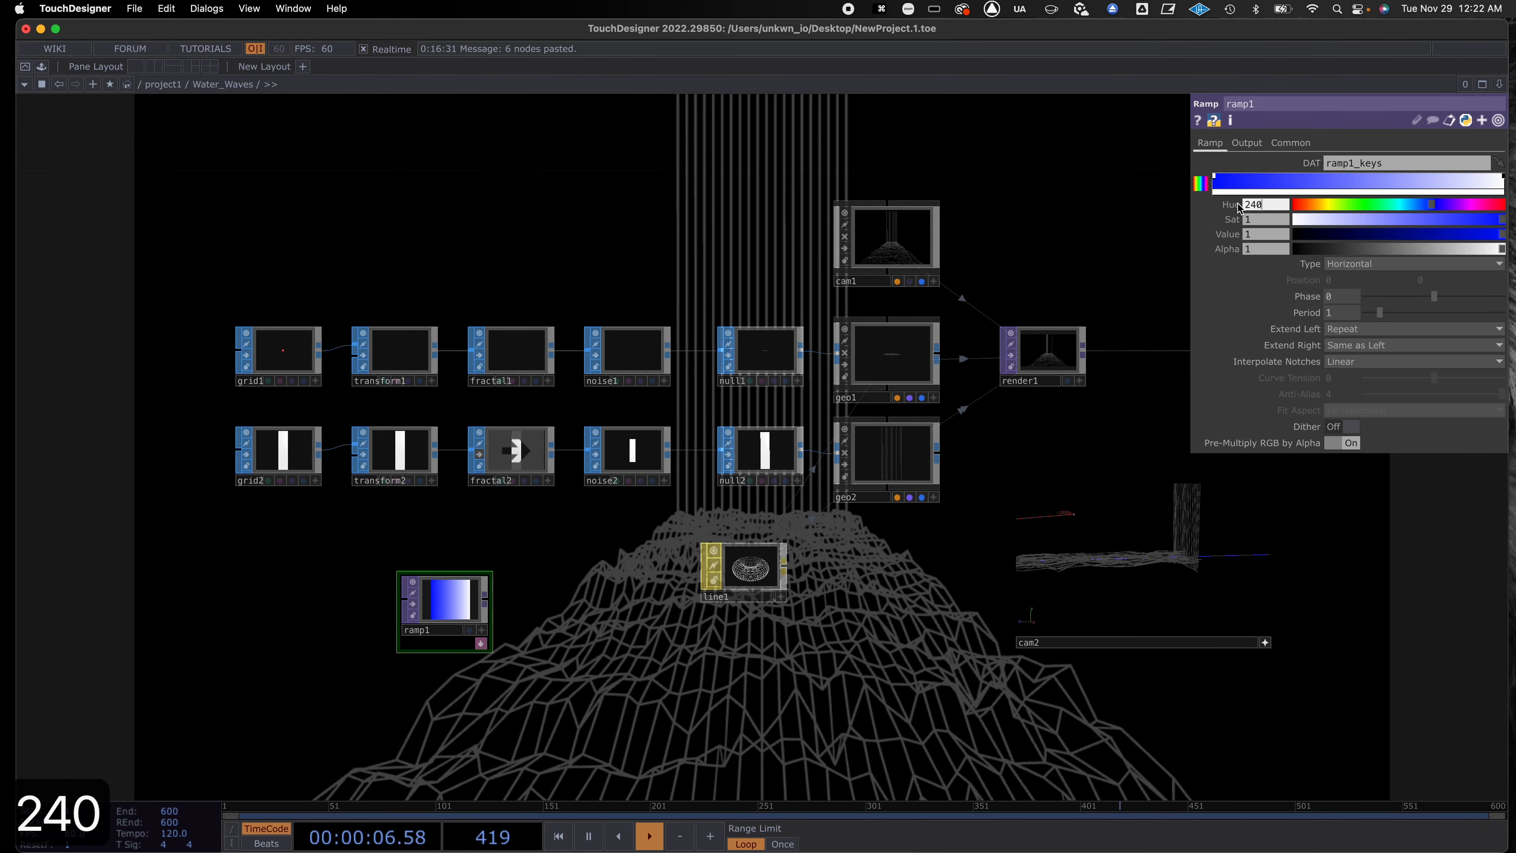
key("Return")
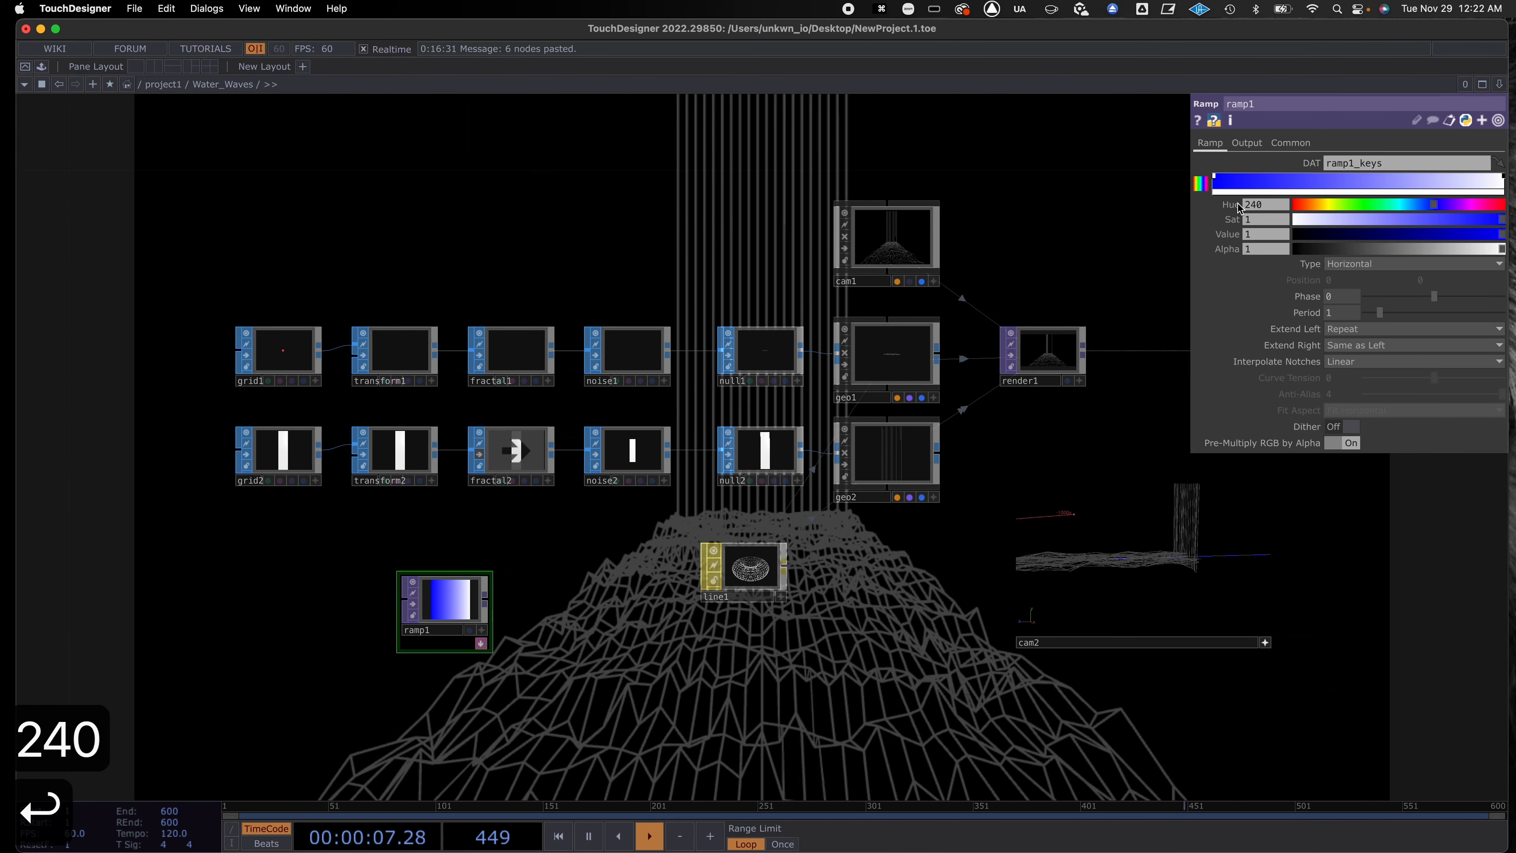
Set ramp1's end key saturation to 1 and add a pale middle key with saturation about 0.18 and value 0.82.
left_click(1504, 179)
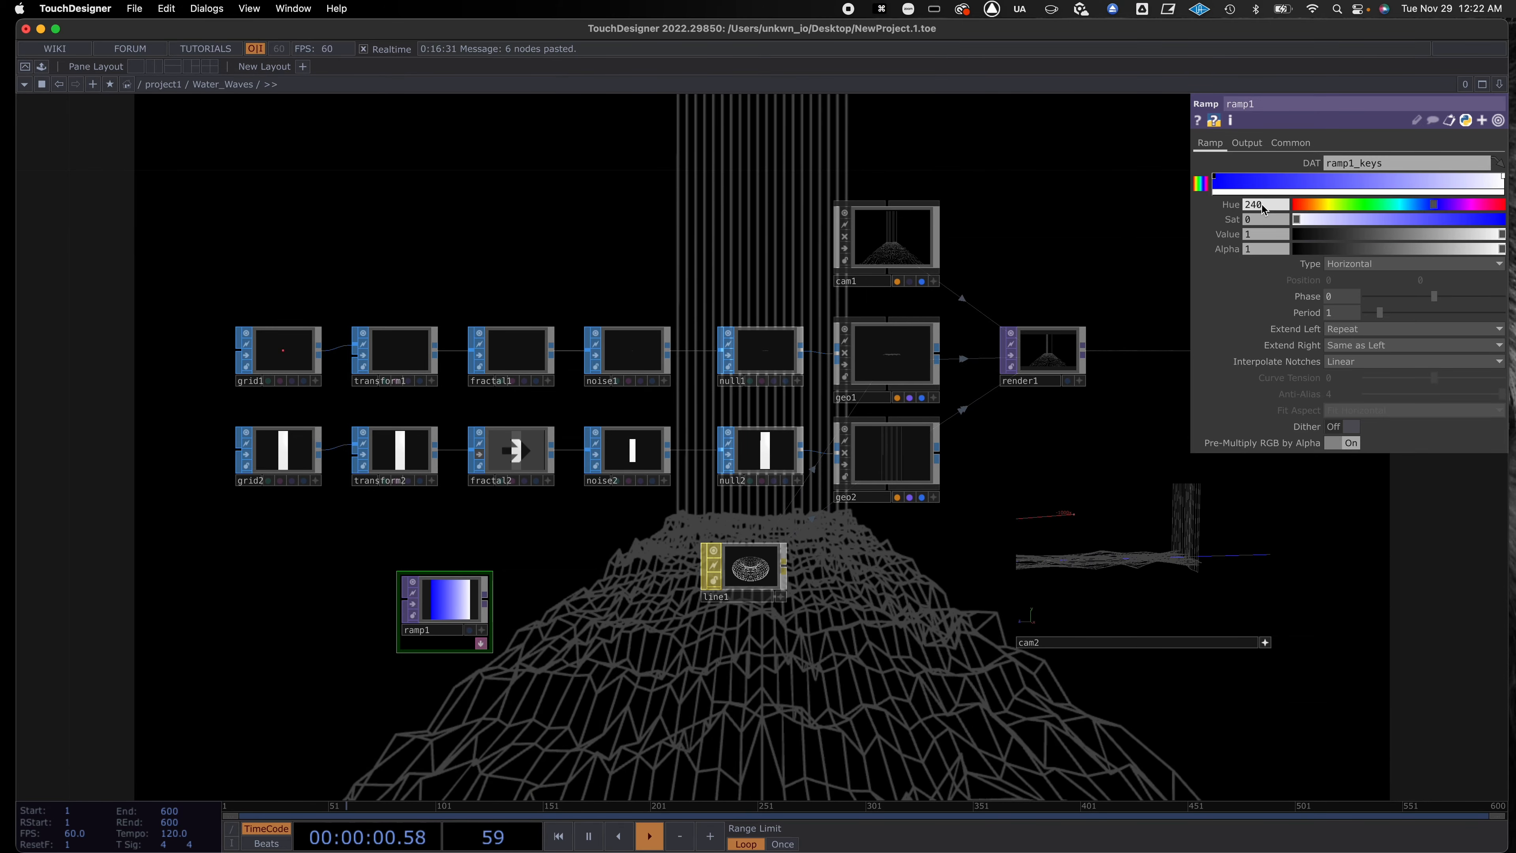
left_click_drag(1299, 221, 1509, 219)
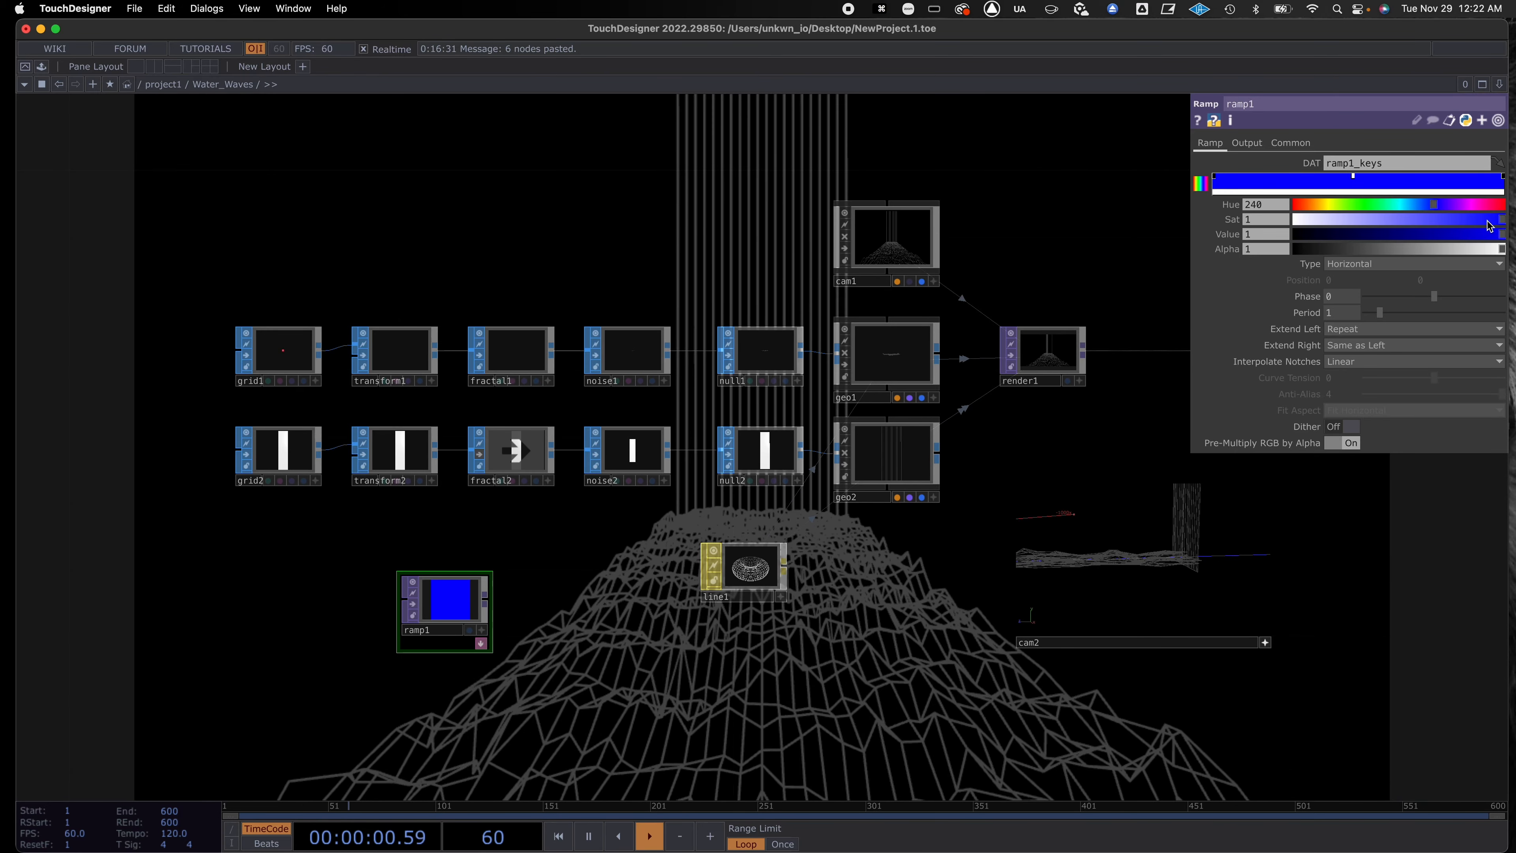
left_click_drag(1503, 226, 1383, 224)
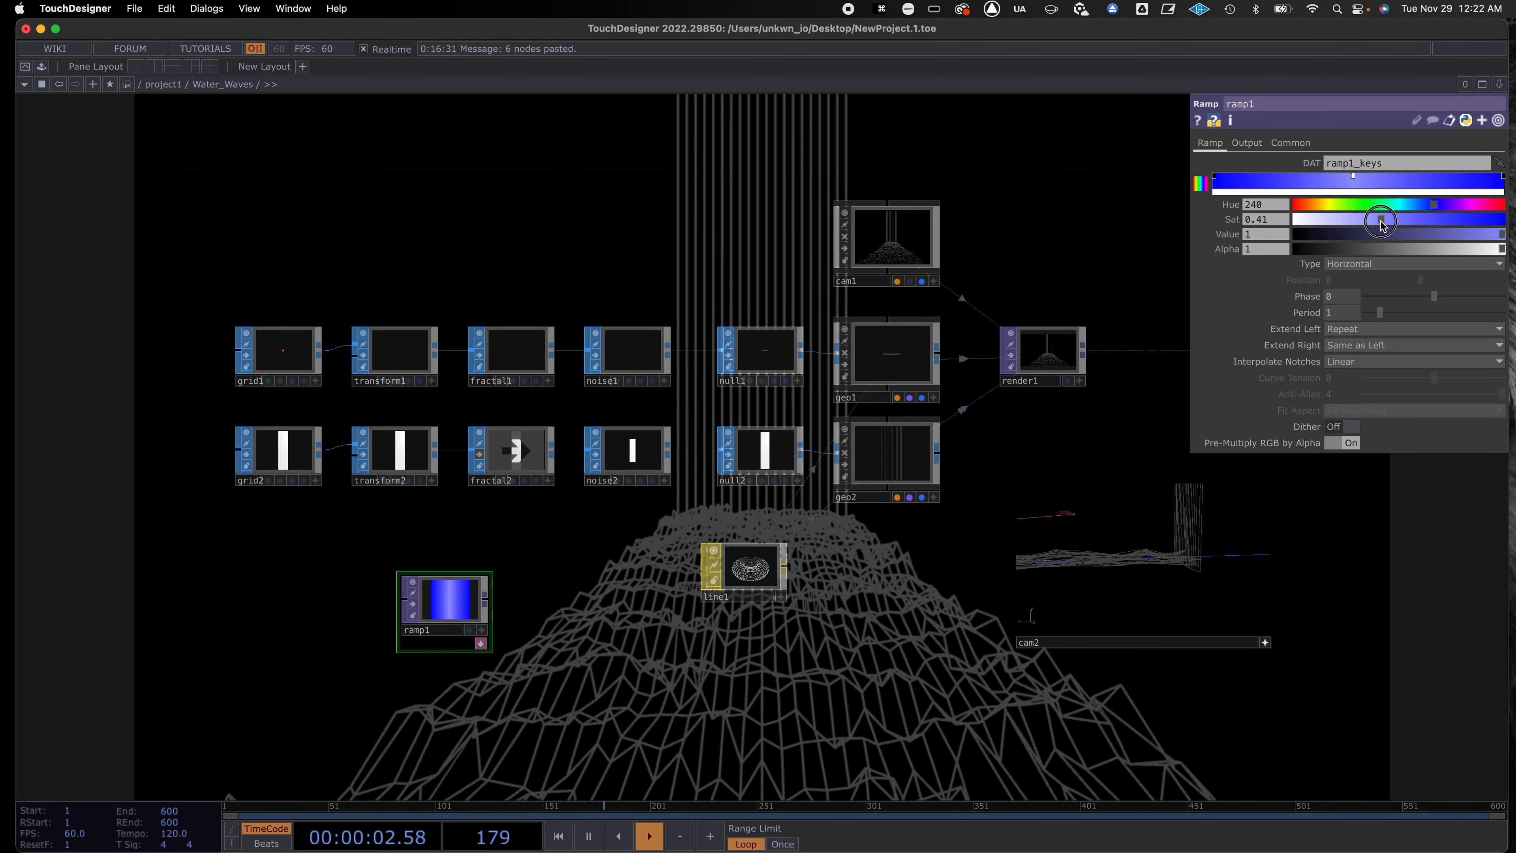
left_click_drag(1497, 239, 1468, 237)
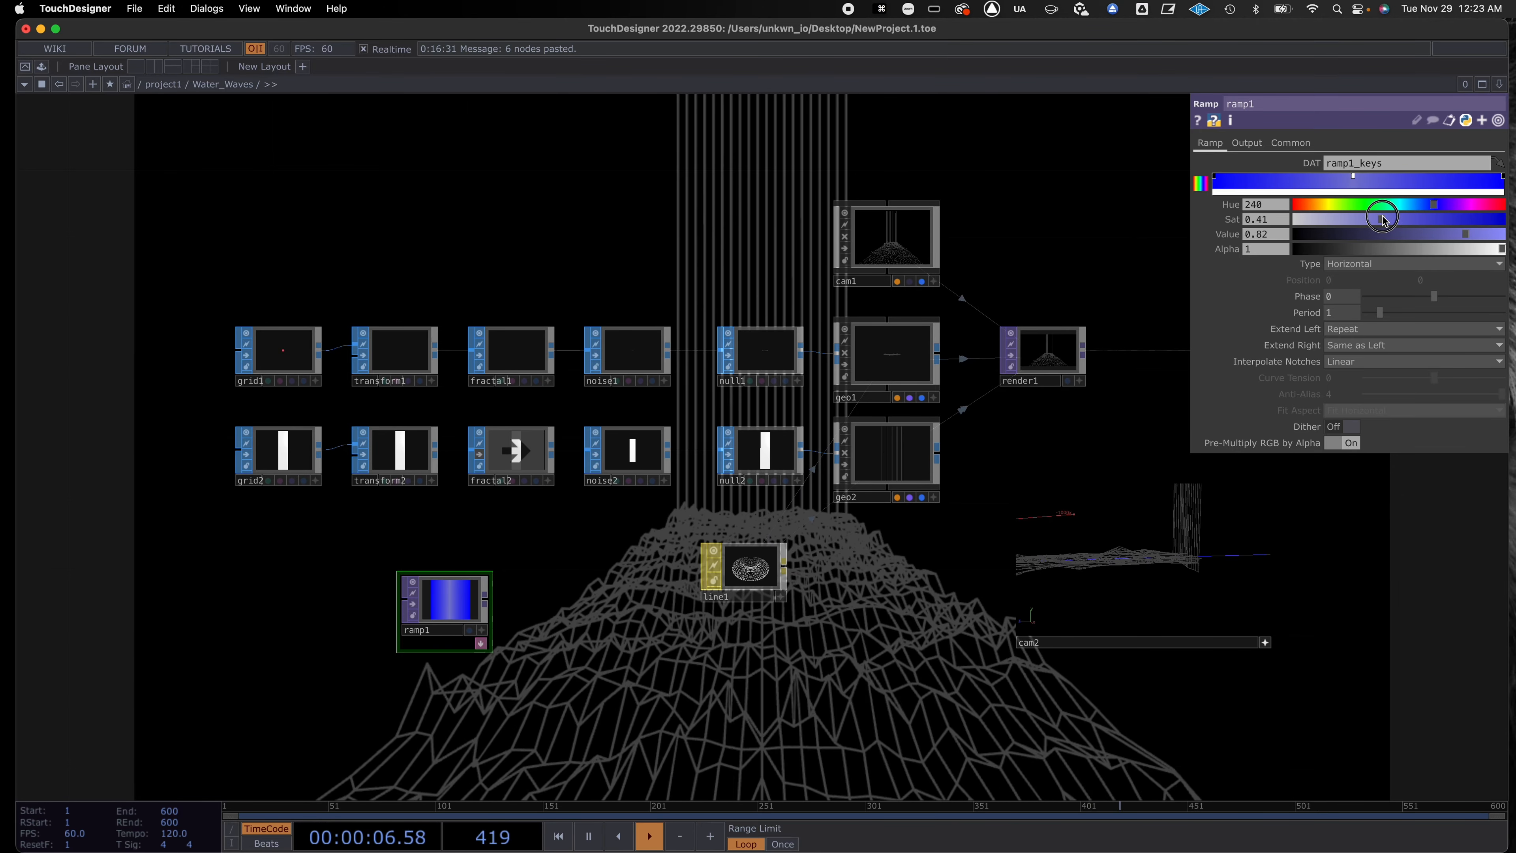
left_click_drag(1377, 220, 1354, 223)
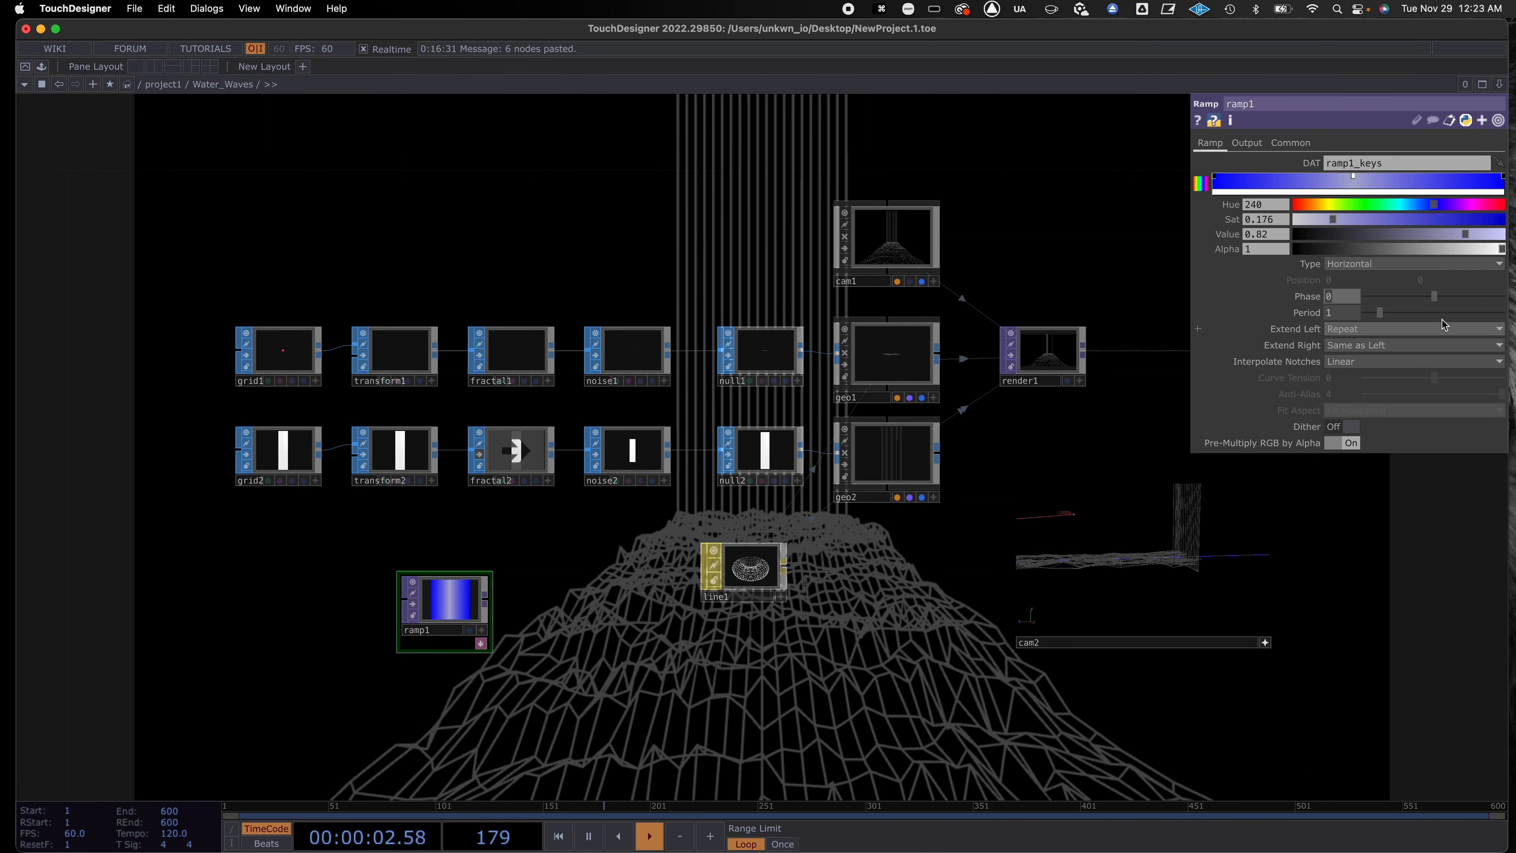
Animate ramp1's phase with the expression absTime.seconds/5 and set Extend Left to Mirror.
type("abs")
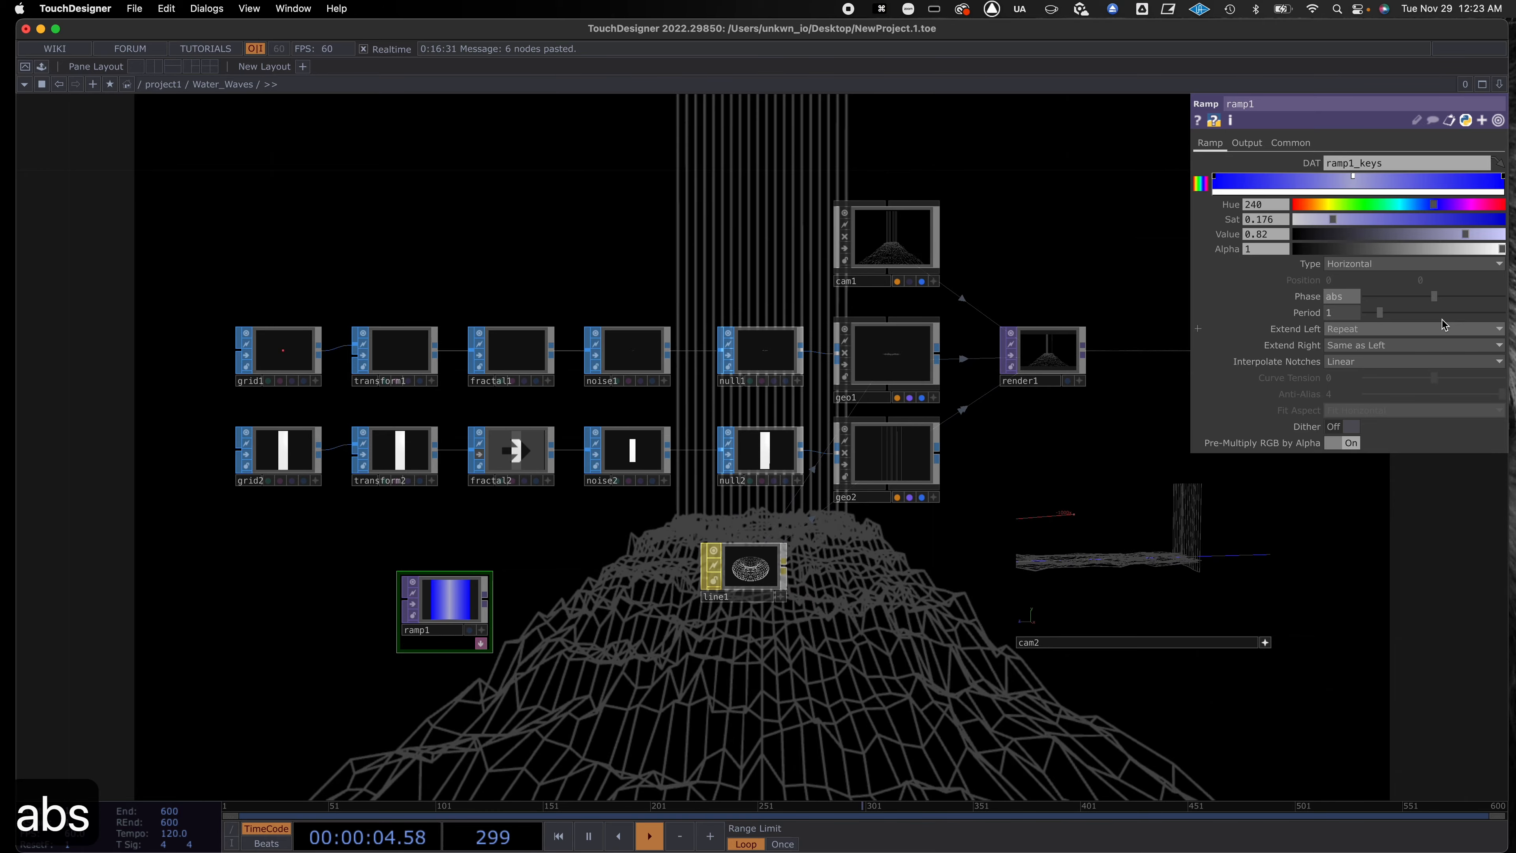
type("Time.s")
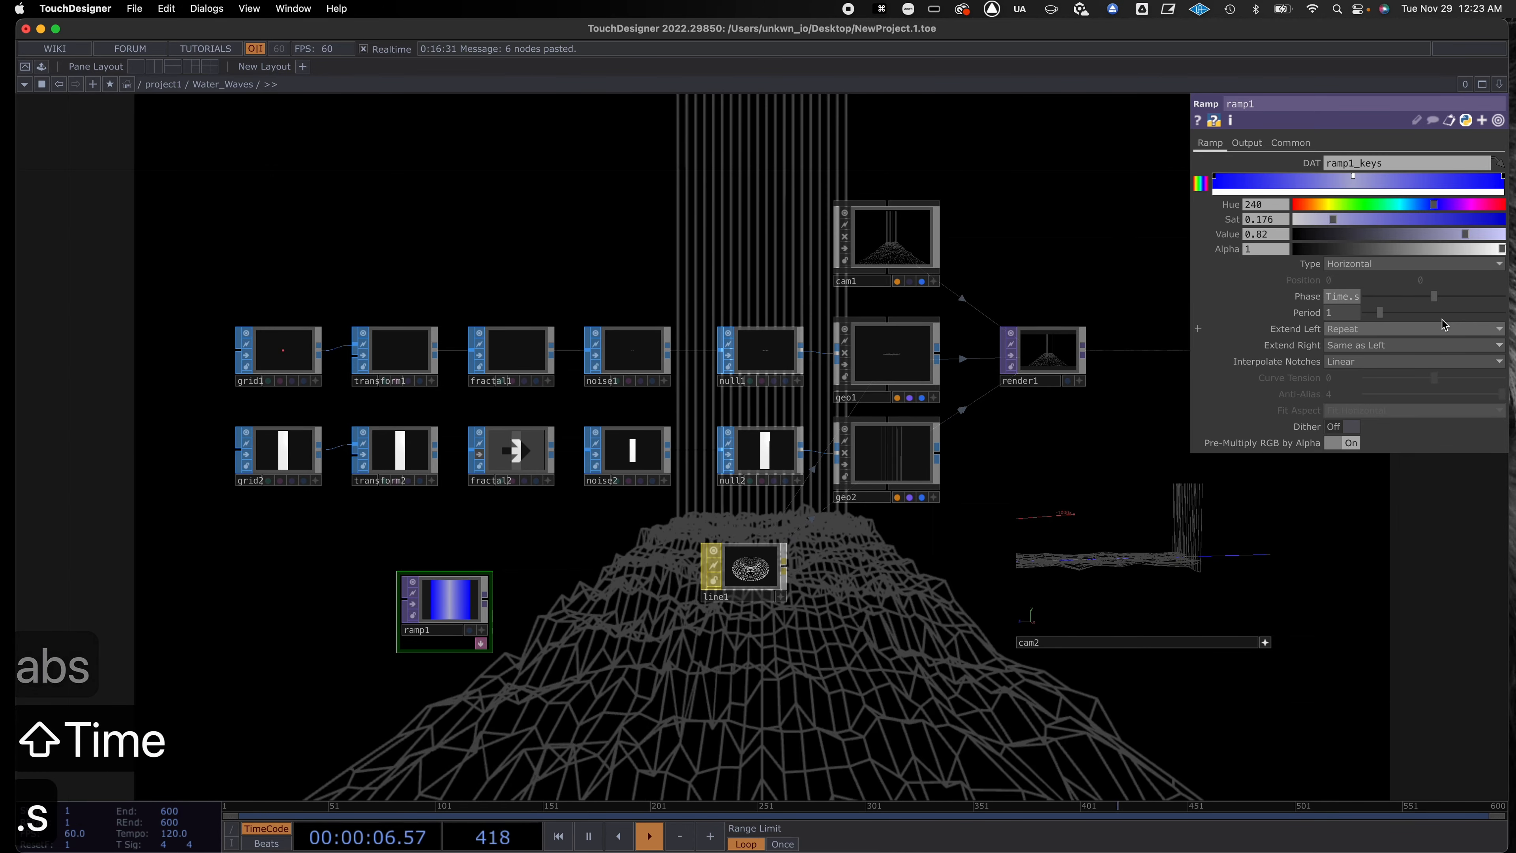
type("econds")
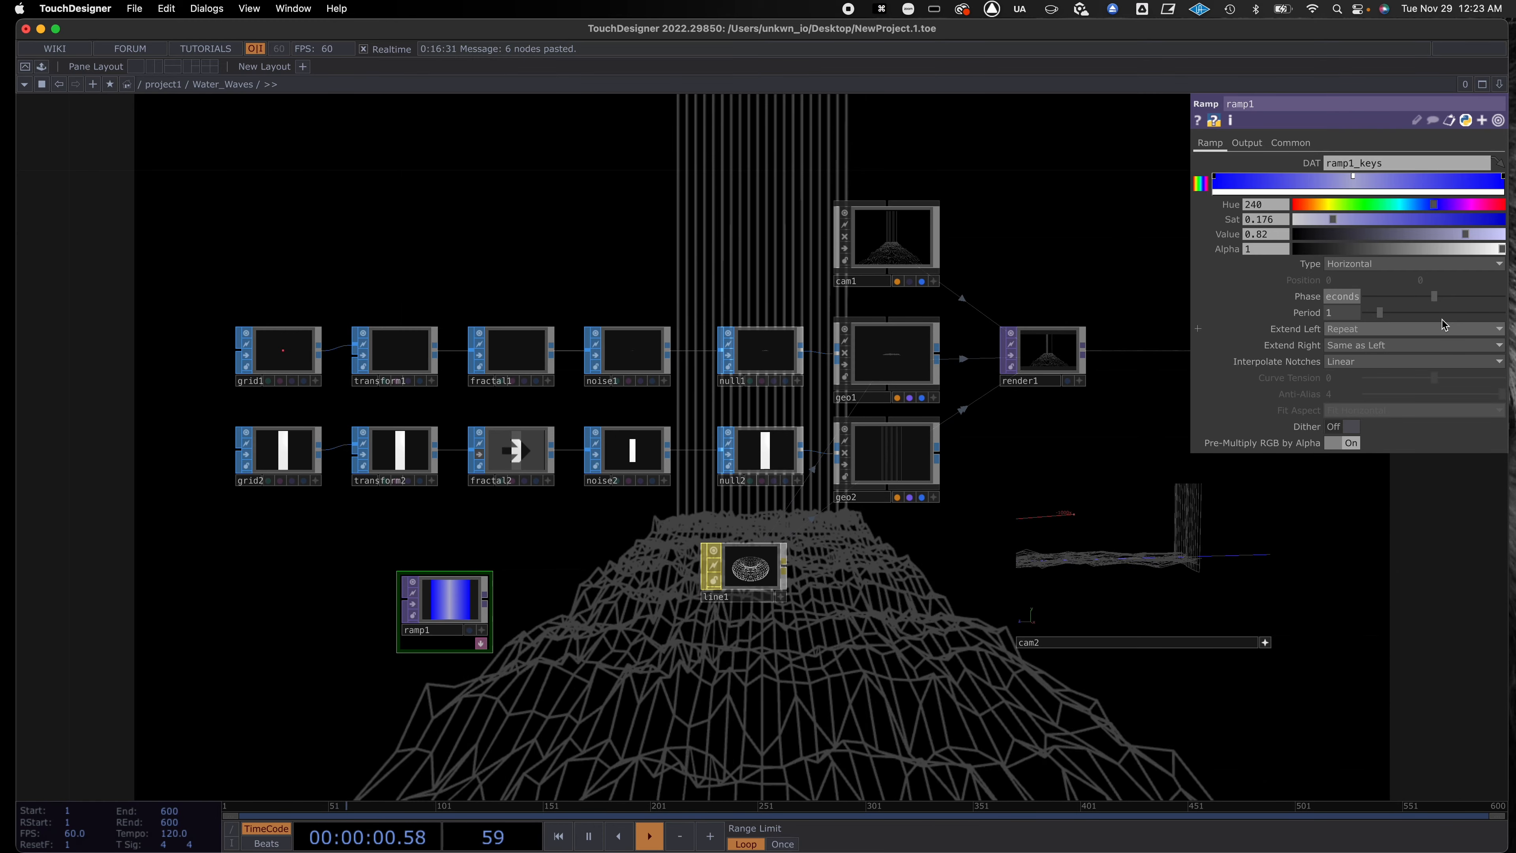
type("/5")
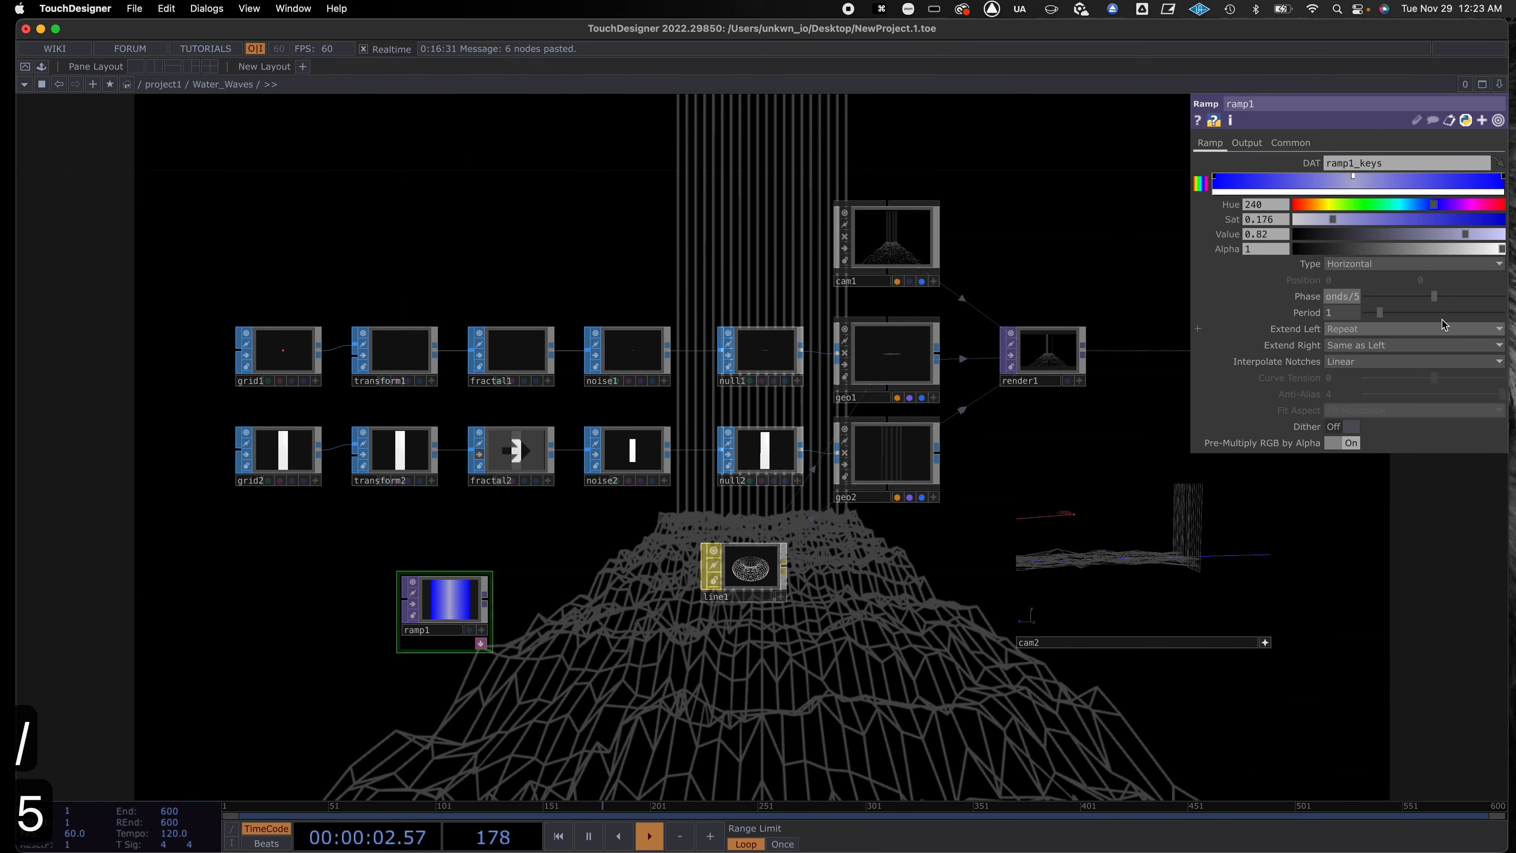
key("Return")
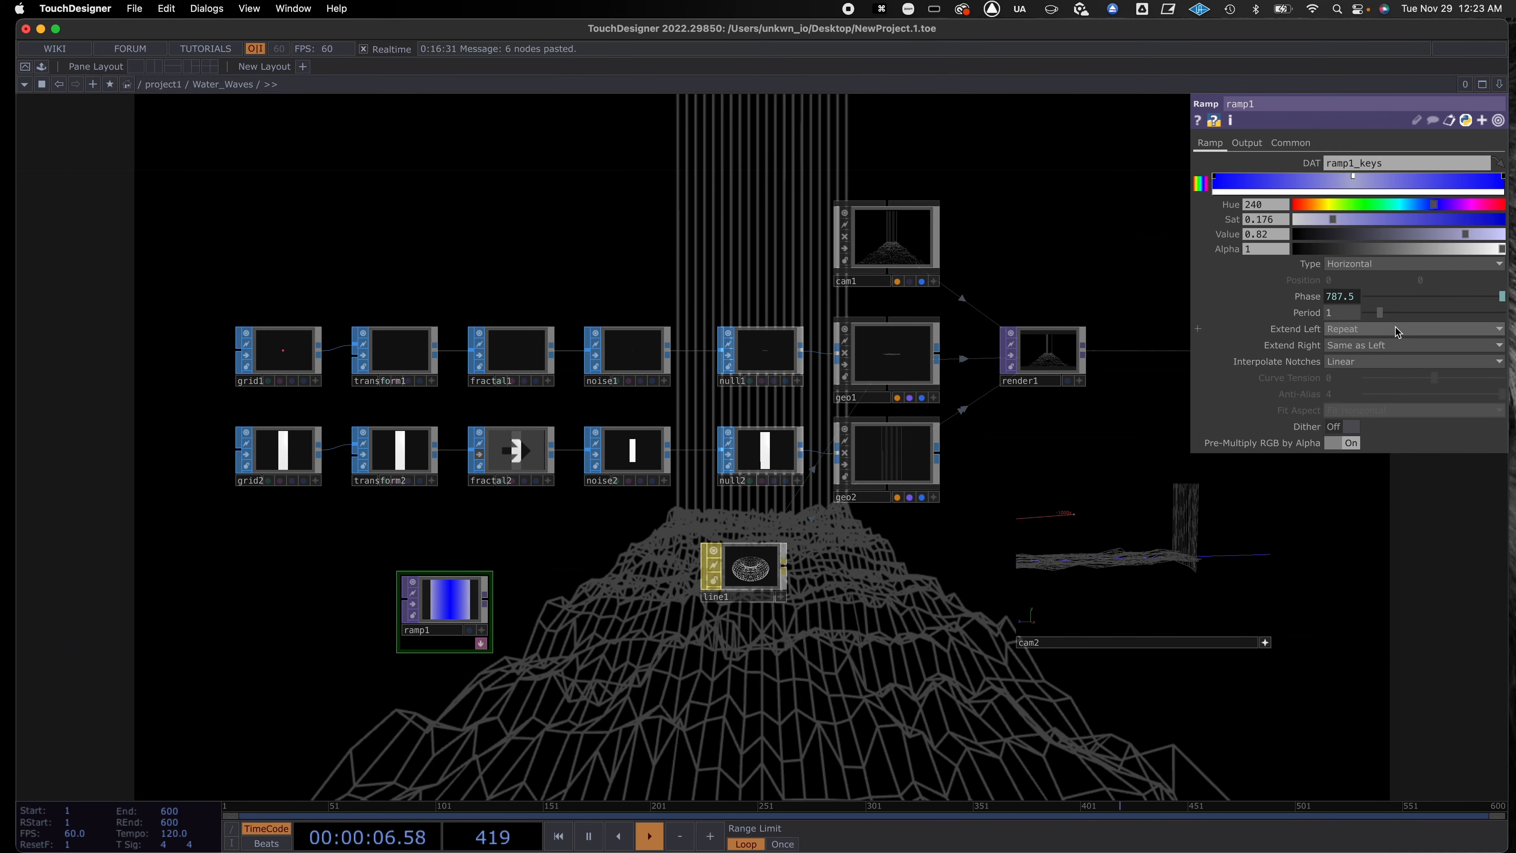
left_click(1382, 327)
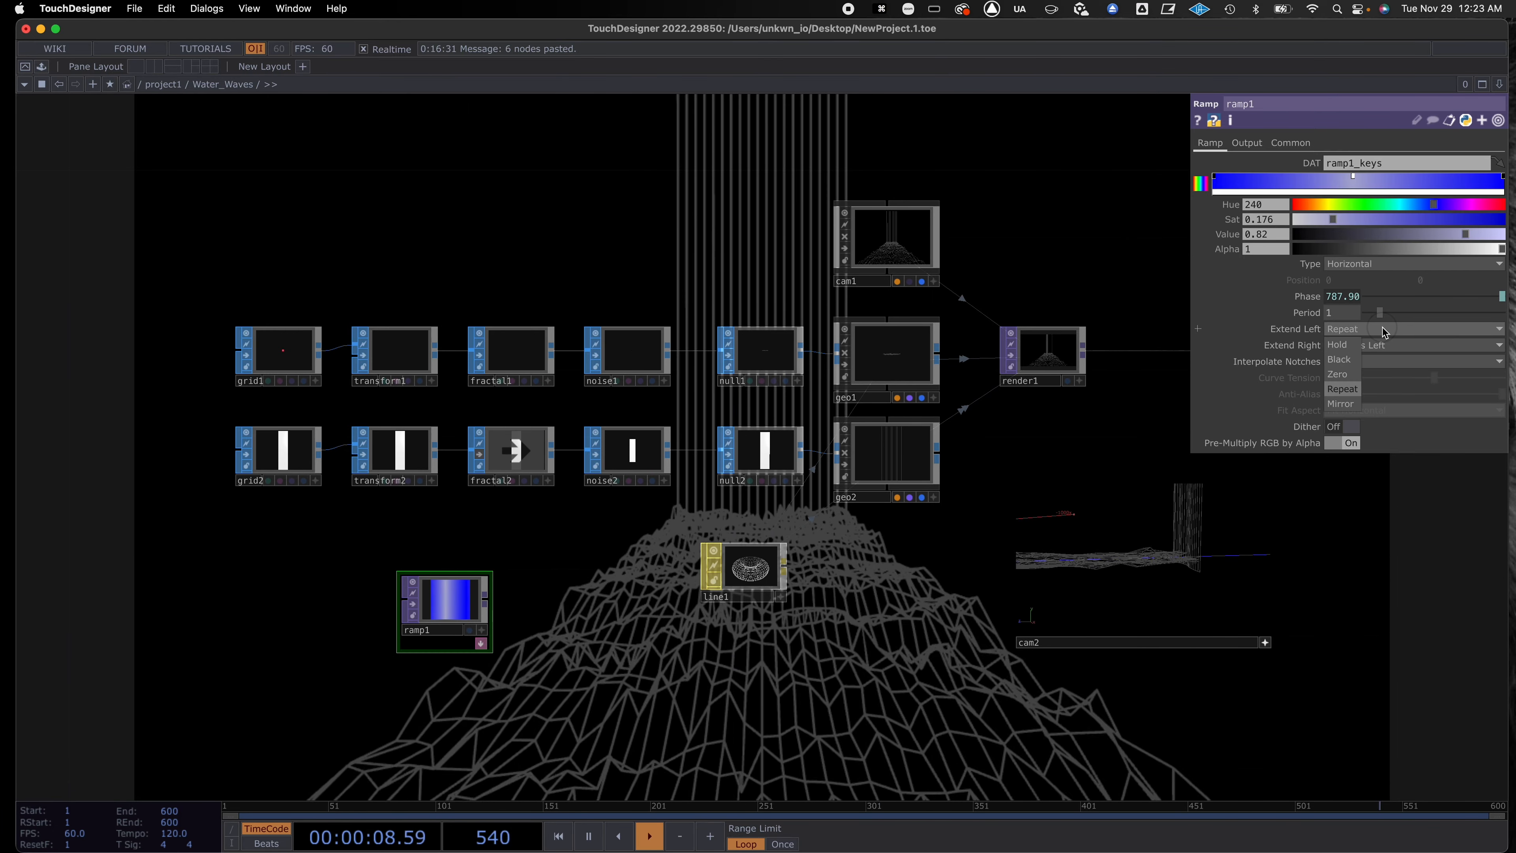
left_click(1342, 404)
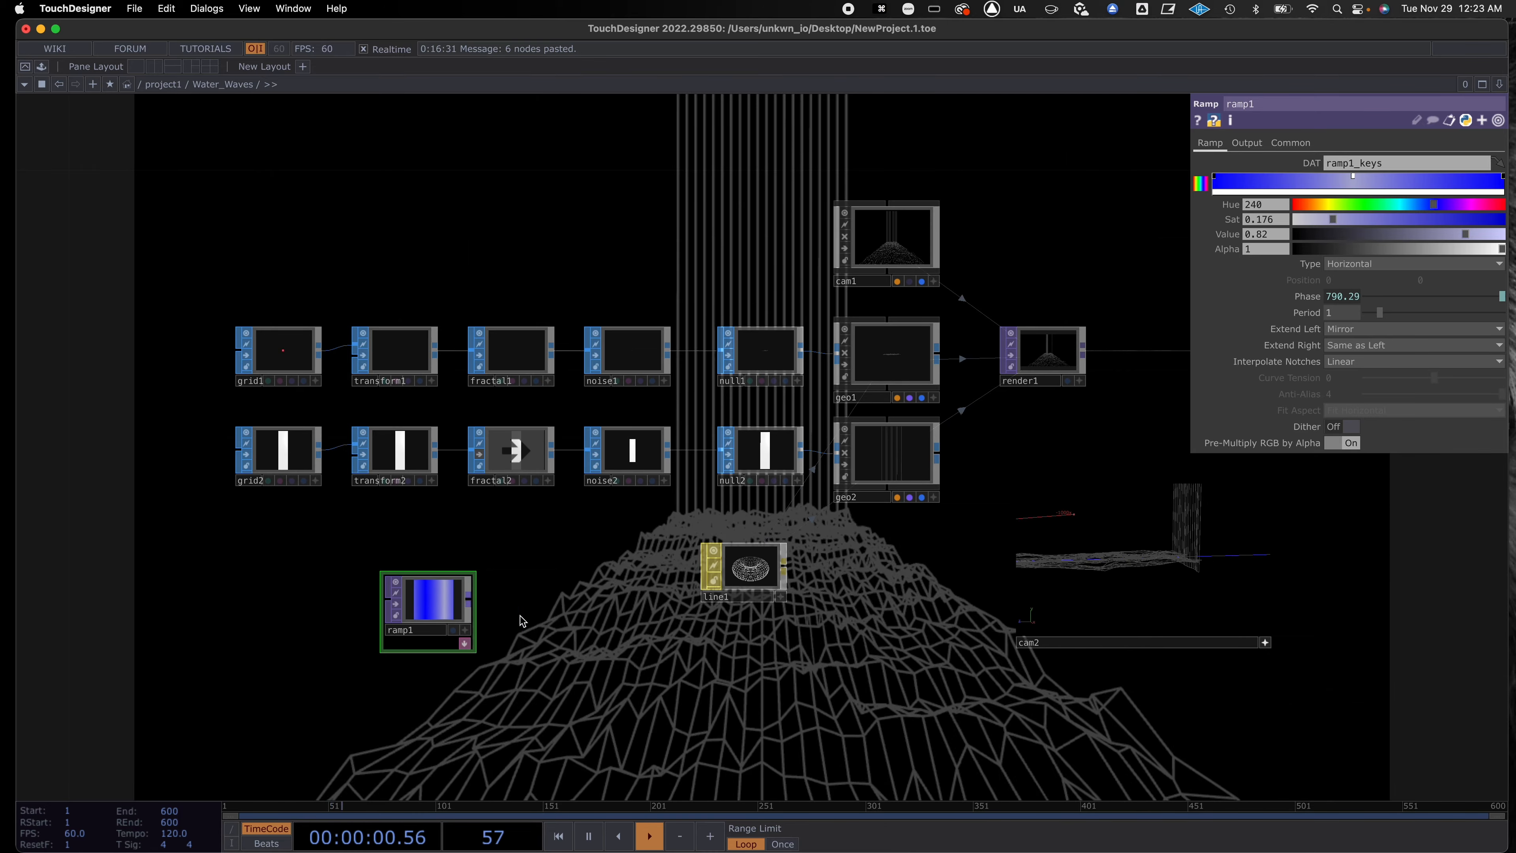
Add a Constant CHOP in the empty area above the grid1 chain.
scroll(583, 630, "down", 3)
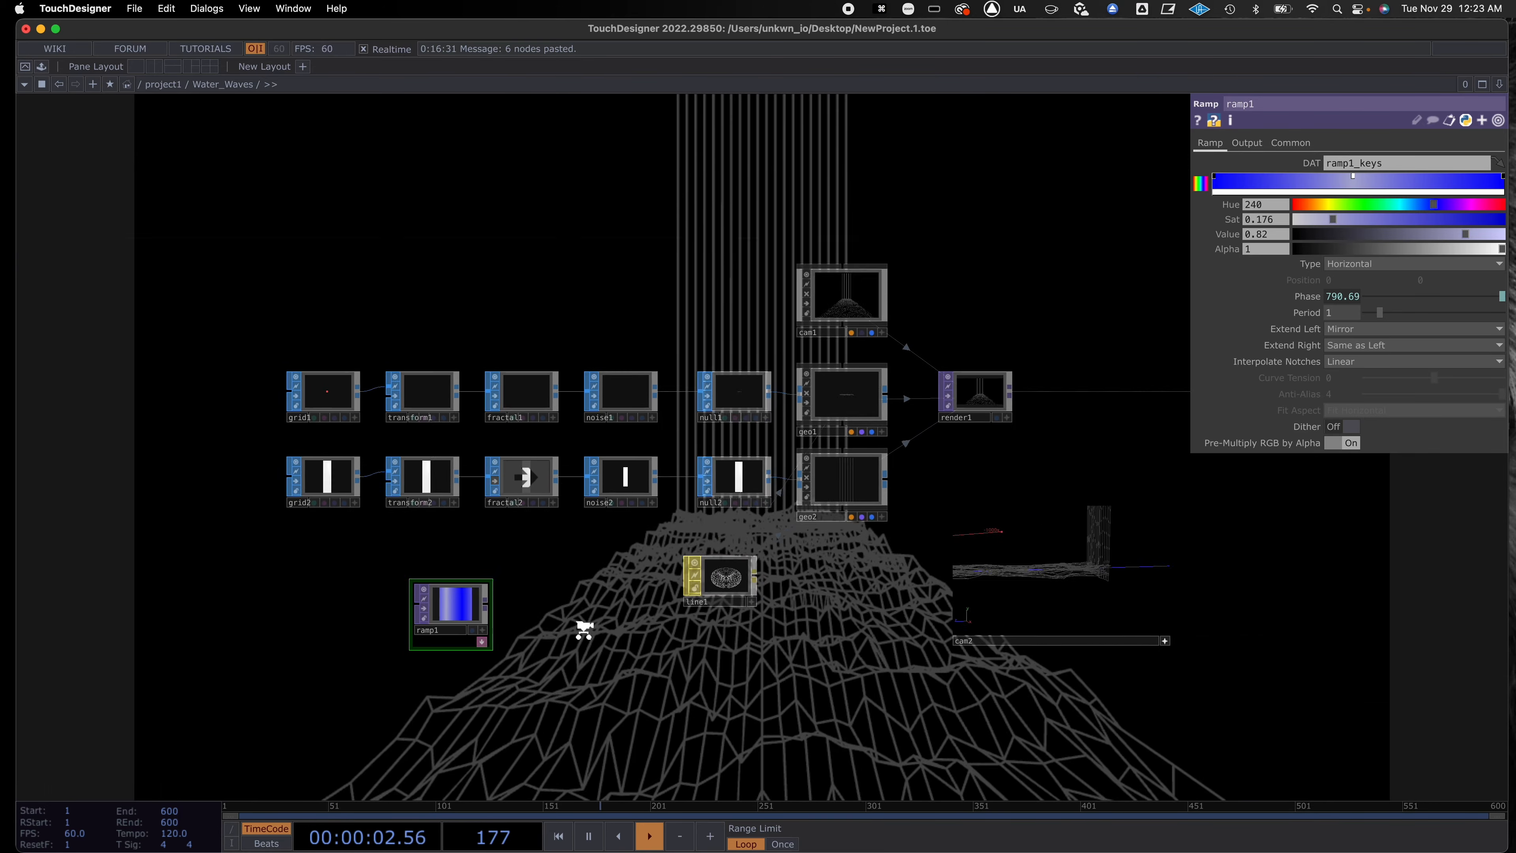
right_click(517, 210)
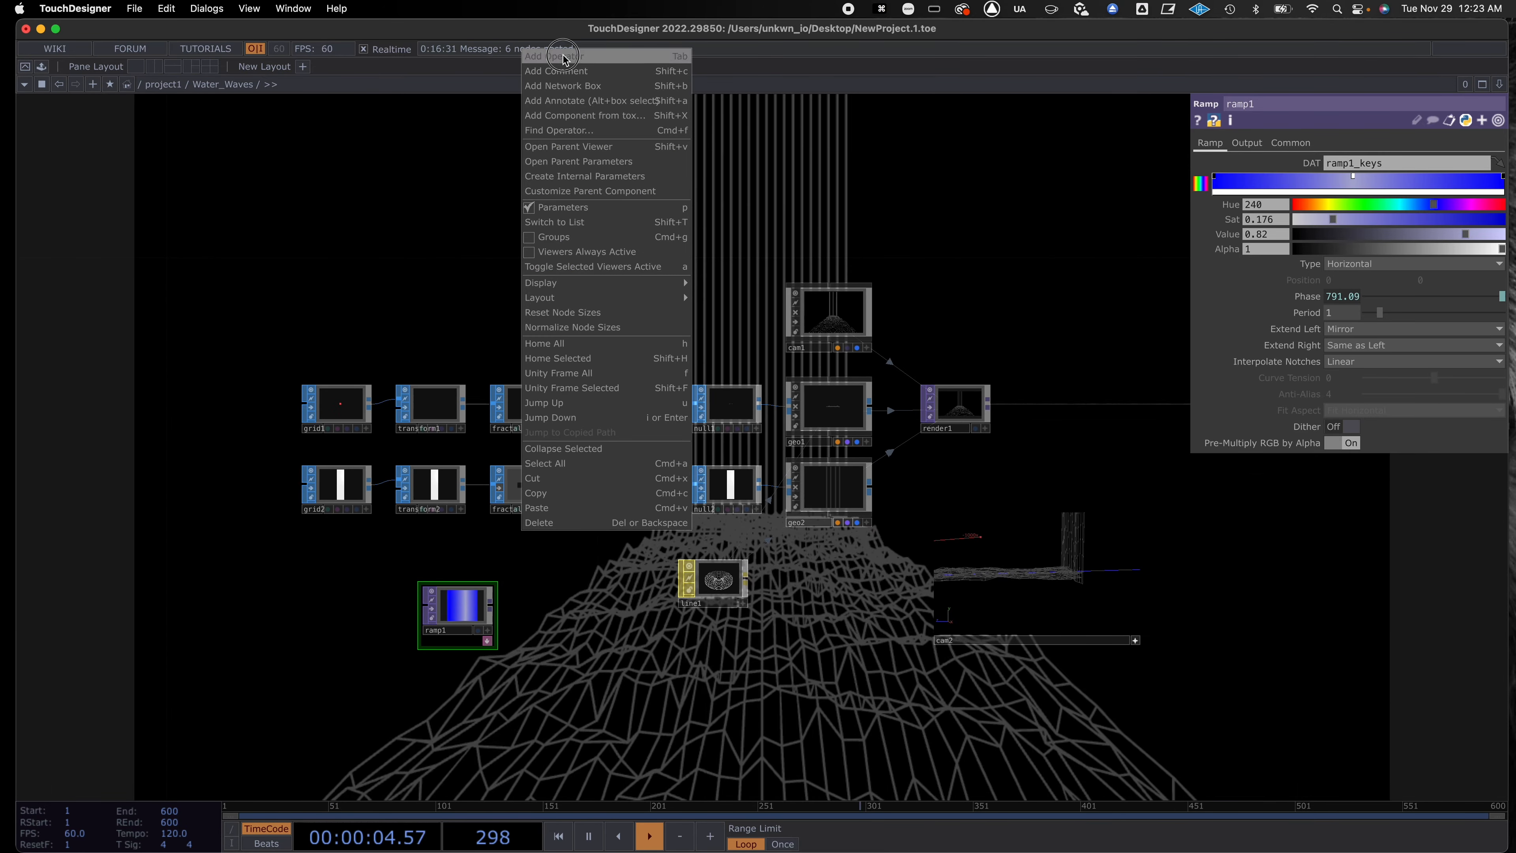
left_click(538, 56)
left_click(412, 65)
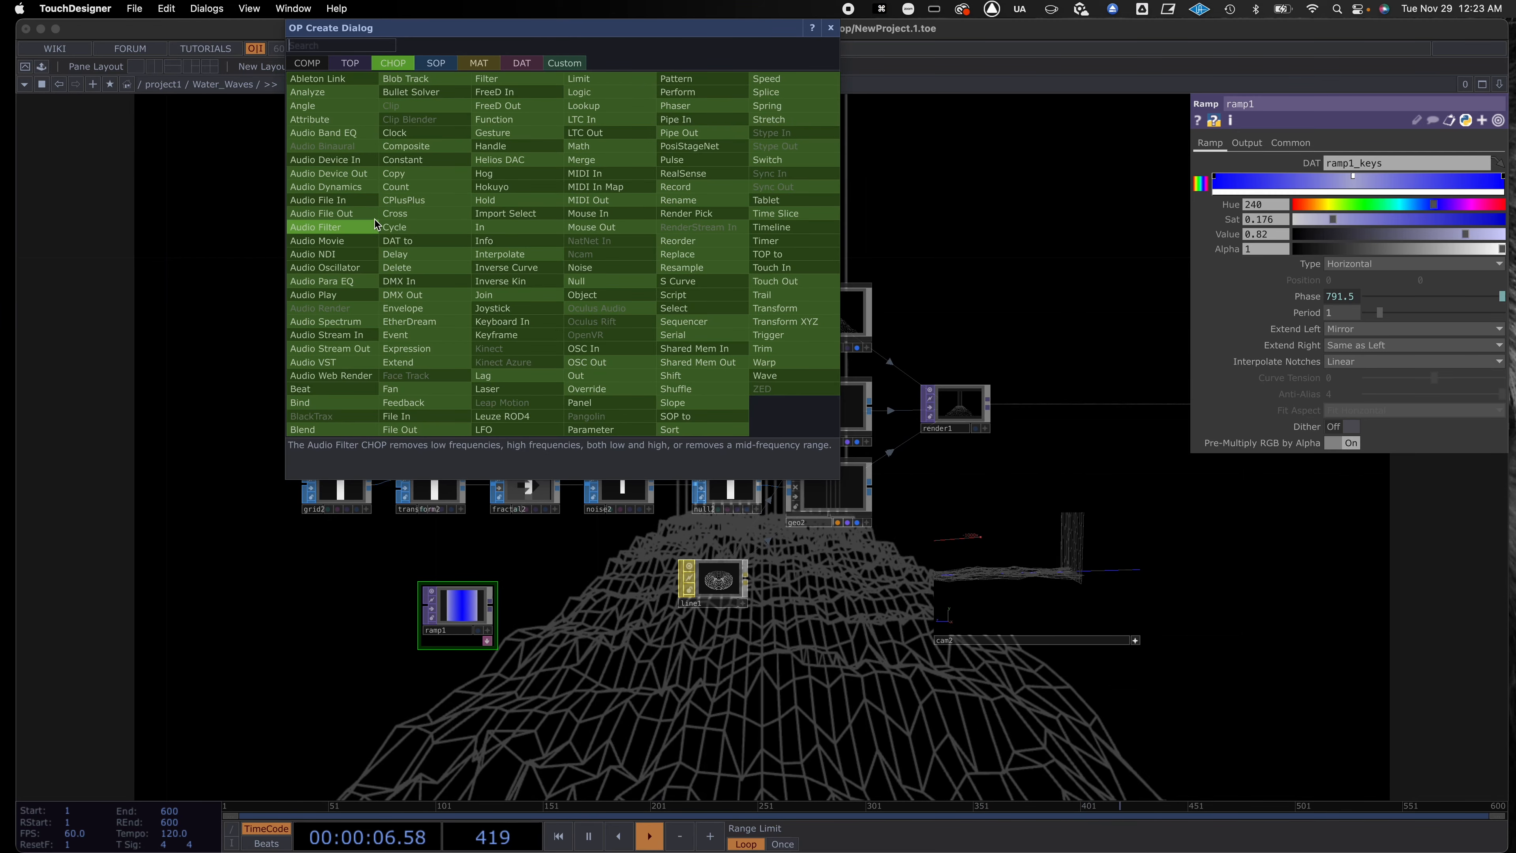
left_click(427, 161)
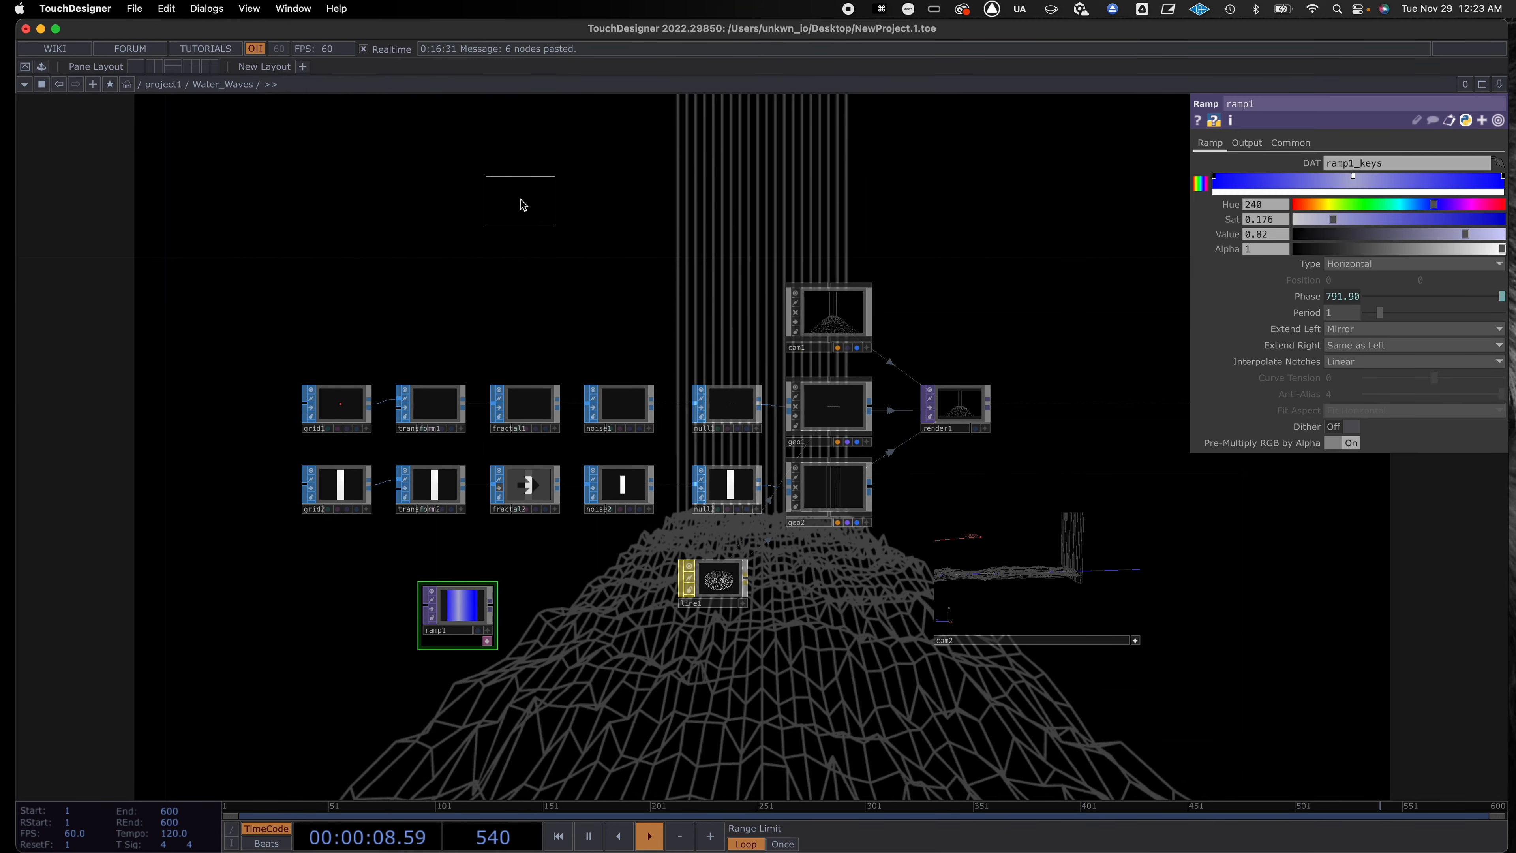
left_click(521, 205)
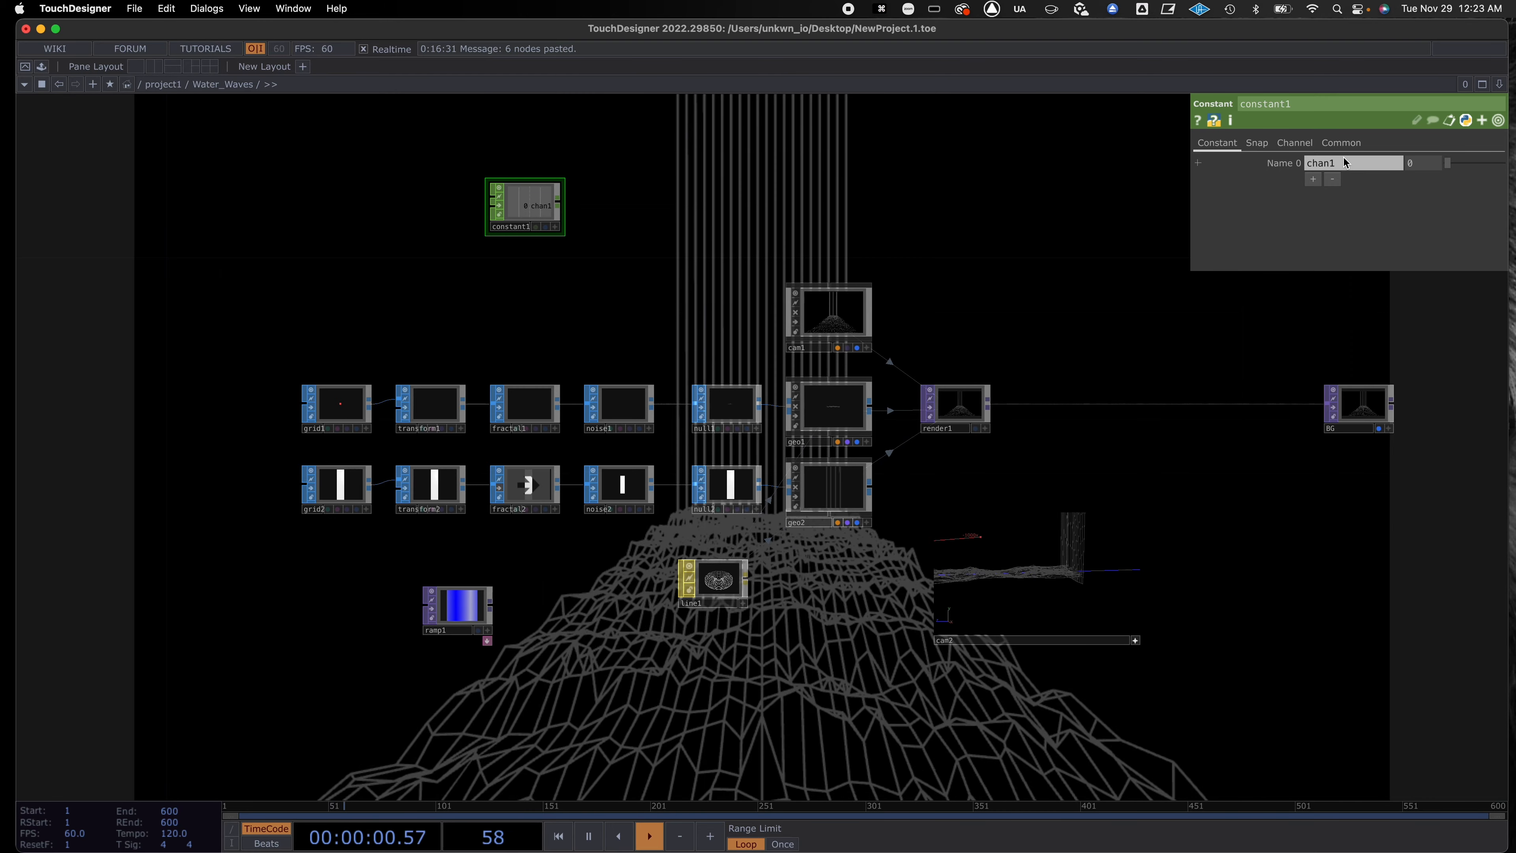
Define two channels on the Constant CHOP: ResX with value 1920 and ResY with value 1080.
left_click_drag(1345, 160, 1291, 163)
type("Re")
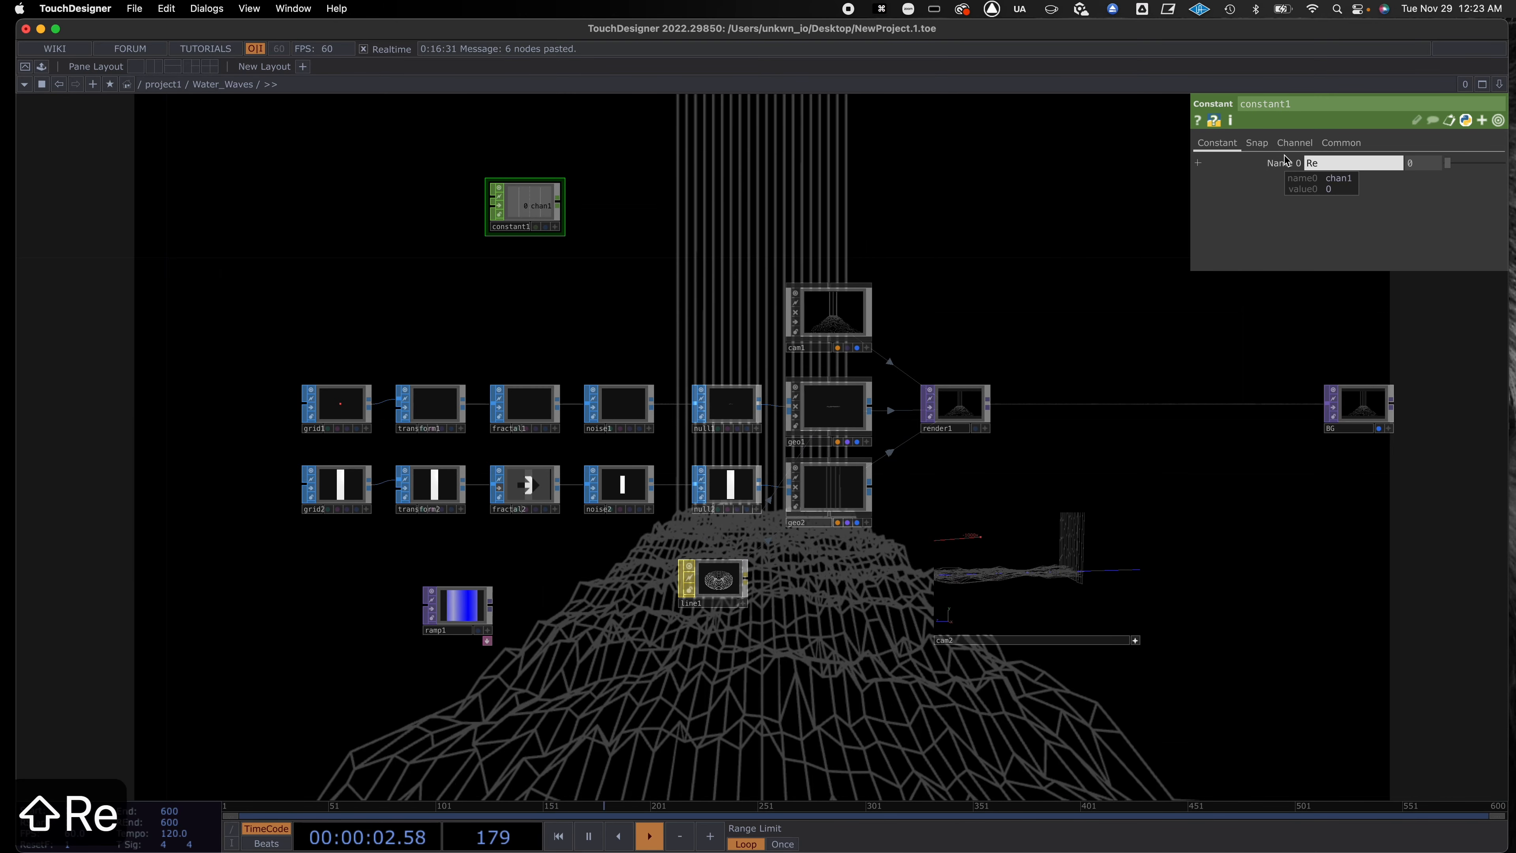
type("sX")
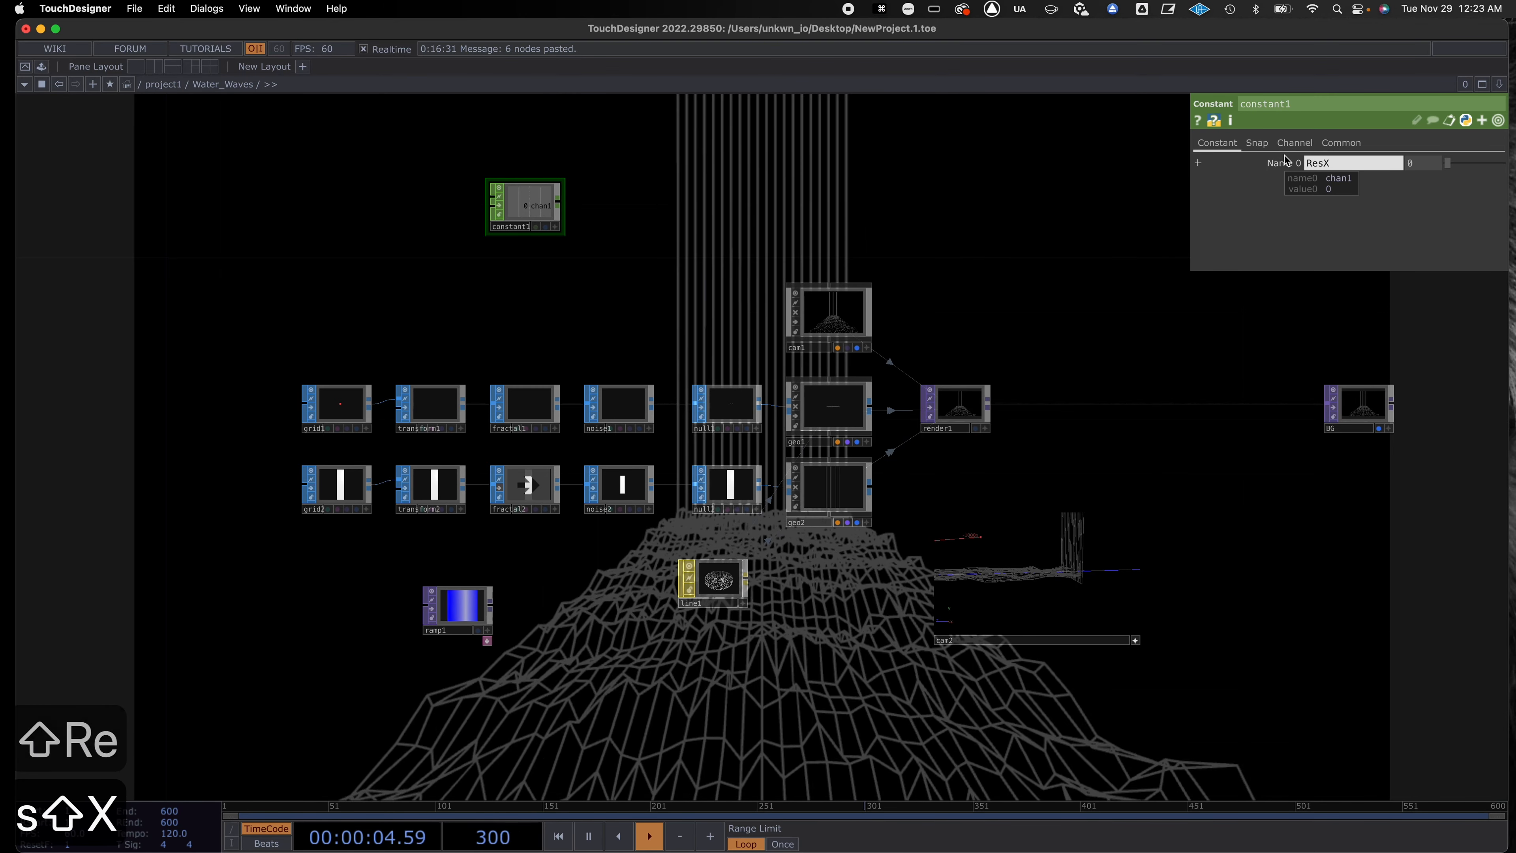
left_click(1314, 180)
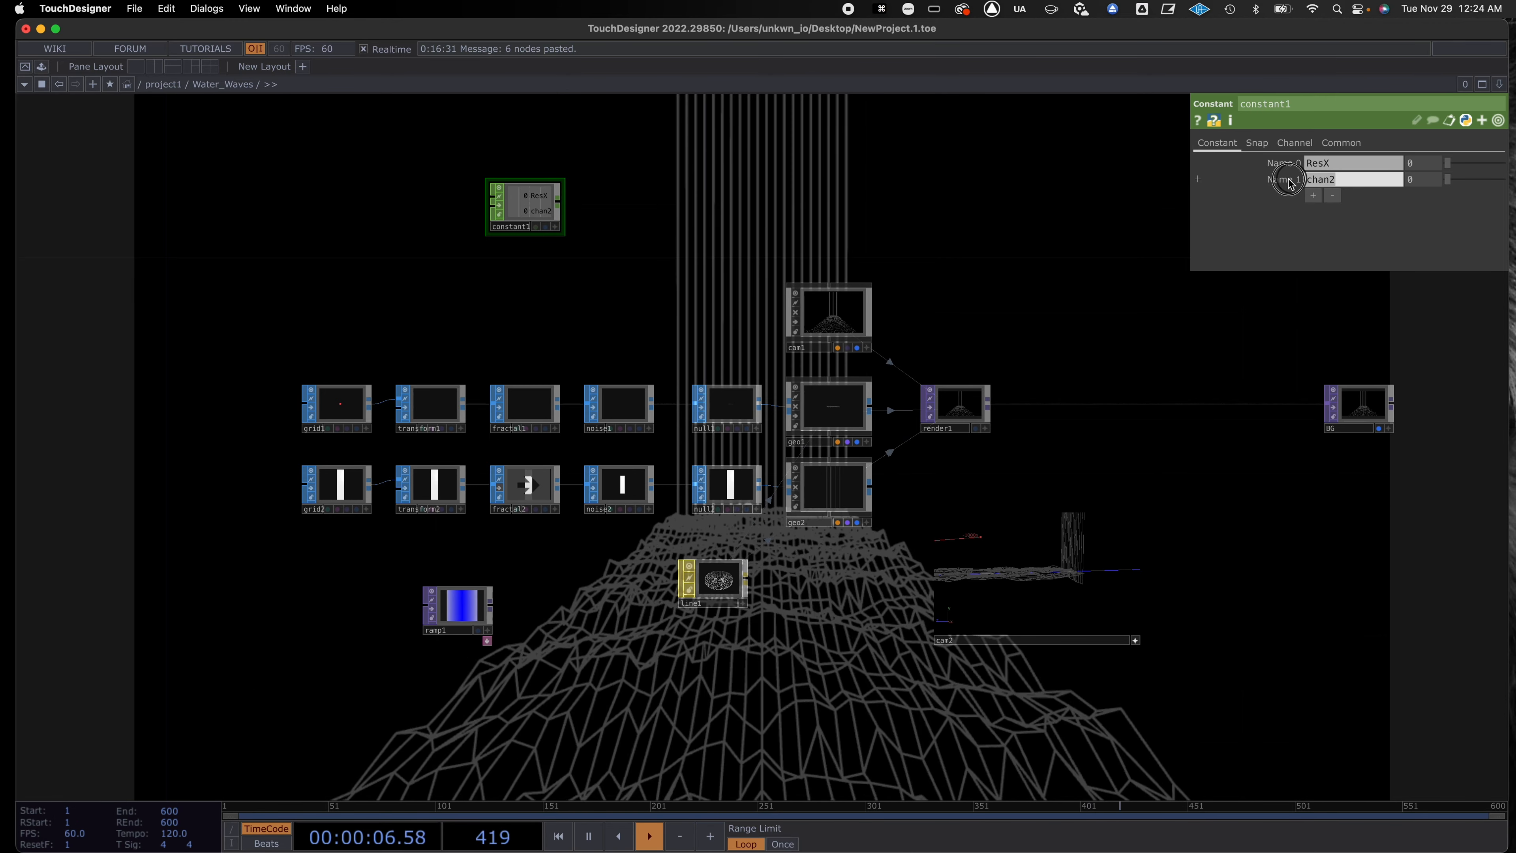
type("ResY")
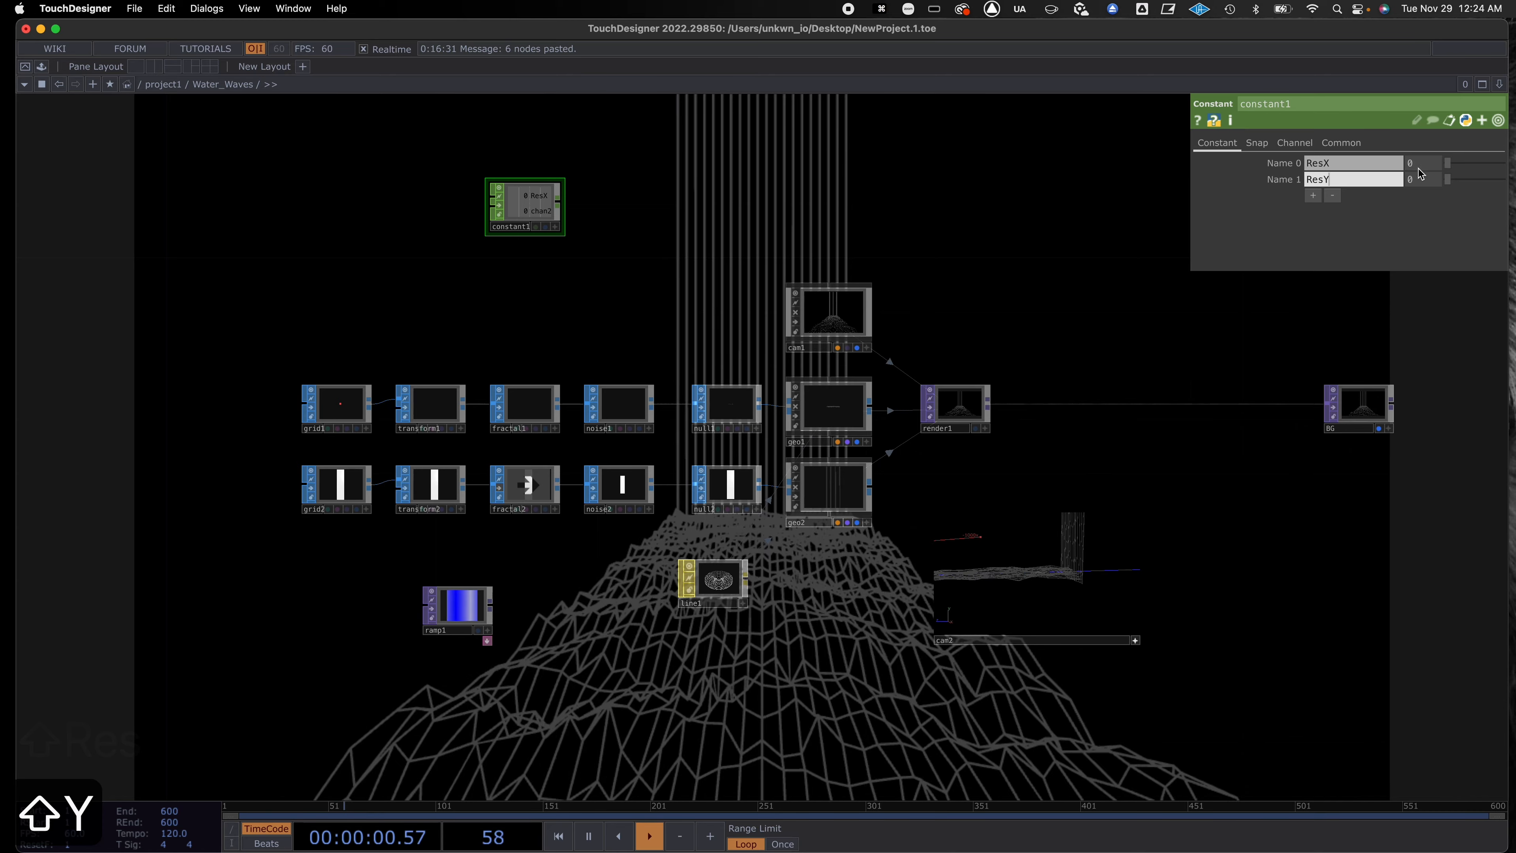
left_click(1386, 165)
type("1920")
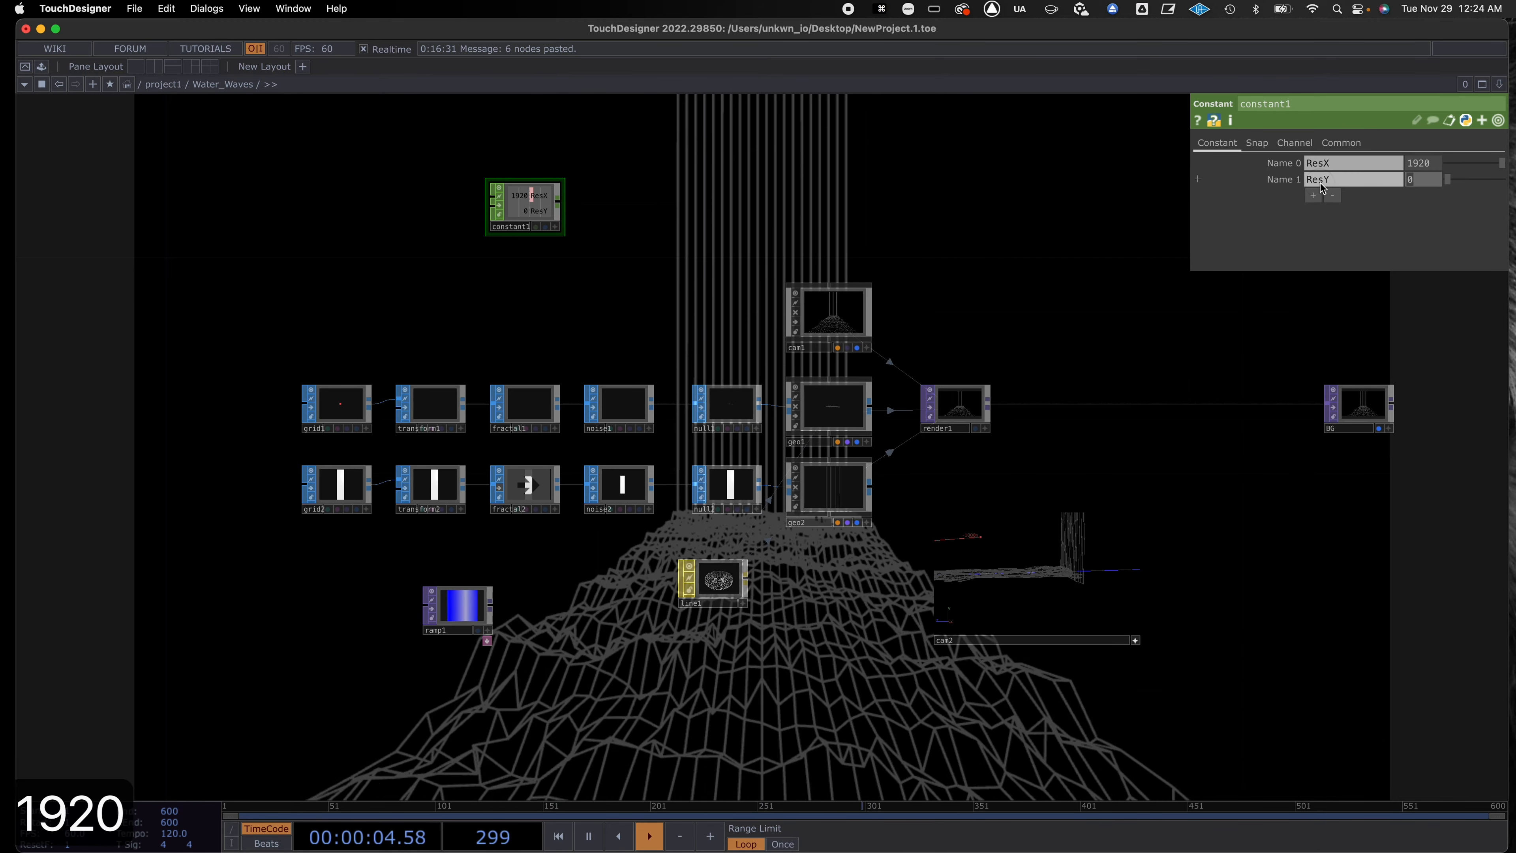
type("1080")
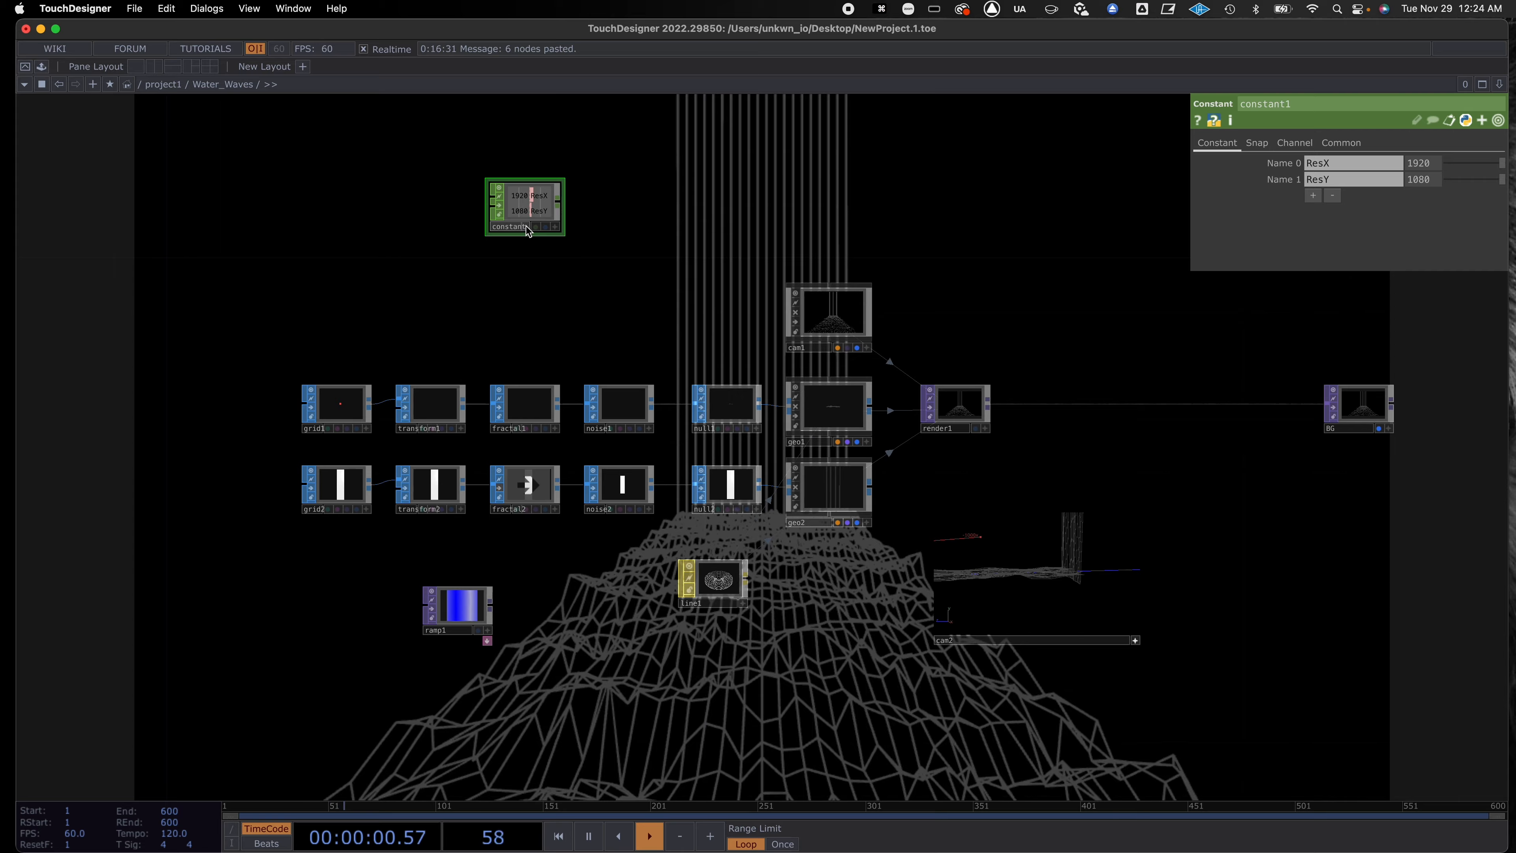
Rename the Constant CHOP to Res and open the node color palette.
type("Res")
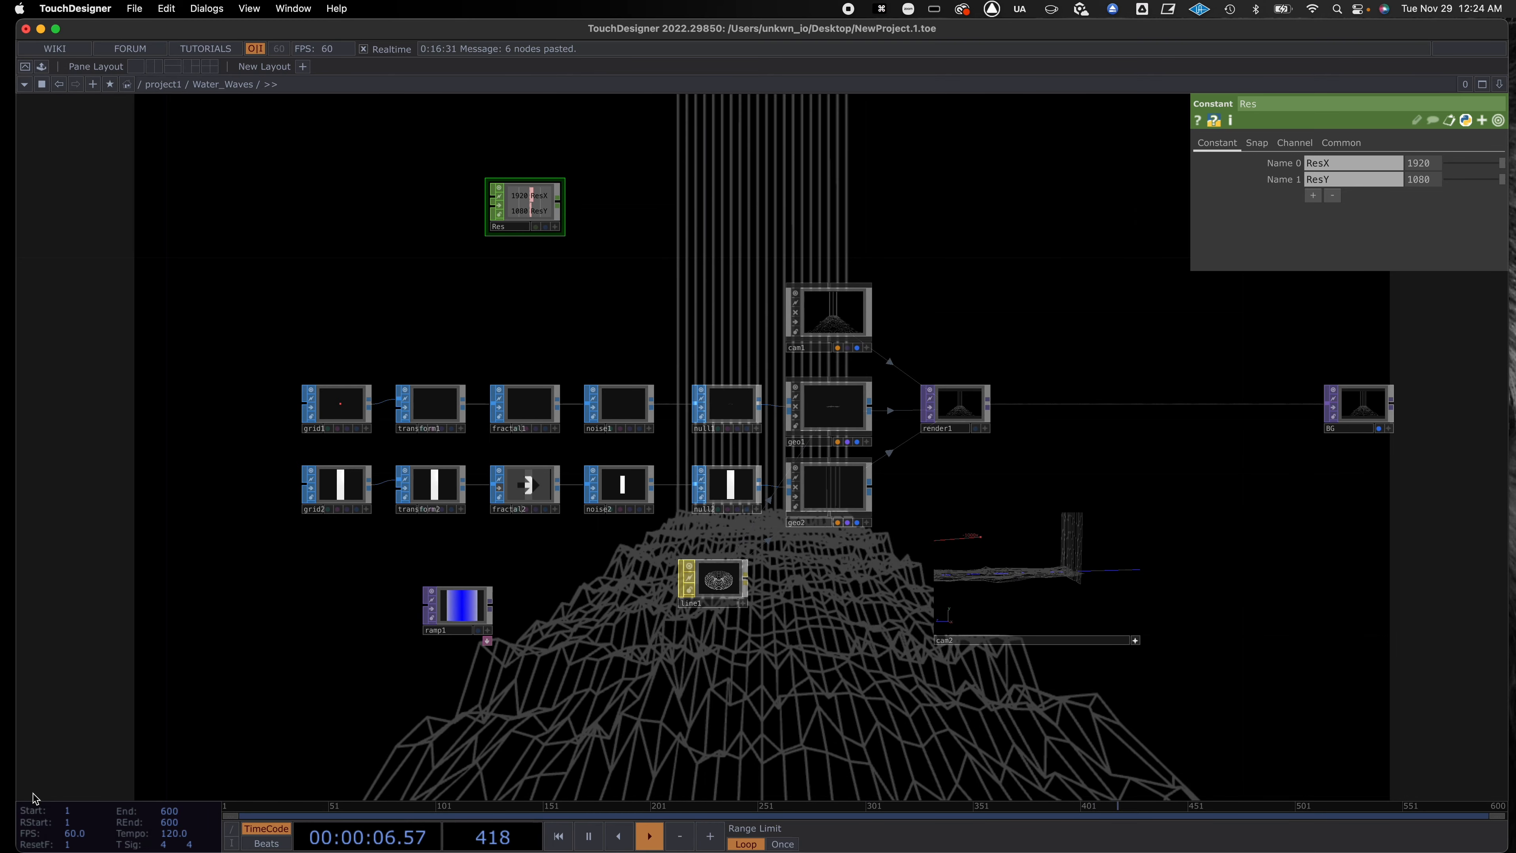
key("c")
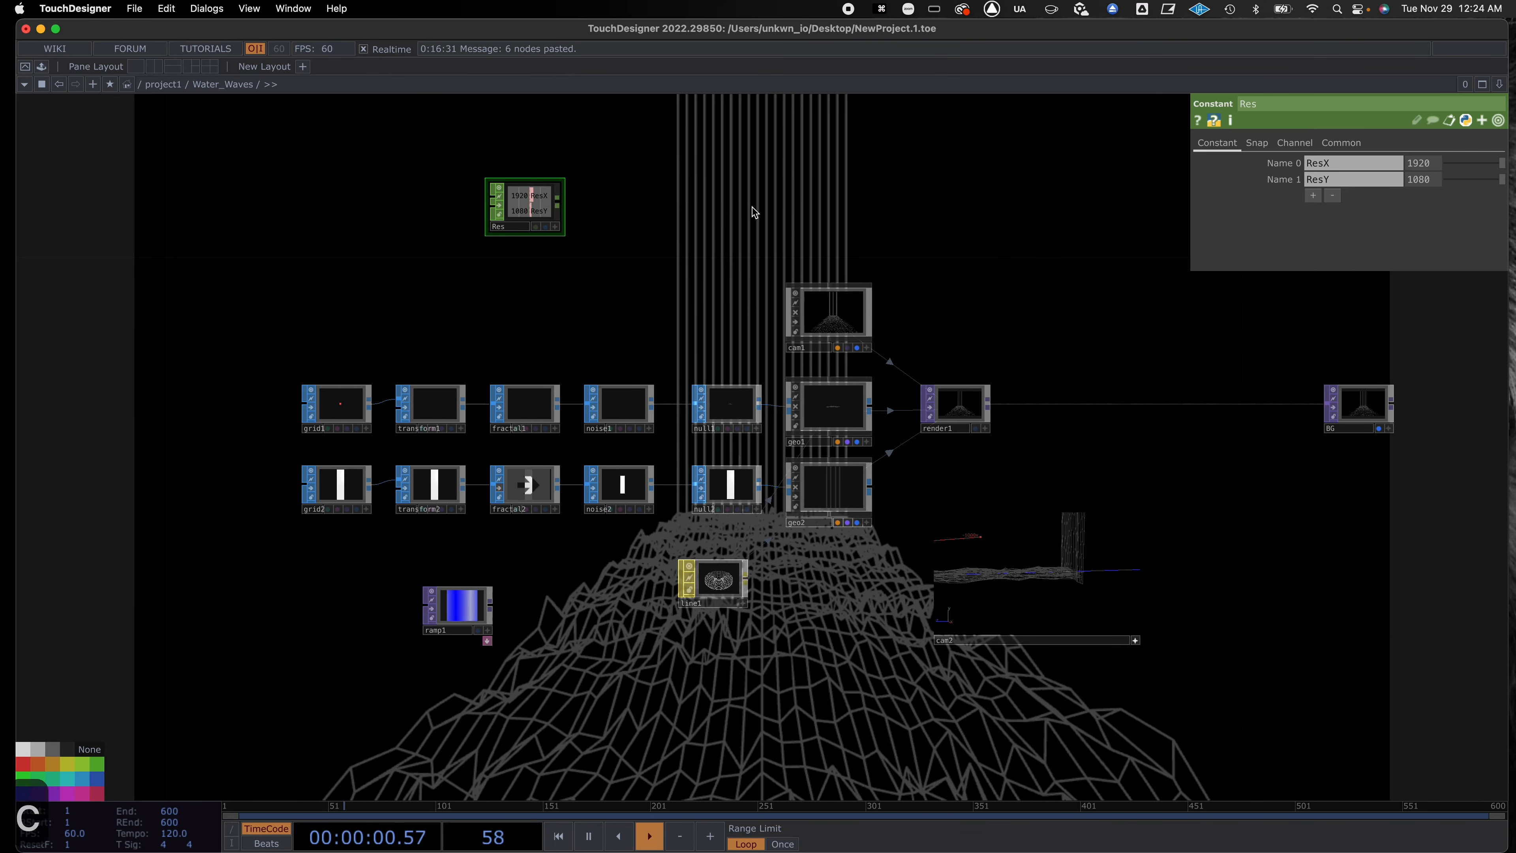
scroll(529, 234, "down", 1)
scroll(528, 233, "up", 1)
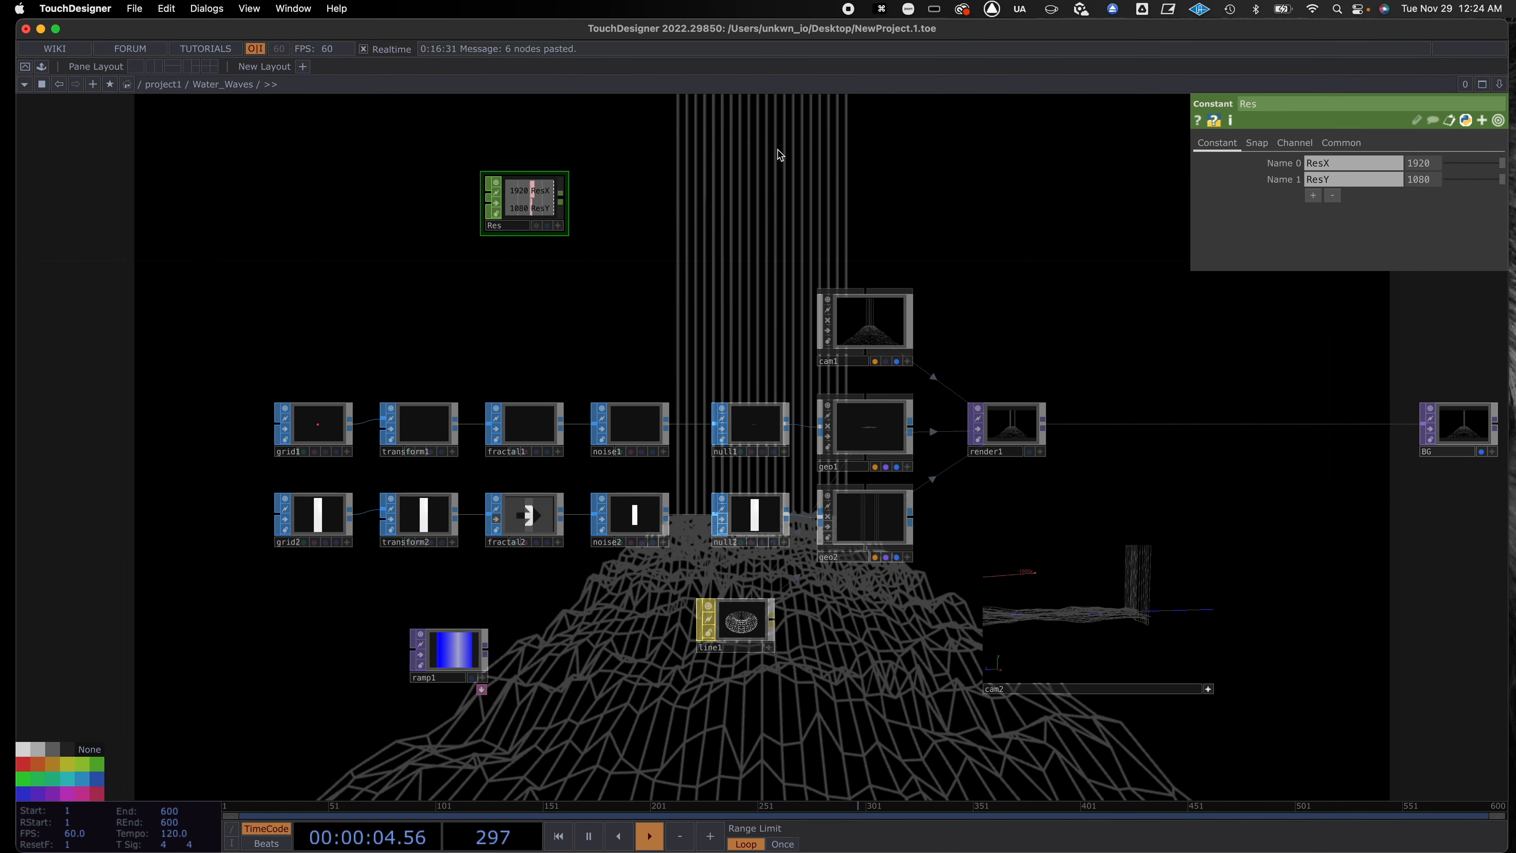
Drive render1's resolution width and height from the ResX and ResY channels of Res.
left_click(1029, 439)
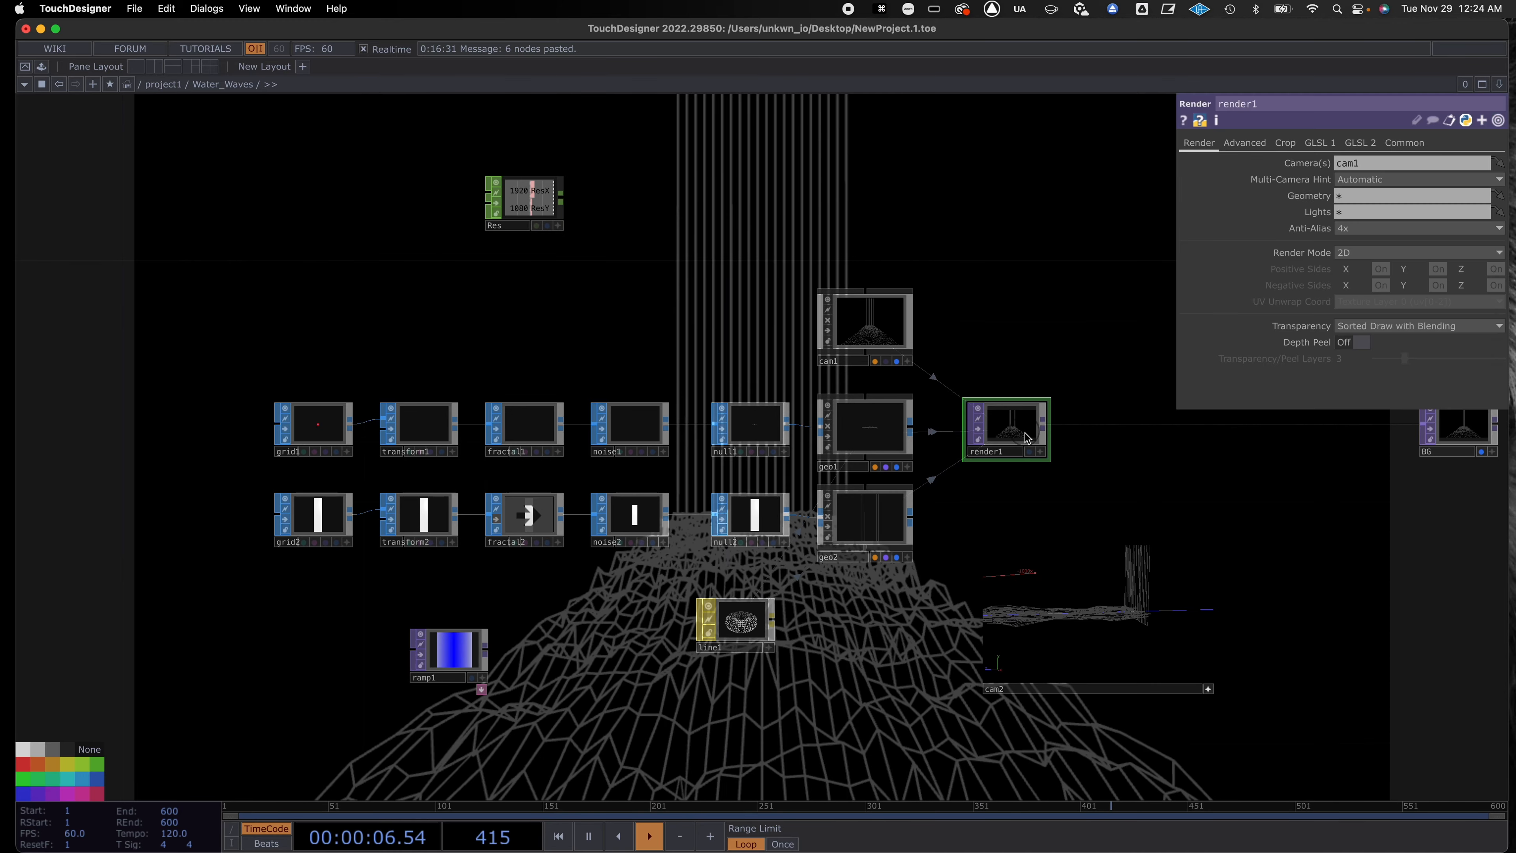
left_click(559, 225)
left_click_drag(537, 189, 1436, 158)
left_click(1416, 145)
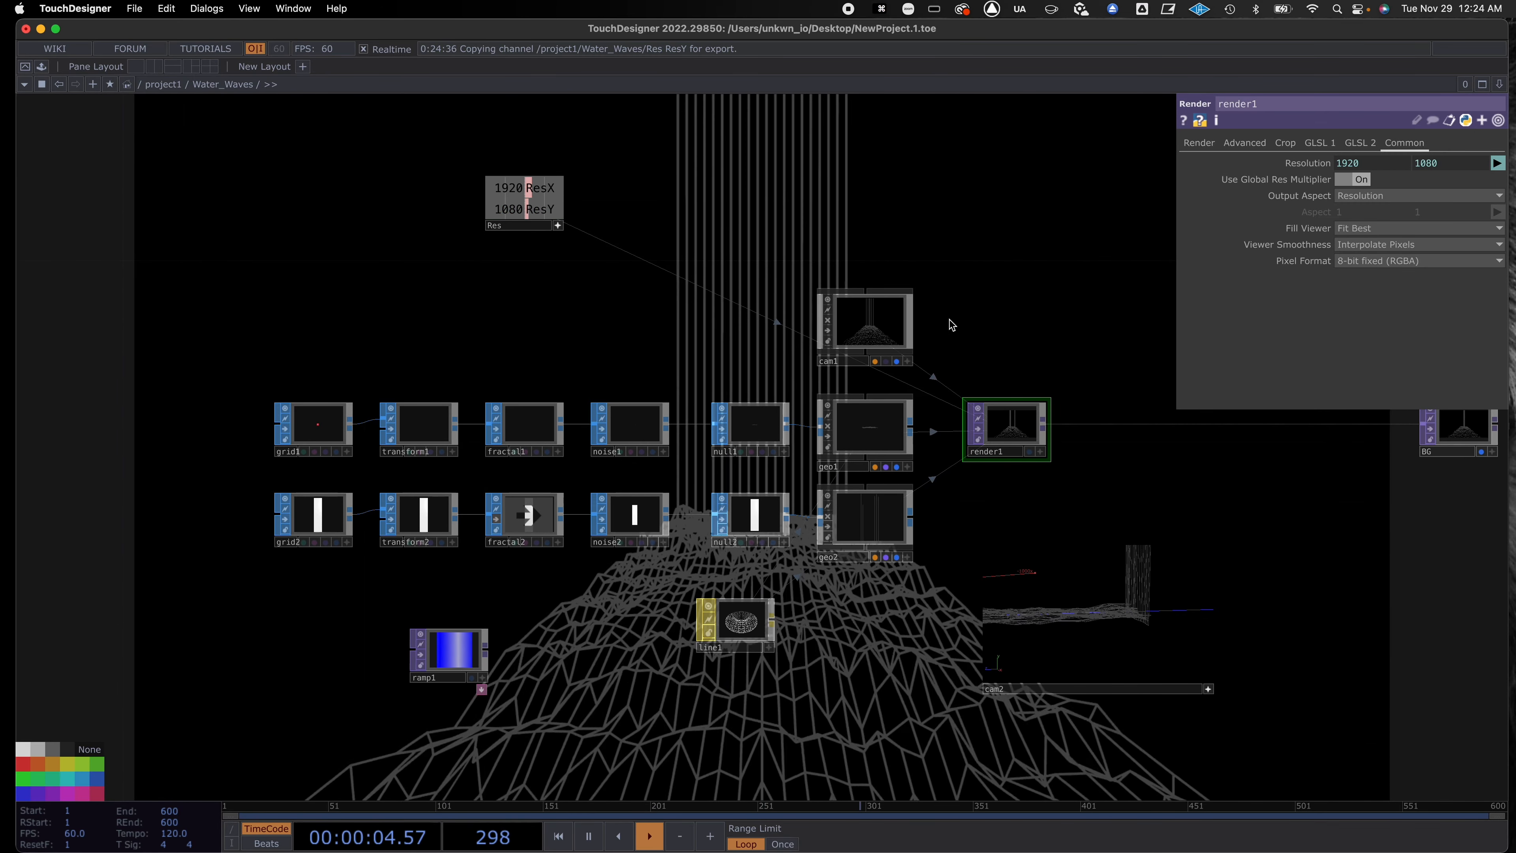
Drive ramp1's resolution width and height from the ResX and ResY channels of Res.
left_click(459, 657)
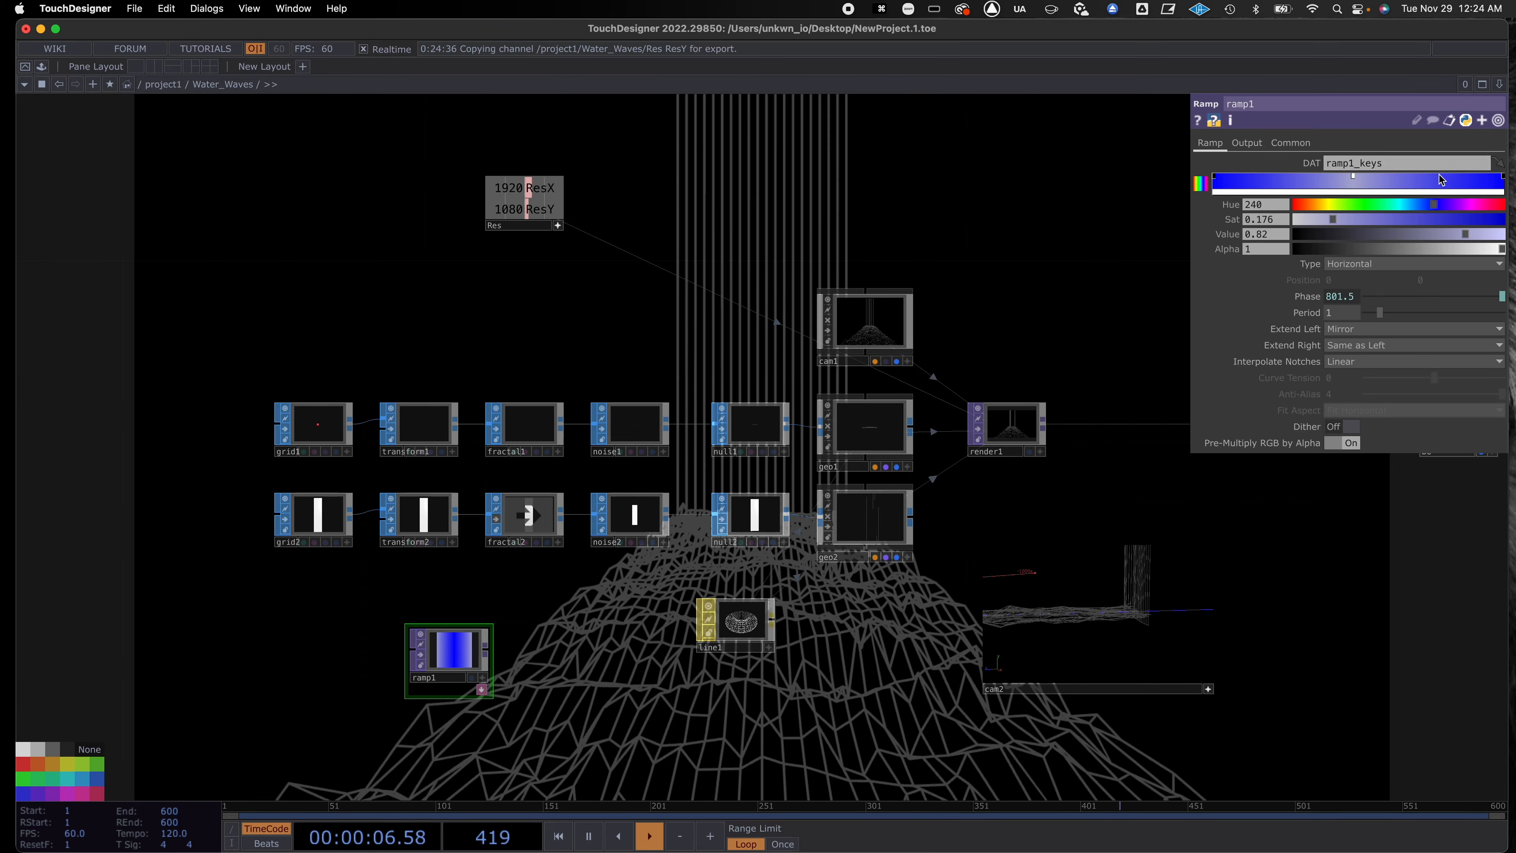
left_click_drag(541, 188, 1348, 179)
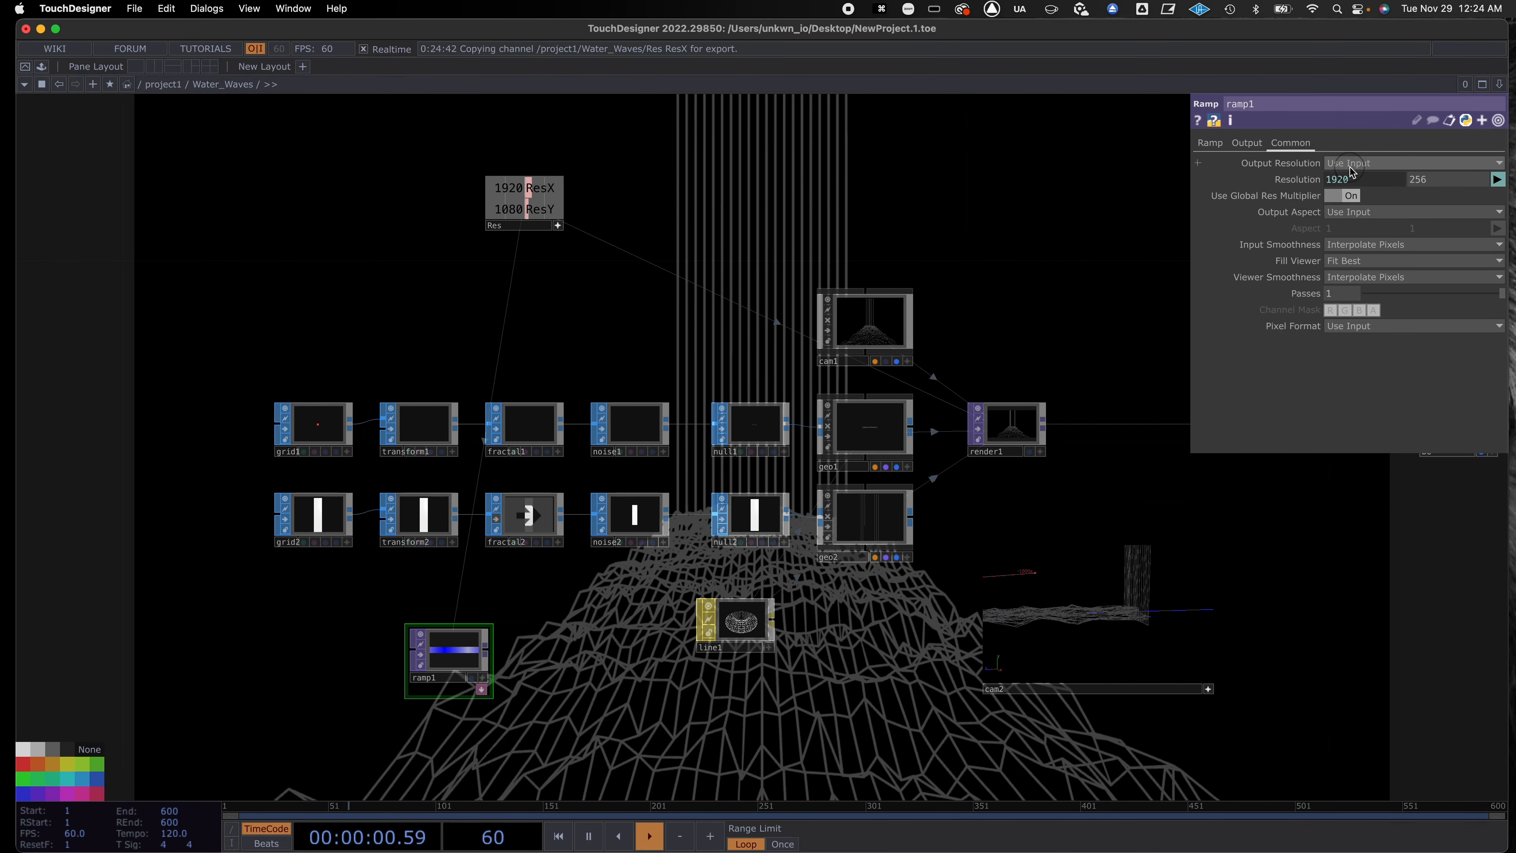
left_click_drag(529, 212, 1435, 172)
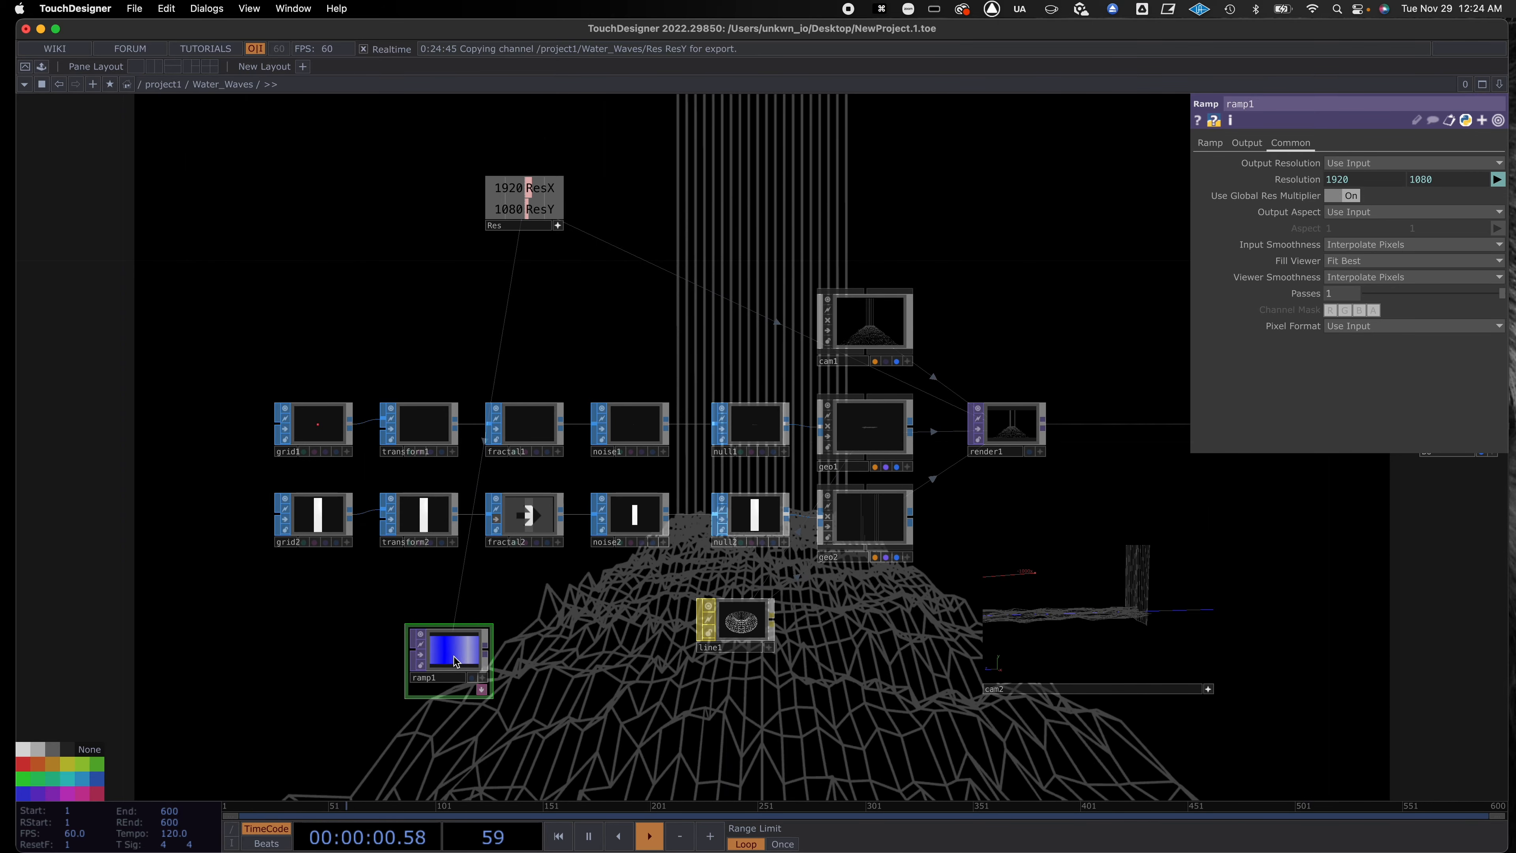
Rename the geometry component geo1 as Waves.
left_click(740, 631)
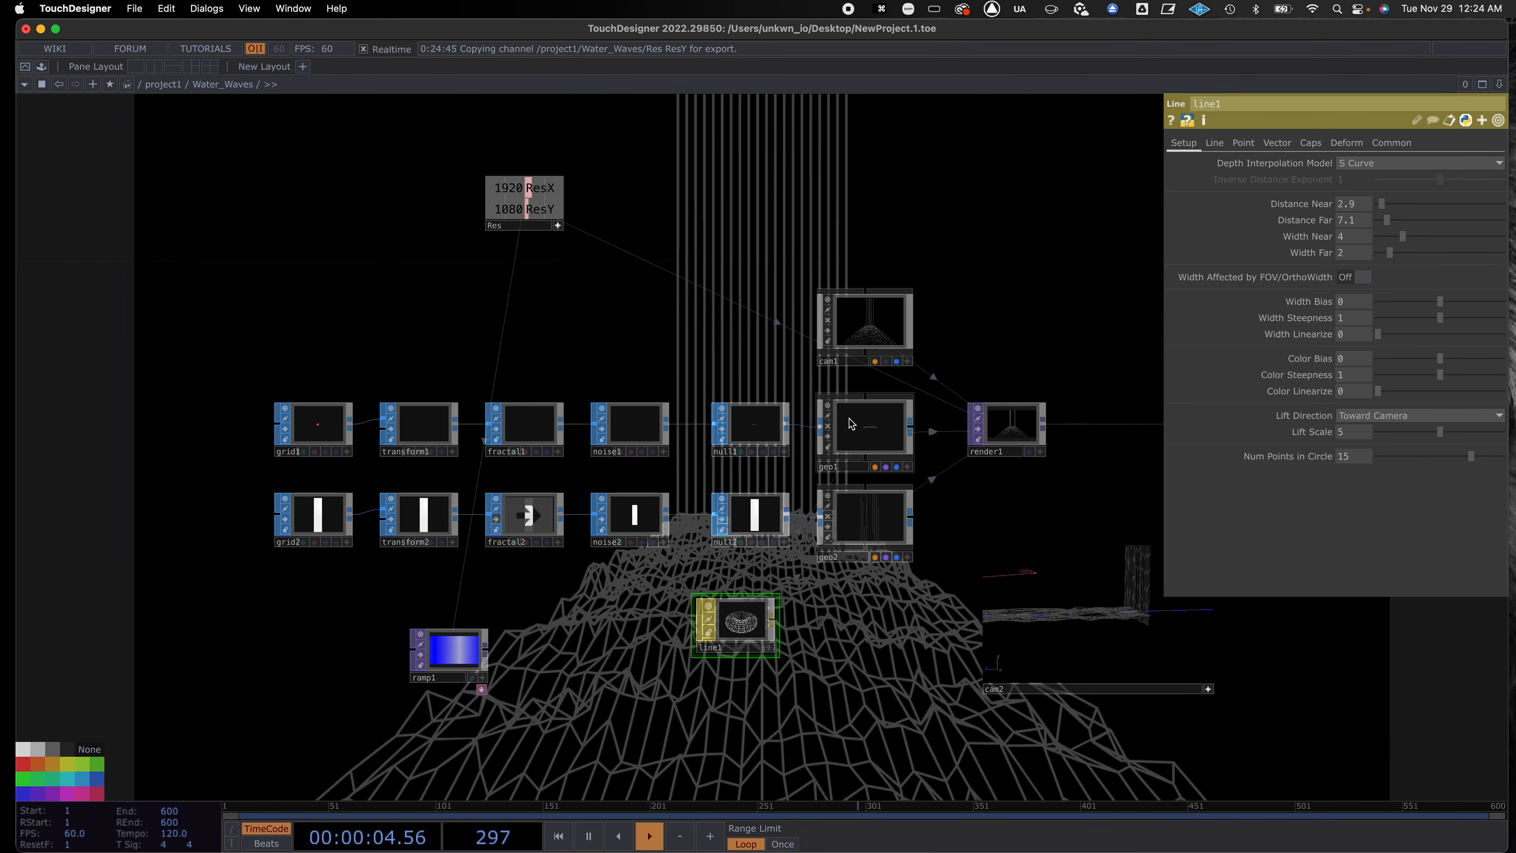
scroll(850, 454, "up", 5)
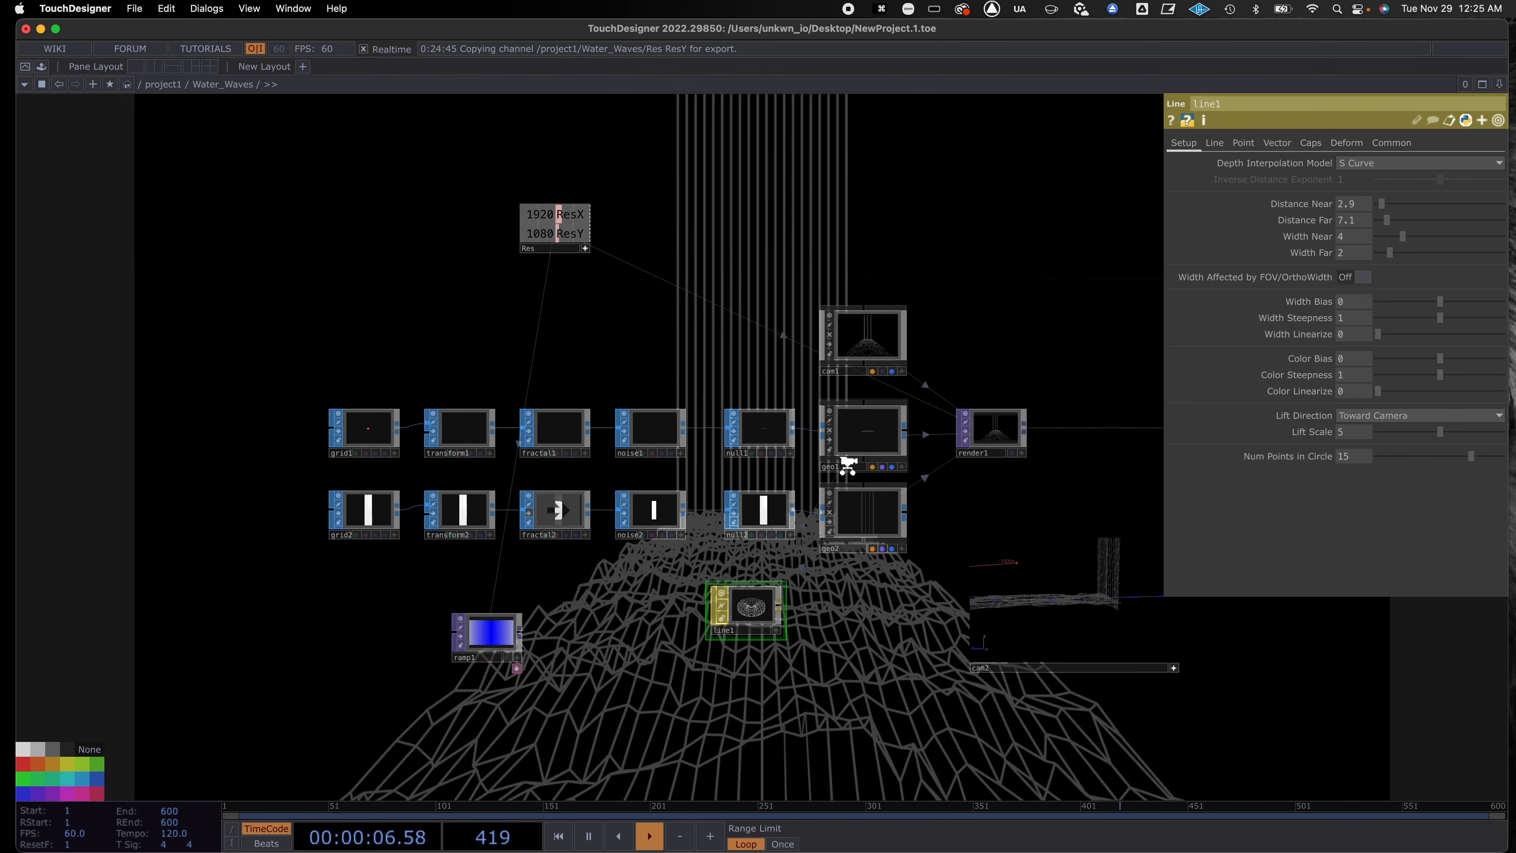
scroll(850, 468, "up", 2)
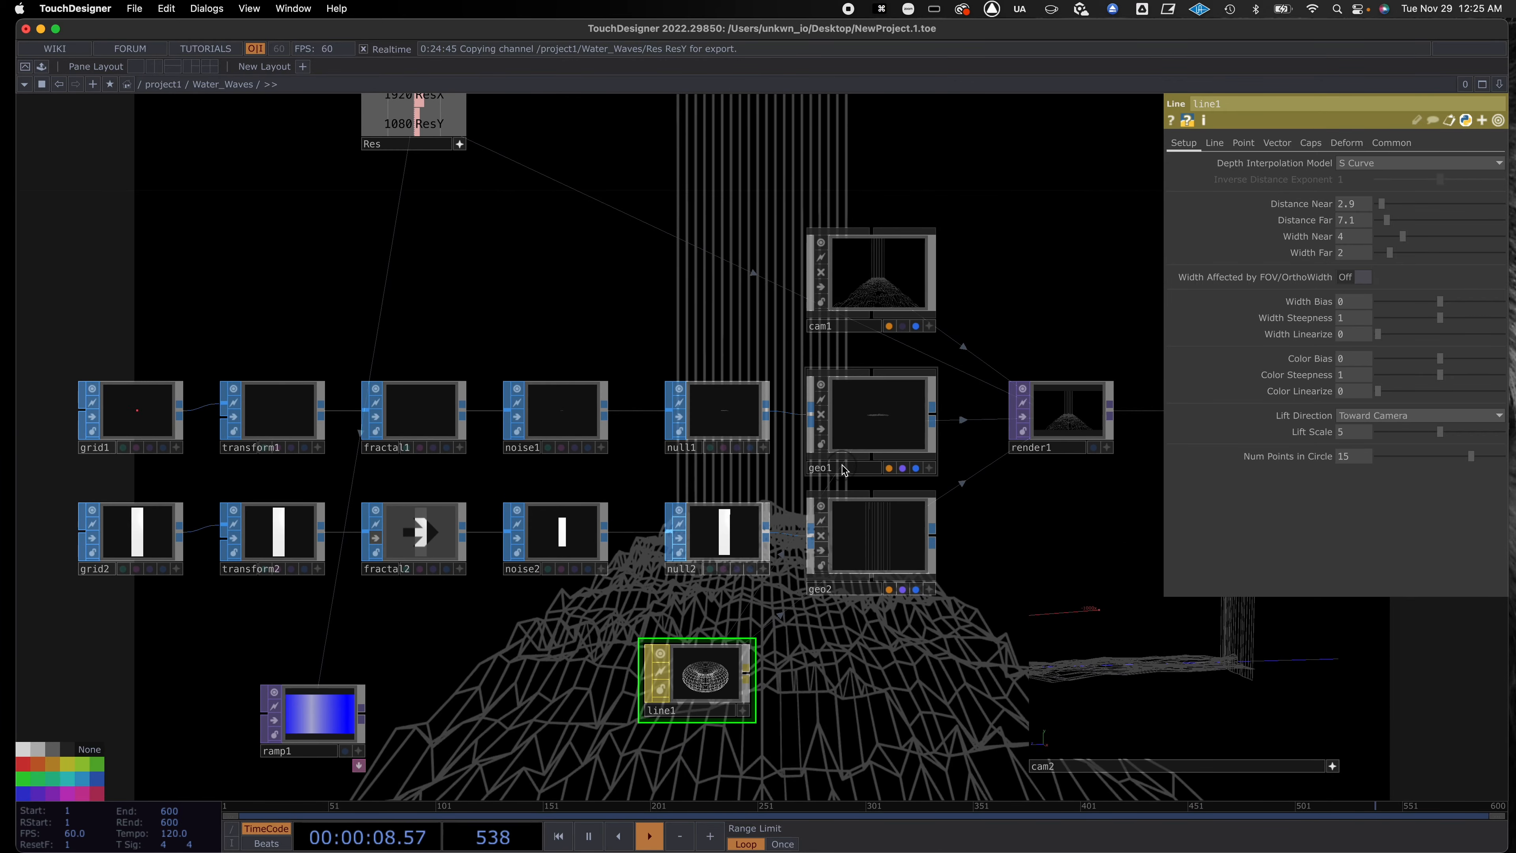
left_click(851, 468)
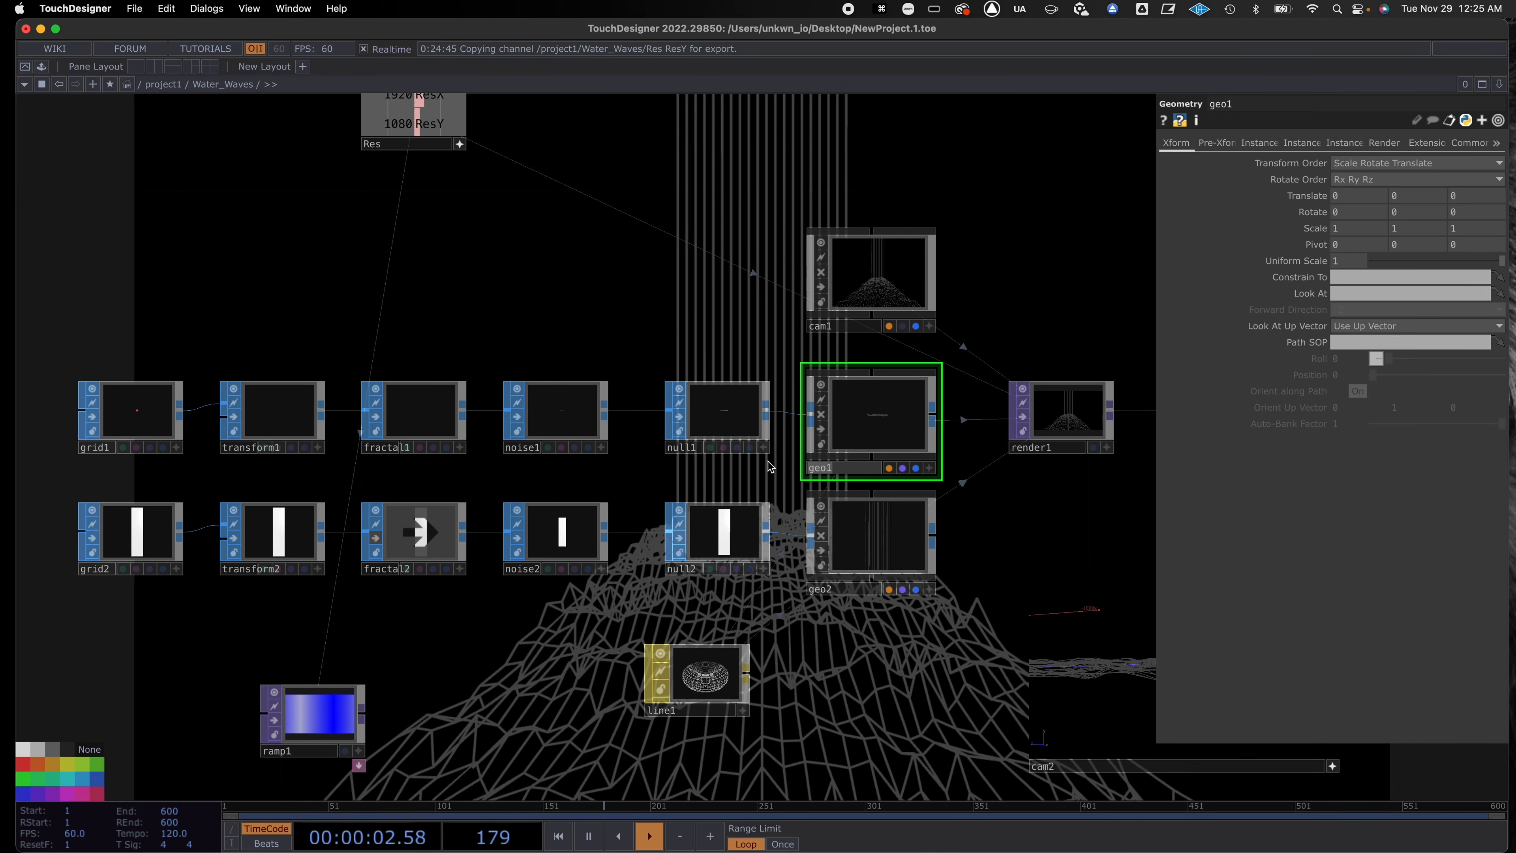
type("Waves")
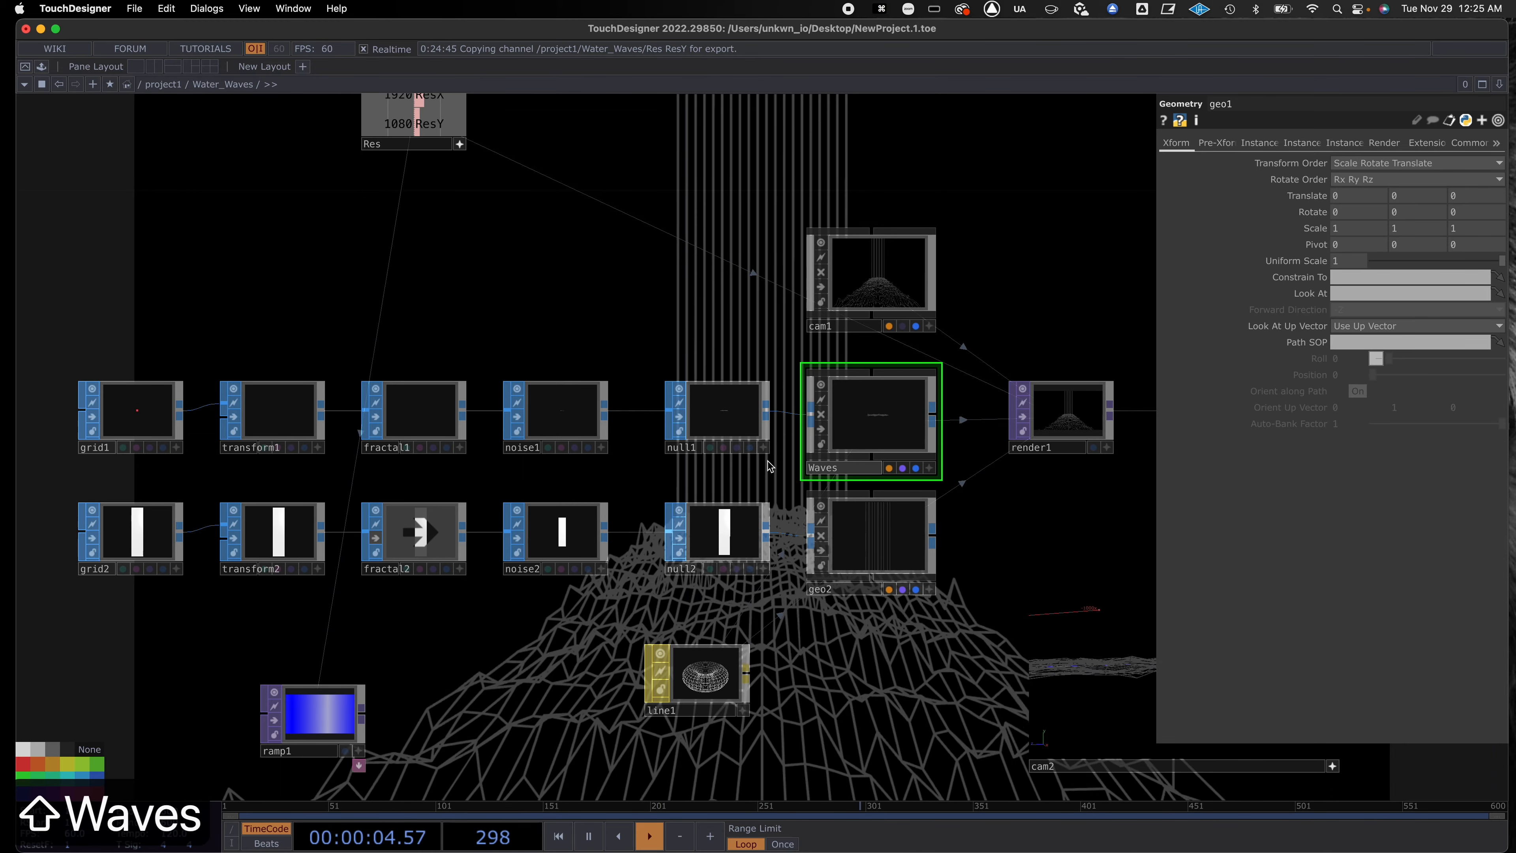
key("Return")
Rename the geometry component geo2 as Waterfall.
left_click(812, 591)
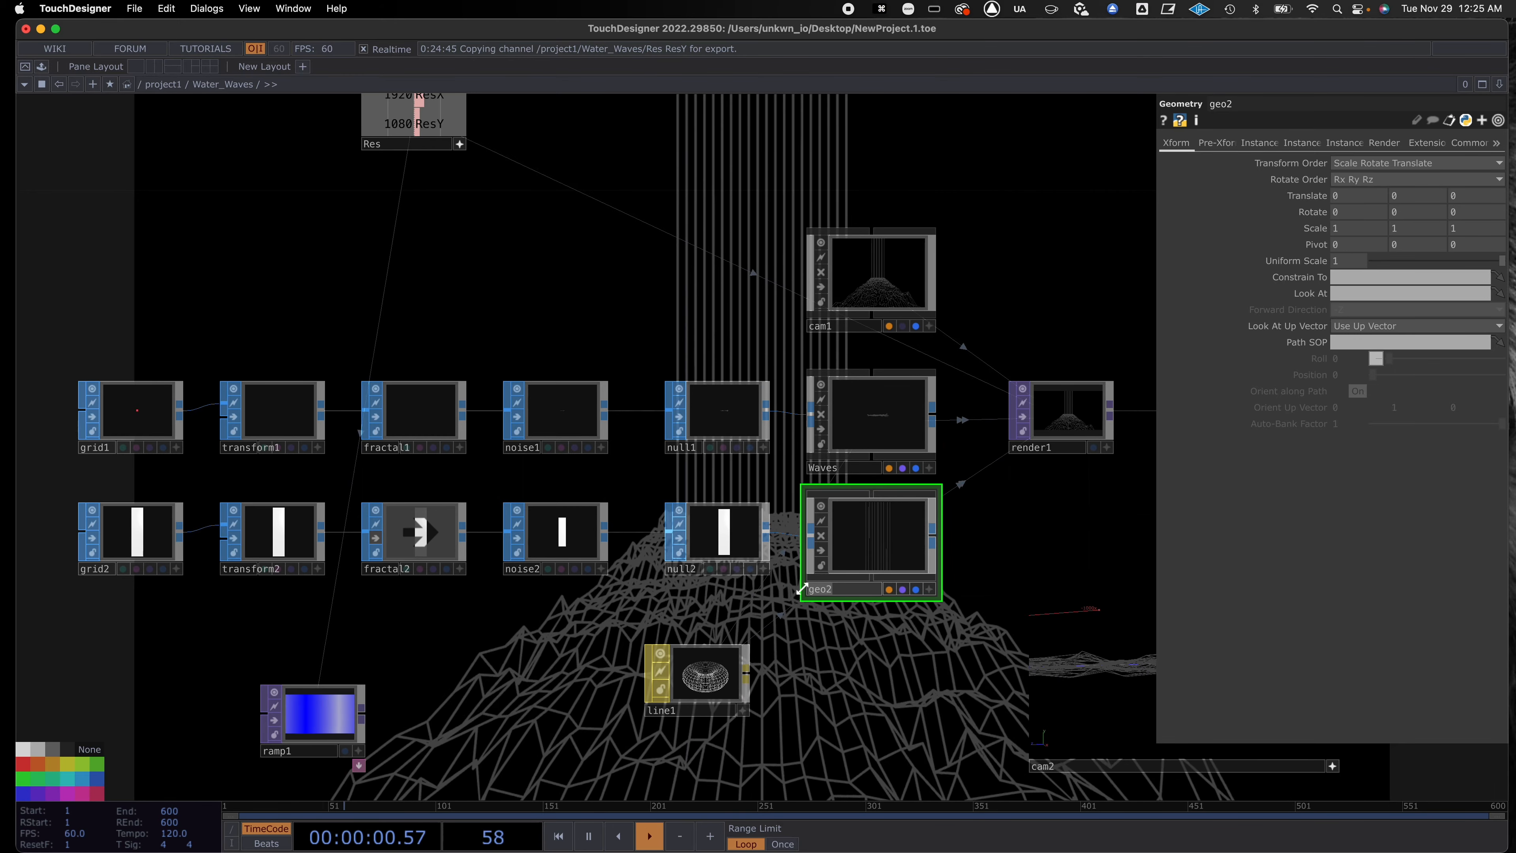
type("Water")
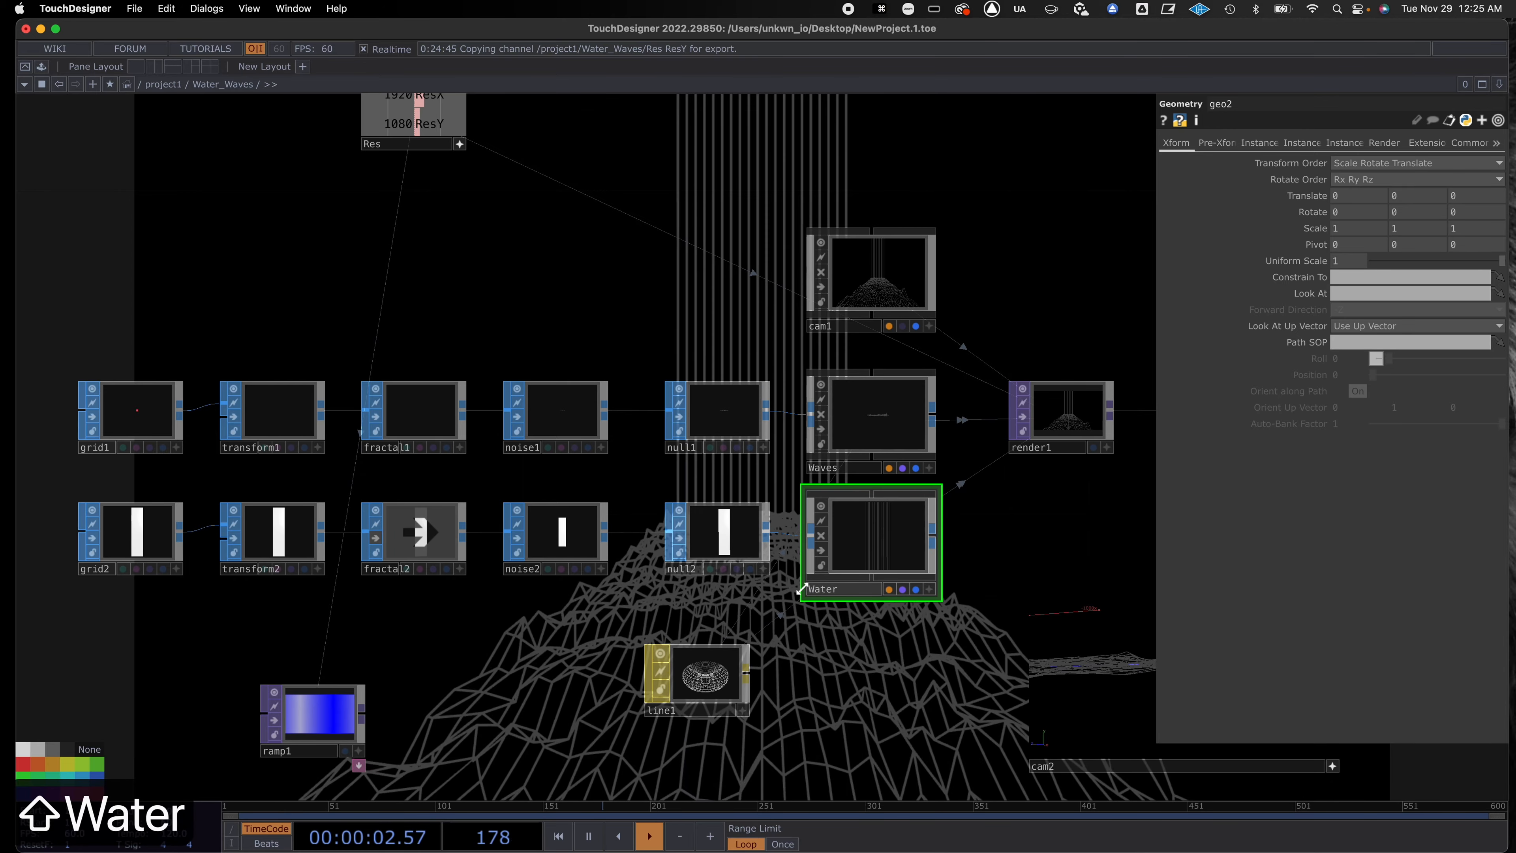
type("fall")
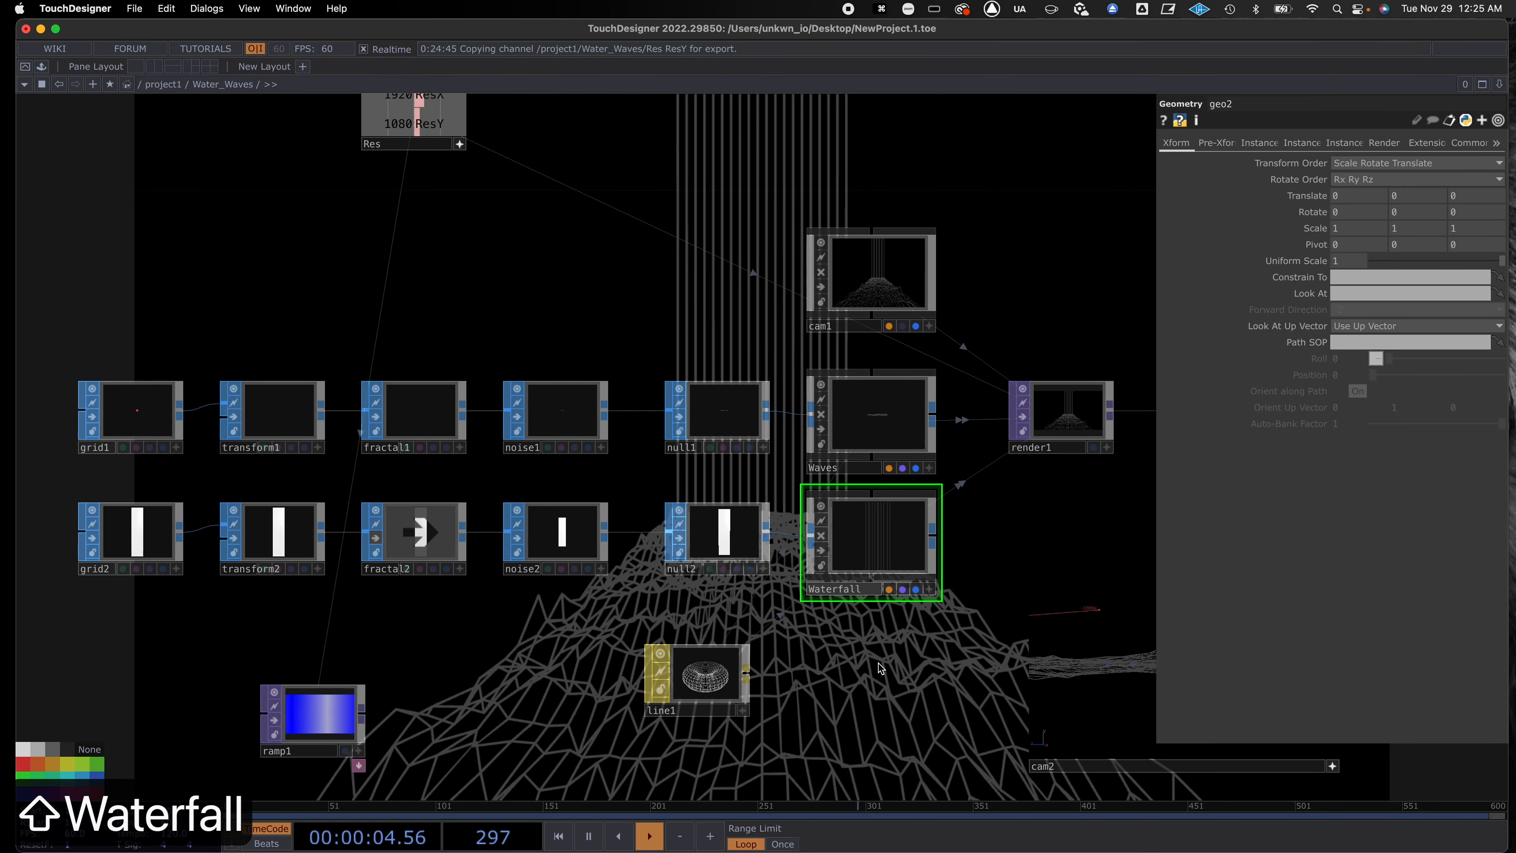
Align ramp1 beneath fractal2 and add a TOP to CHOP fed by ramp1 between it and line1.
scroll(864, 663, "down", 3)
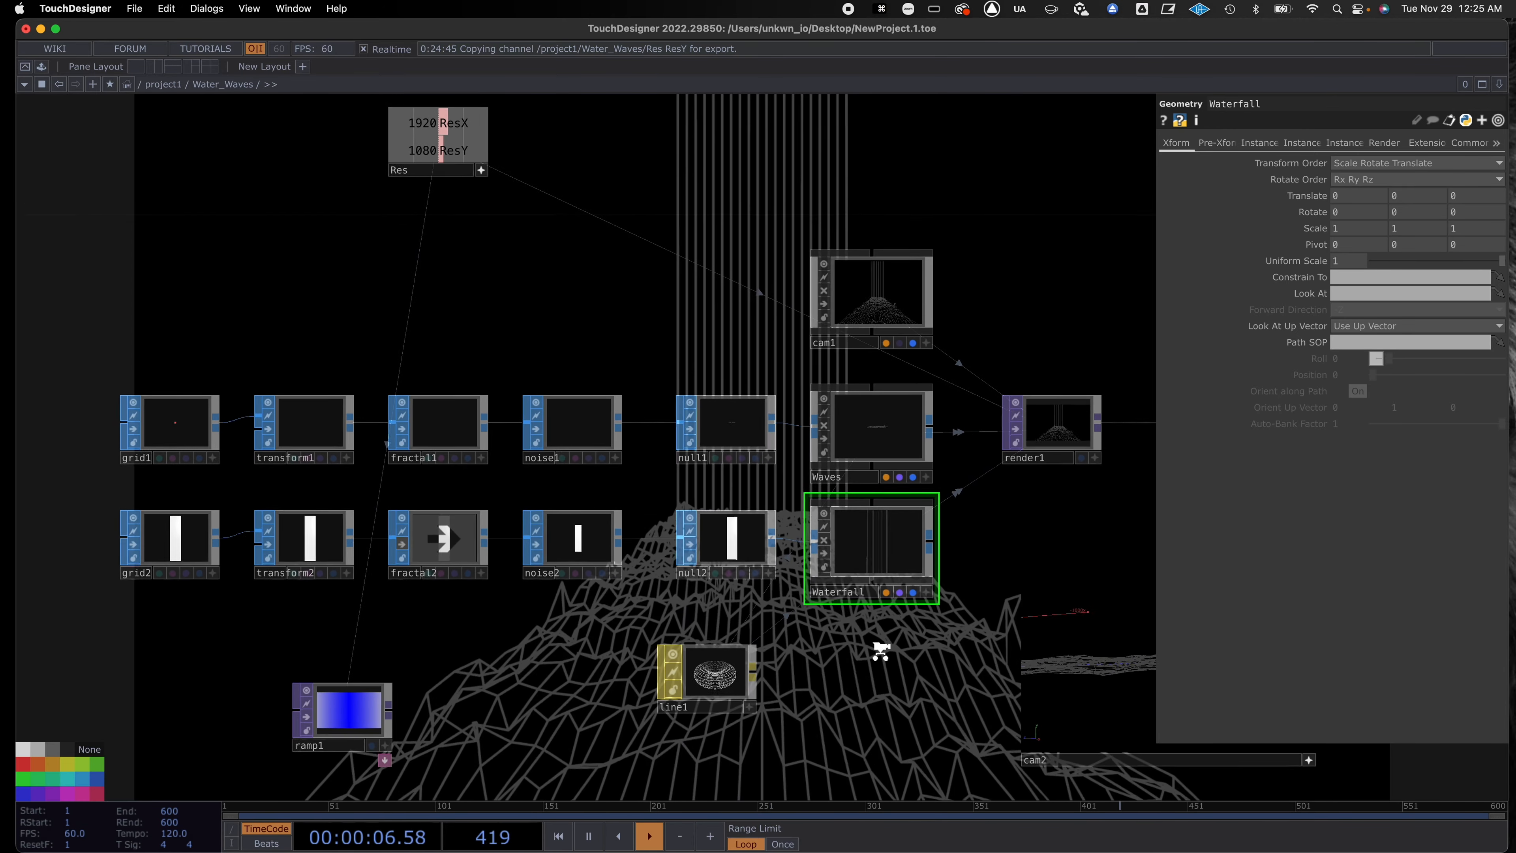
mouse_move(437, 708)
left_mouse_down()
mouse_move(334, 710)
mouse_move(419, 709)
left_mouse_up()
left_click_drag(478, 669, 477, 670)
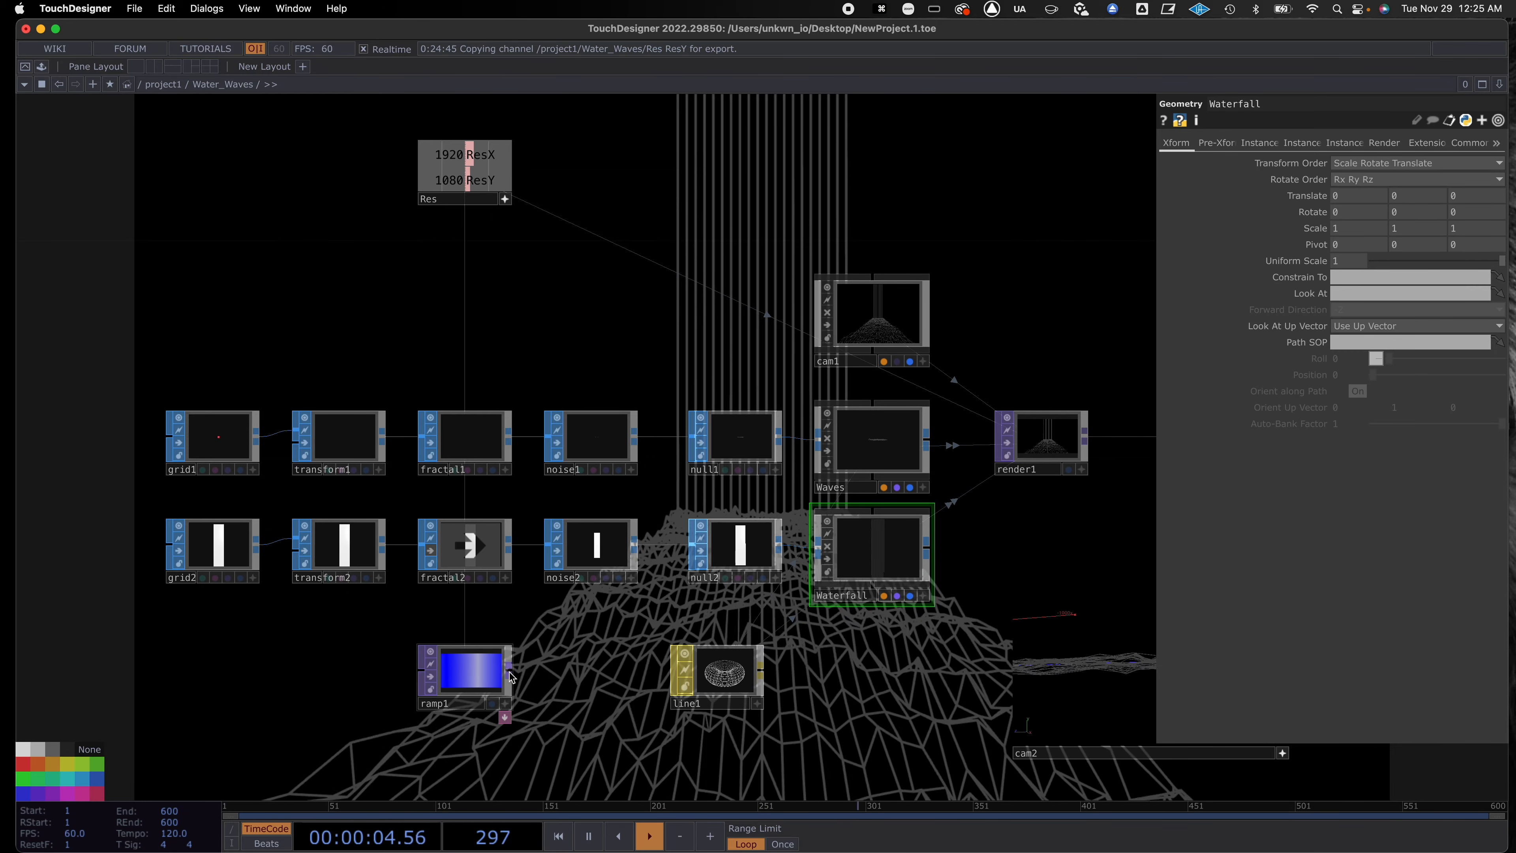
right_click(510, 676)
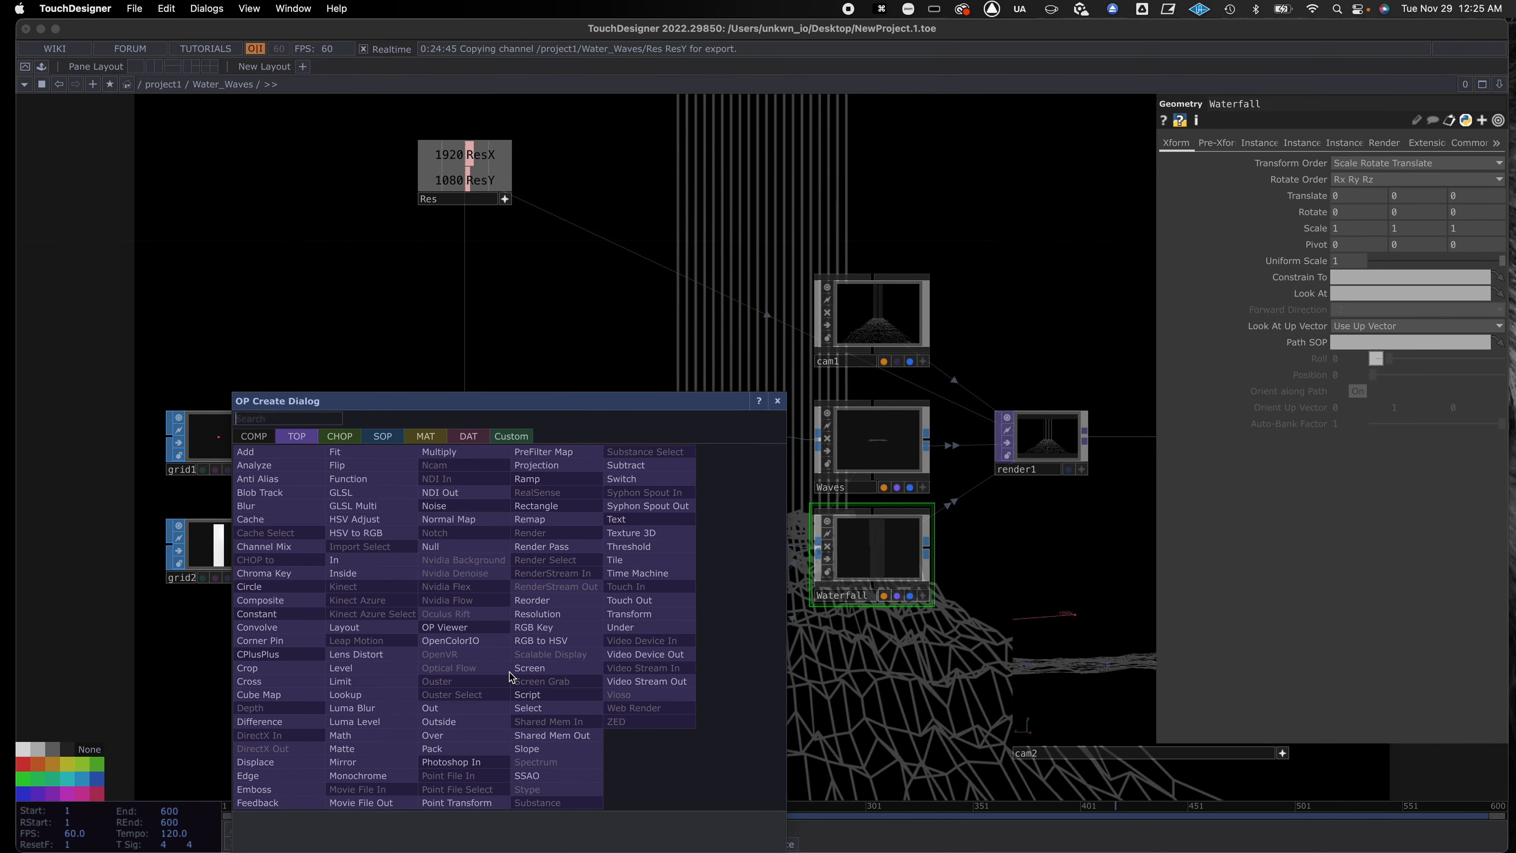
left_click(338, 437)
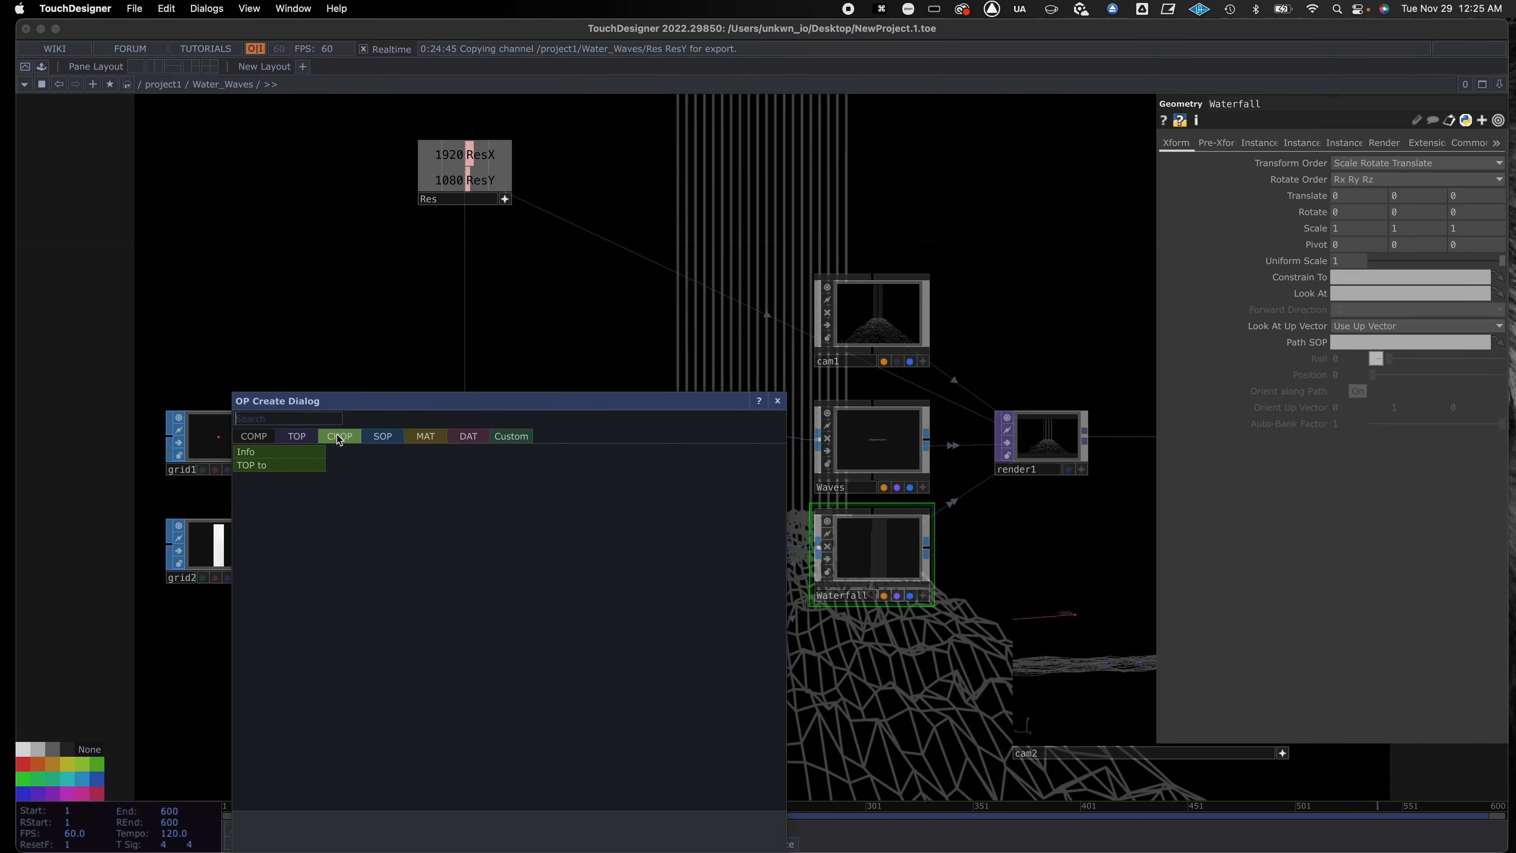
left_click(269, 465)
left_click(577, 677)
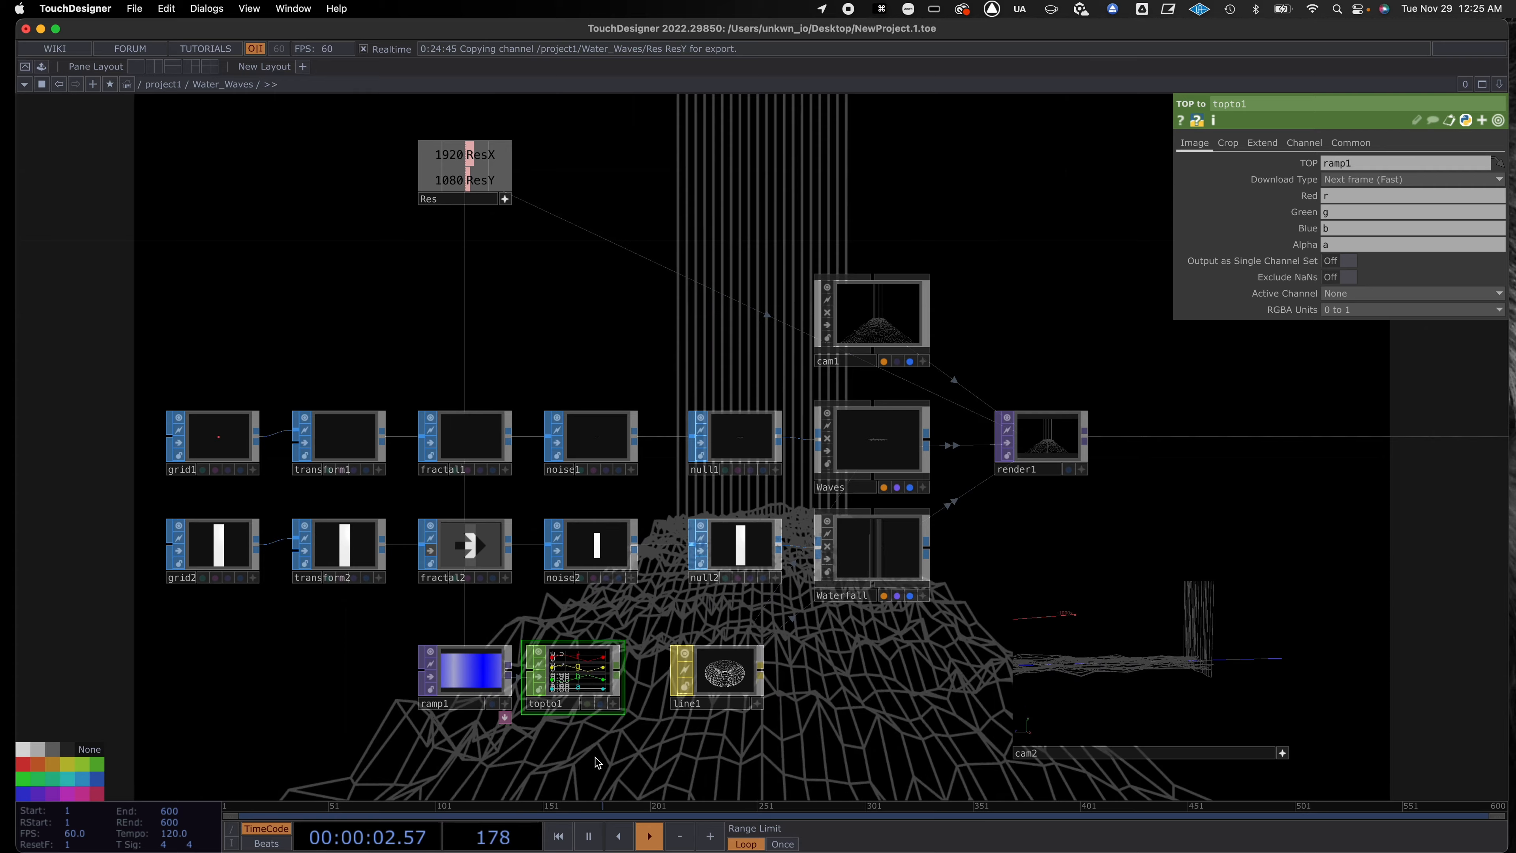
Clear the Alpha channel name on topto1 so it outputs only r, g and b.
left_click_drag(574, 727, 531, 645)
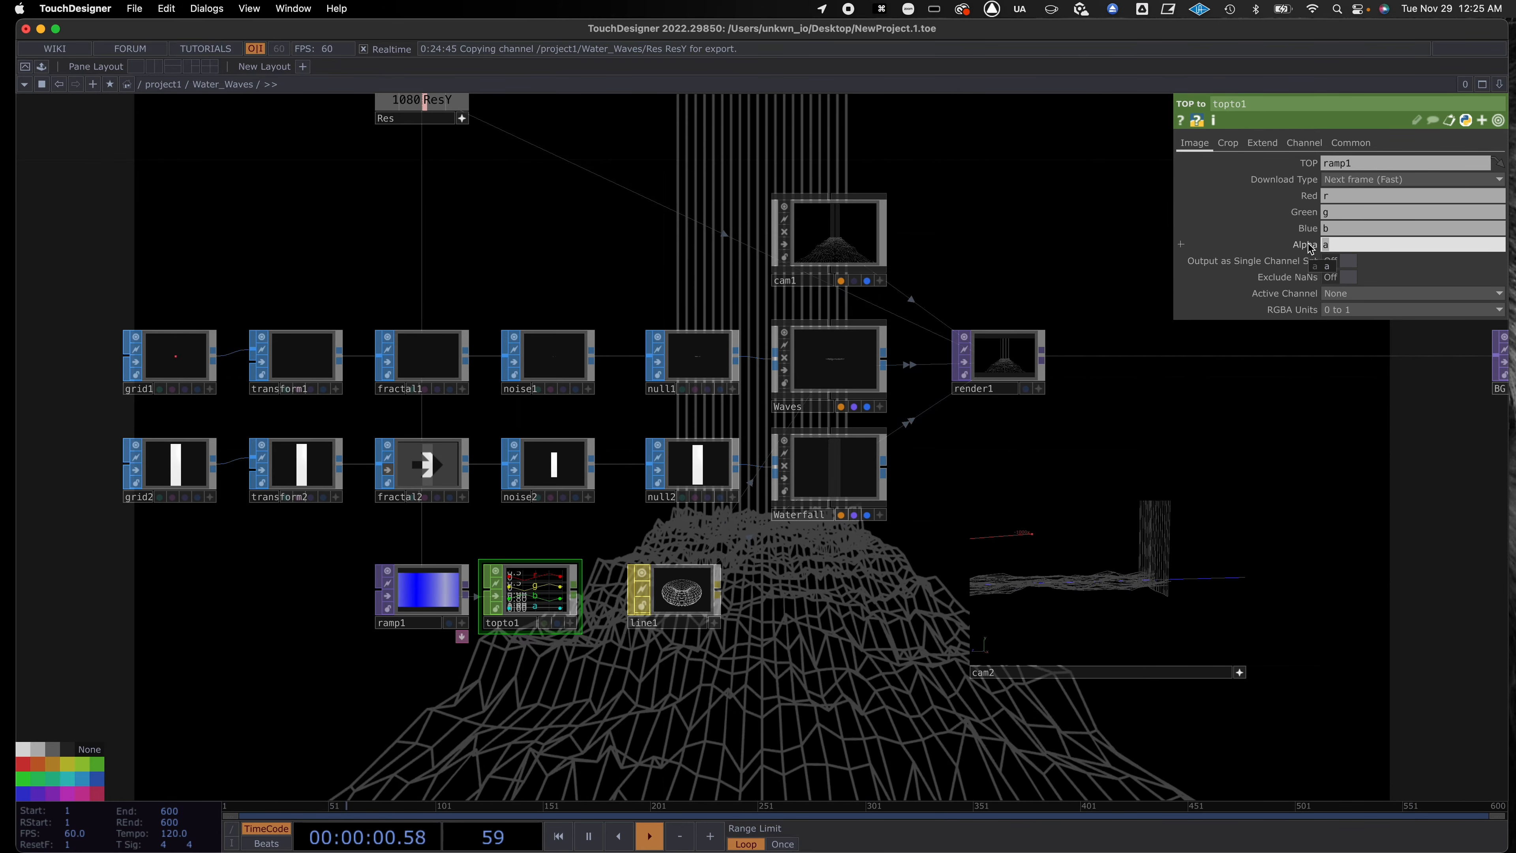
key("BackSpace")
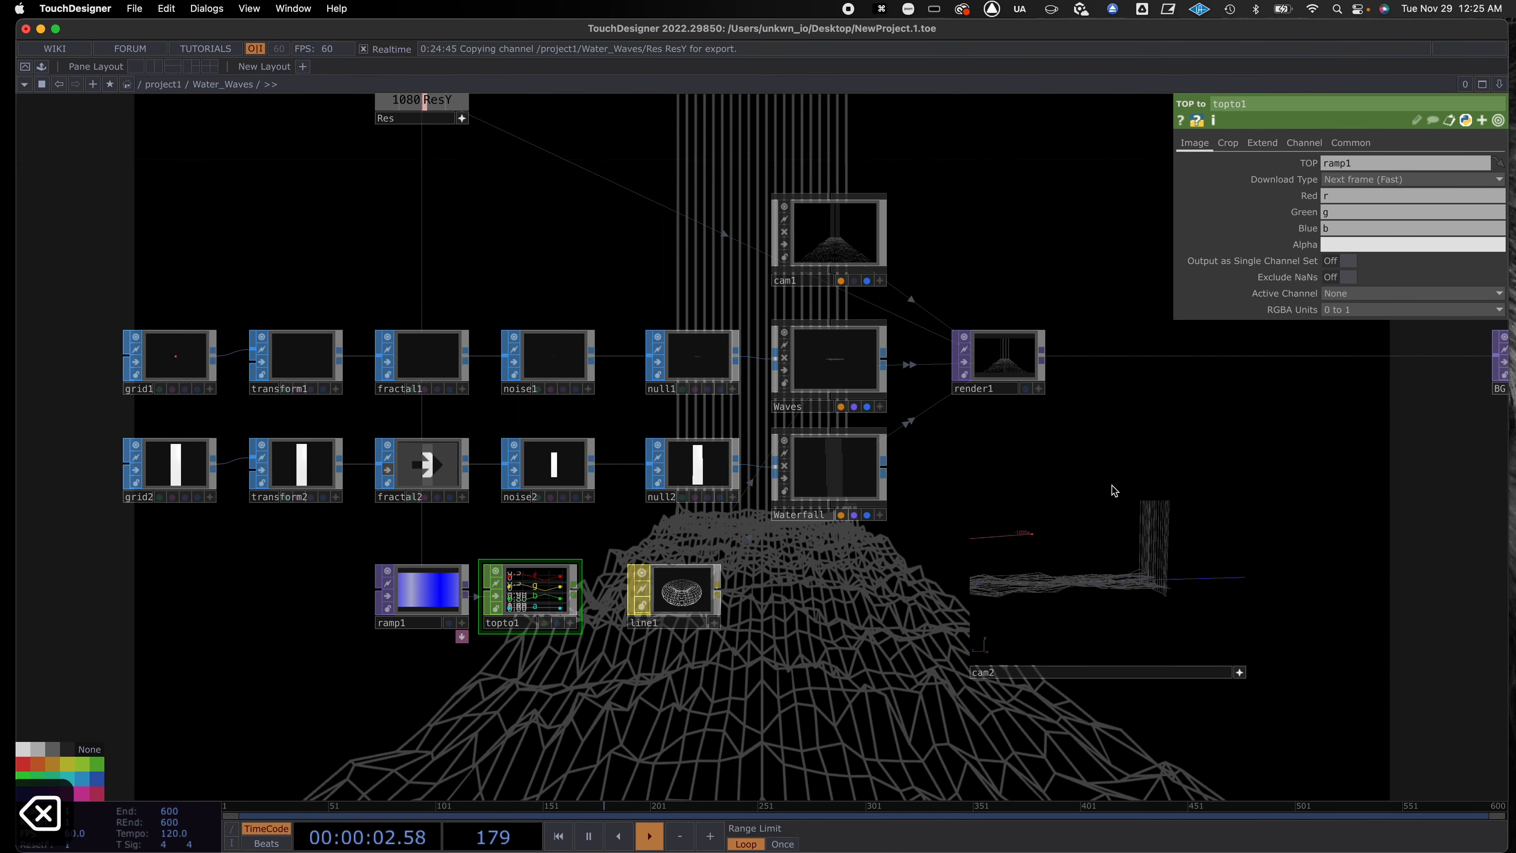
left_click(1099, 459)
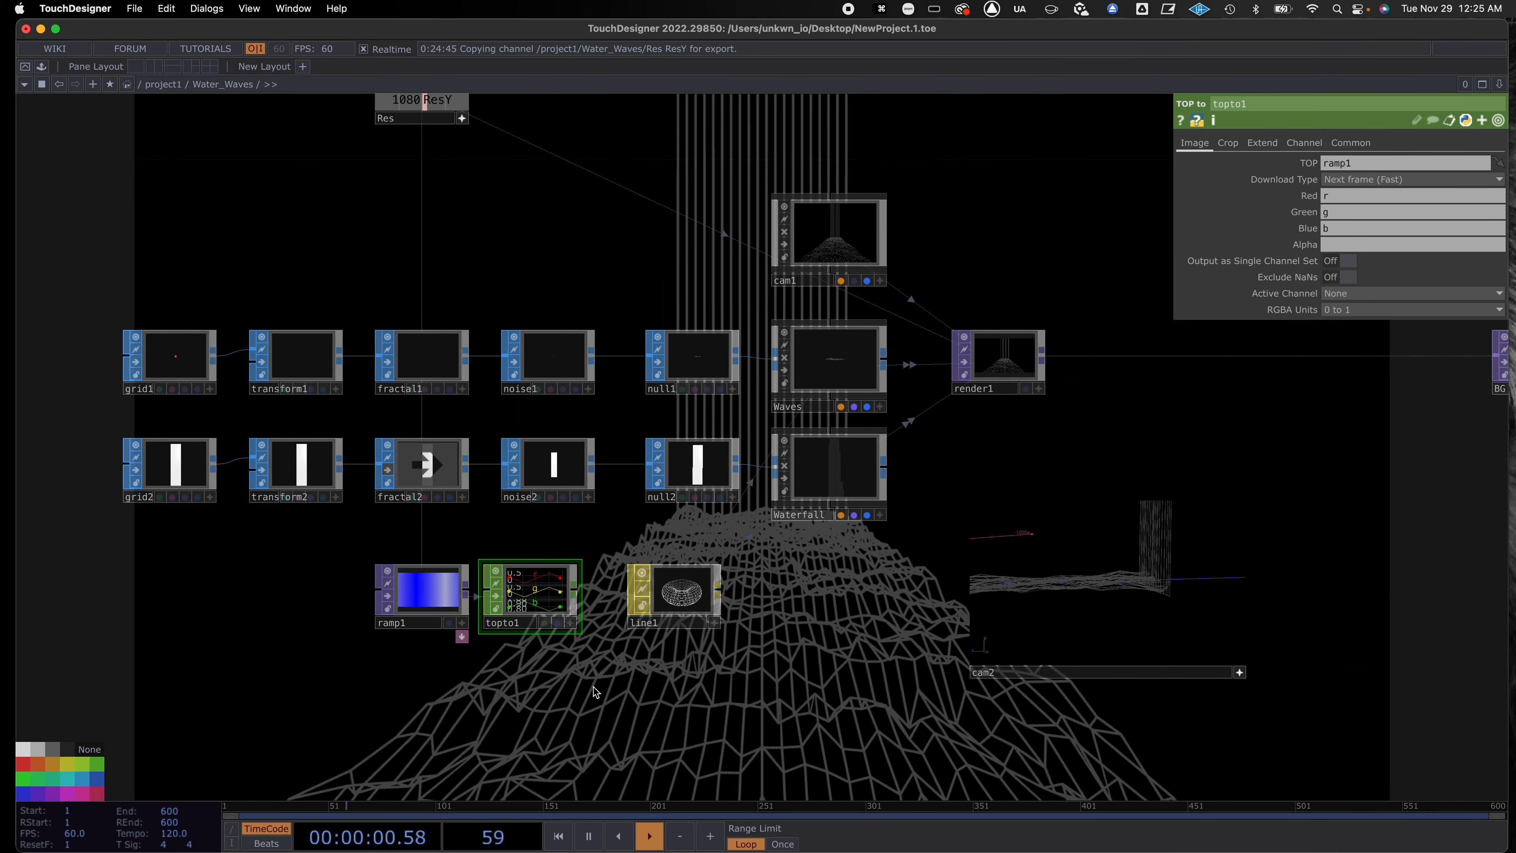
Drive line1's Line Near Color from the r, g and b channels of topto1 using CHOP references.
scroll(594, 688, "up", 3)
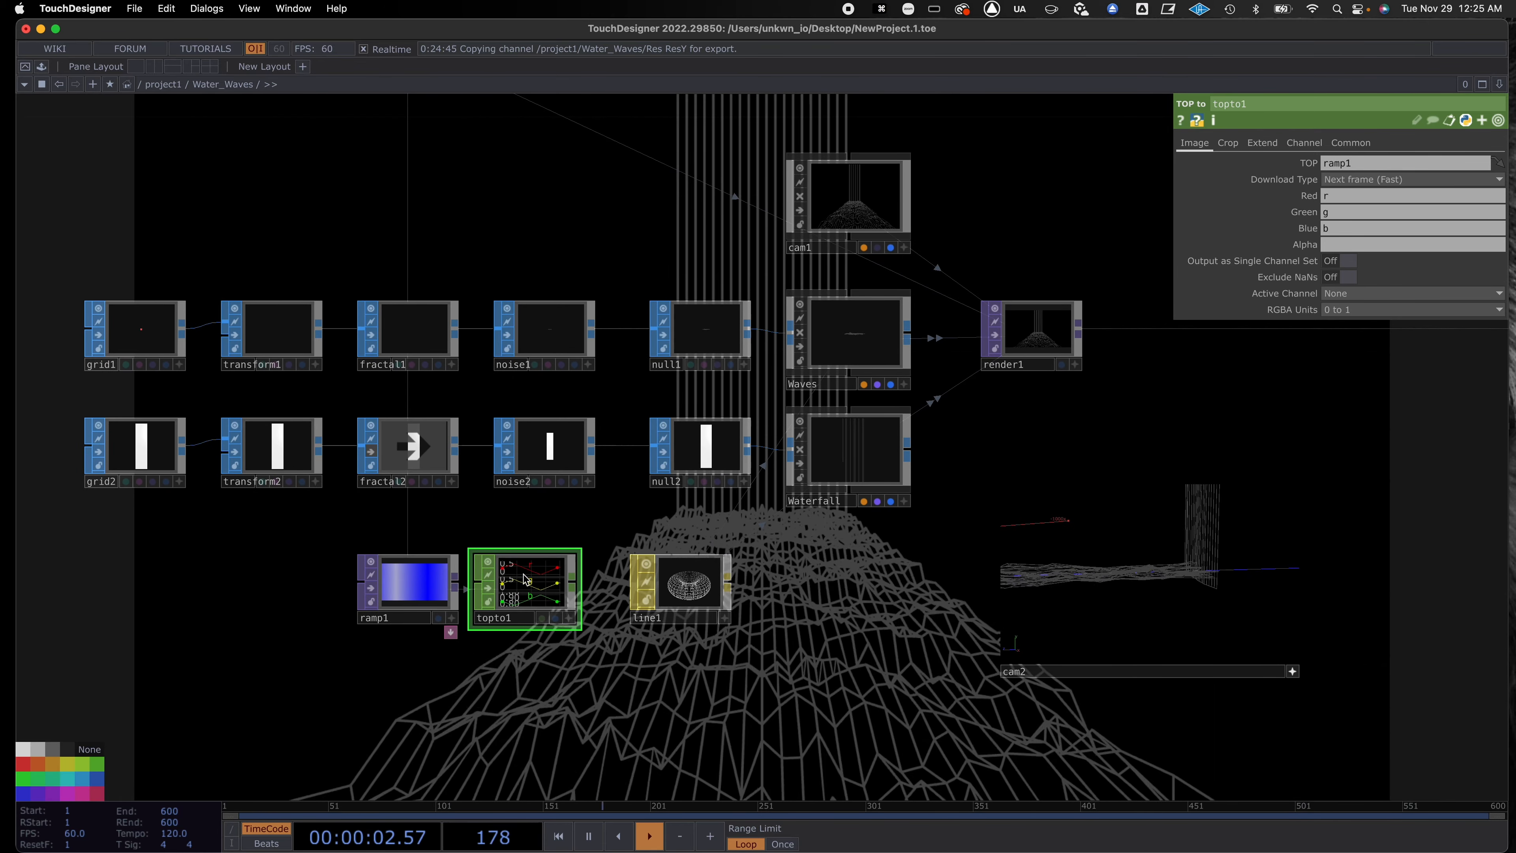
left_click(673, 584)
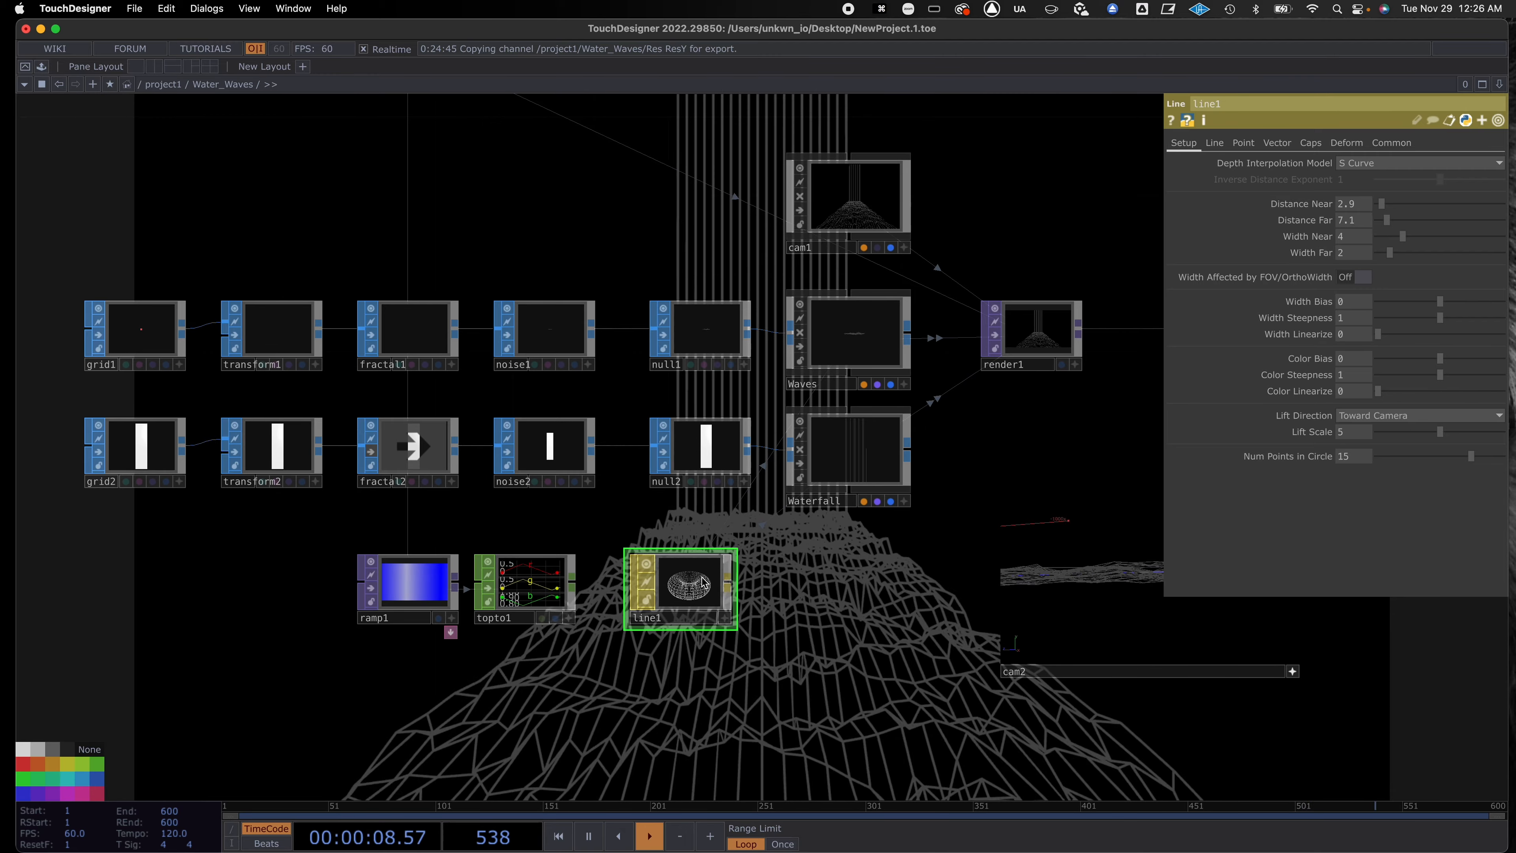
left_click(1218, 146)
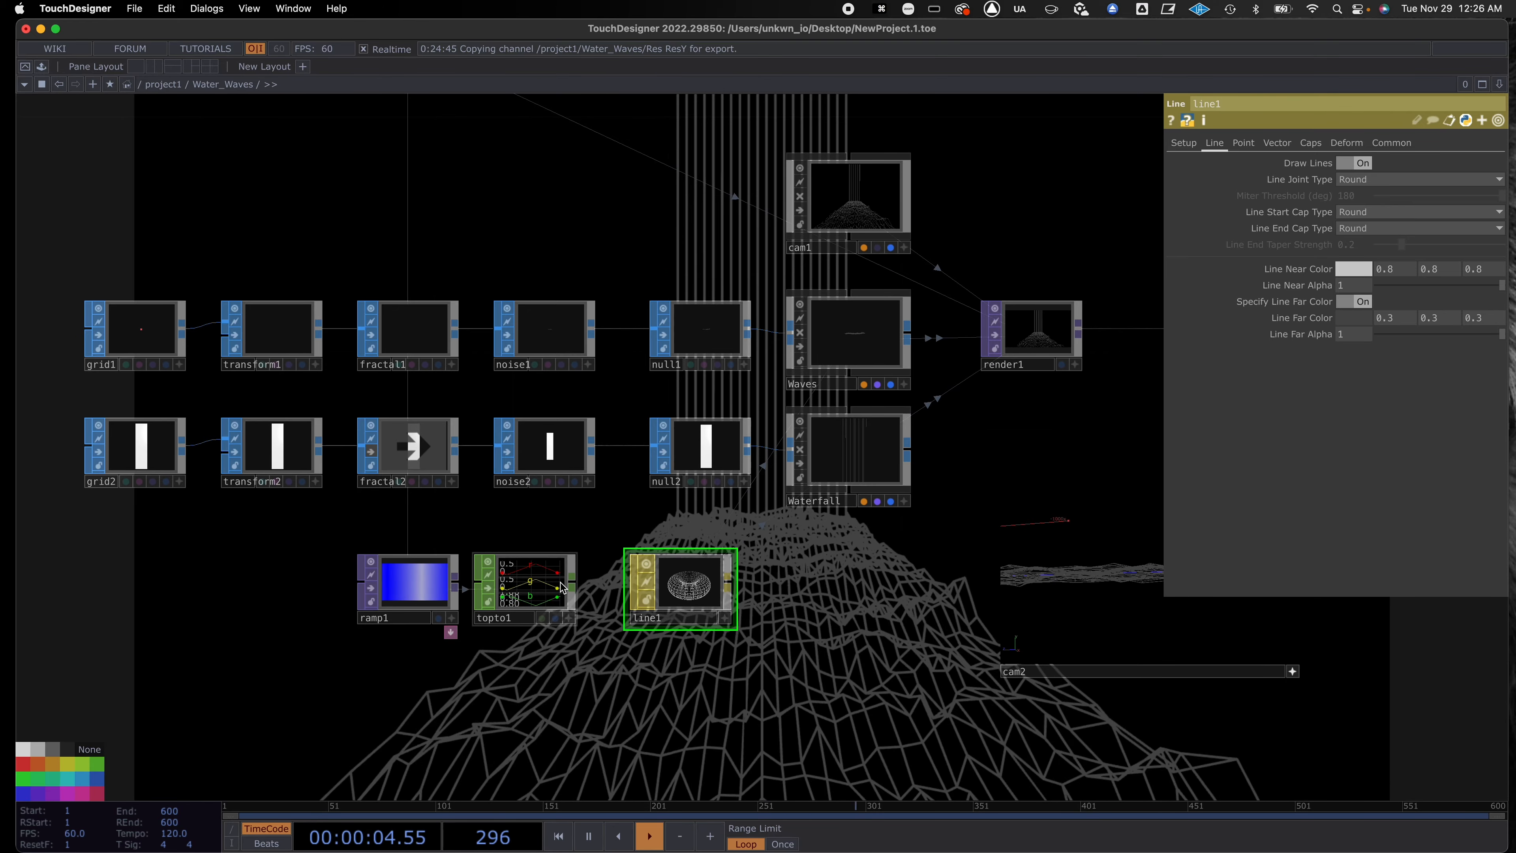
left_click(568, 617)
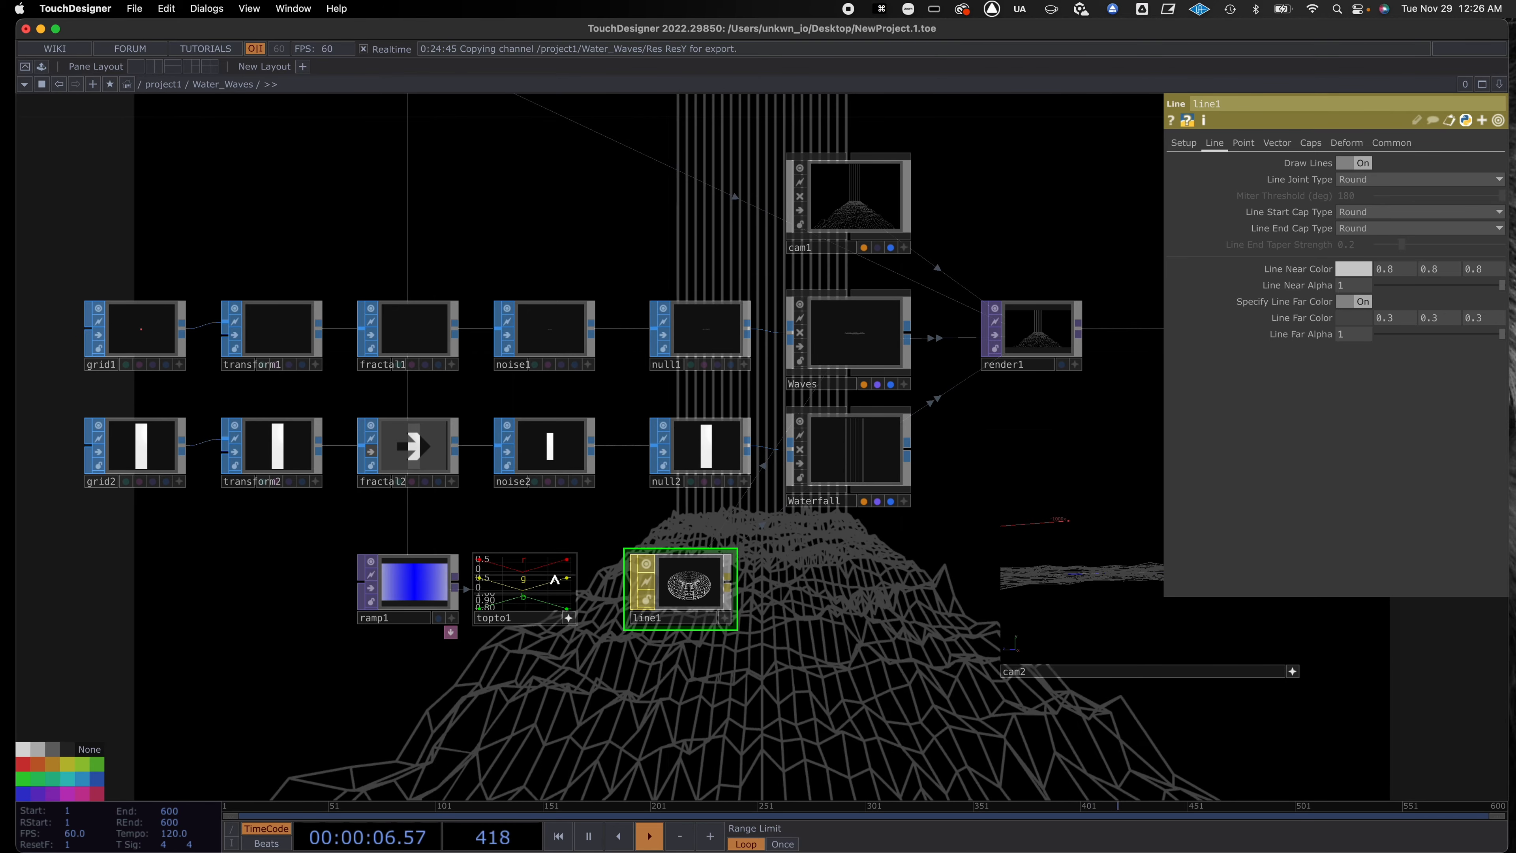
left_click_drag(524, 561, 1377, 284)
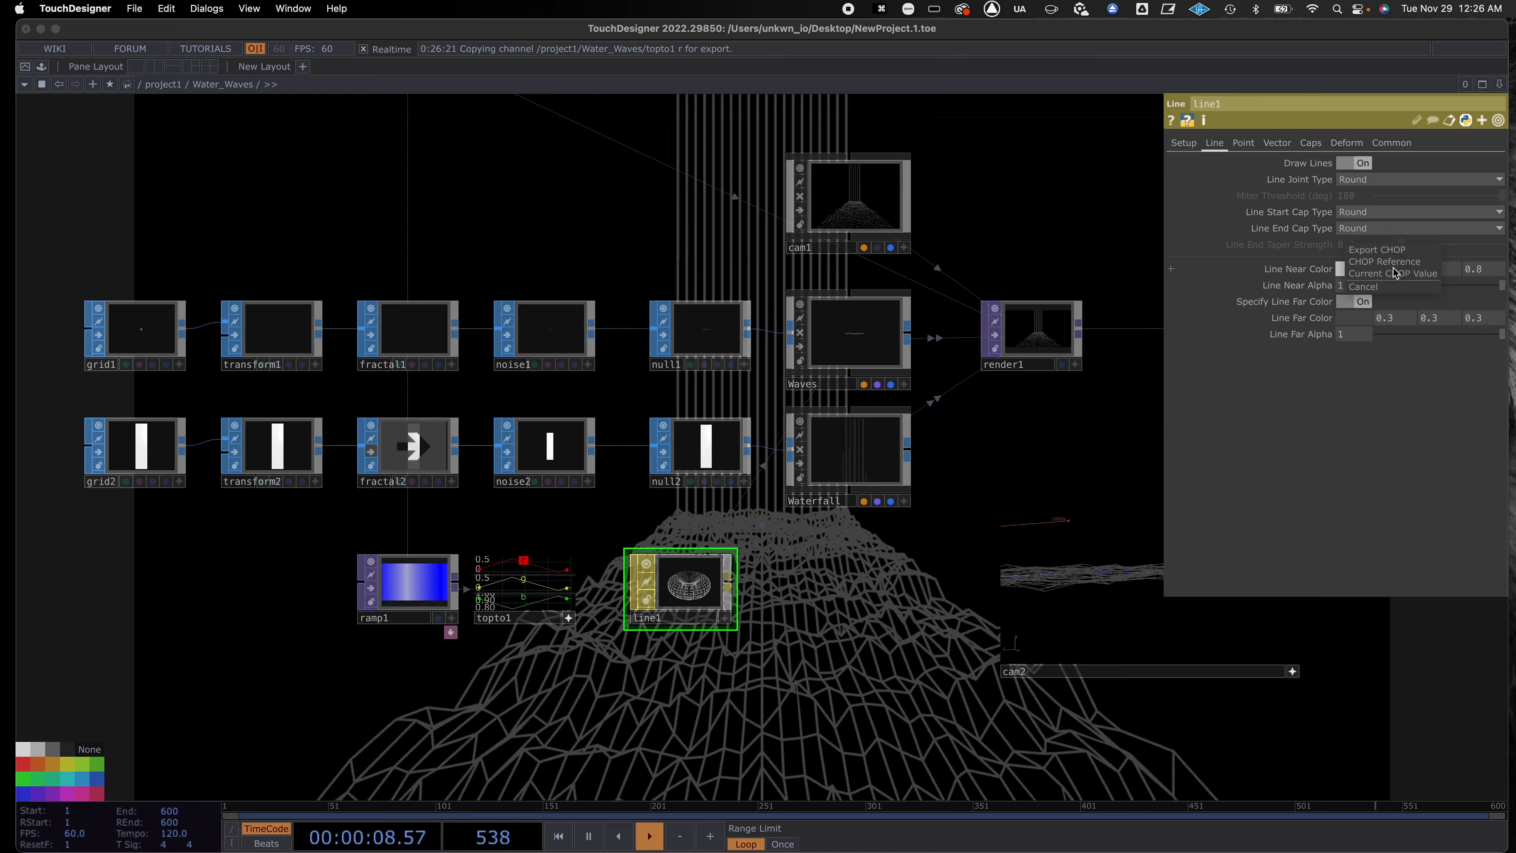
left_click(1395, 265)
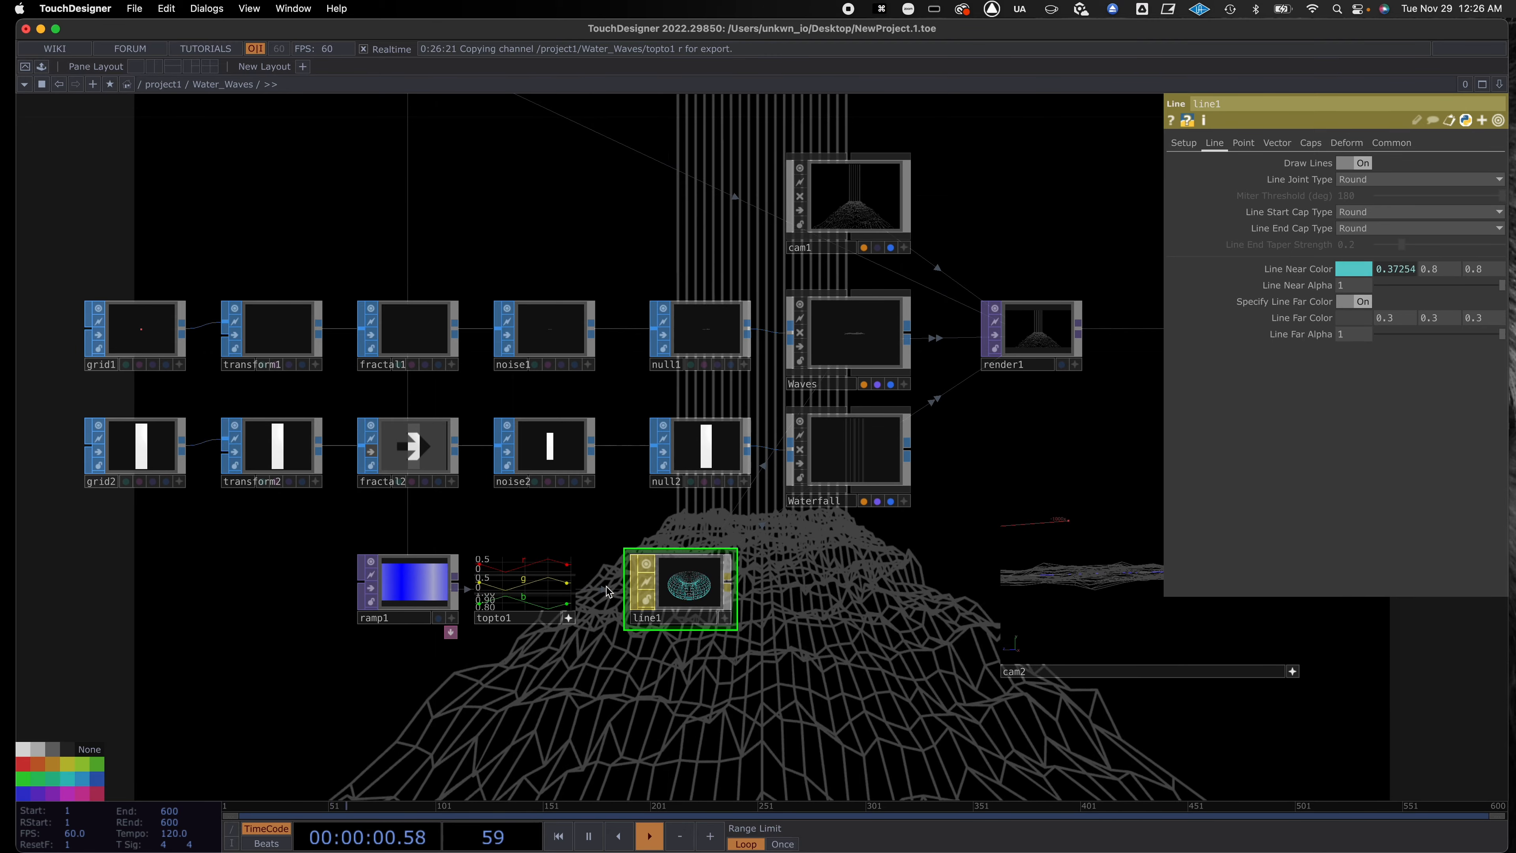
left_click_drag(524, 579, 1424, 269)
left_click(1445, 262)
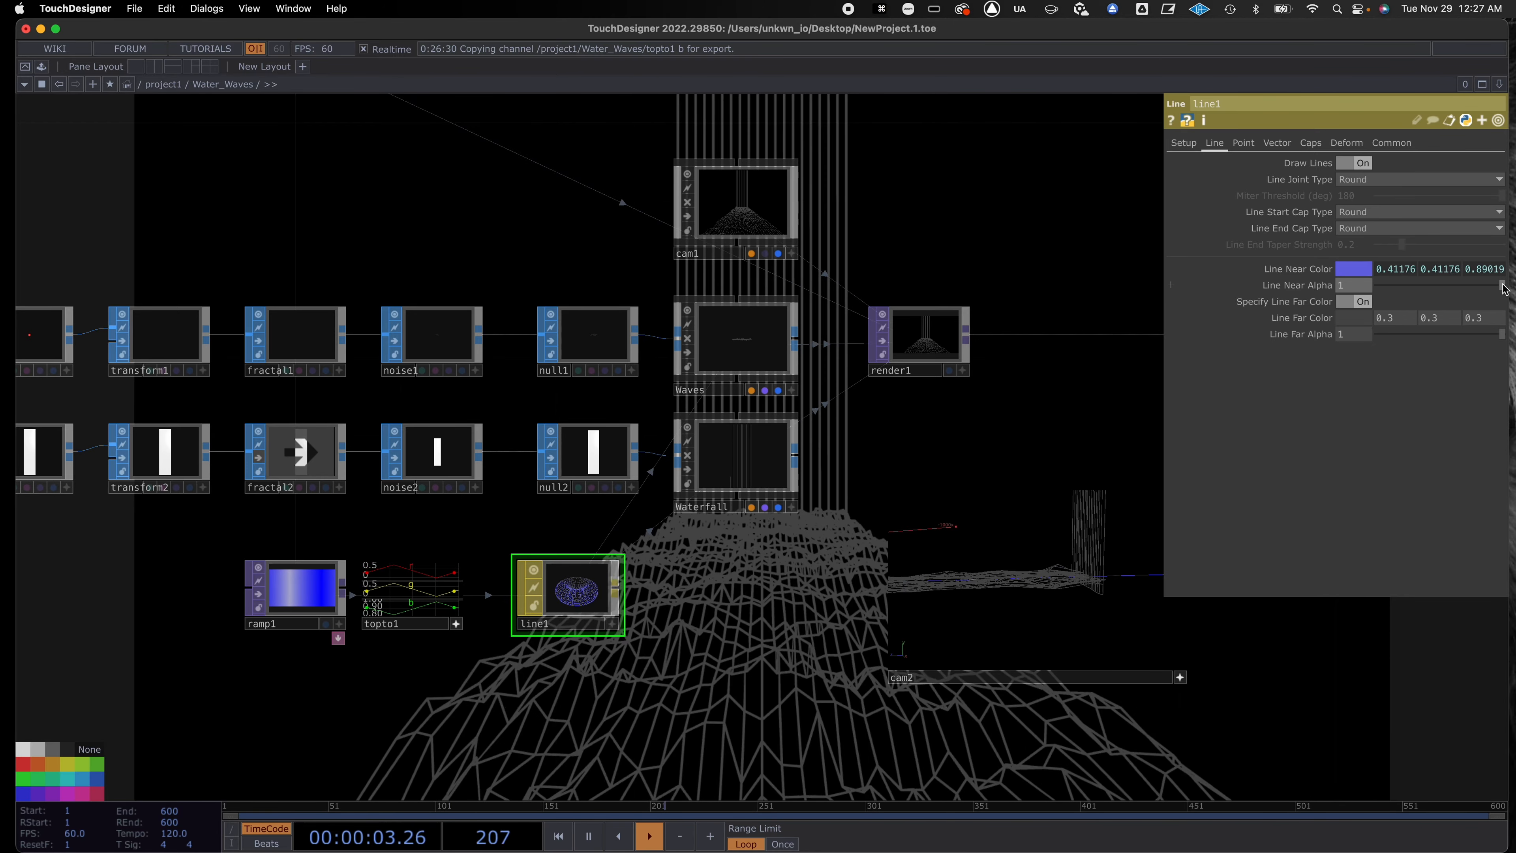
Test line1 with Specify Line Far Color off and on, and set Line Near Alpha to about 0.637 and Line Far Alpha to about 0.976.
left_click_drag(1499, 290, 1393, 297)
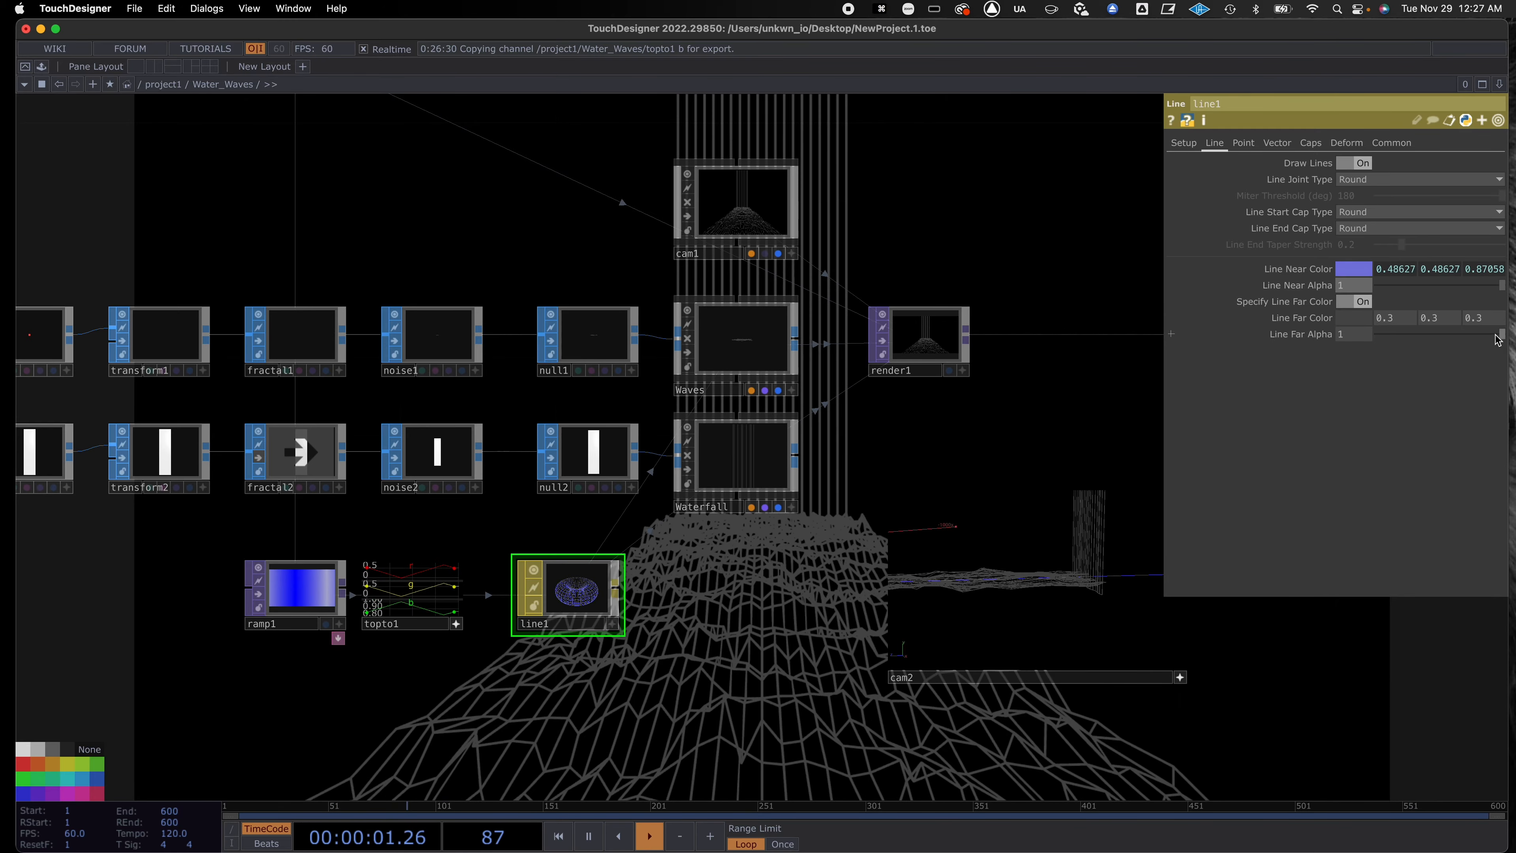
mouse_move(1497, 334)
left_mouse_down()
mouse_move(1452, 339)
mouse_move(1496, 336)
left_mouse_up()
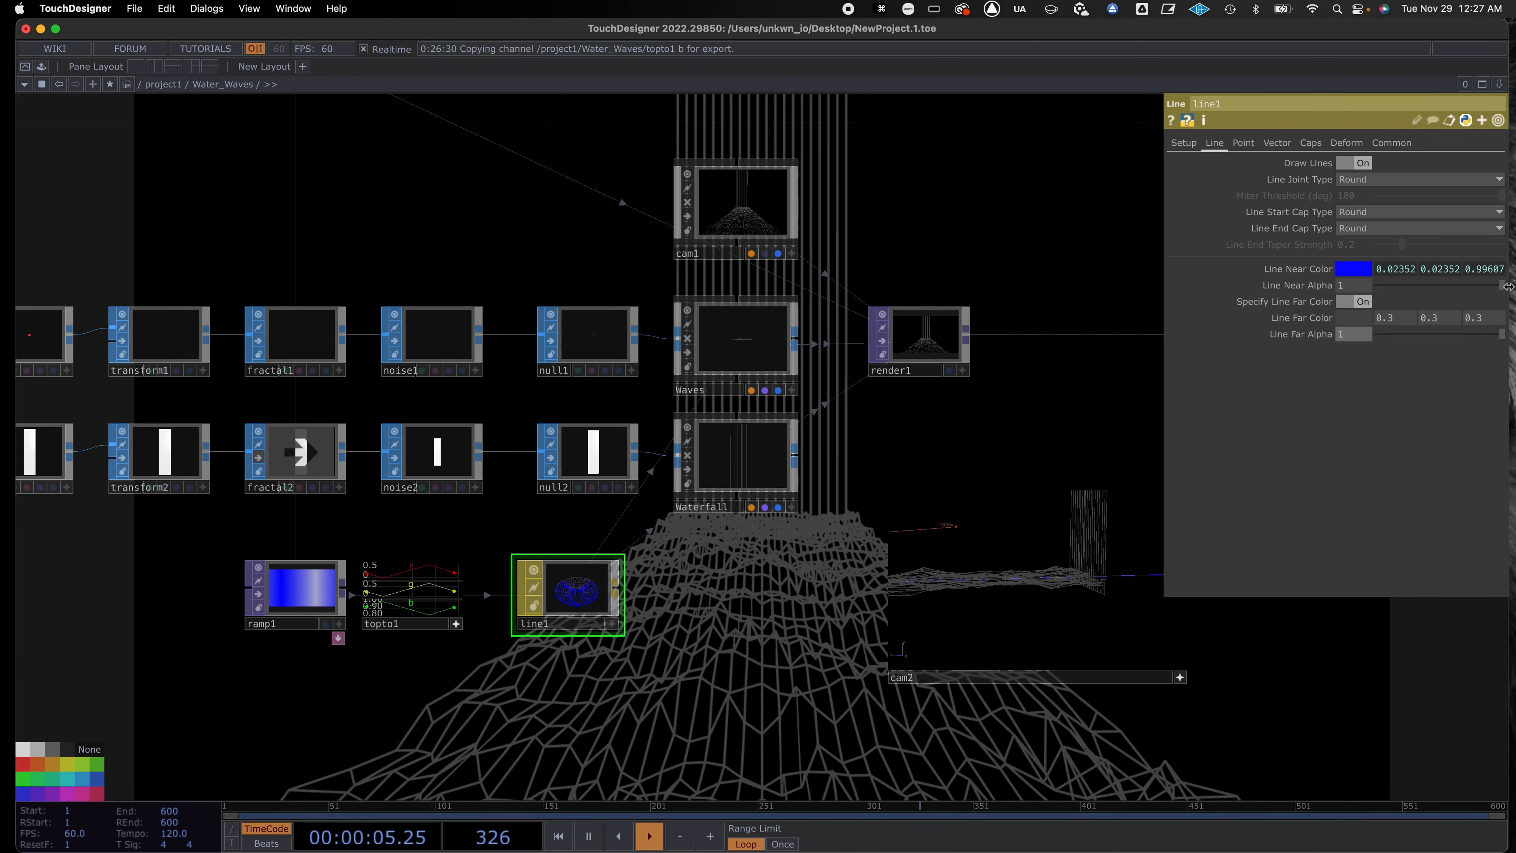
left_click(1365, 303)
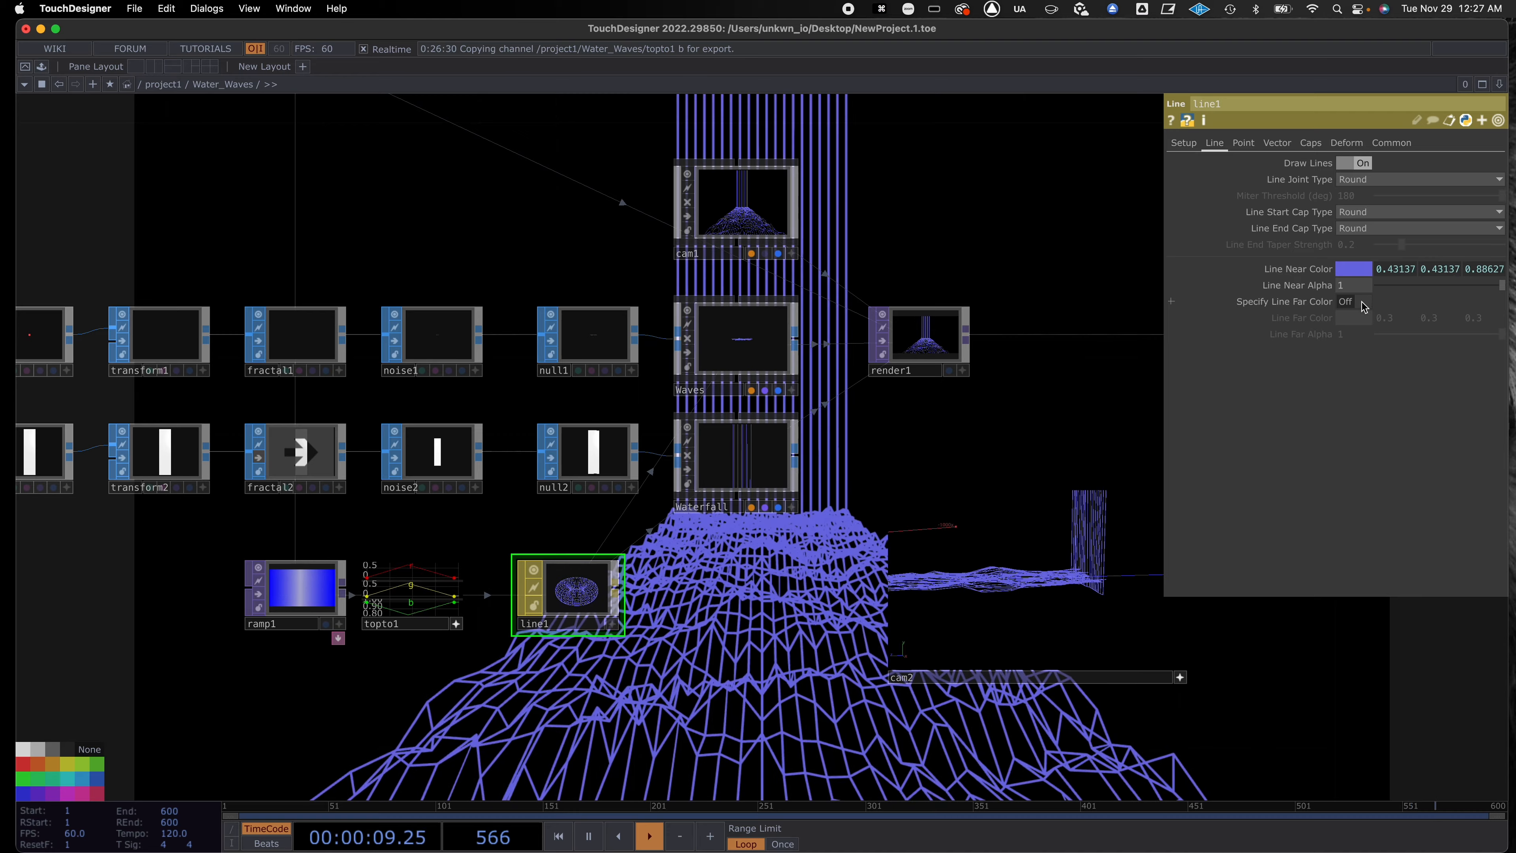
left_click_drag(1501, 286, 1454, 292)
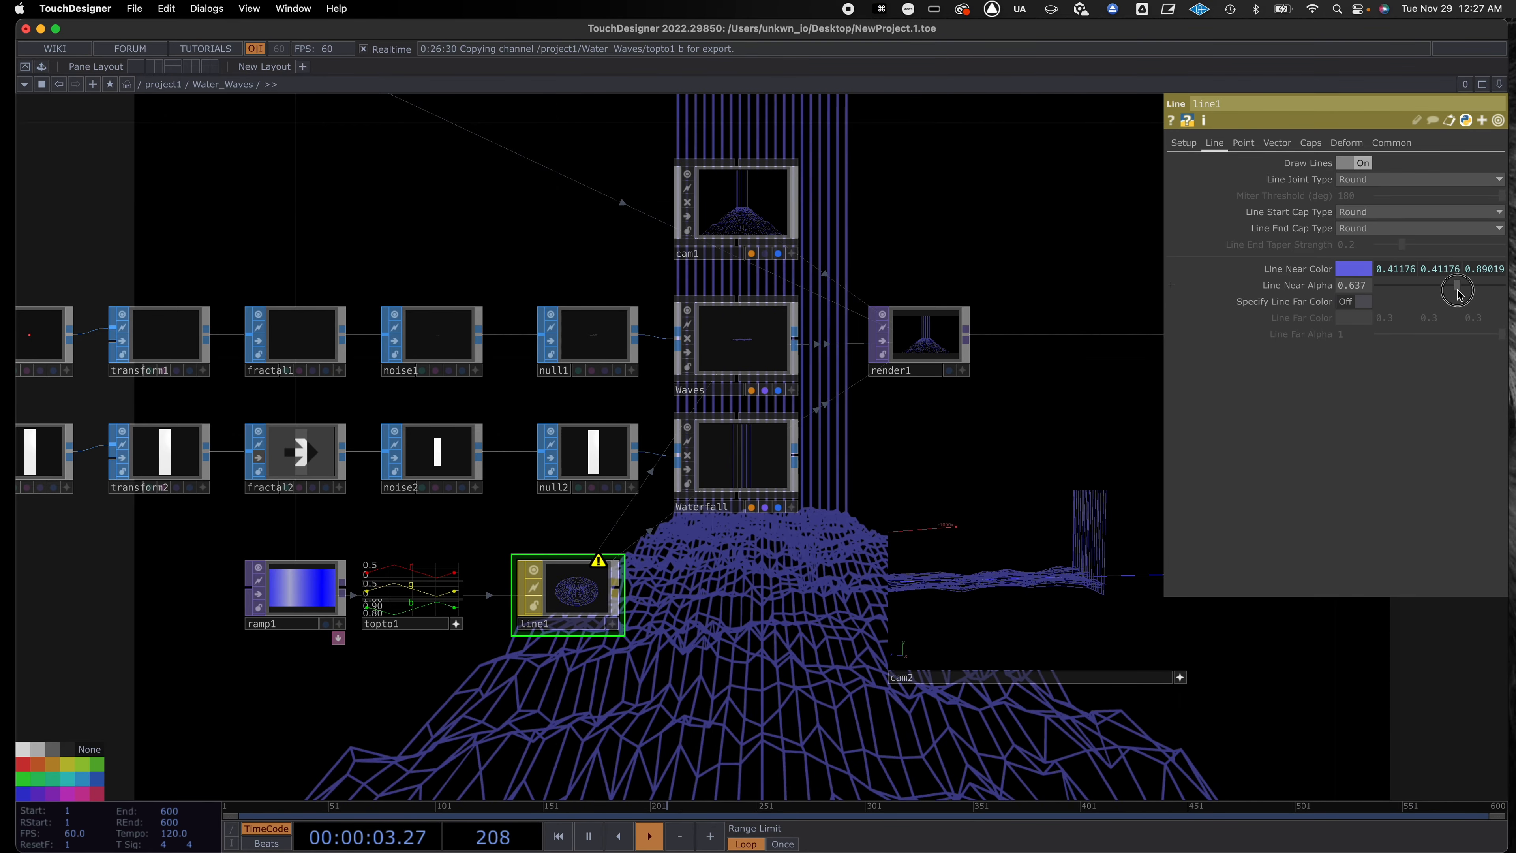
left_click(1364, 303)
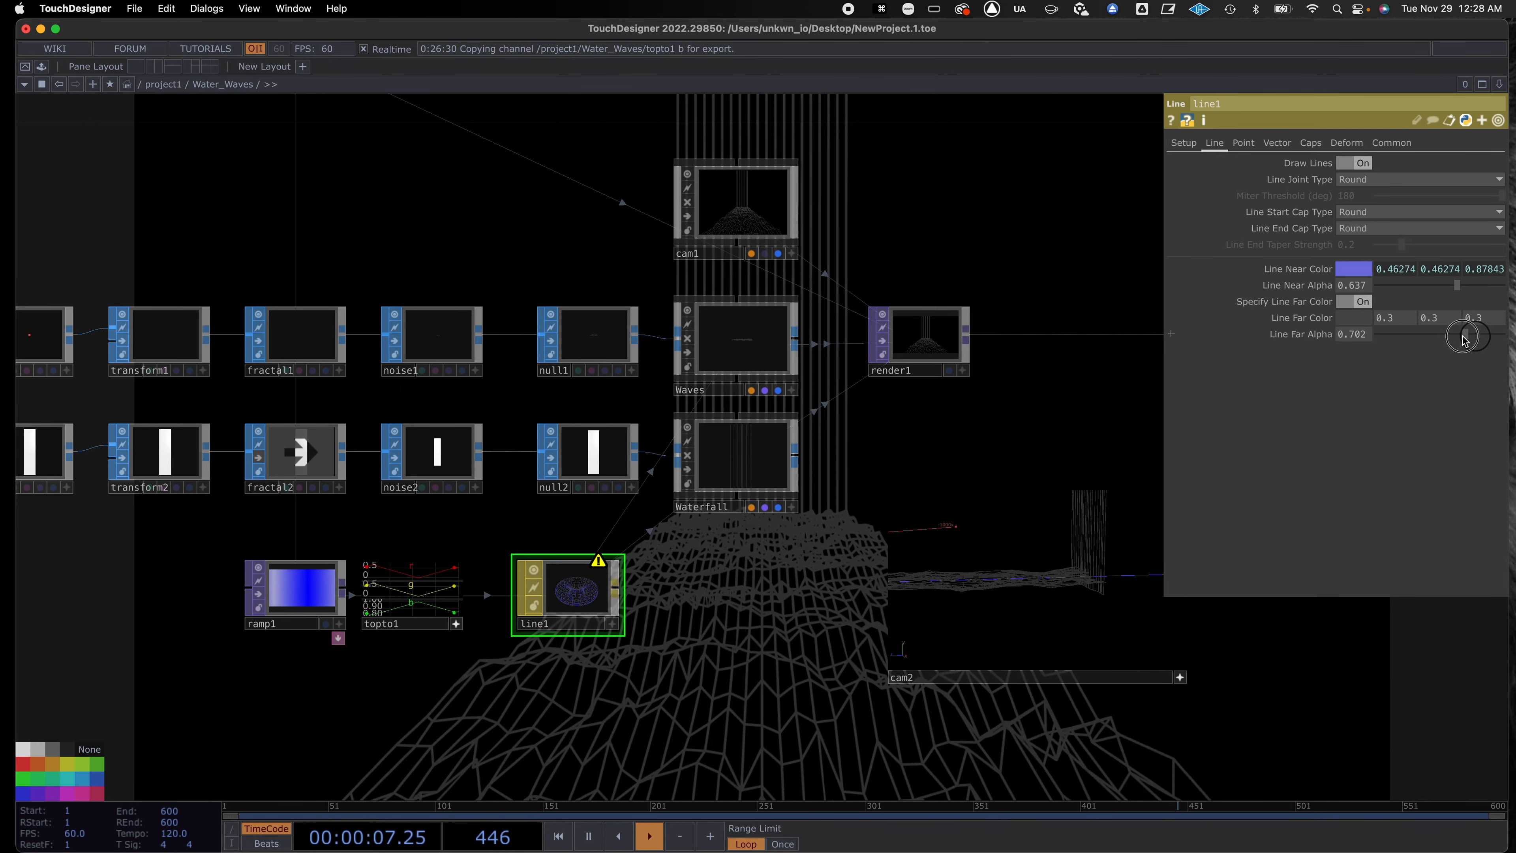
left_click_drag(1502, 334, 1500, 334)
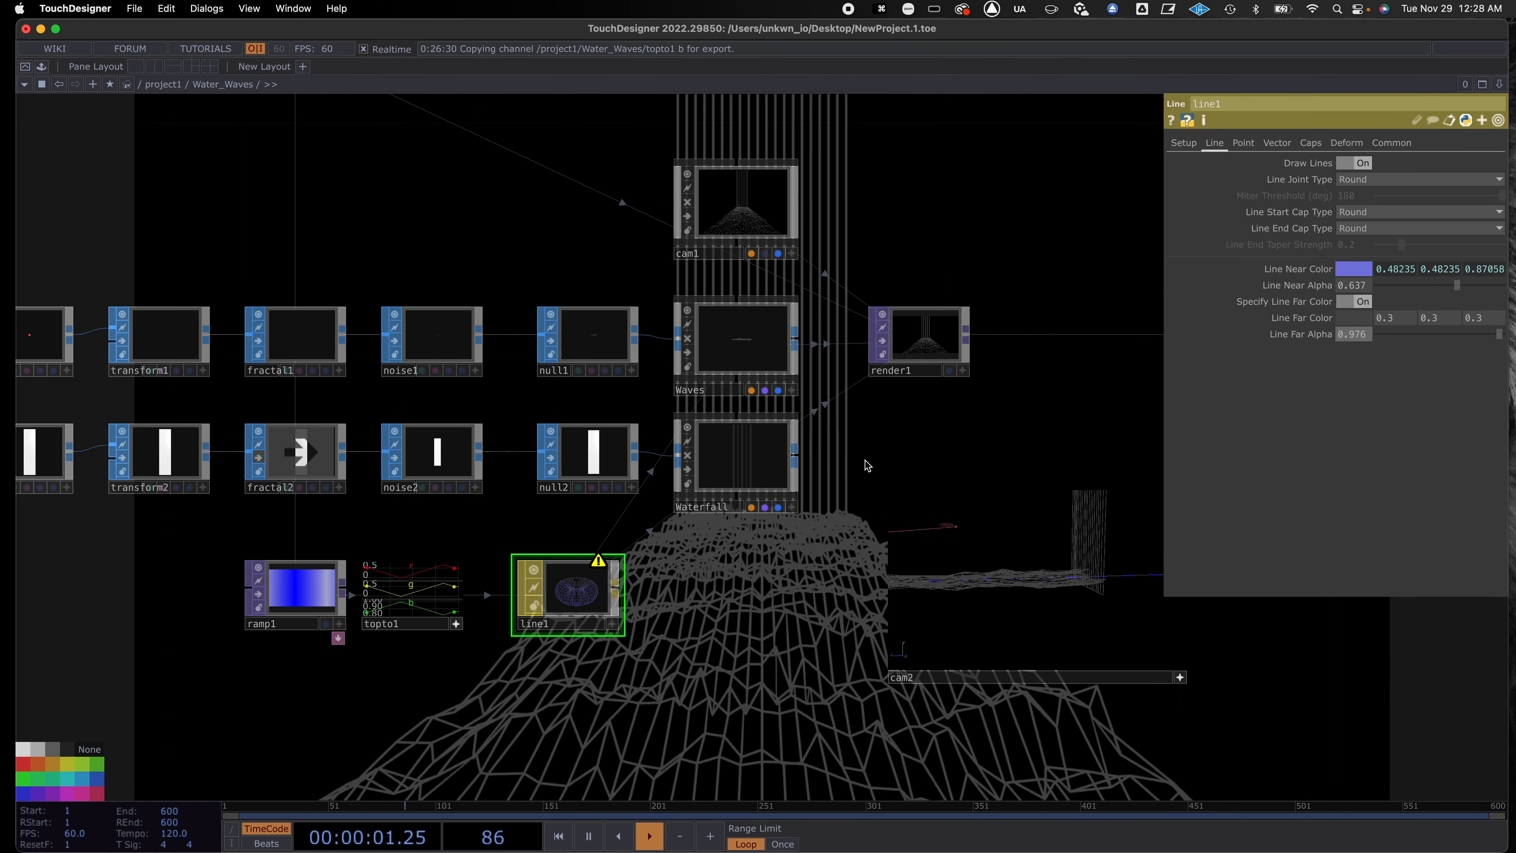
Duplicate ramp1 and place the copy in the empty space below it.
left_click_drag(806, 579, 853, 518)
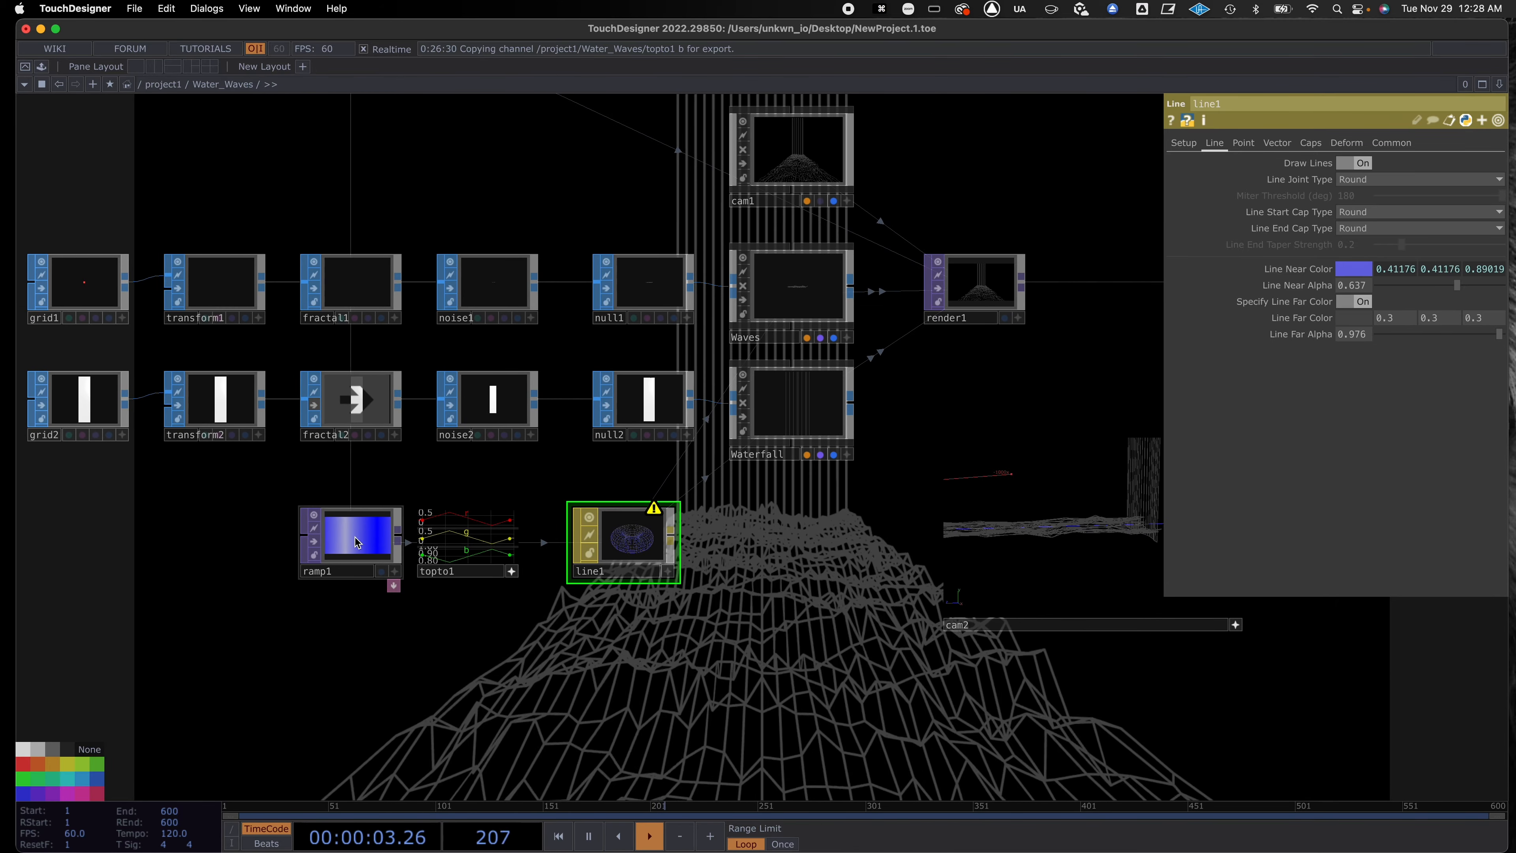
left_click(296, 587)
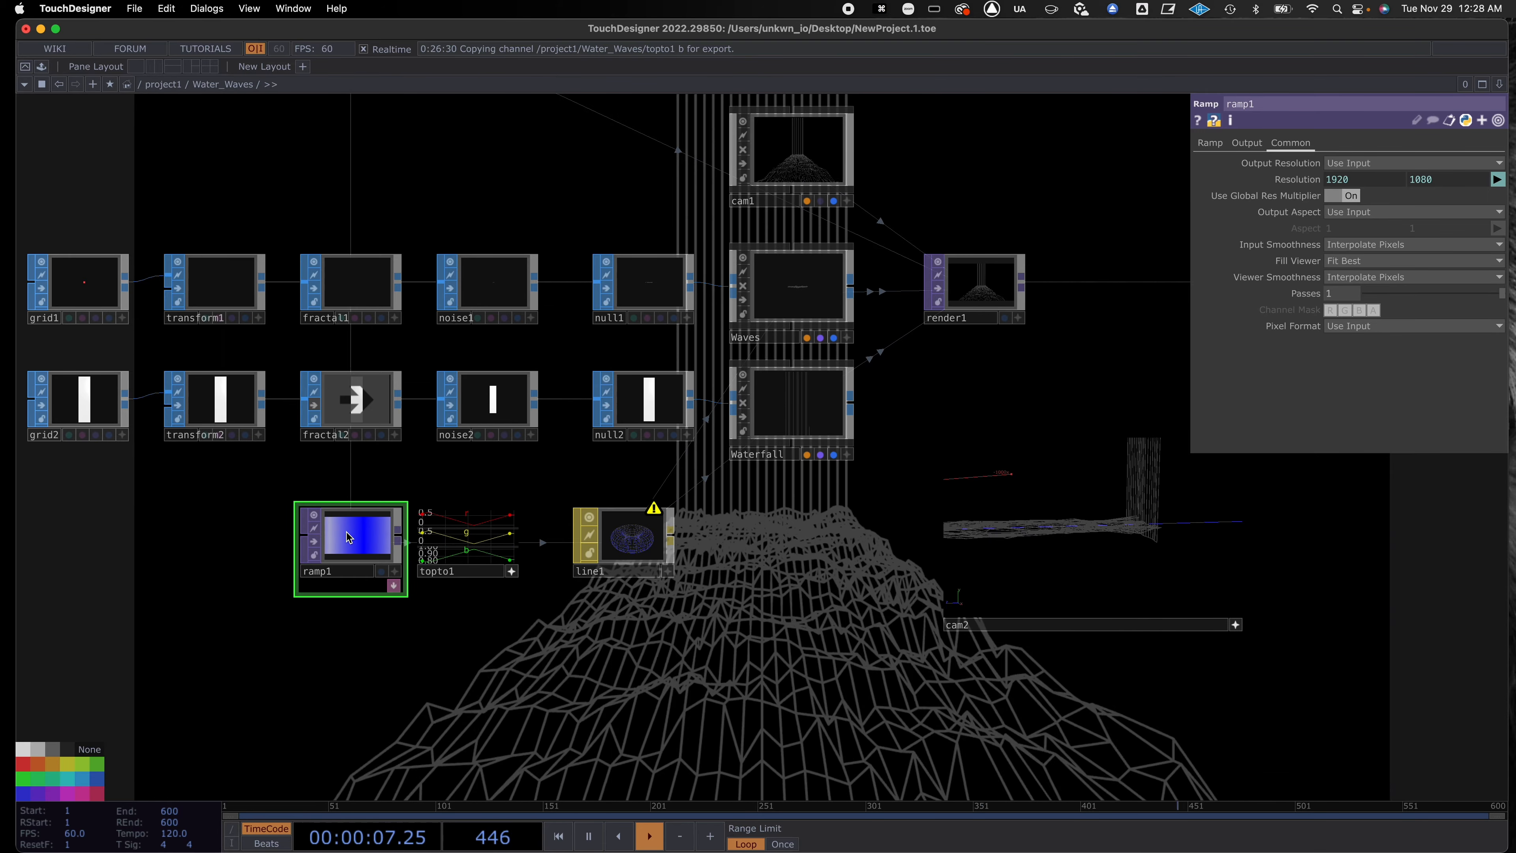
key("super+c")
key("super+v")
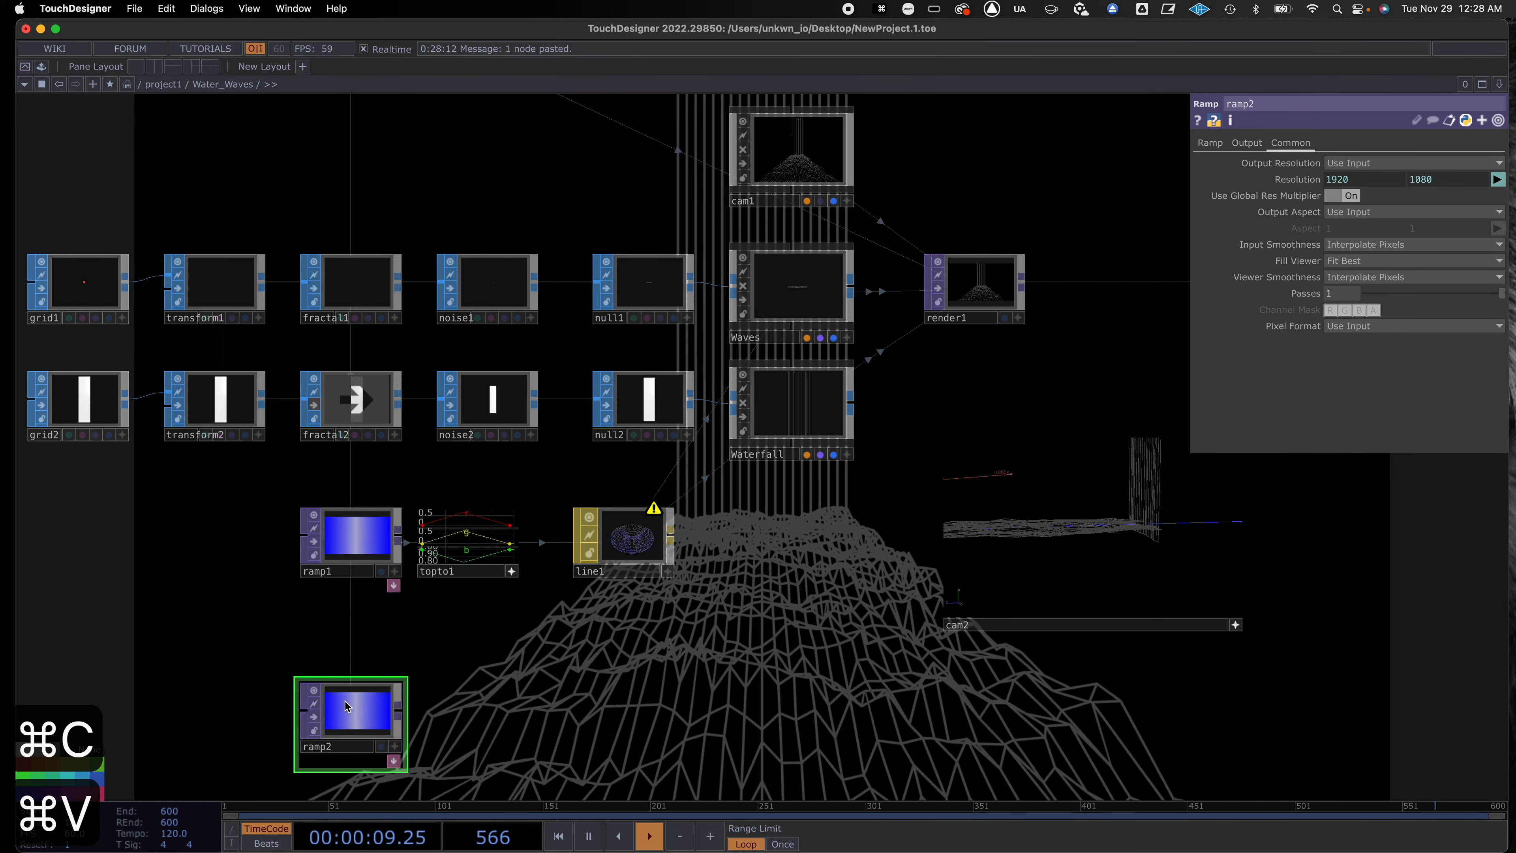
Place ramp2 directly below ramp1 and attach a TOP to CHOP that outputs only r, g and b, with no Alpha channel.
left_click_drag(346, 707, 346, 648)
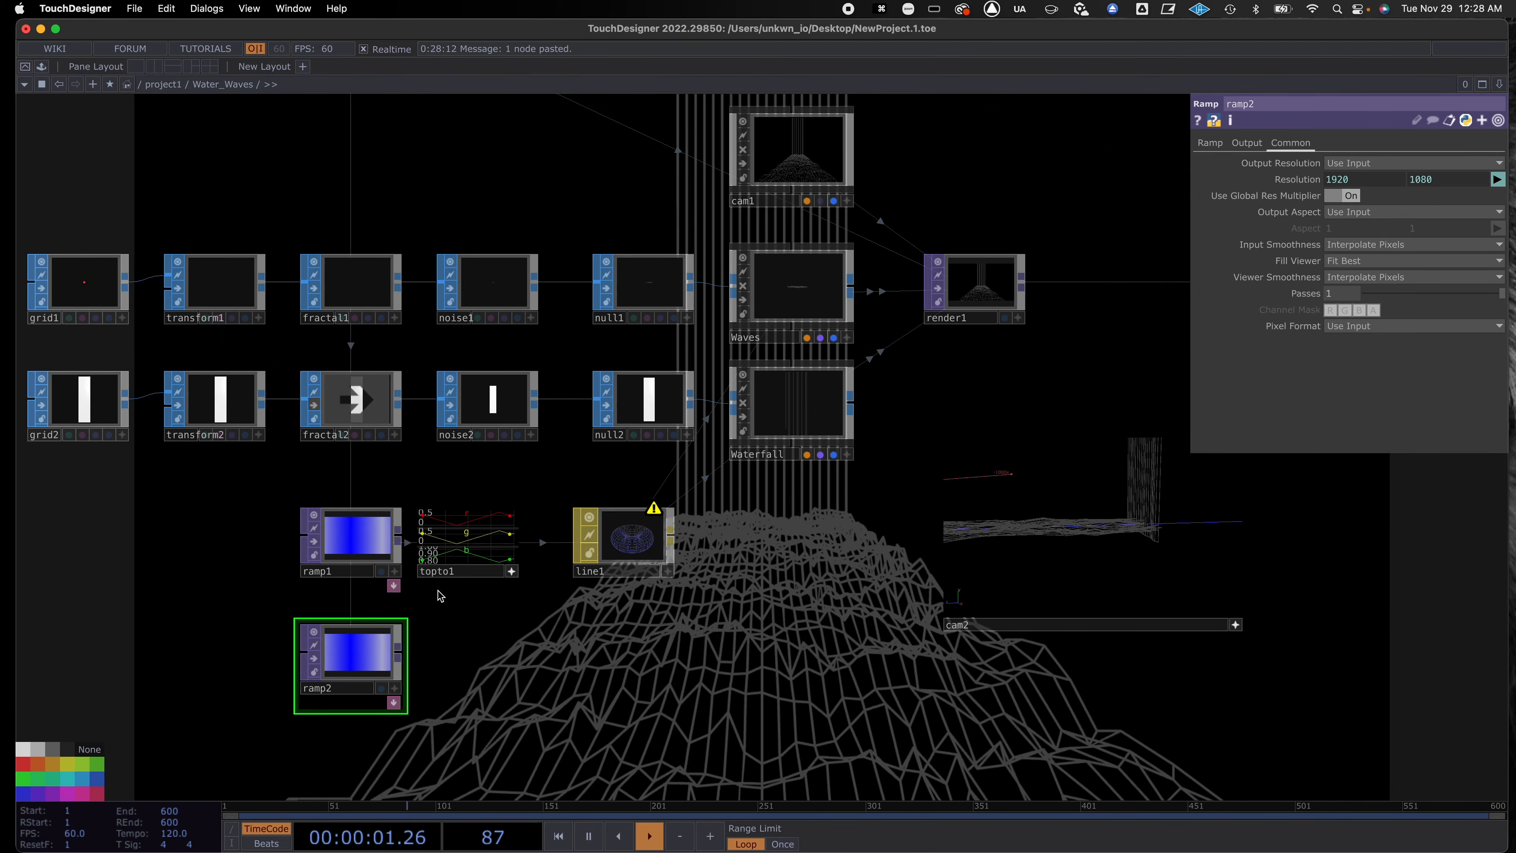
right_click(400, 658)
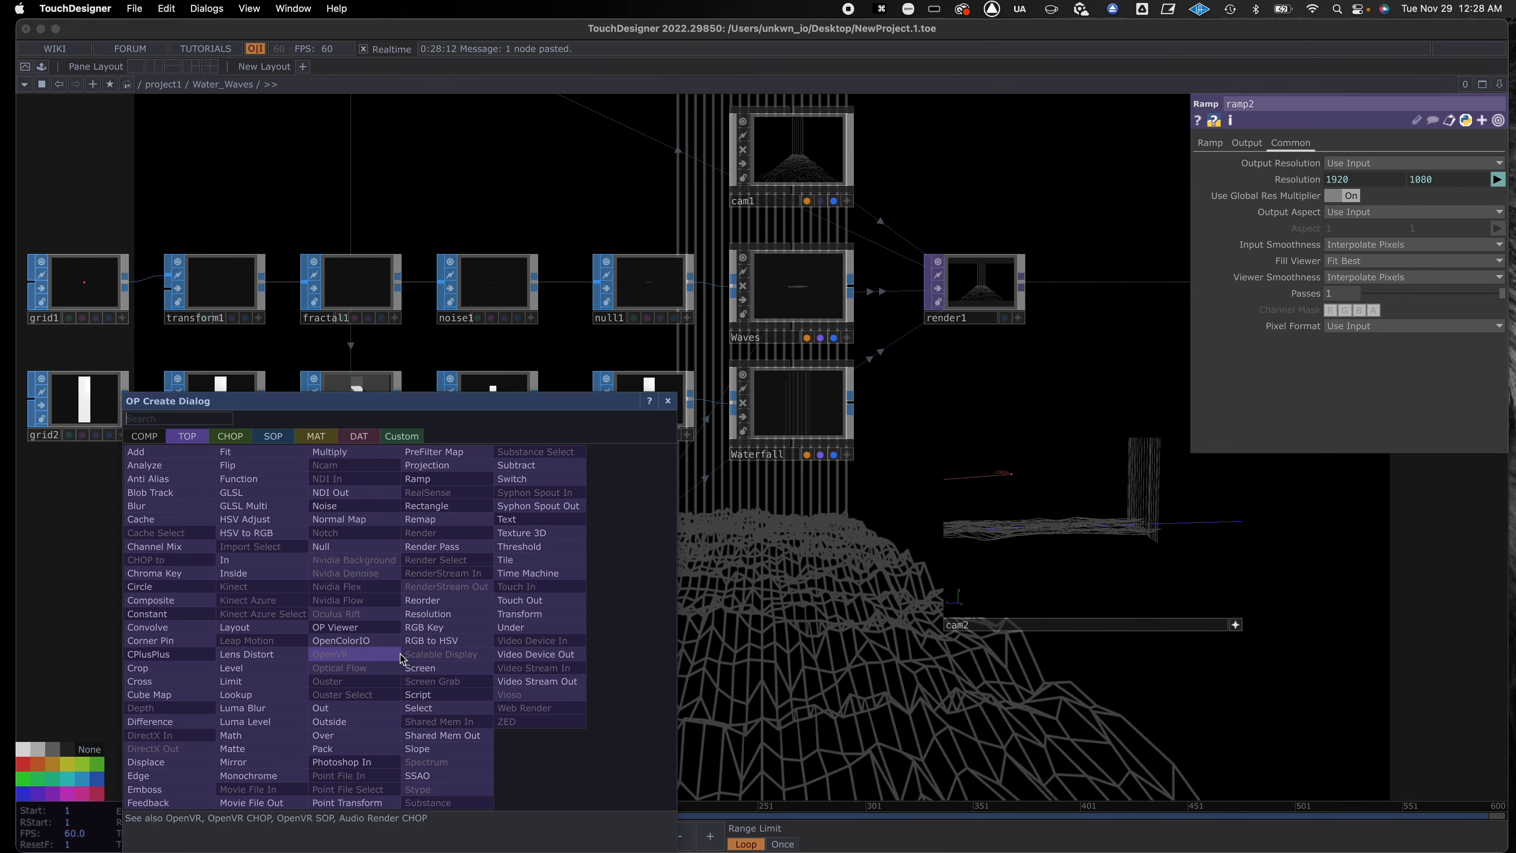
left_click(241, 440)
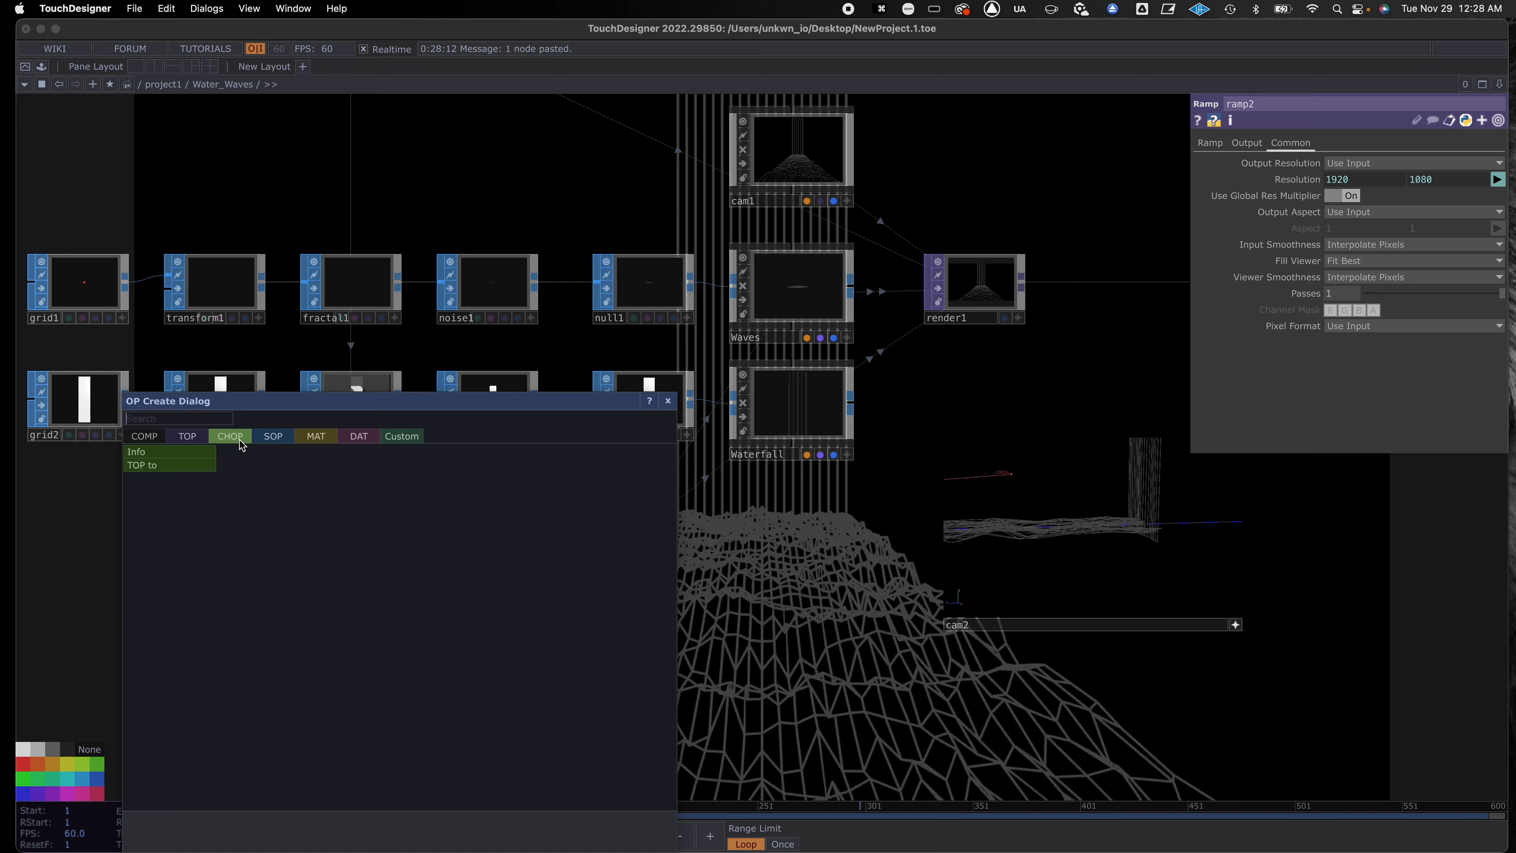
left_click(186, 453)
left_click(474, 660)
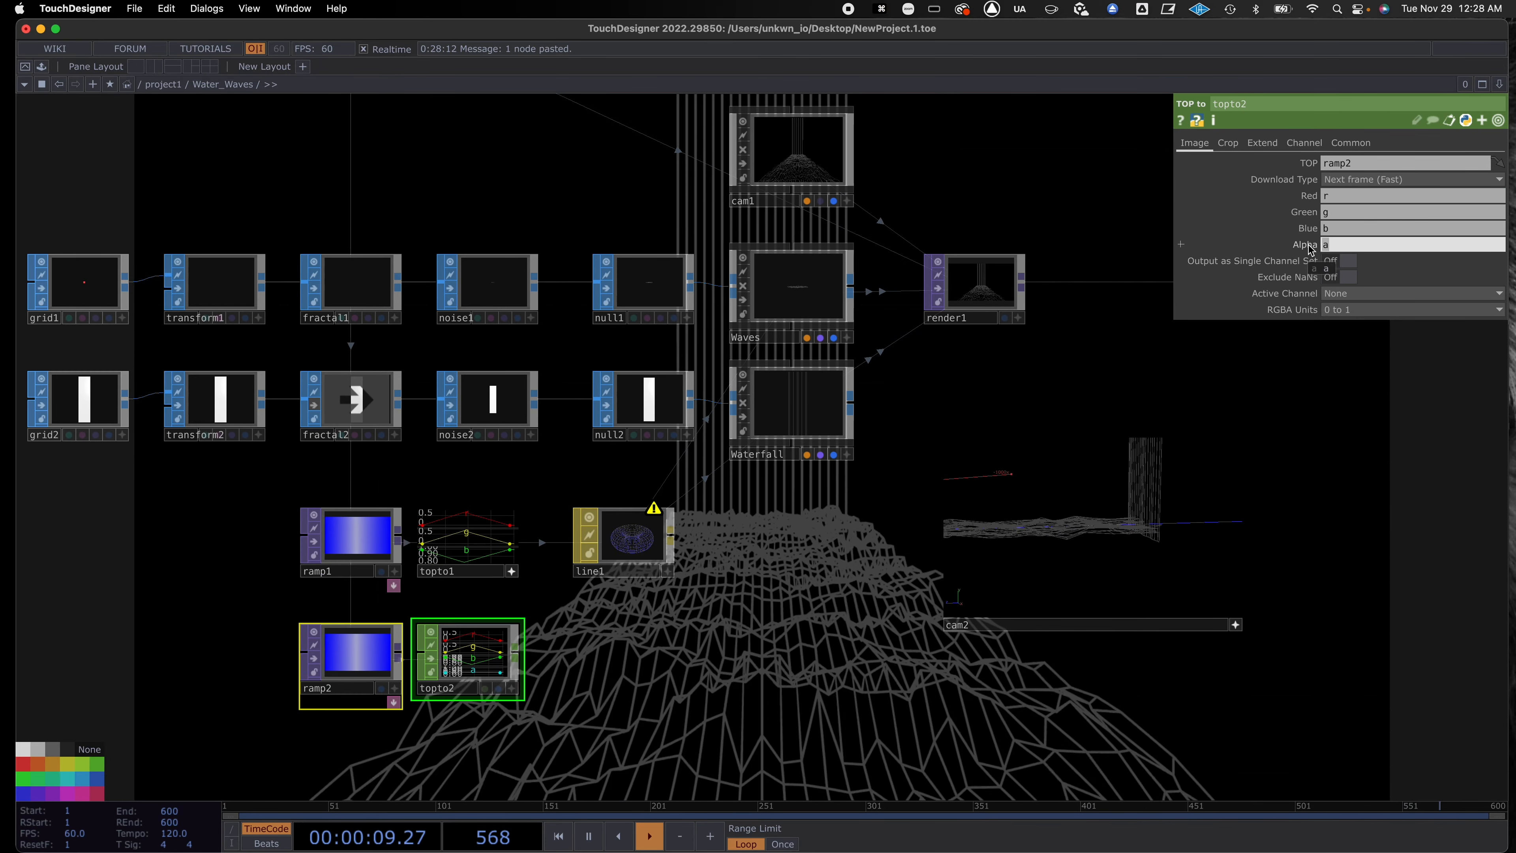
key("BackSpace")
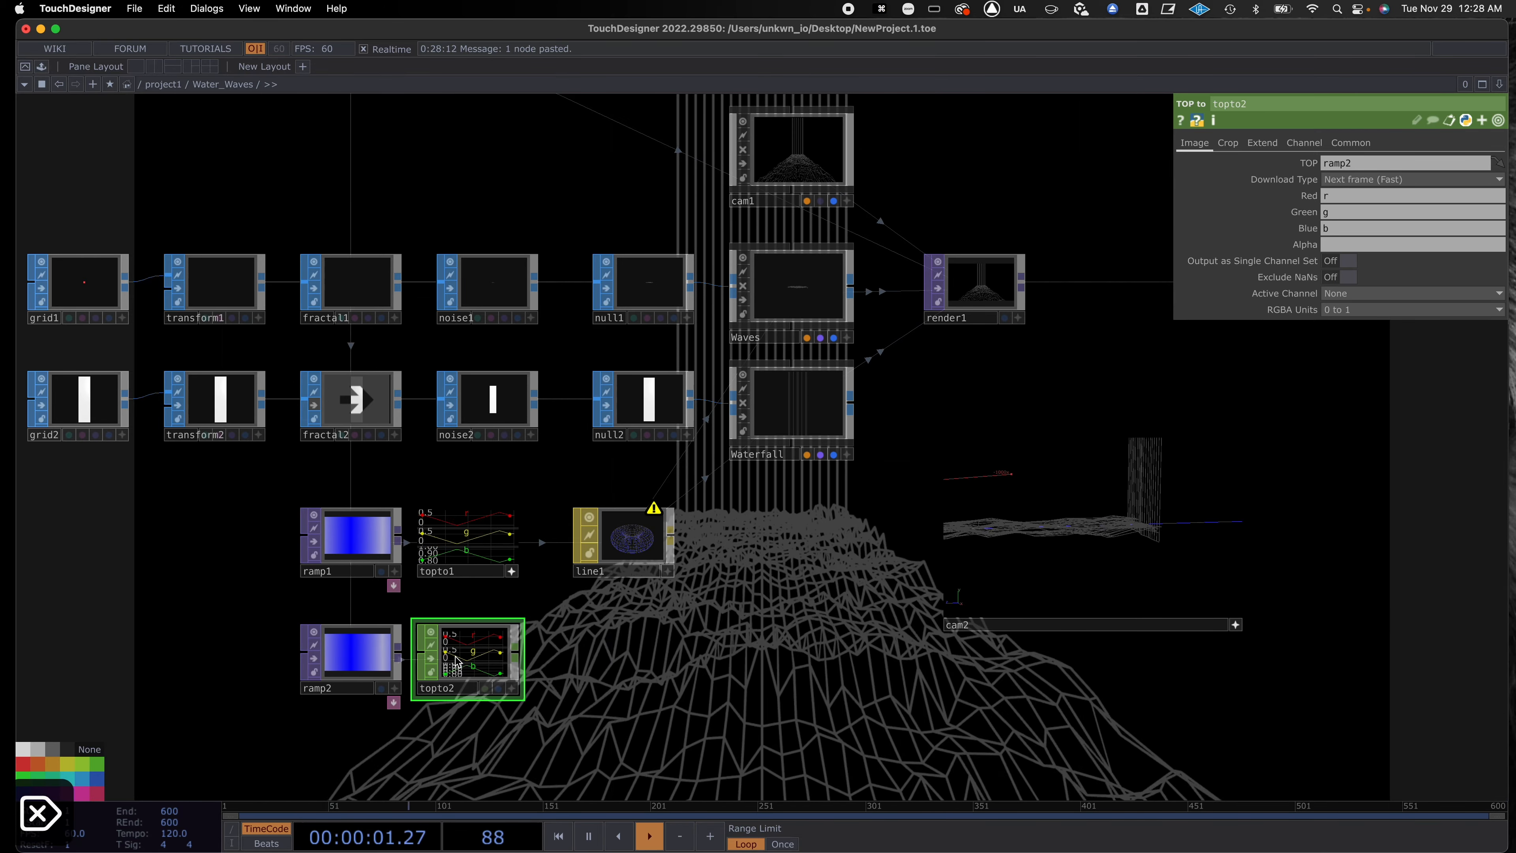
Change ramp2's middle color key to green with a hue of about 132 and a saturation of about 0.558.
left_click(368, 654)
left_click(1210, 143)
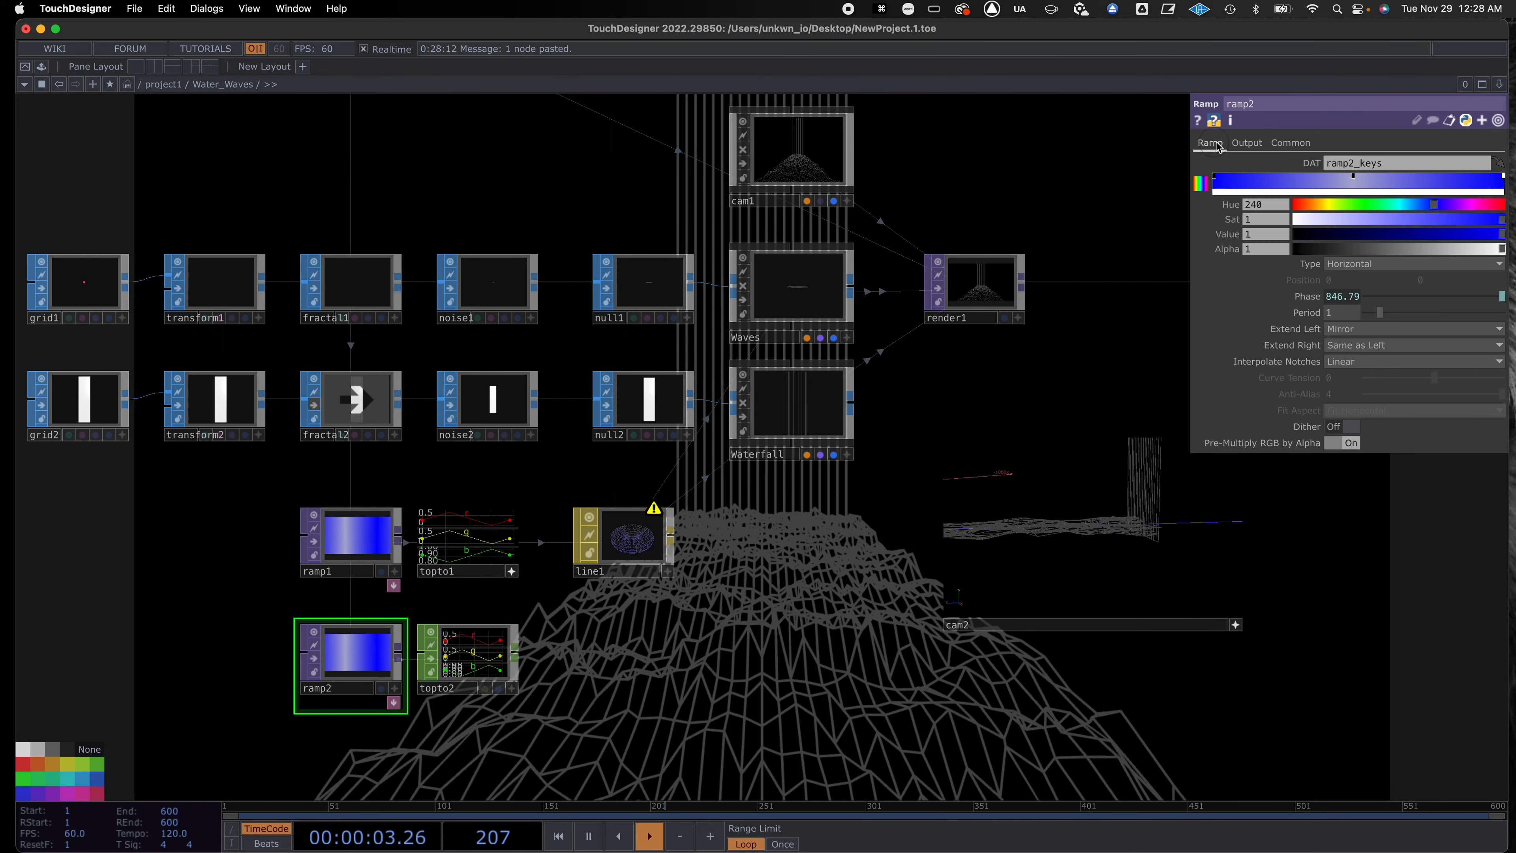
left_click(1354, 178)
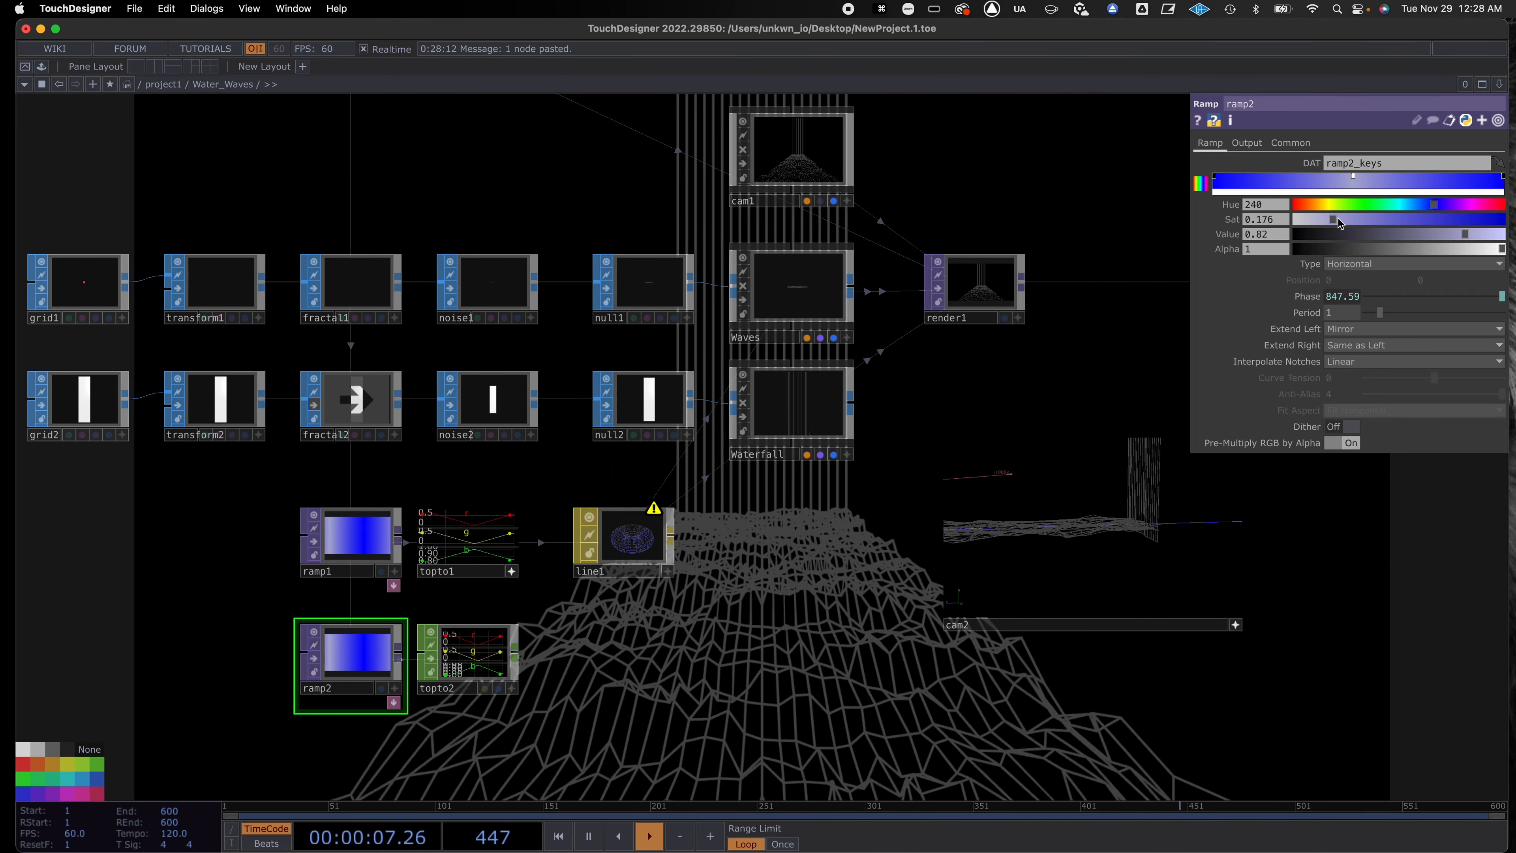
left_click_drag(1427, 206, 1390, 220)
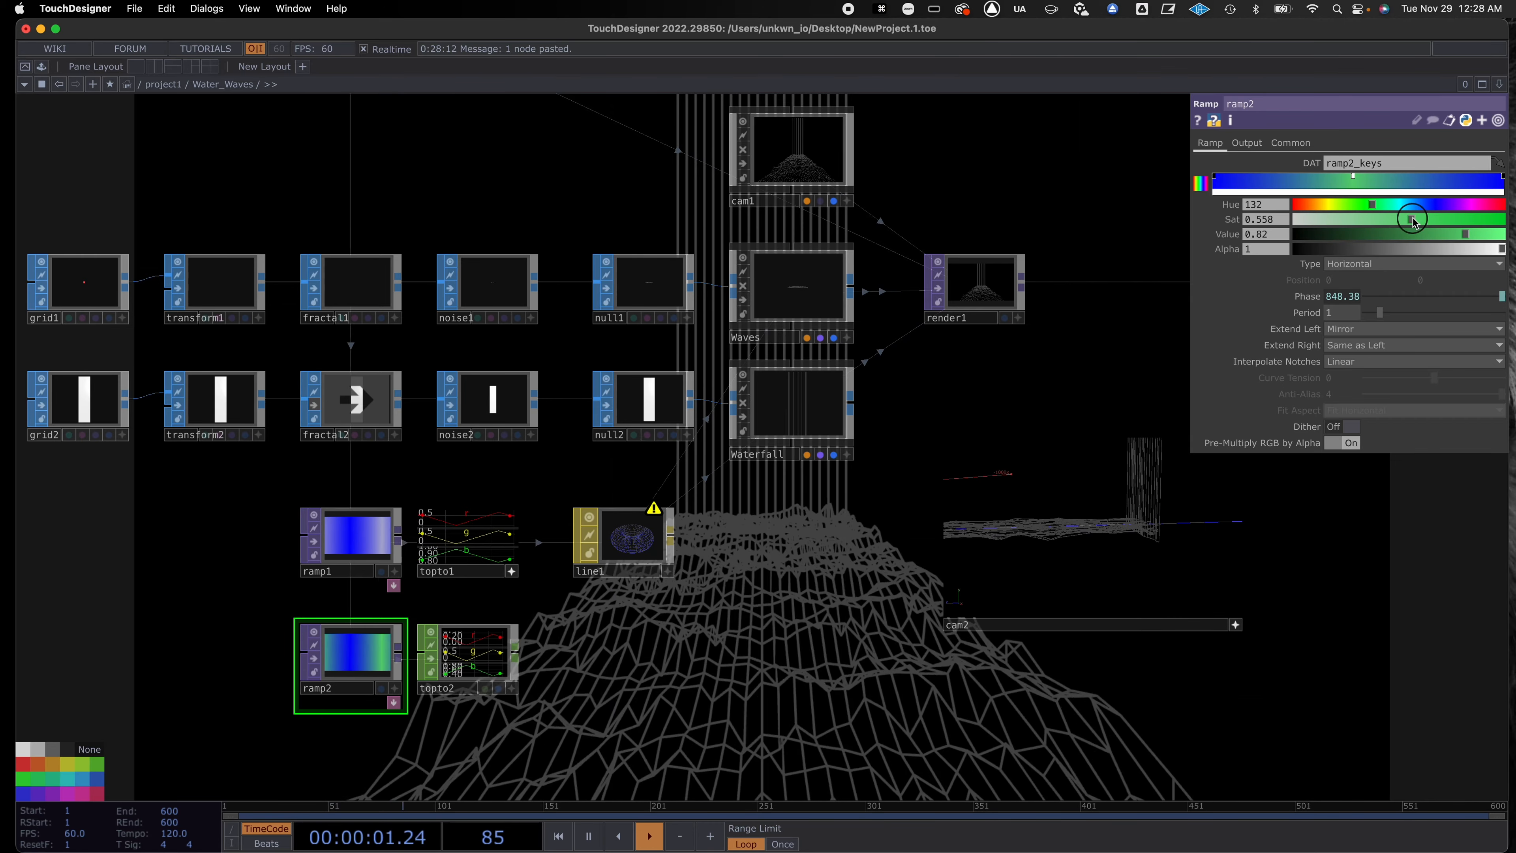
Set the hue of both end color keys of ramp2 to 170 and the middle key's hue to about 220.
left_click(1215, 180)
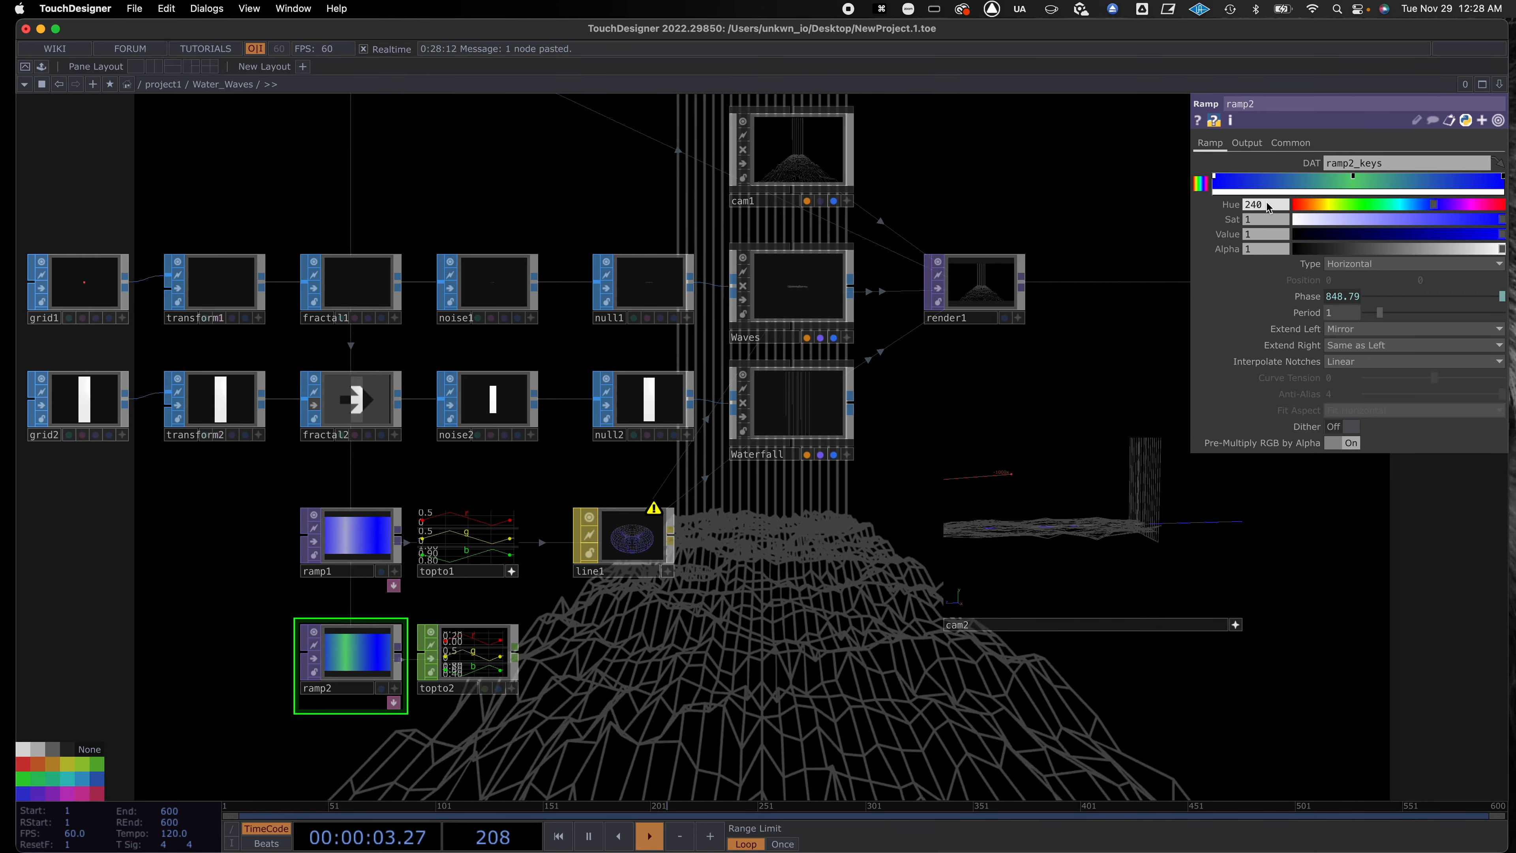
left_click_drag(1436, 209, 1390, 206)
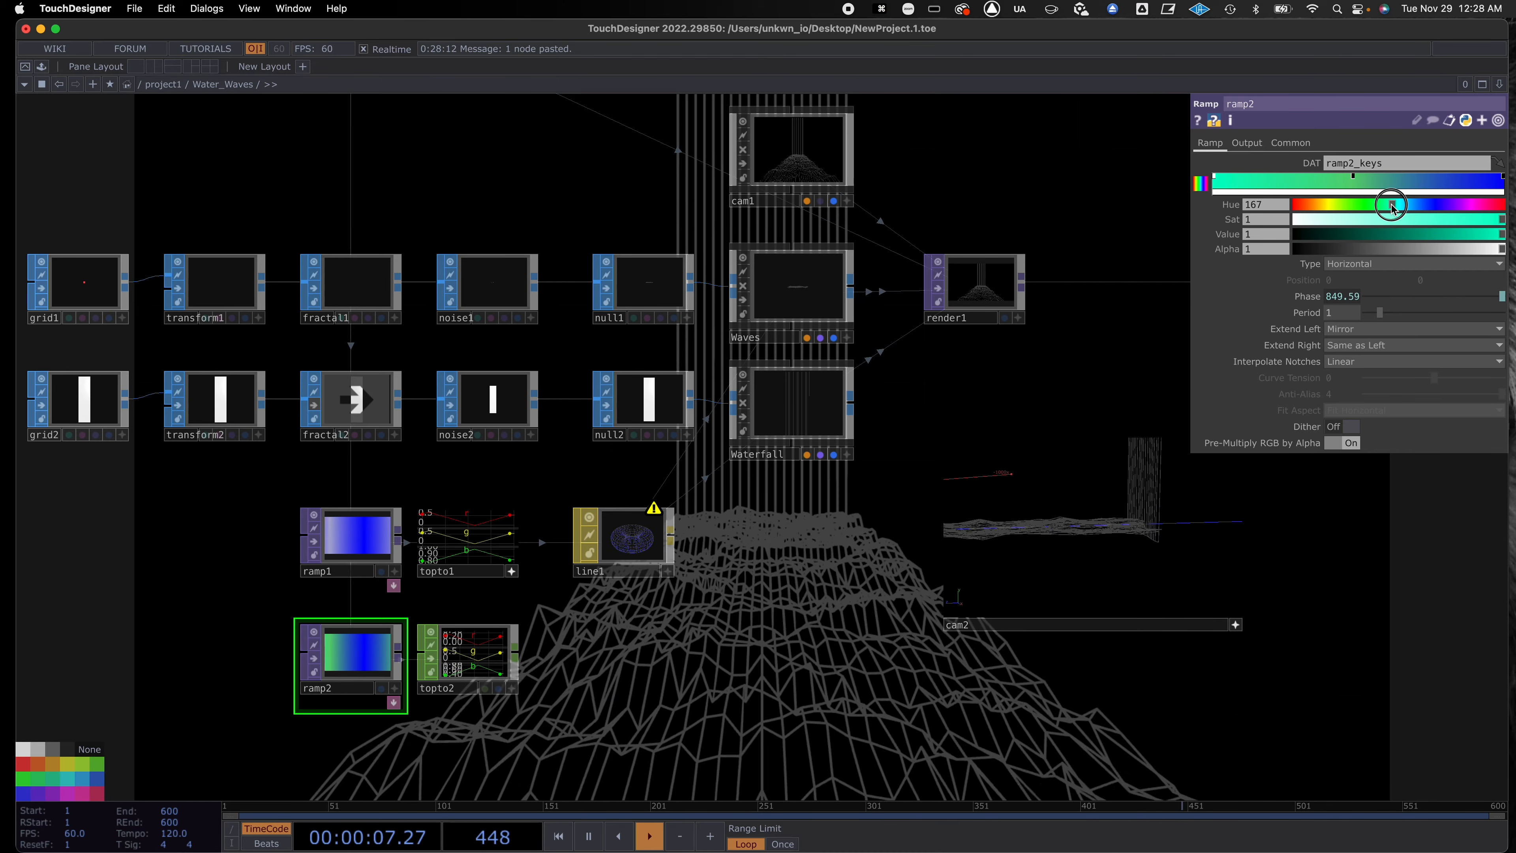
type("1701")
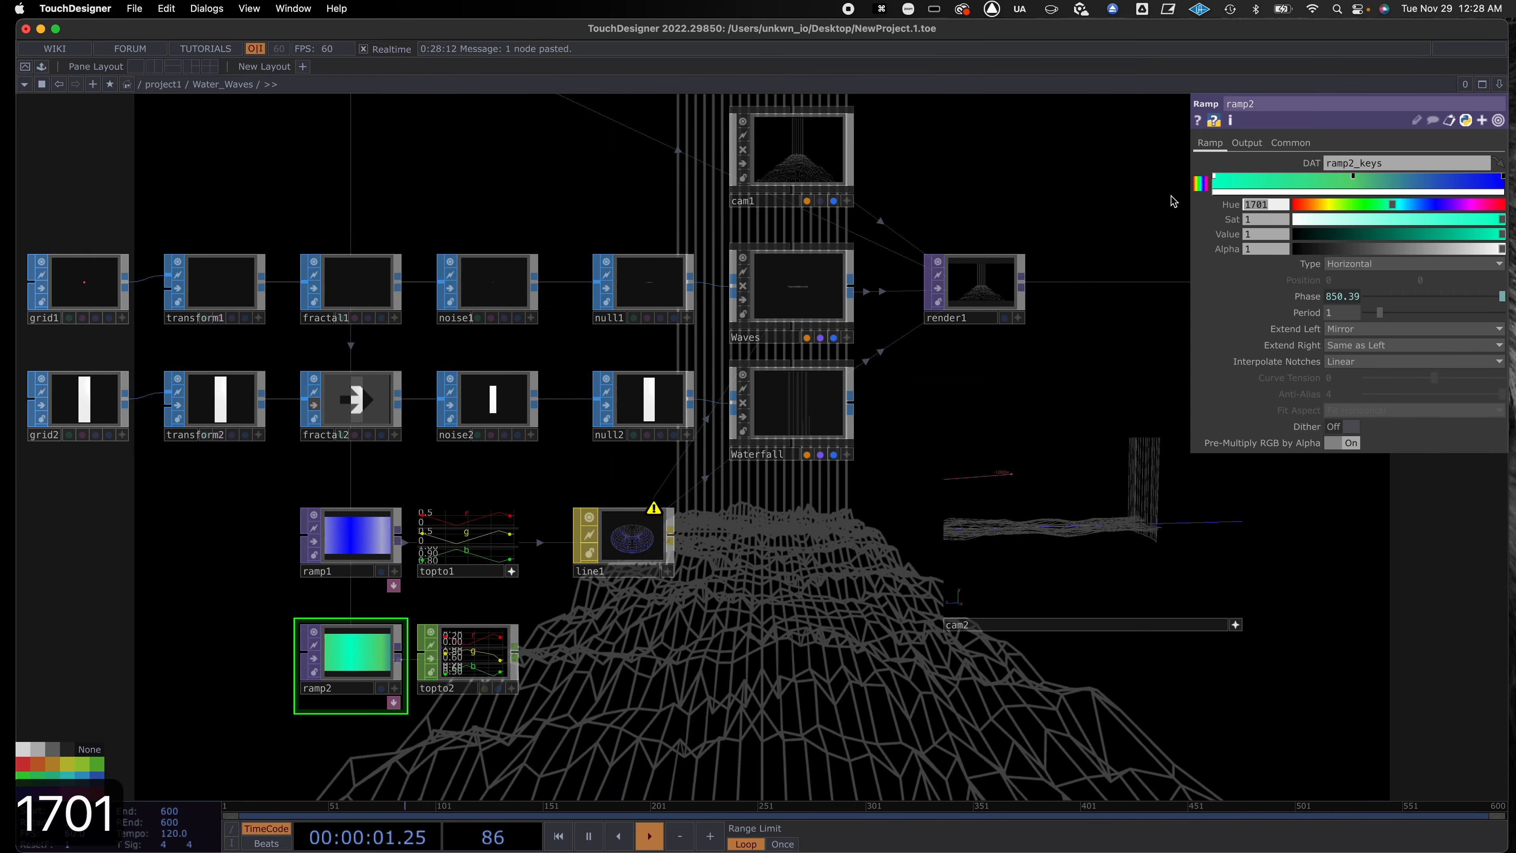
key("BackSpace")
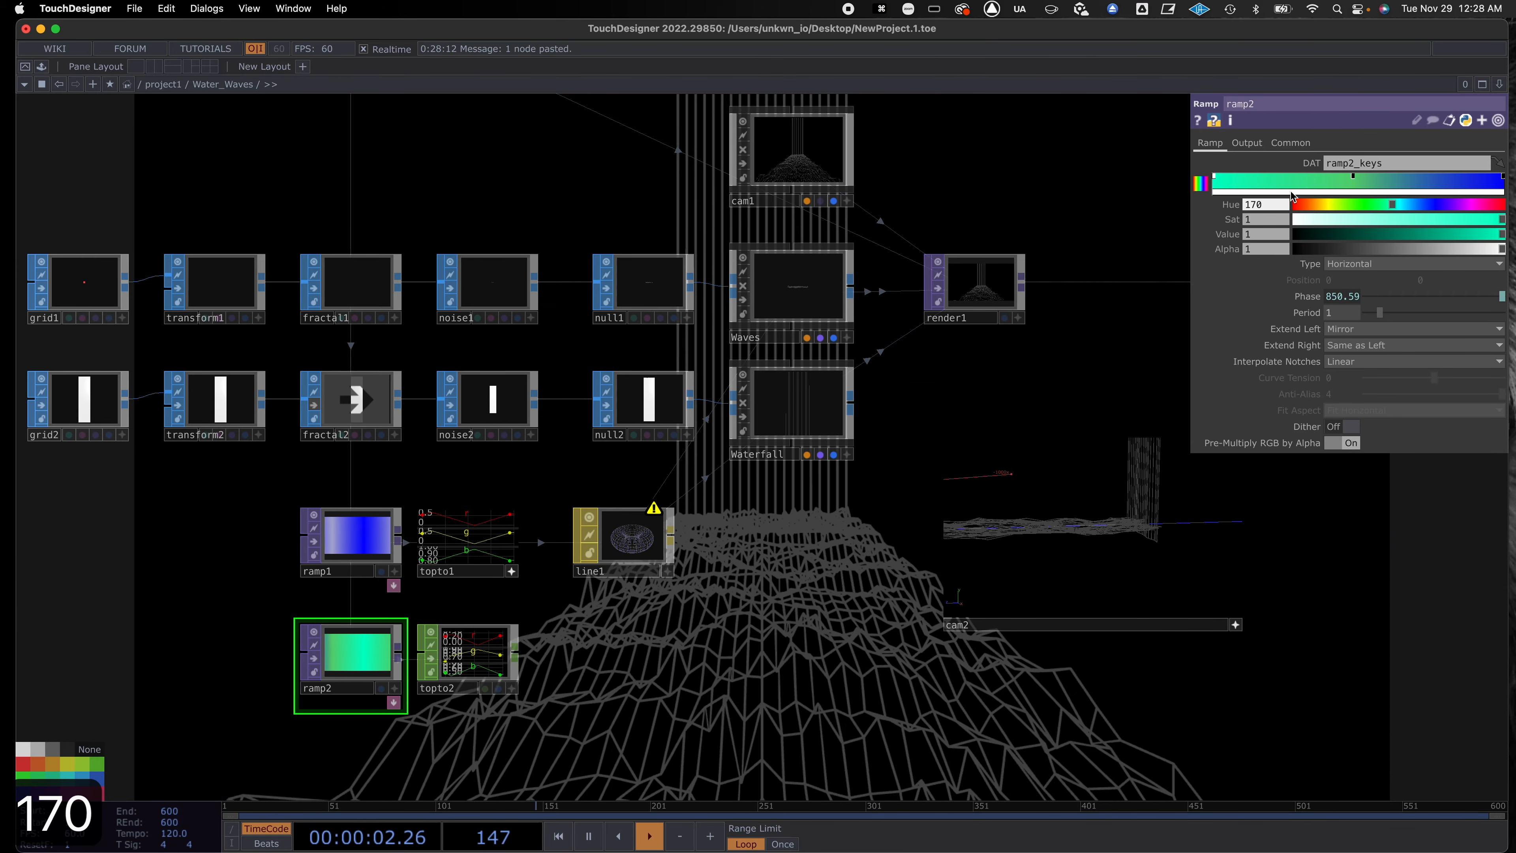
left_click(1505, 182)
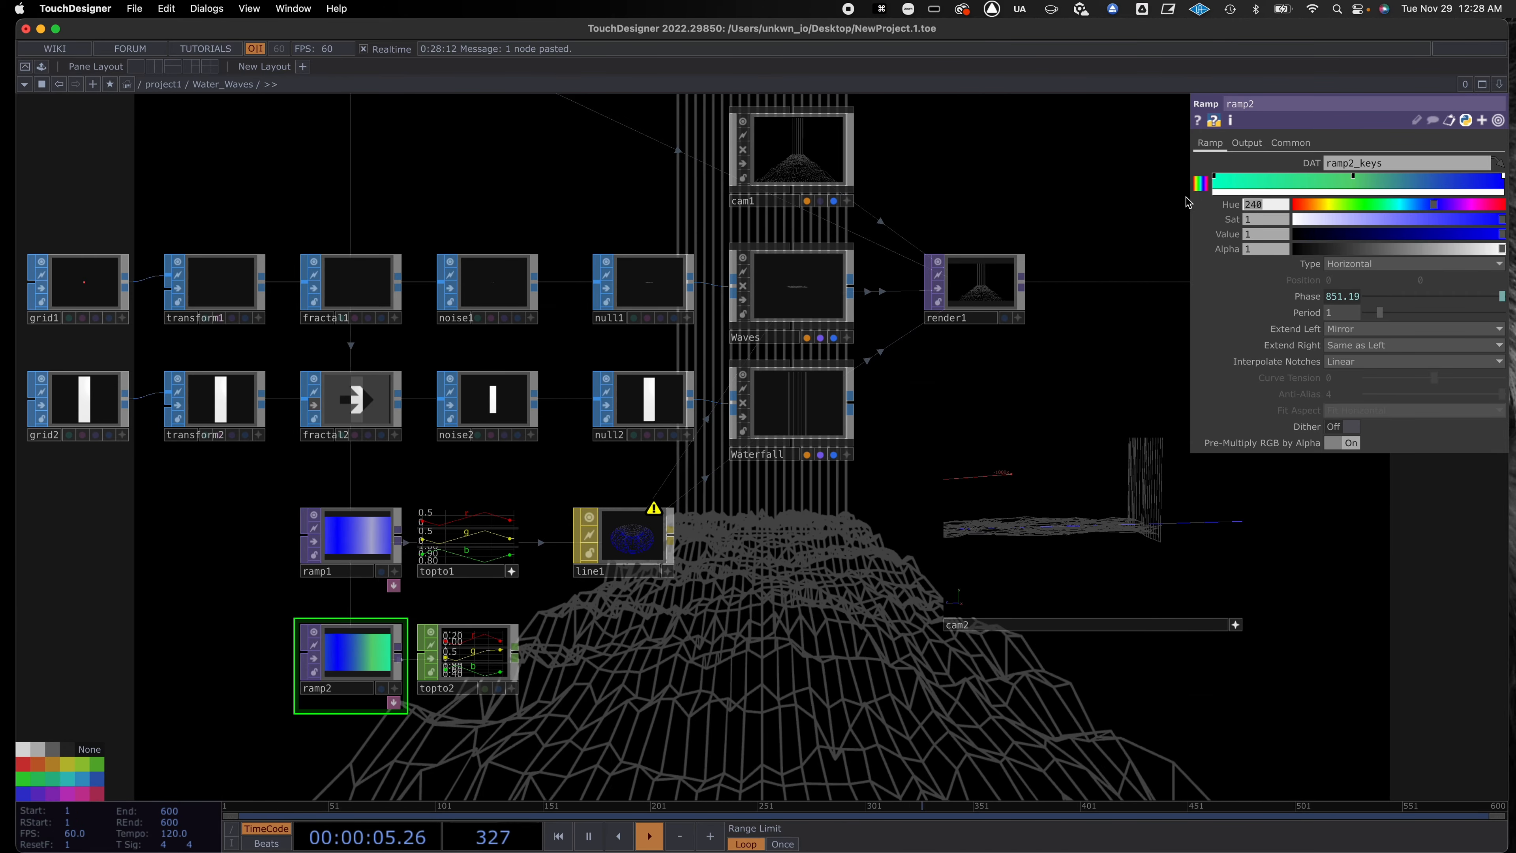
type("170")
left_click(1095, 370)
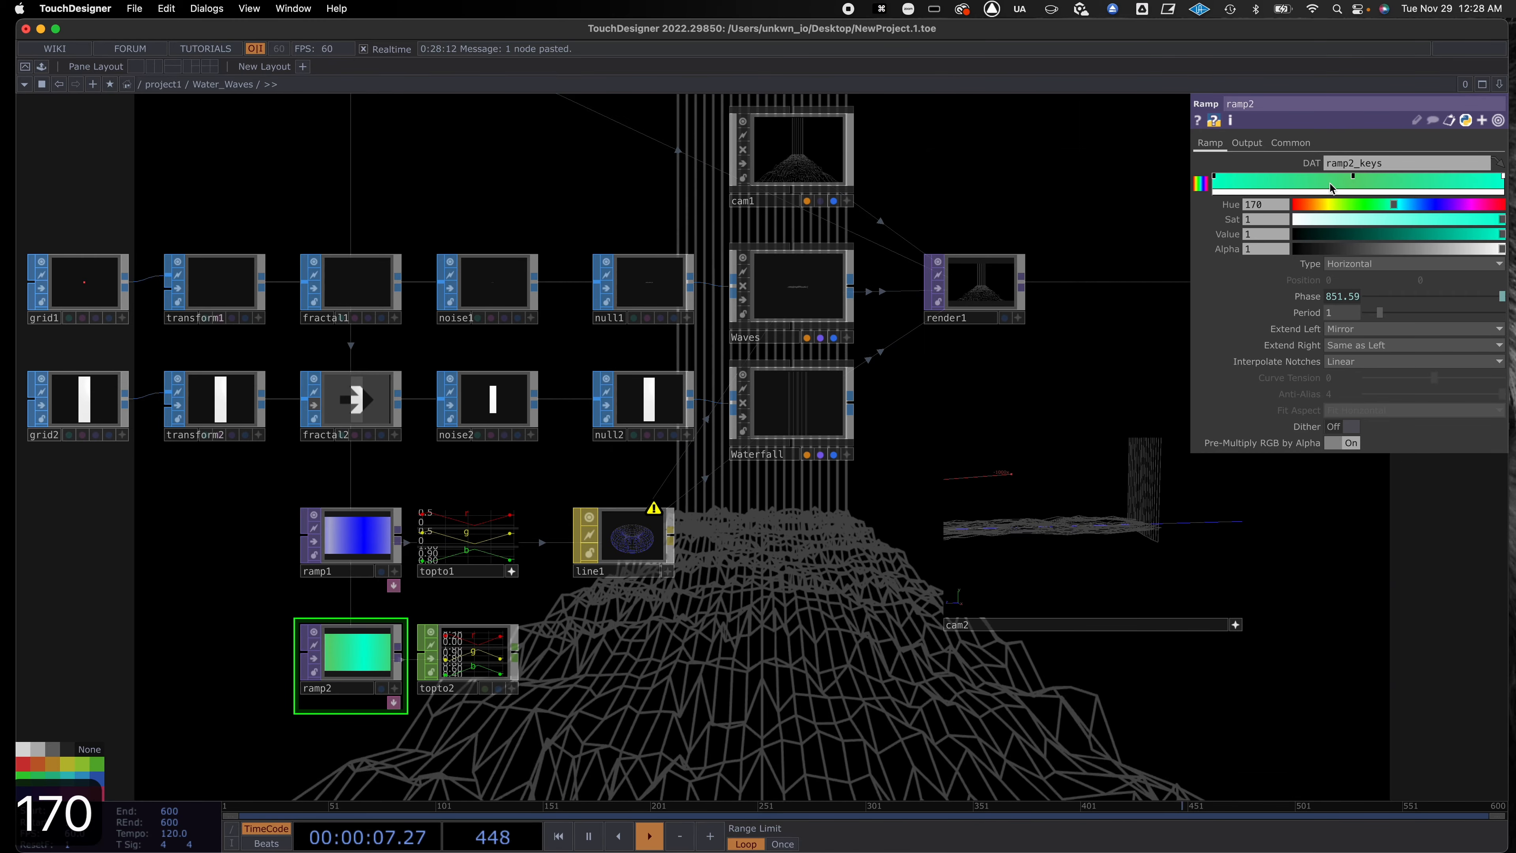
left_click(1353, 180)
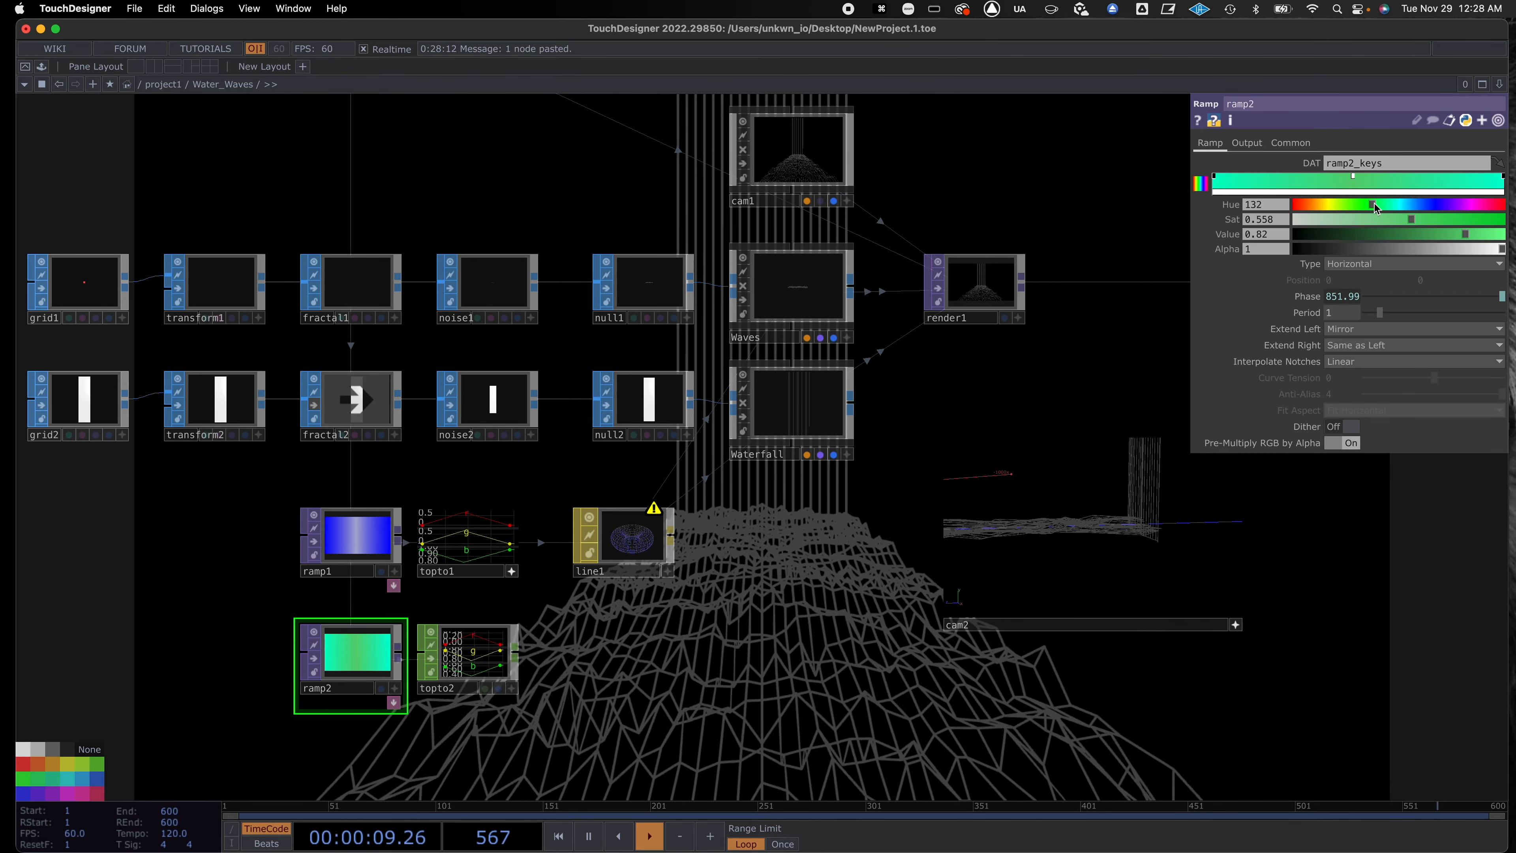
left_click_drag(1402, 206, 1425, 206)
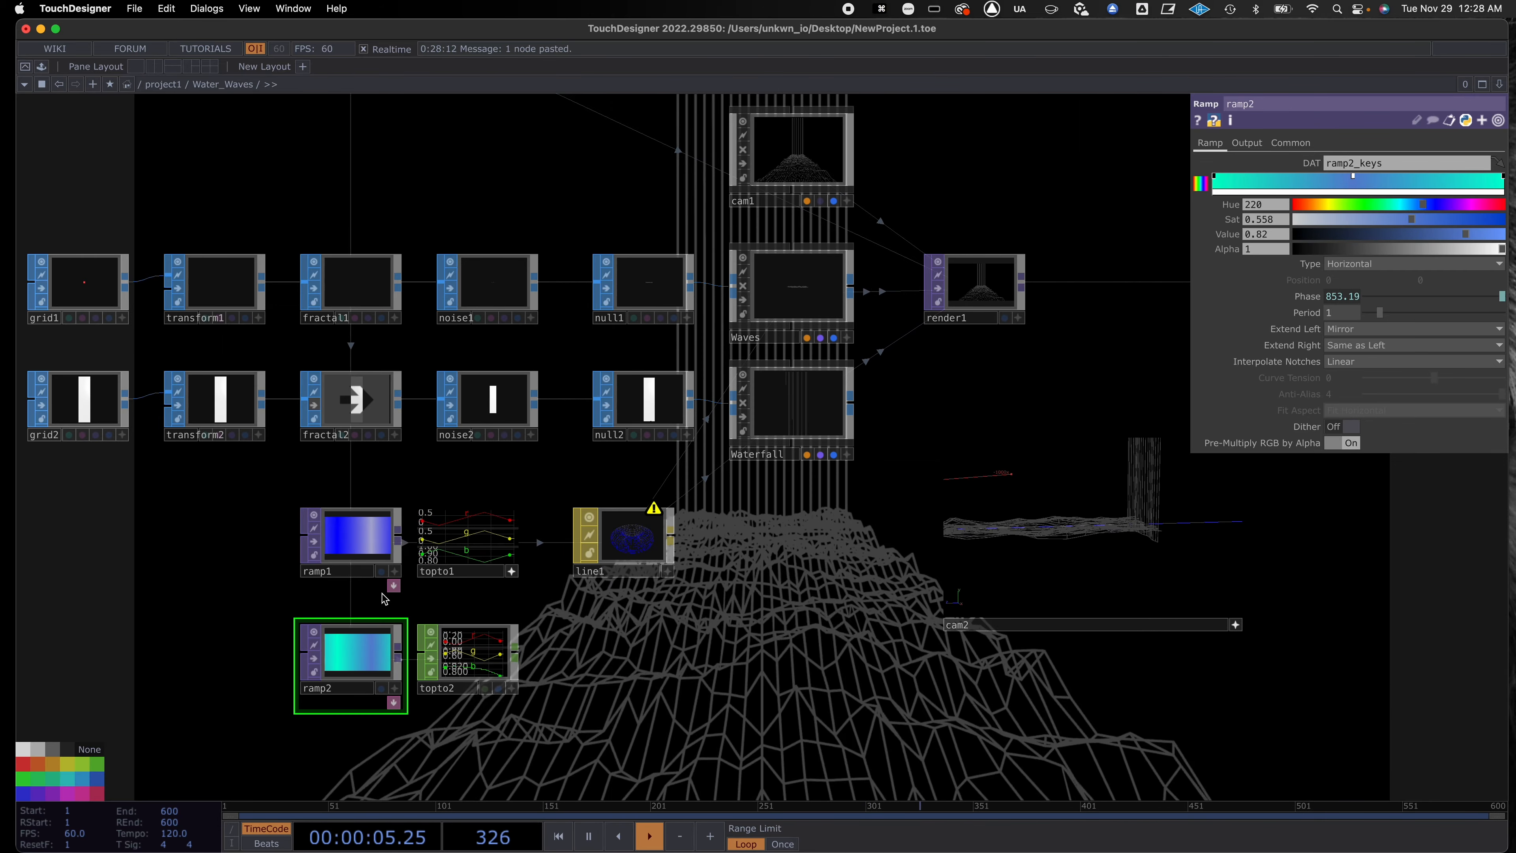
Drive line1's Line Far Color from the r, g and b channels of topto2 using CHOP references.
left_click(634, 550)
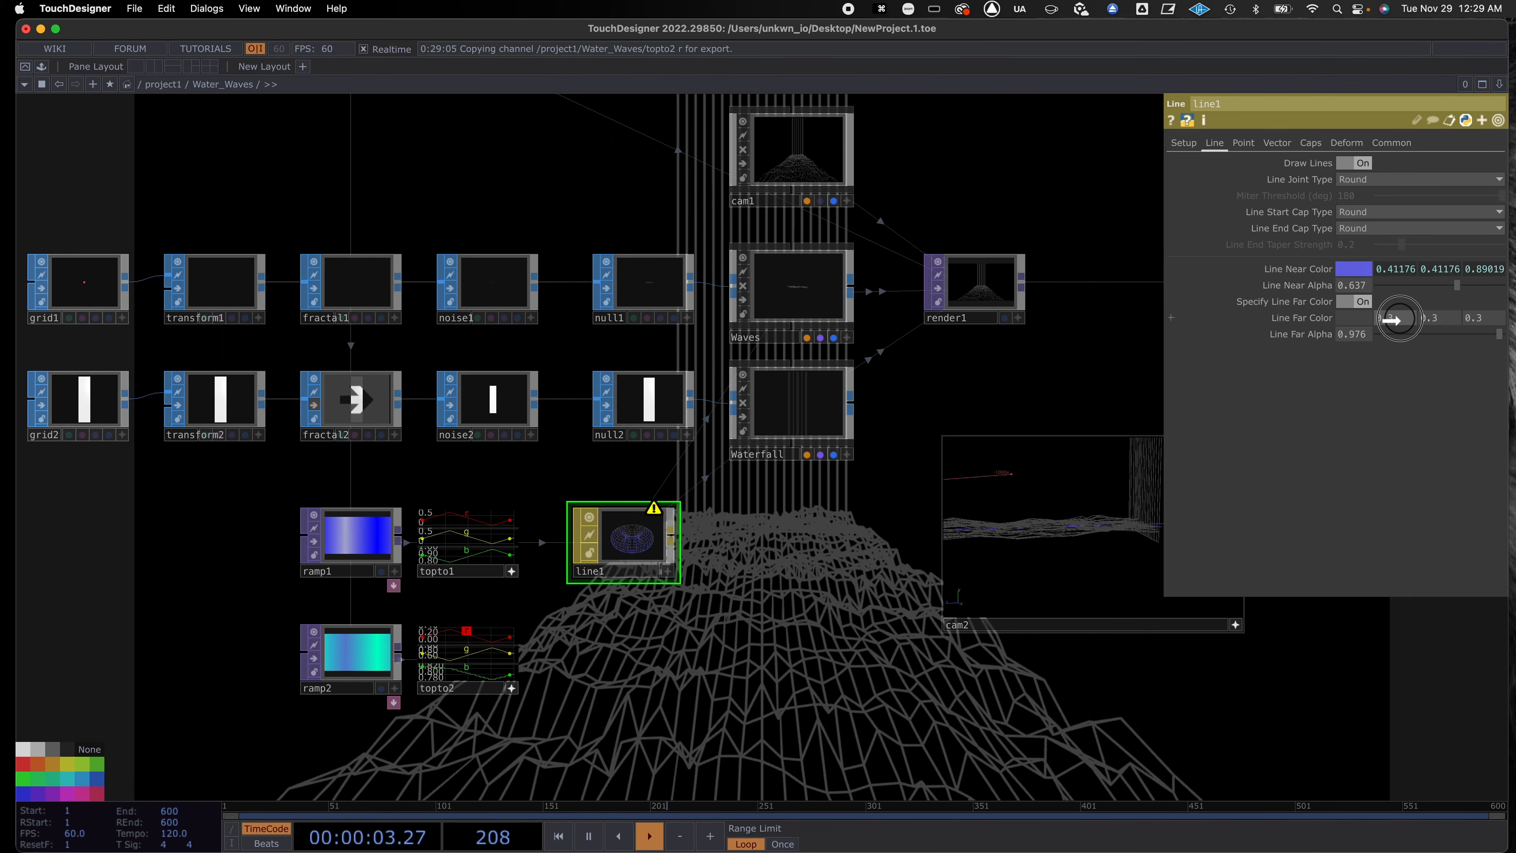
left_click(1397, 309)
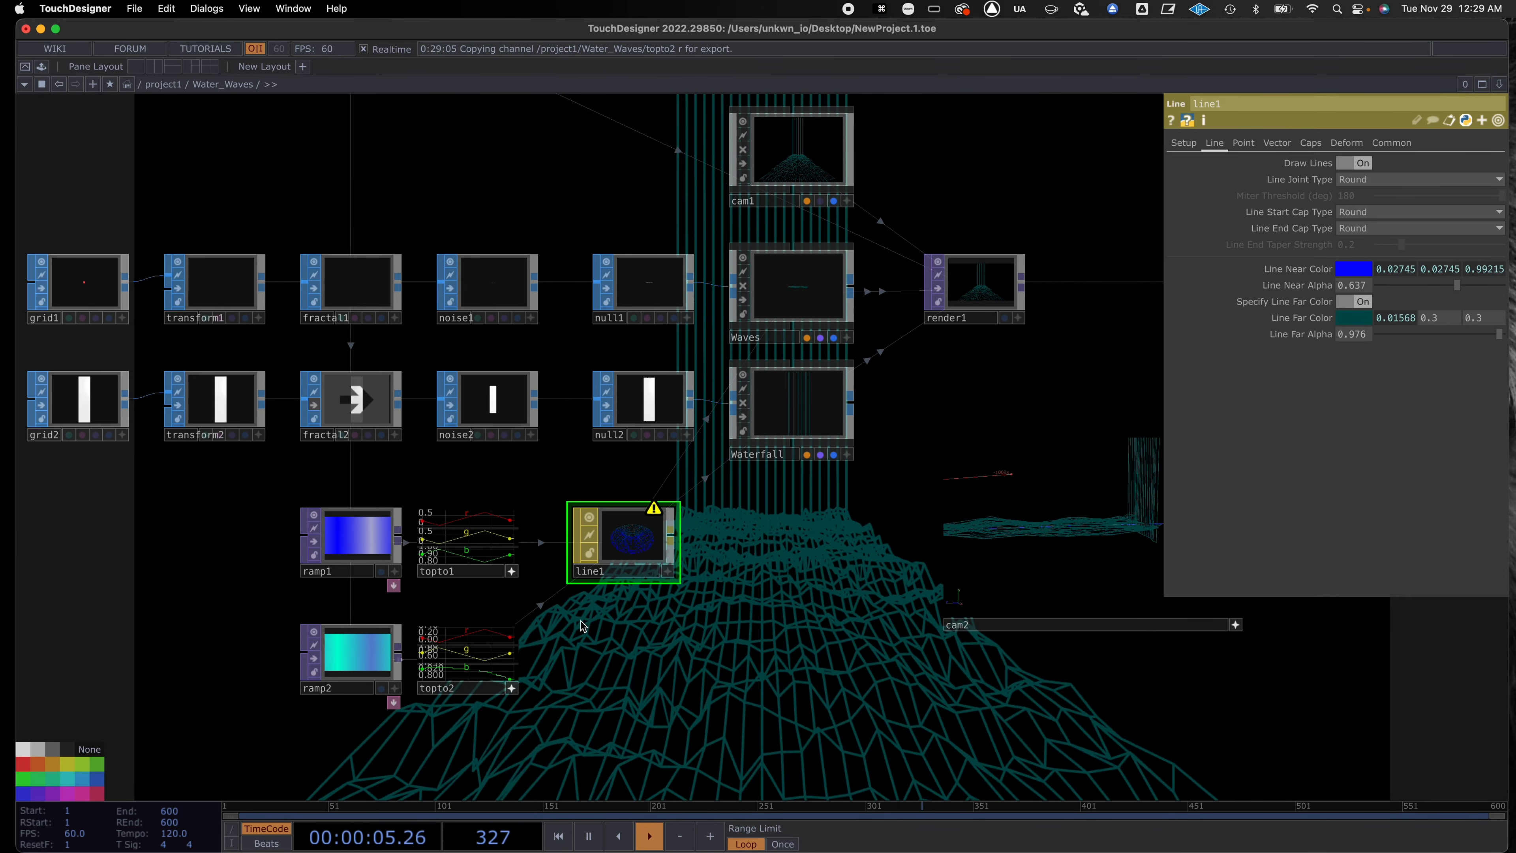
left_click_drag(470, 650, 1475, 309)
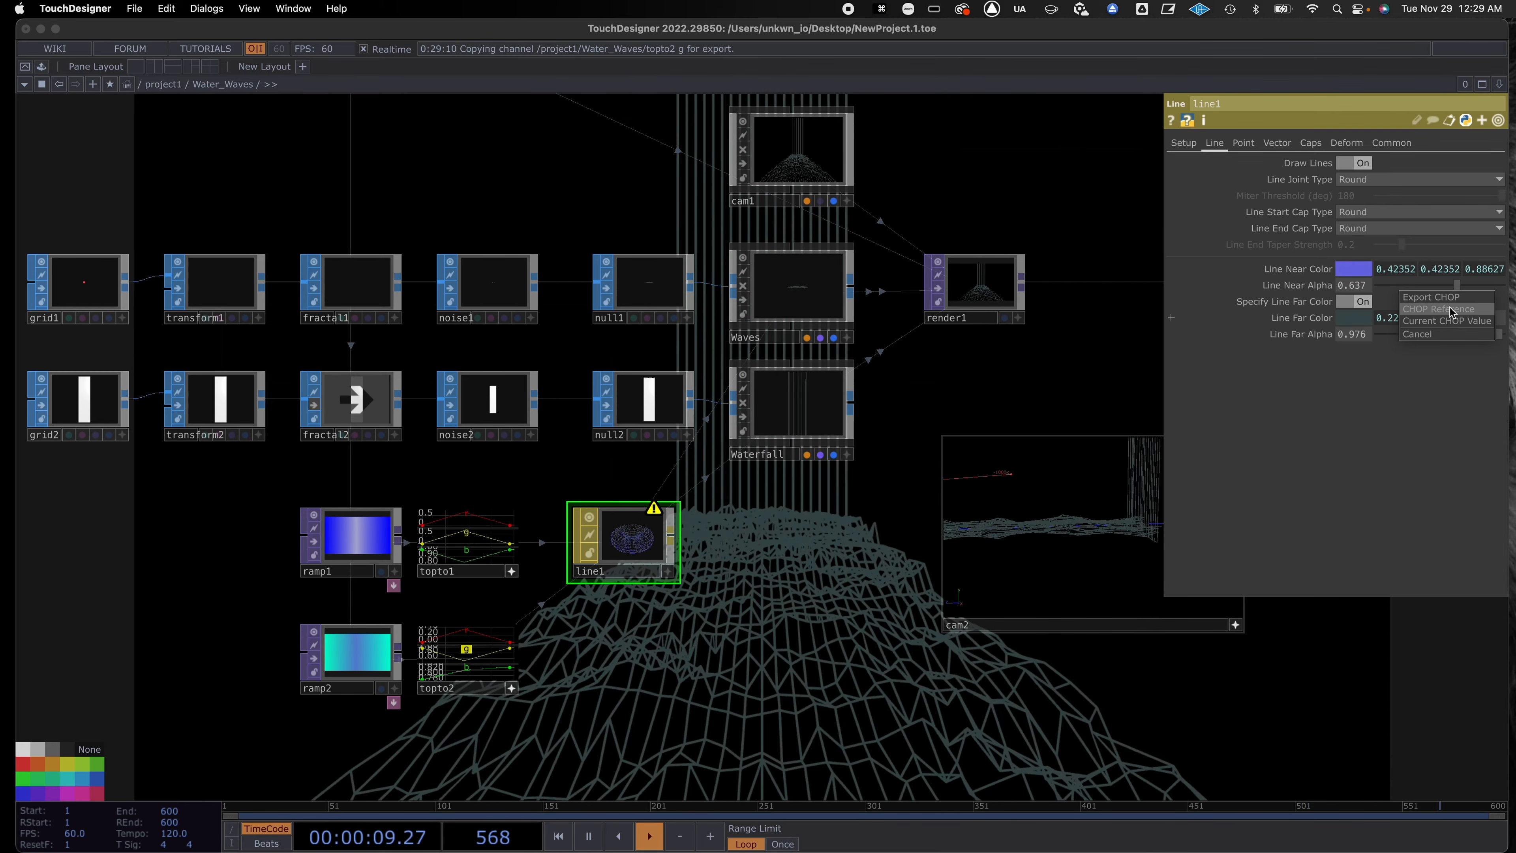
left_click(1451, 308)
left_click_drag(467, 667, 1495, 319)
left_click(1490, 309)
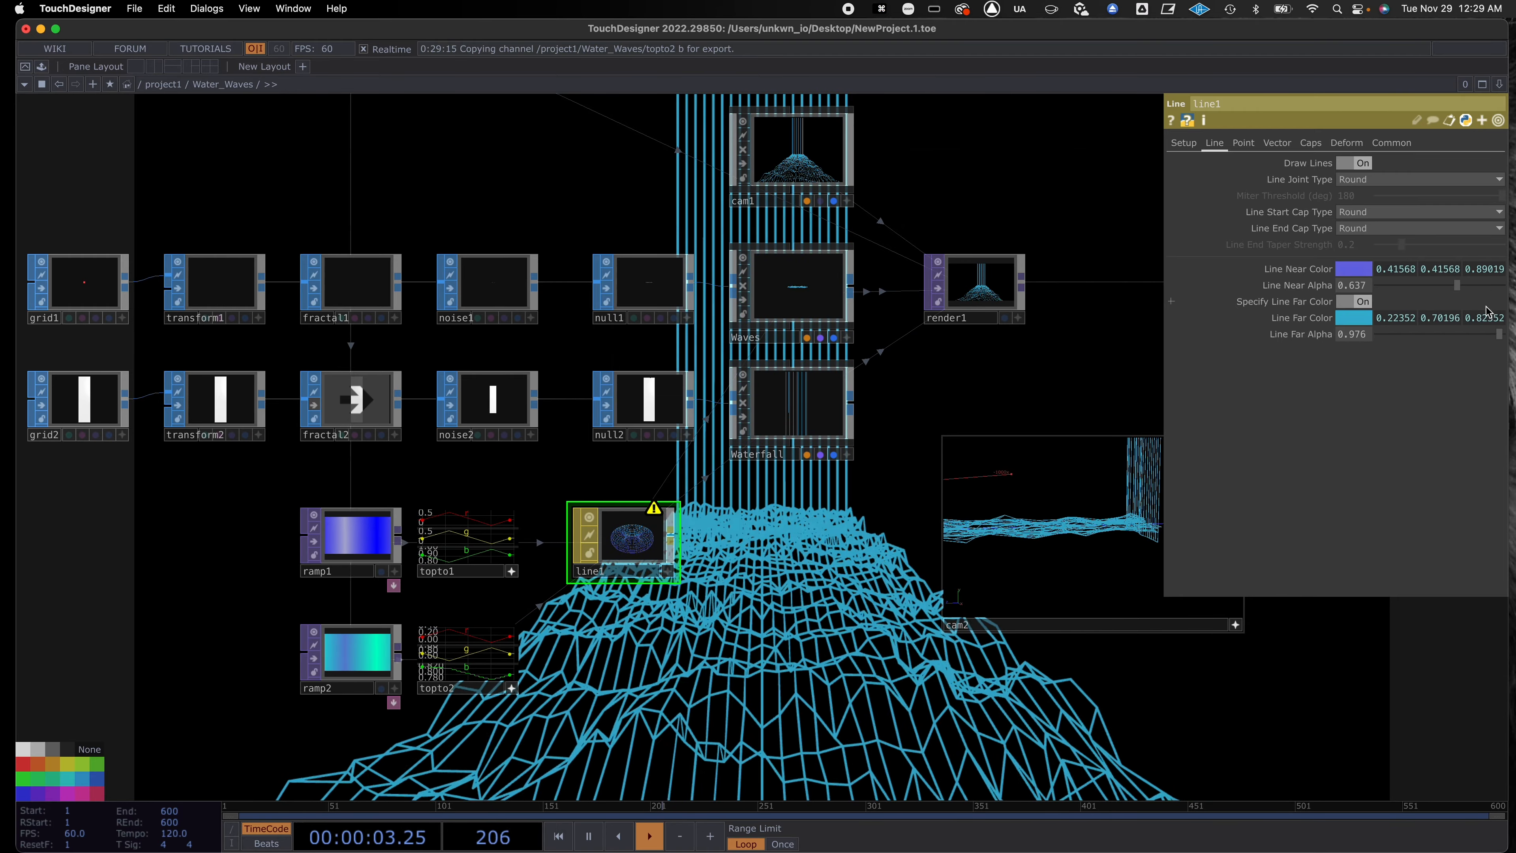
Set line1's Line Near Alpha to 1 and Line Far Alpha to about 0.553, keeping Specify Line Far Color on.
left_click_drag(1461, 291, 1485, 289)
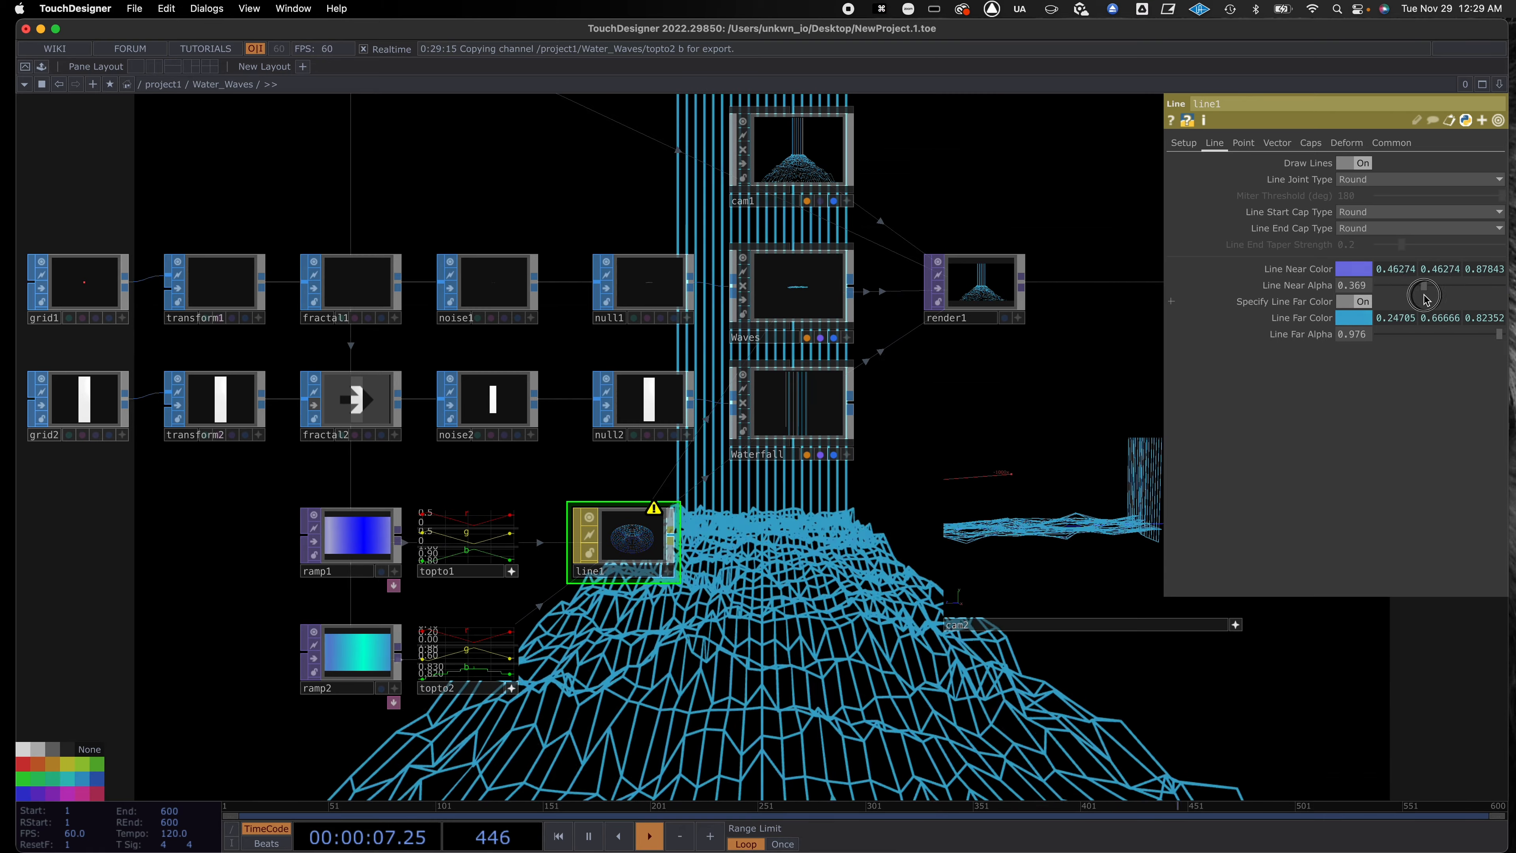
left_click_drag(1497, 334, 1447, 336)
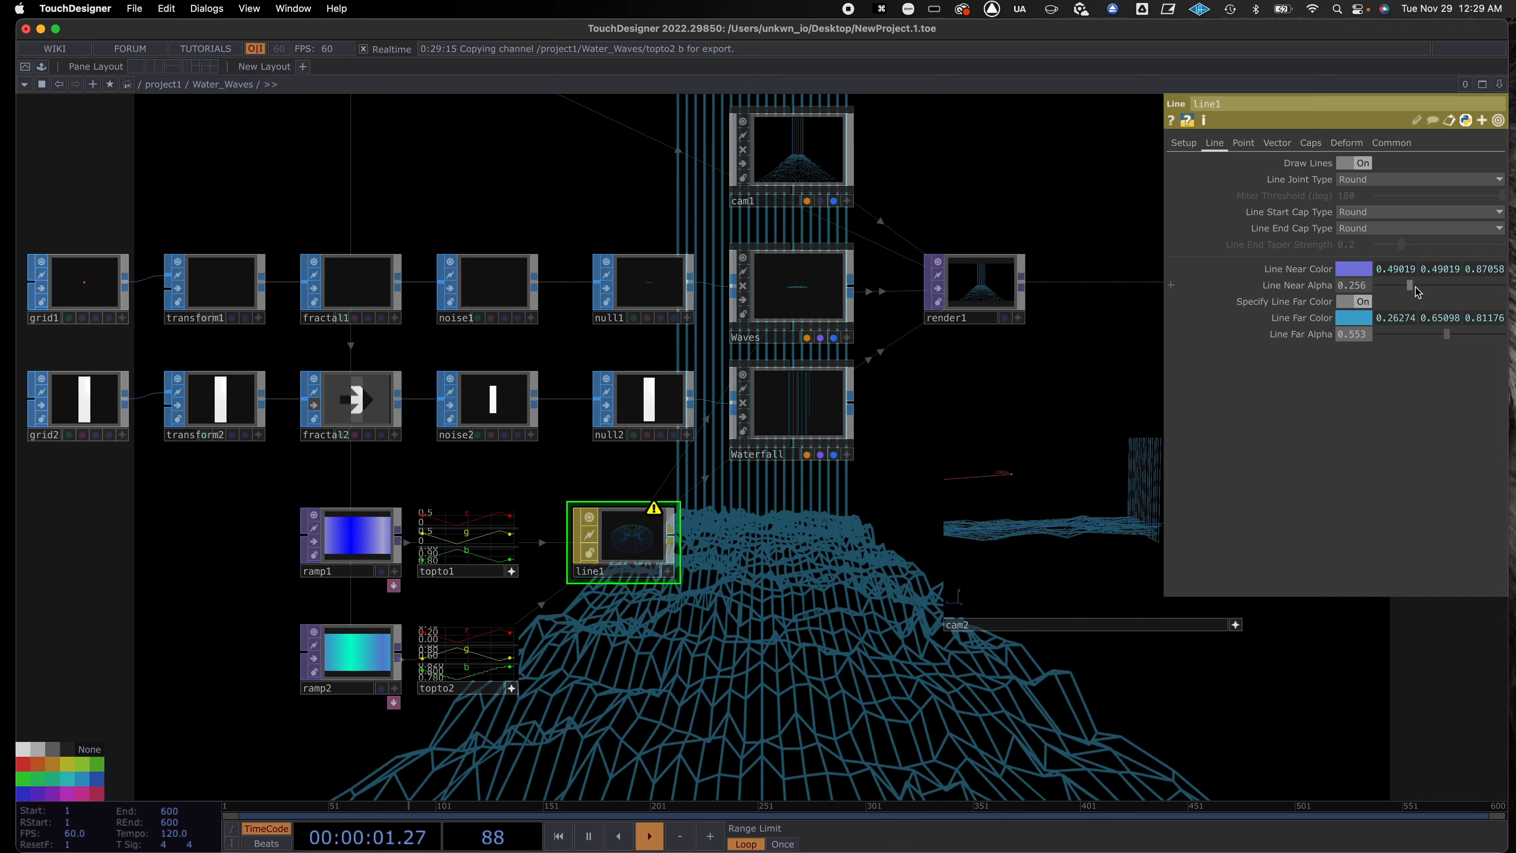
left_click(1362, 304)
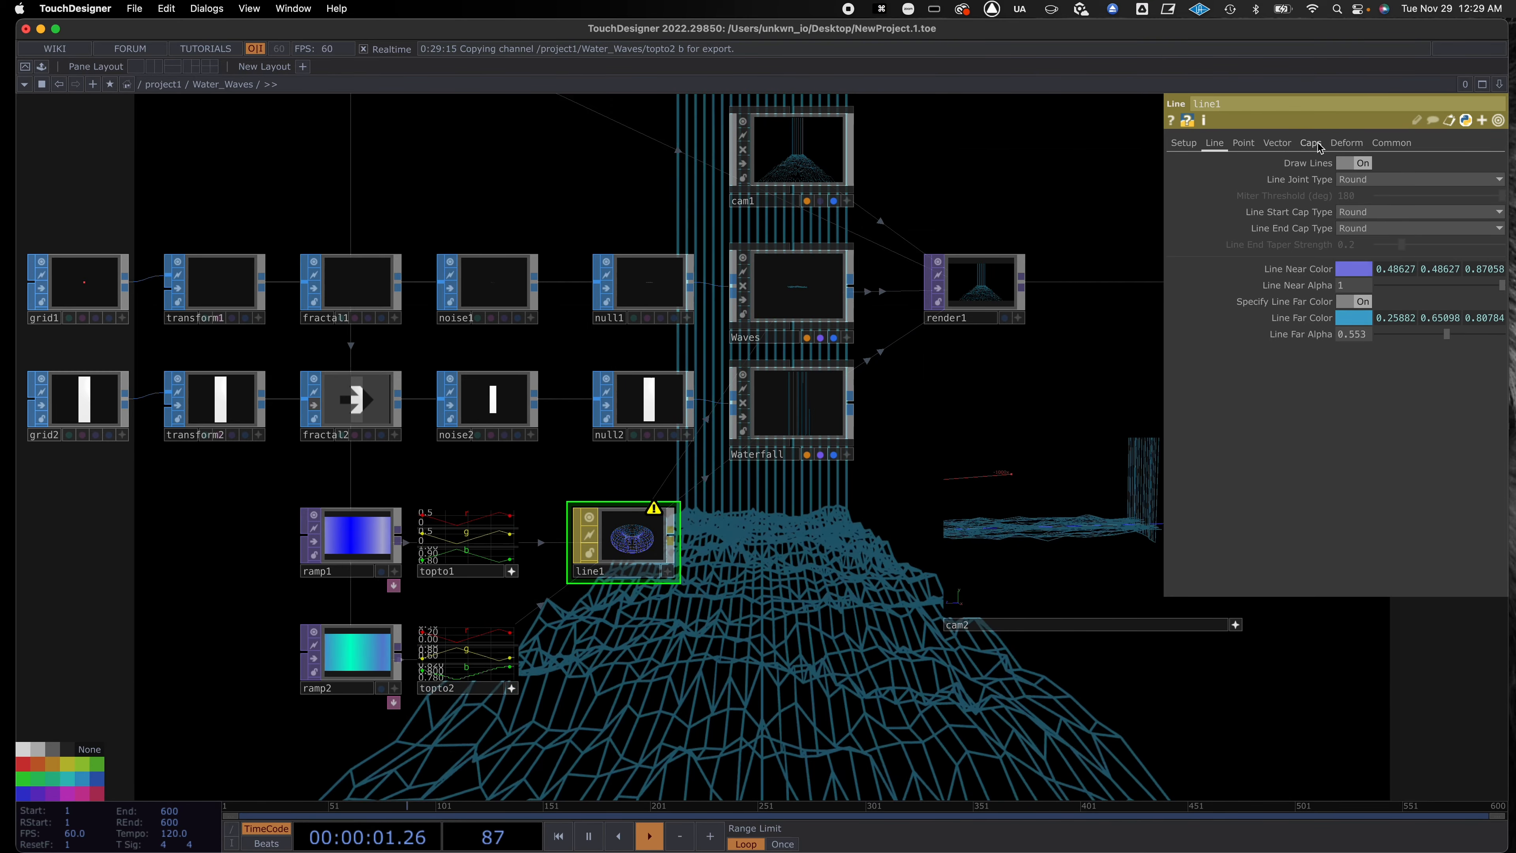
Review line1's Deform, Caps, Vector, Point, Line, Setup and Common parameters, including the Separate Alpha Function option.
left_click(1343, 144)
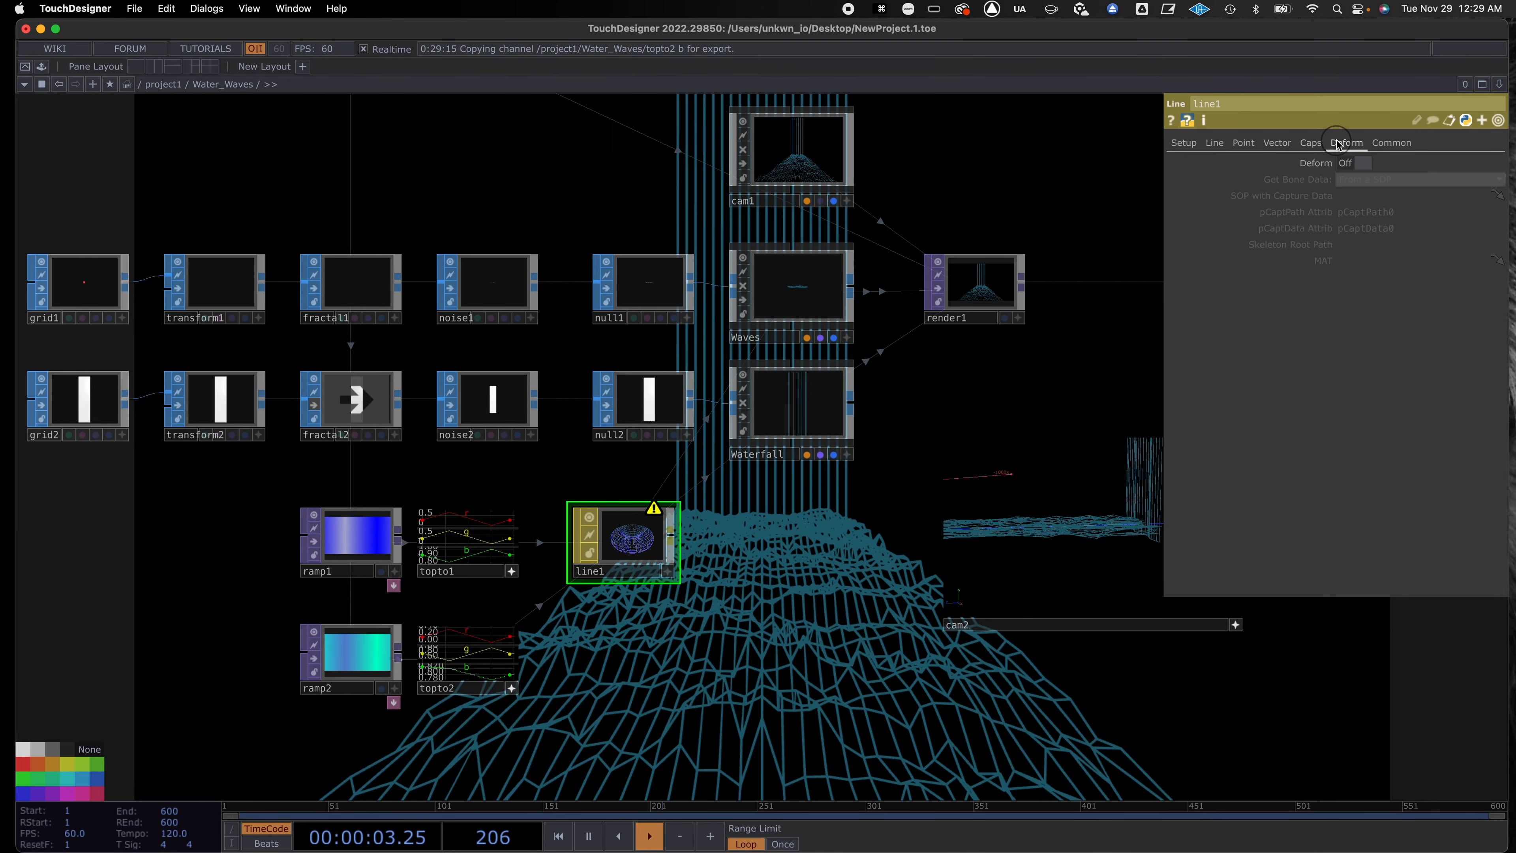
left_click(1311, 143)
left_click(1276, 143)
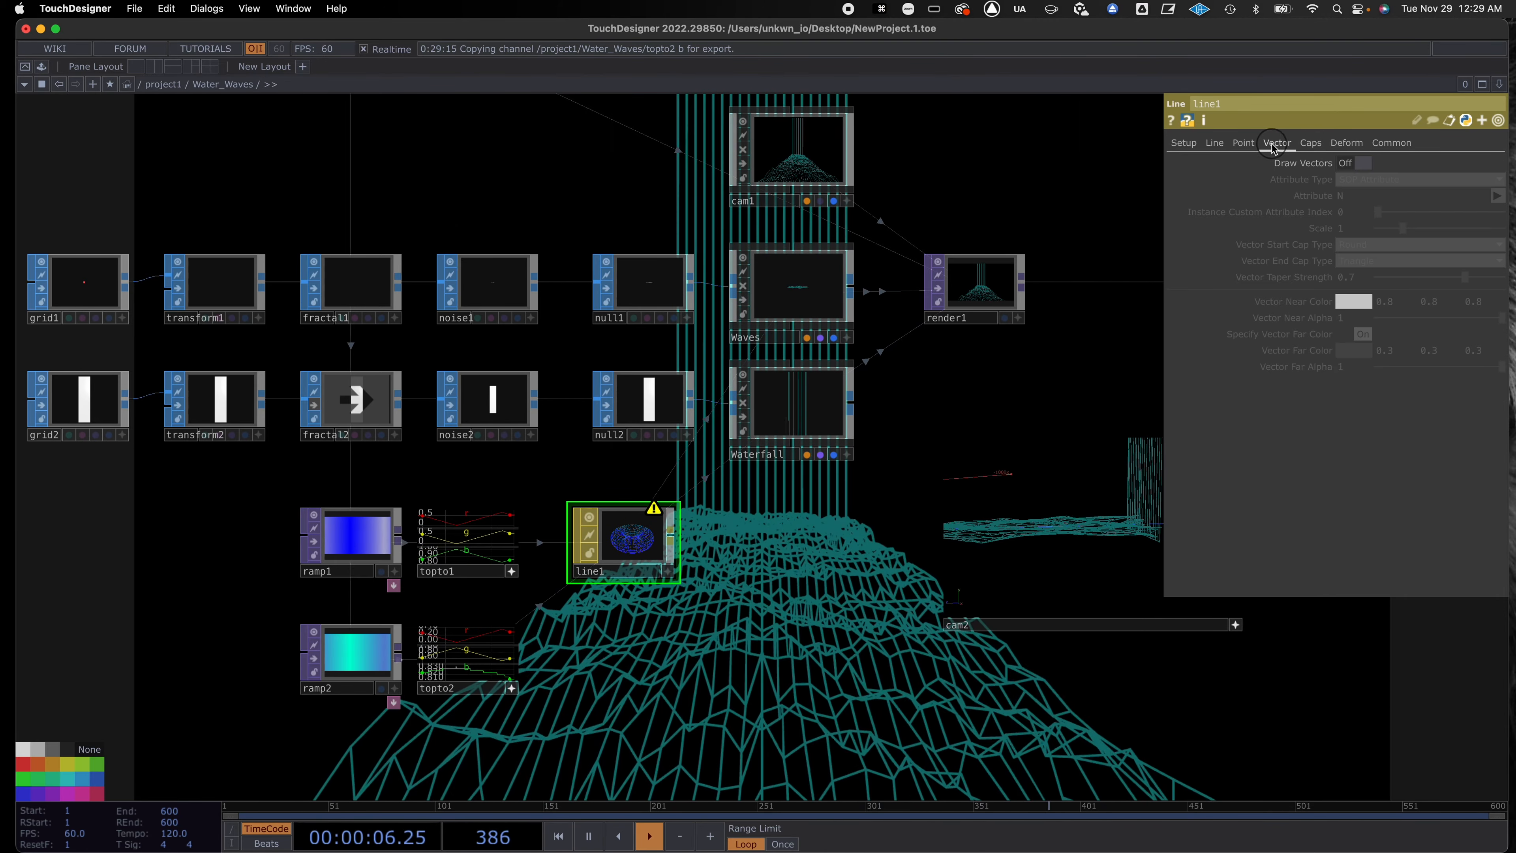
left_click(1243, 144)
left_click(1214, 144)
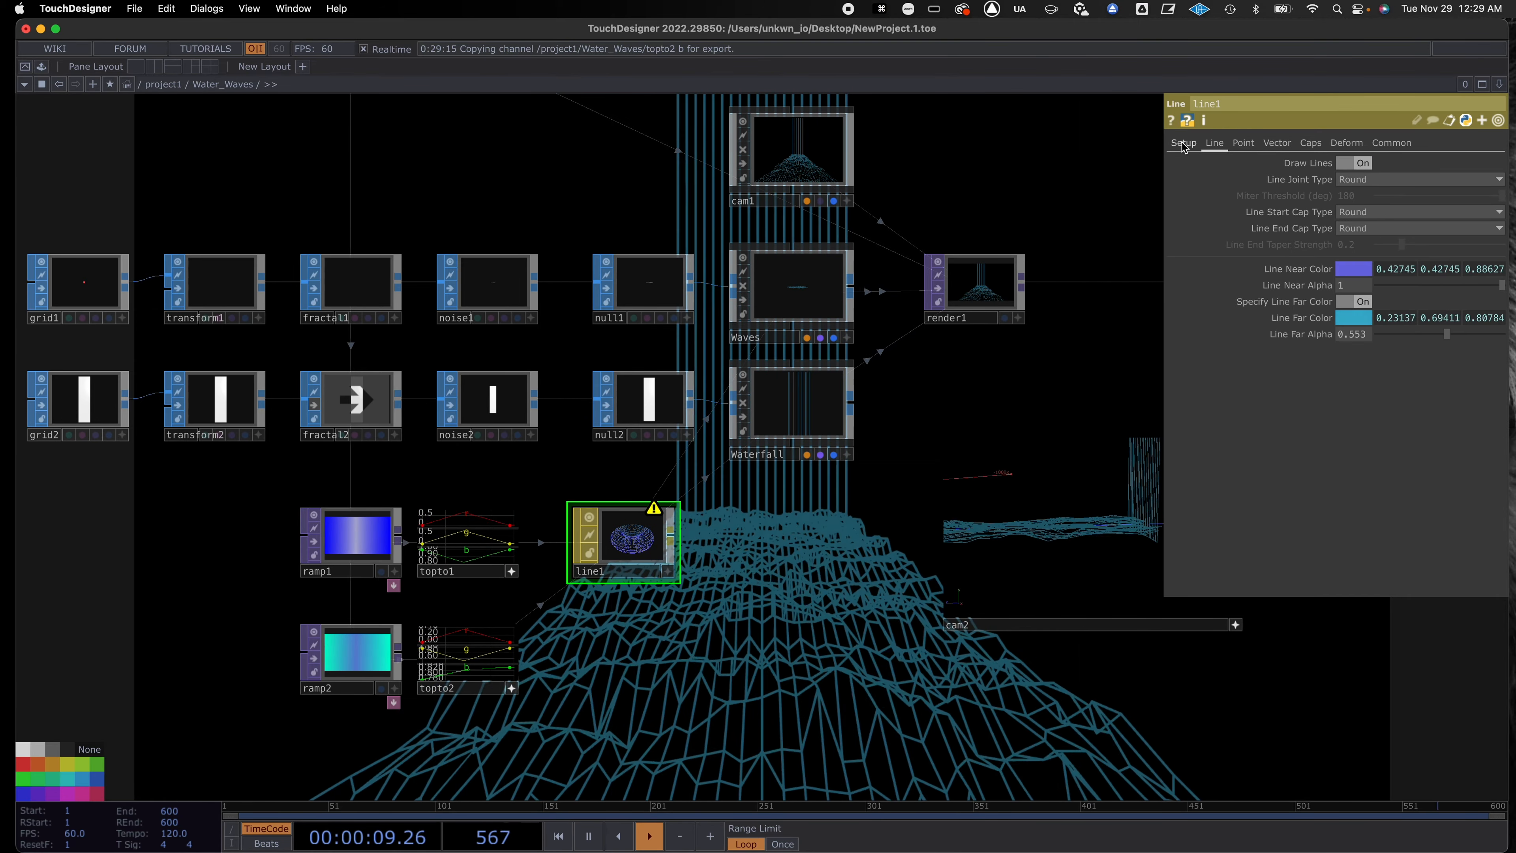
left_click(1184, 145)
left_click(1391, 143)
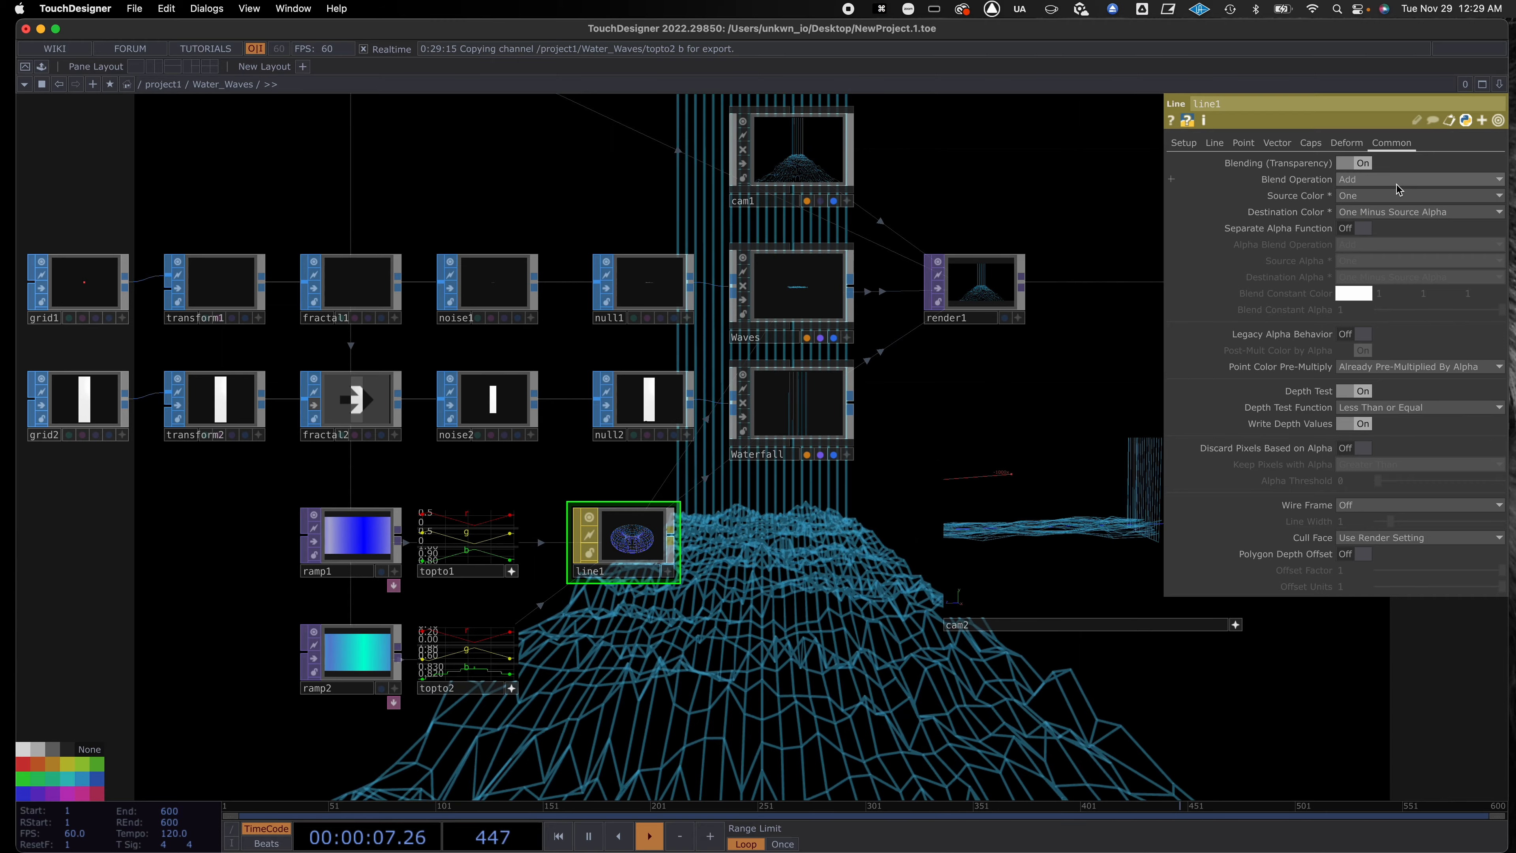
left_click(1363, 228)
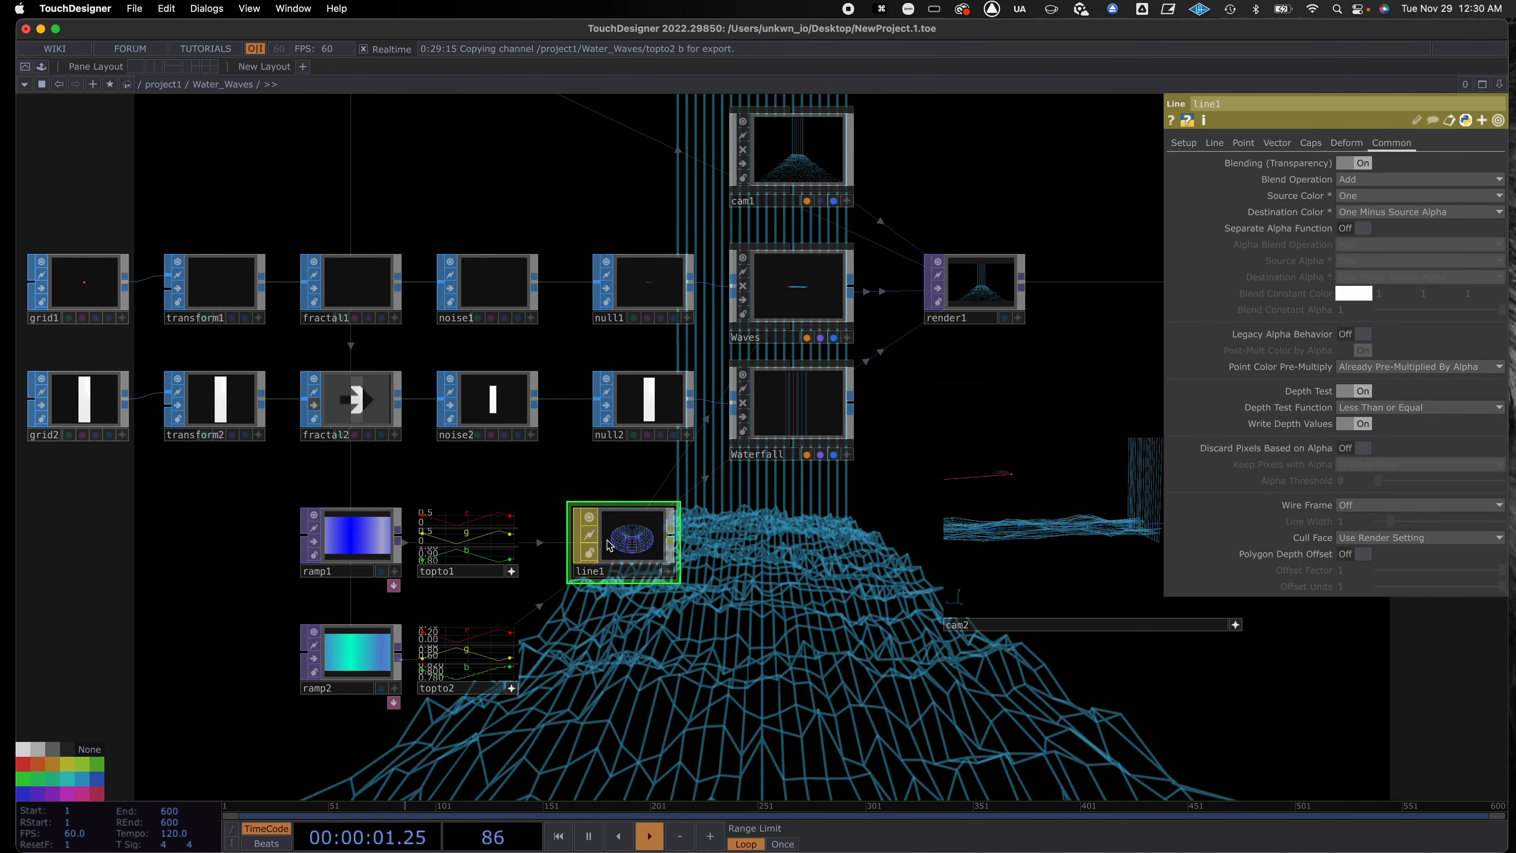
Set the Divisions of fractal1 to 3 to make the wave mesh denser.
left_click_drag(620, 651, 621, 628)
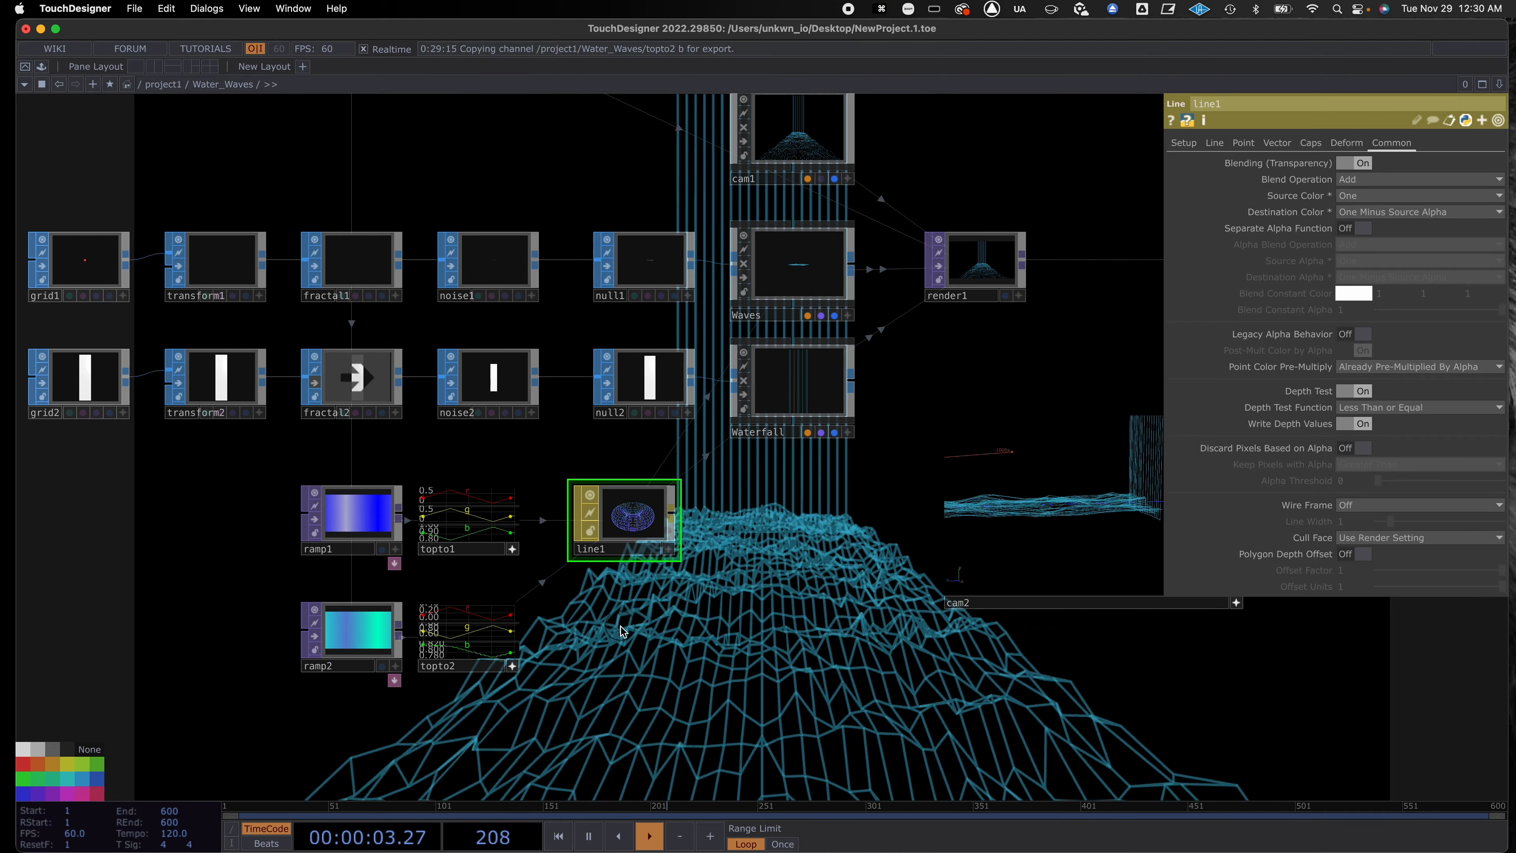
left_click_drag(826, 570, 800, 639)
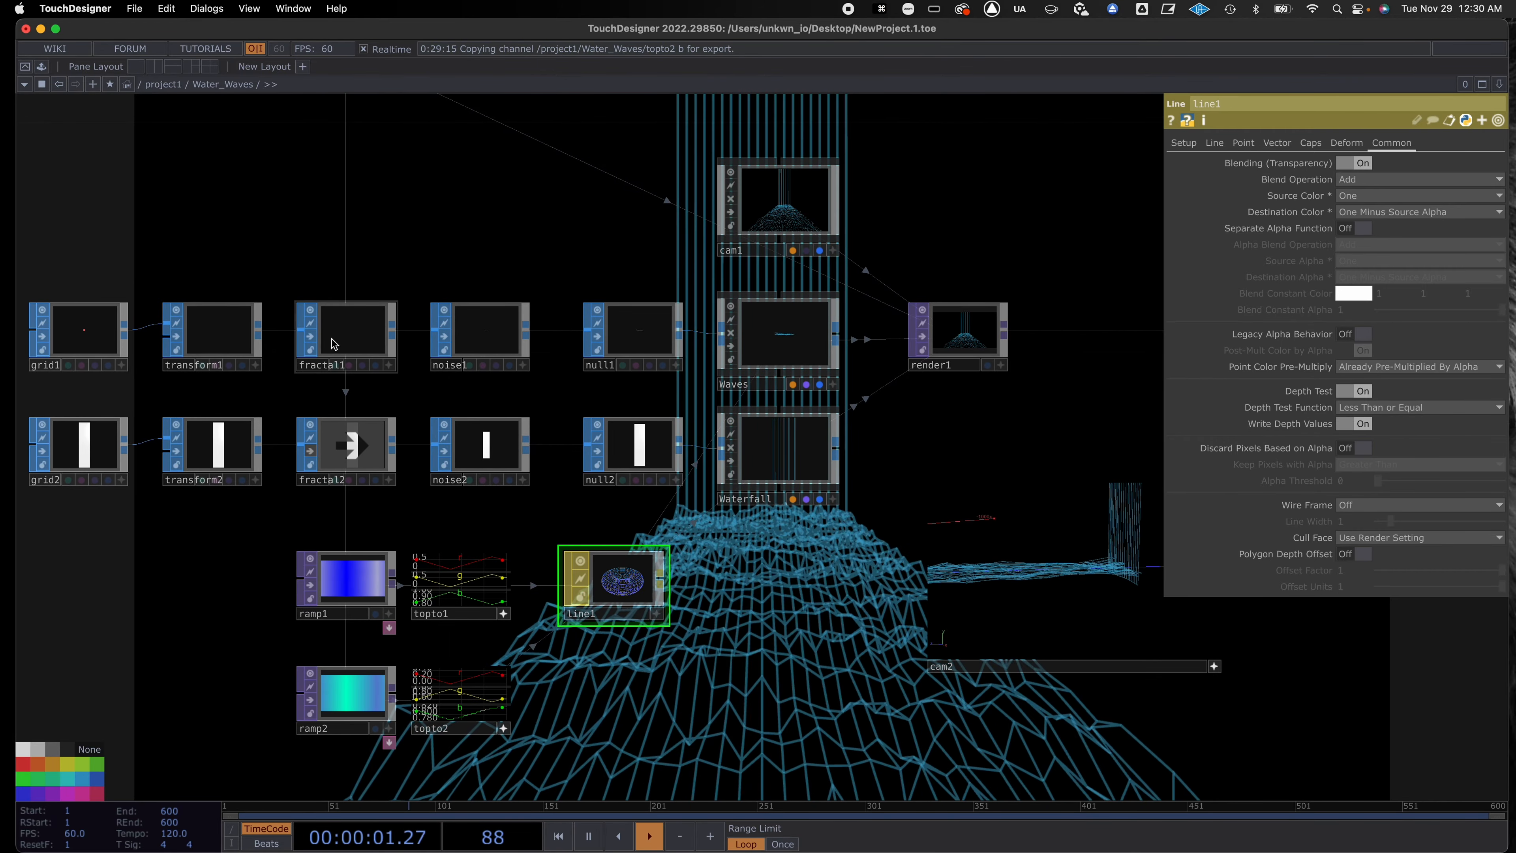
left_click(341, 326)
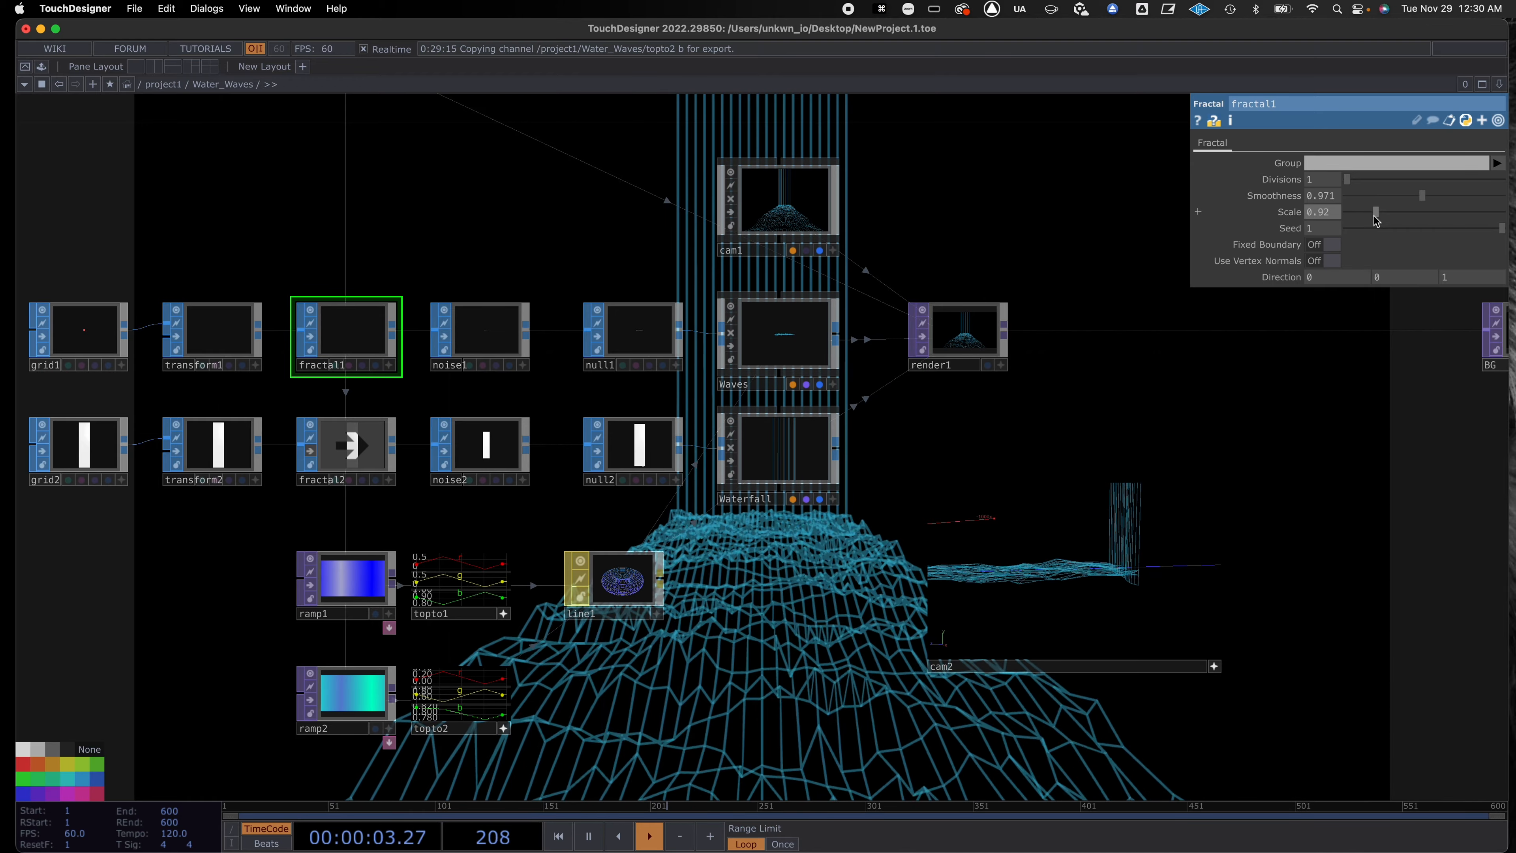
left_click_drag(1350, 181, 1423, 176)
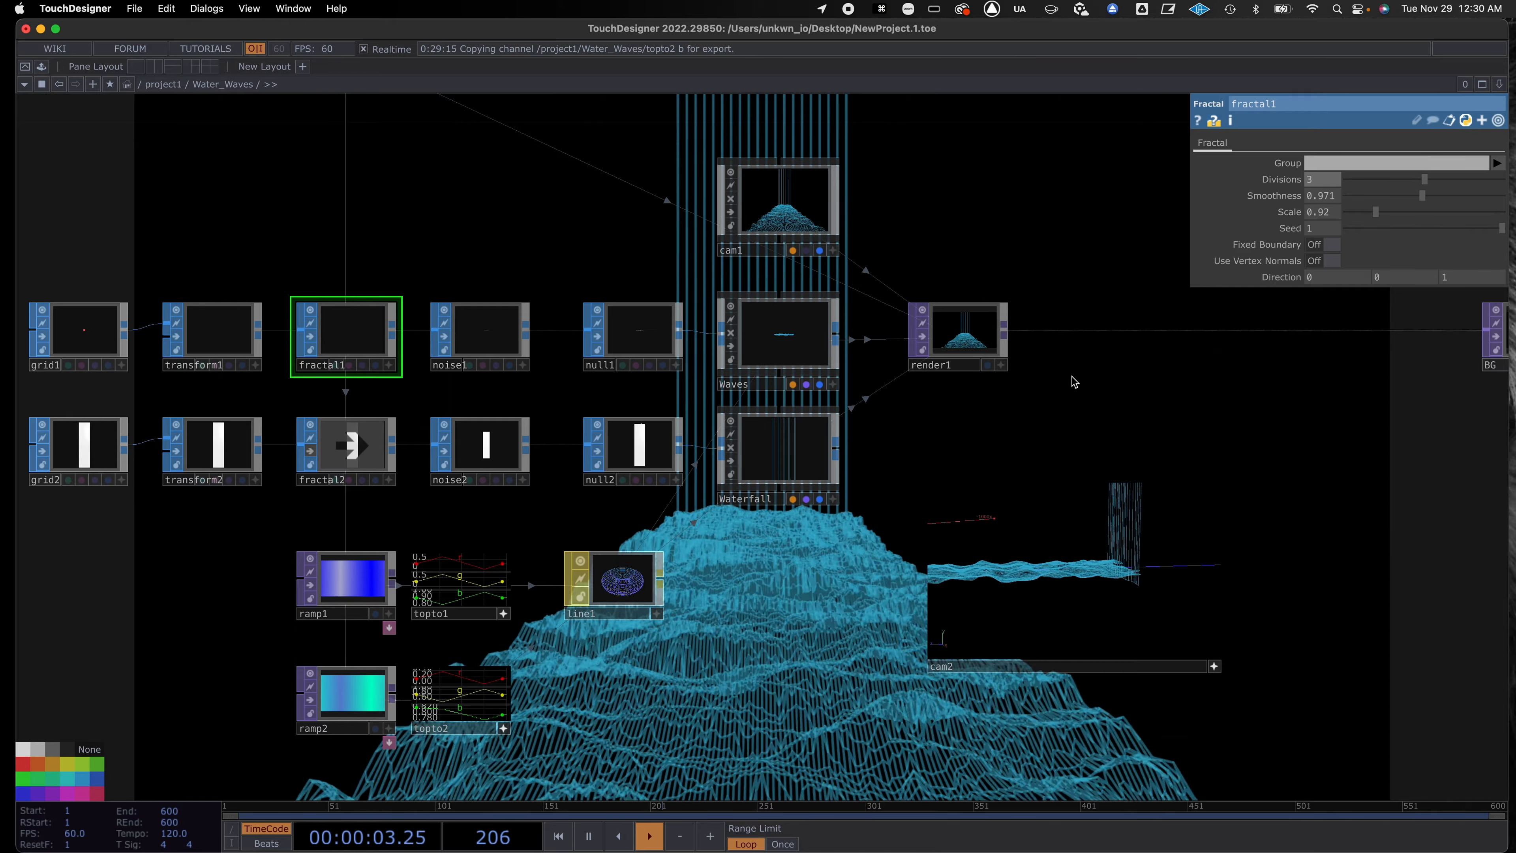
Deactivate the interactive viewer of the cam2 node.
left_click_drag(798, 617, 764, 592)
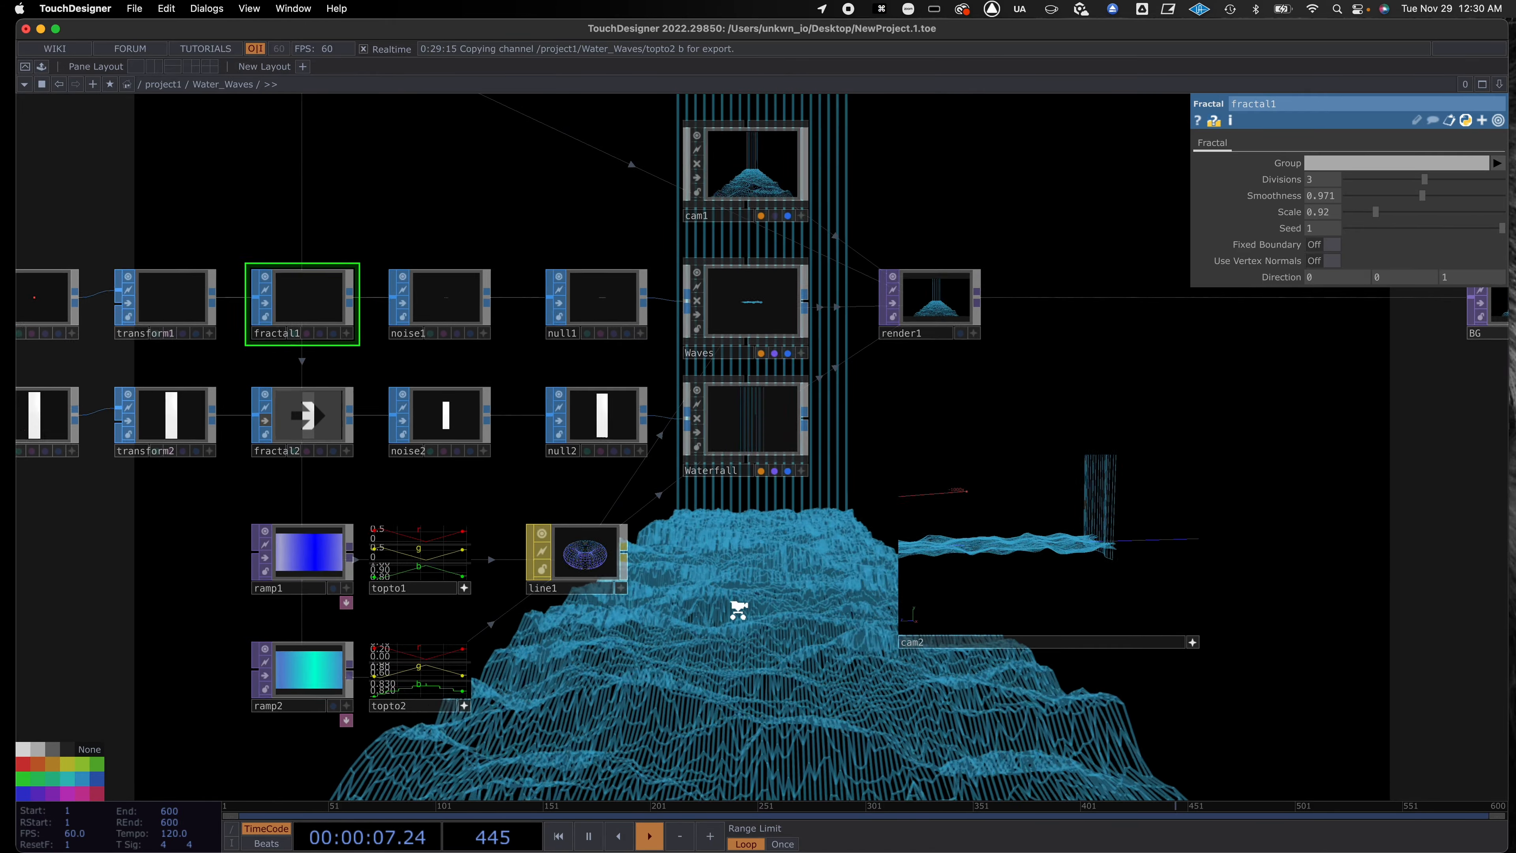
scroll(740, 610, "down", 2)
left_click_drag(778, 582, 667, 610)
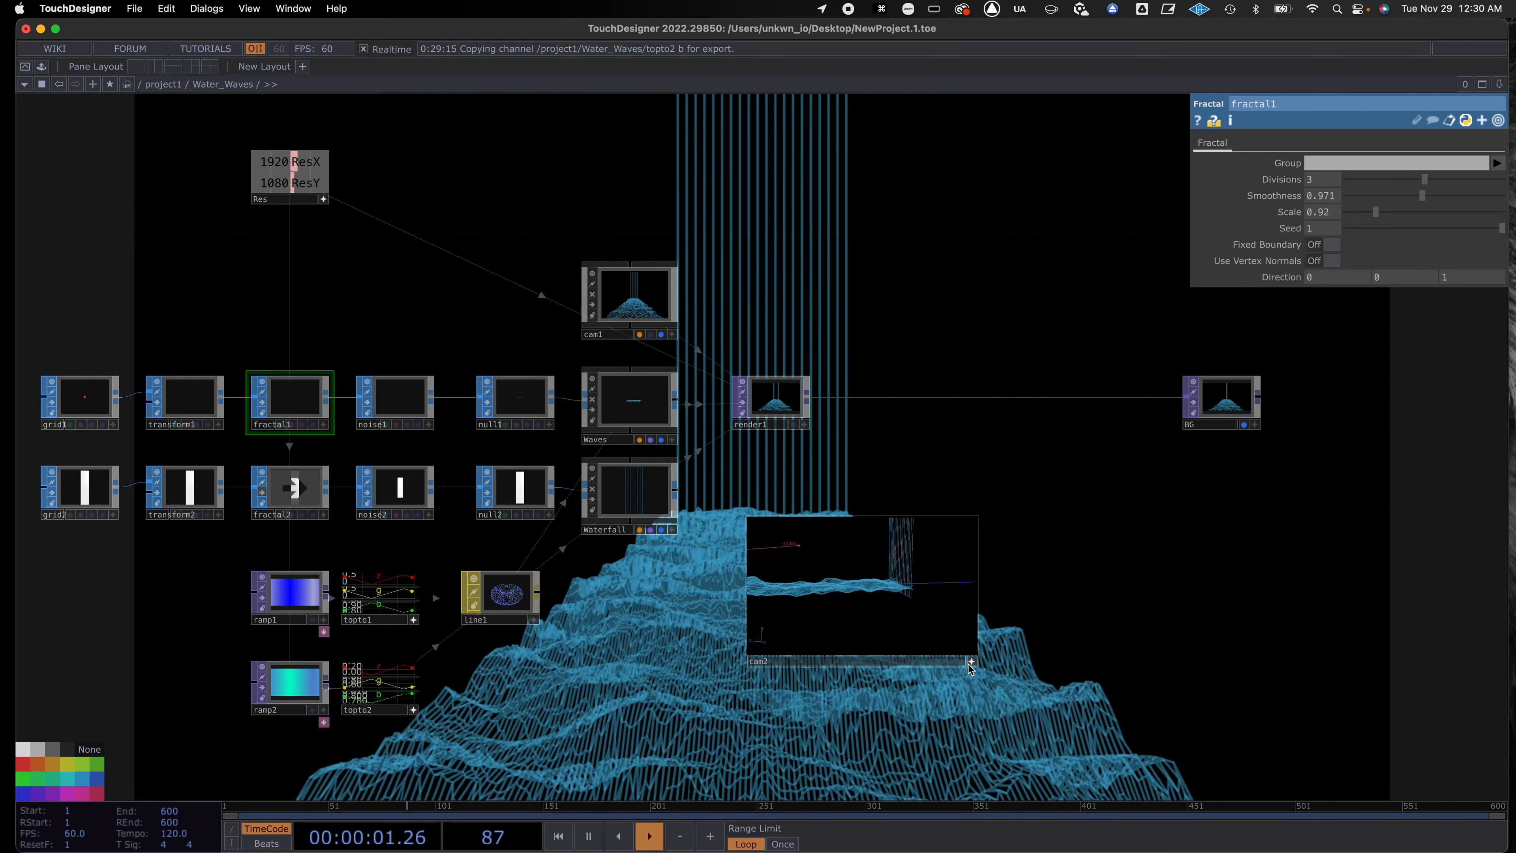
left_click(973, 665)
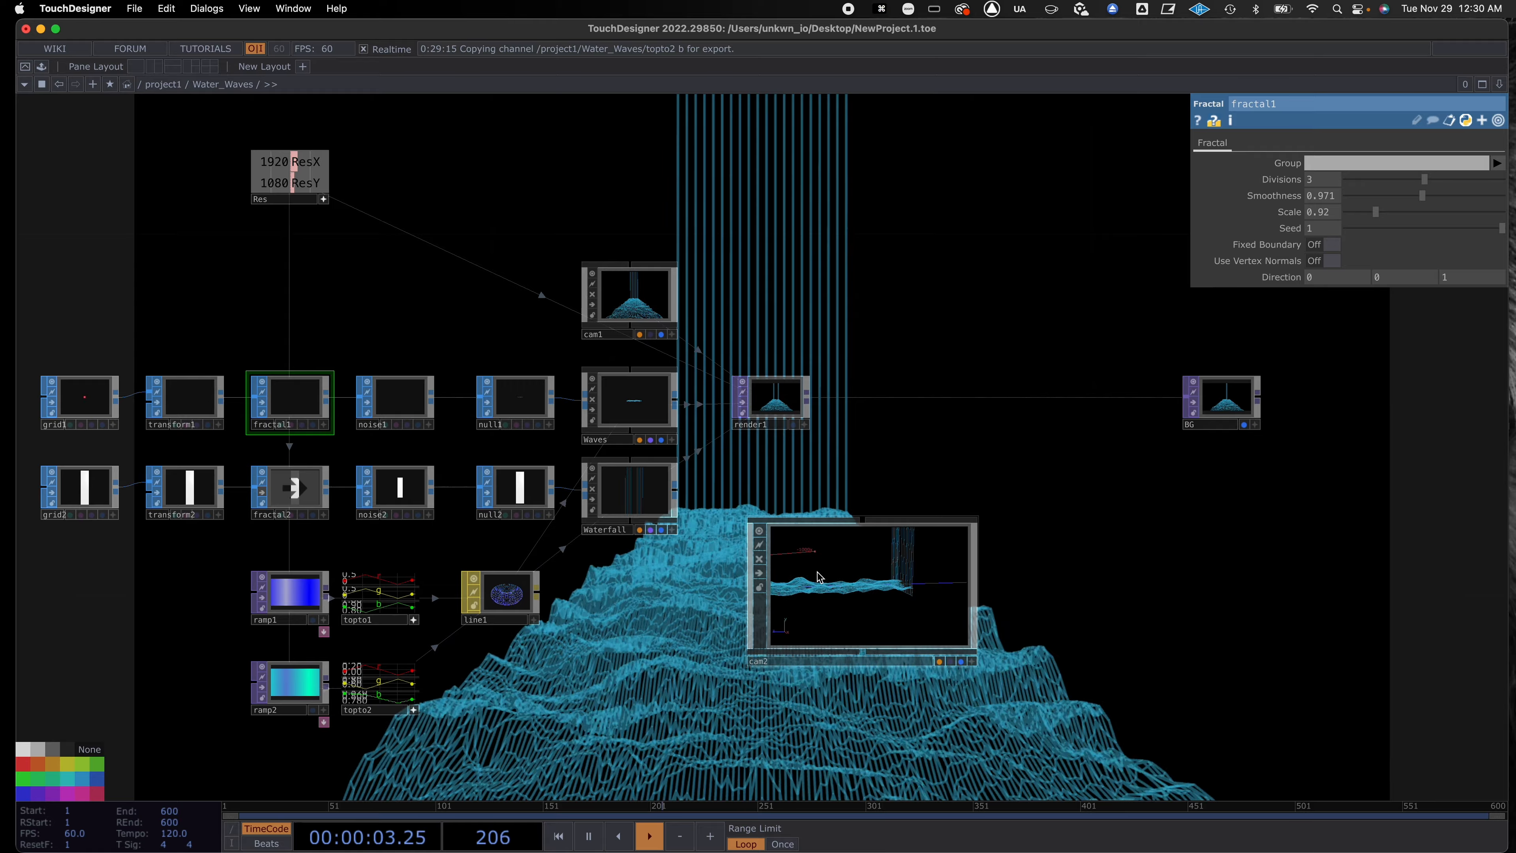
Move cam2 aside below BG and insert the palette's radialBlur image filter between render1 and BG.
left_click_drag(776, 574, 1167, 638)
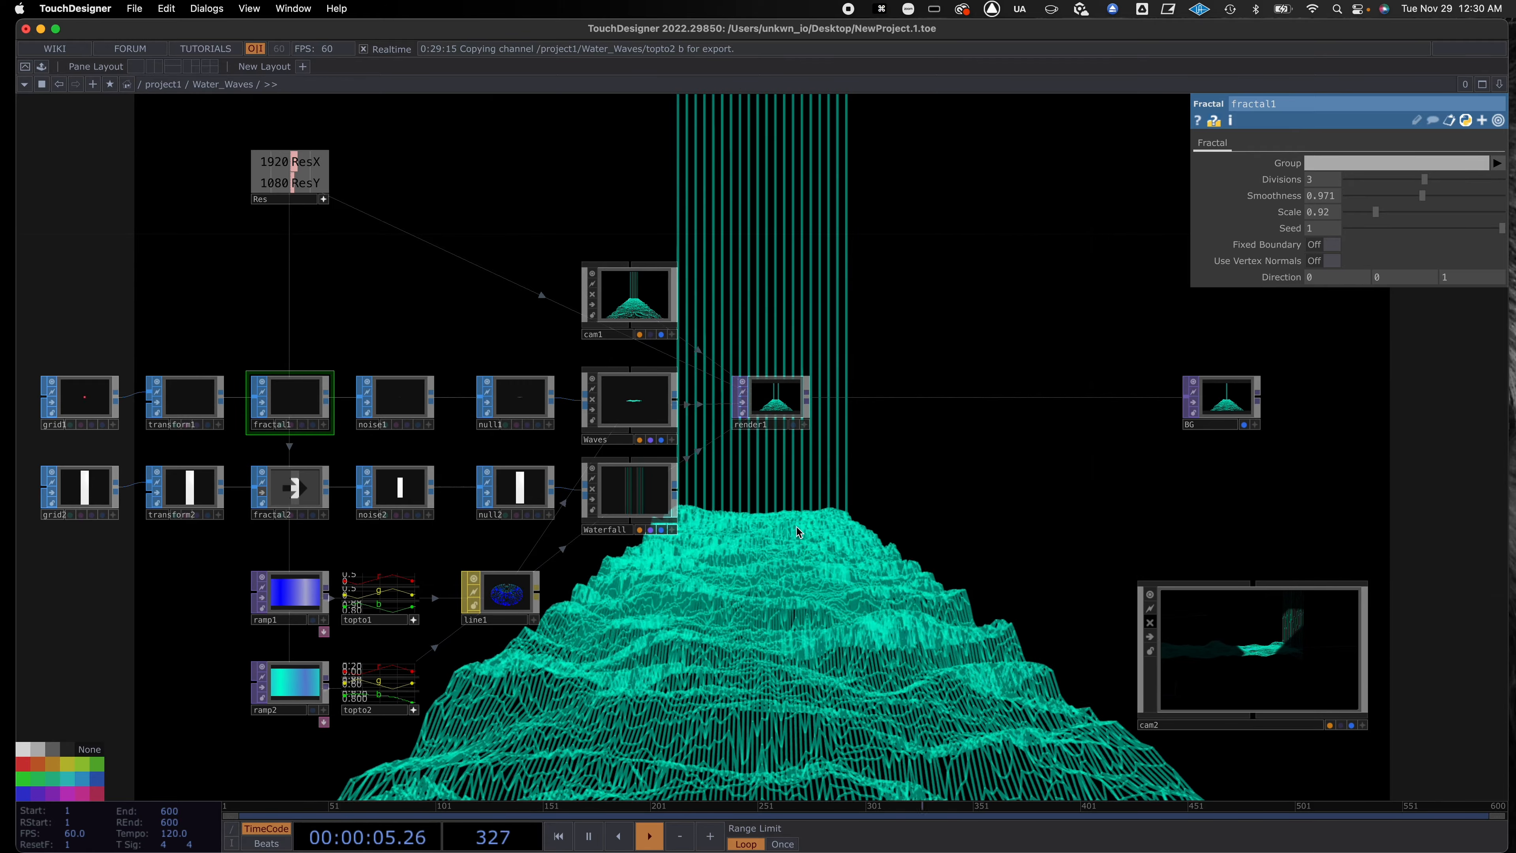
left_click_drag(797, 528, 838, 588)
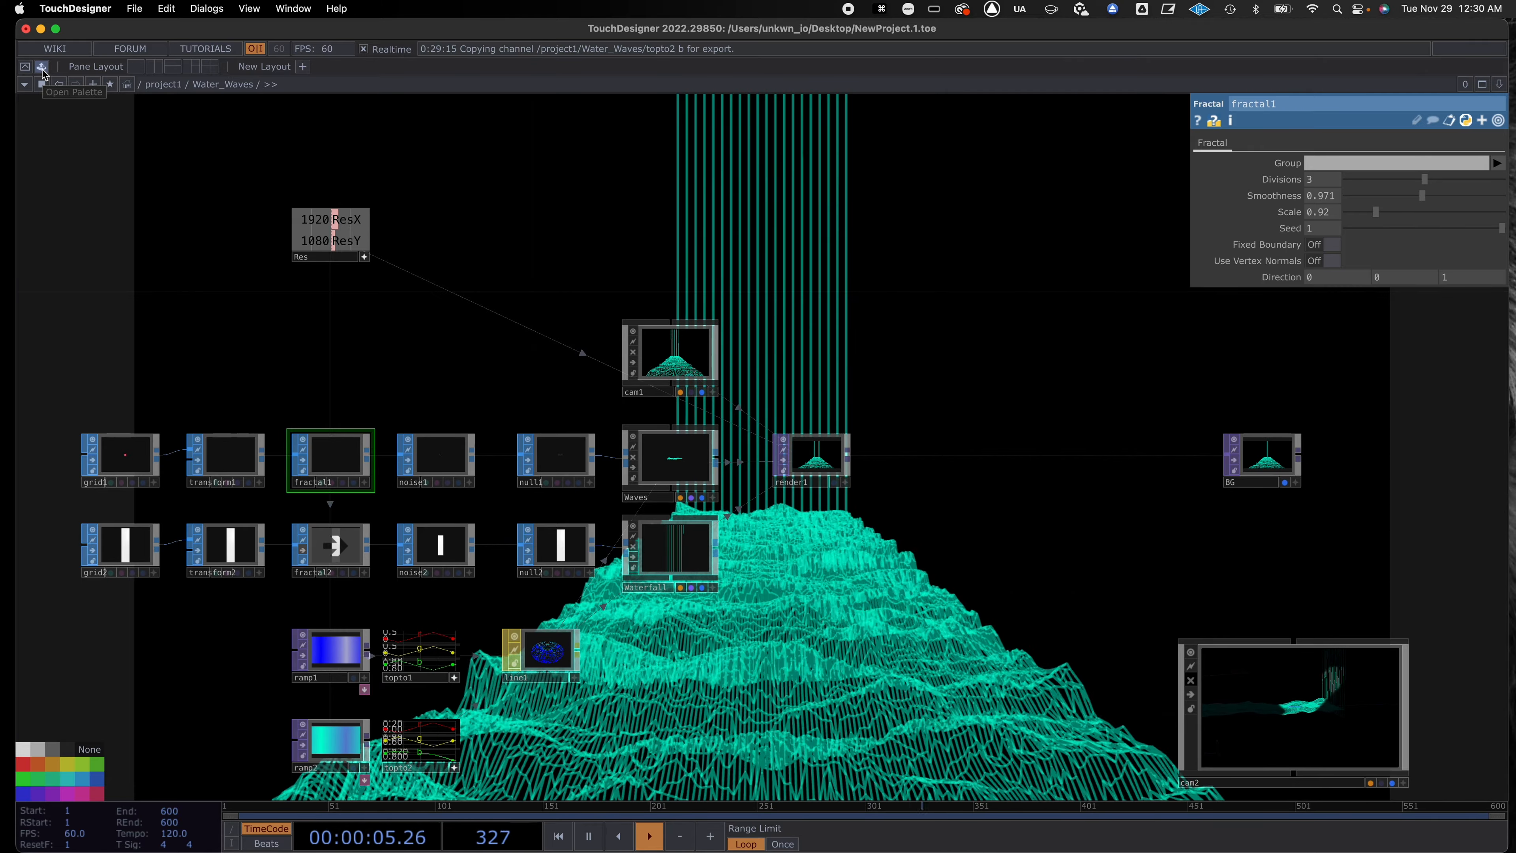
left_click(41, 67)
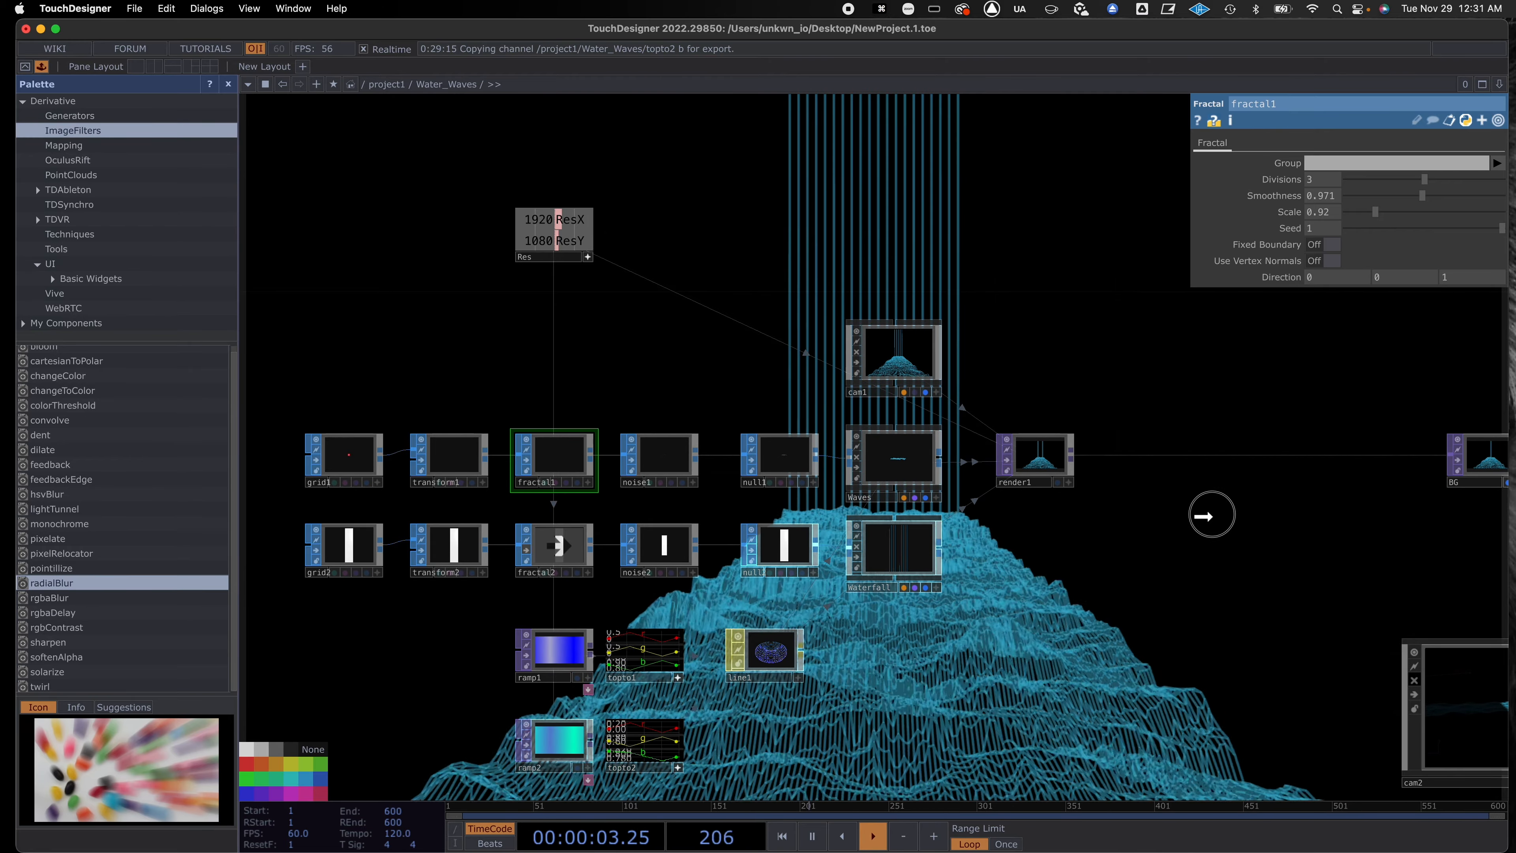
left_click(1271, 501)
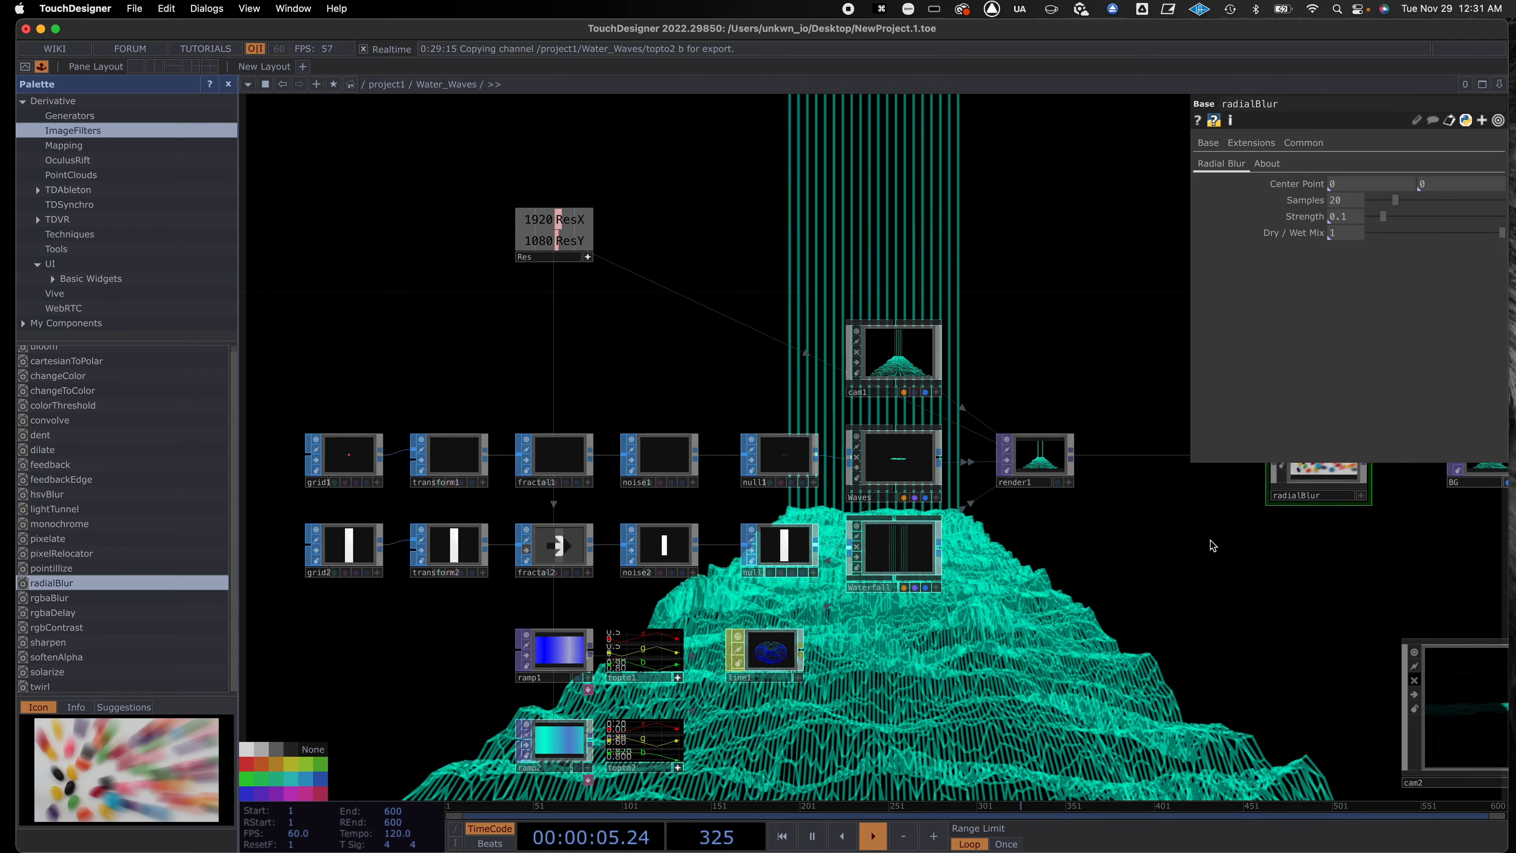
left_click_drag(1214, 546, 785, 598)
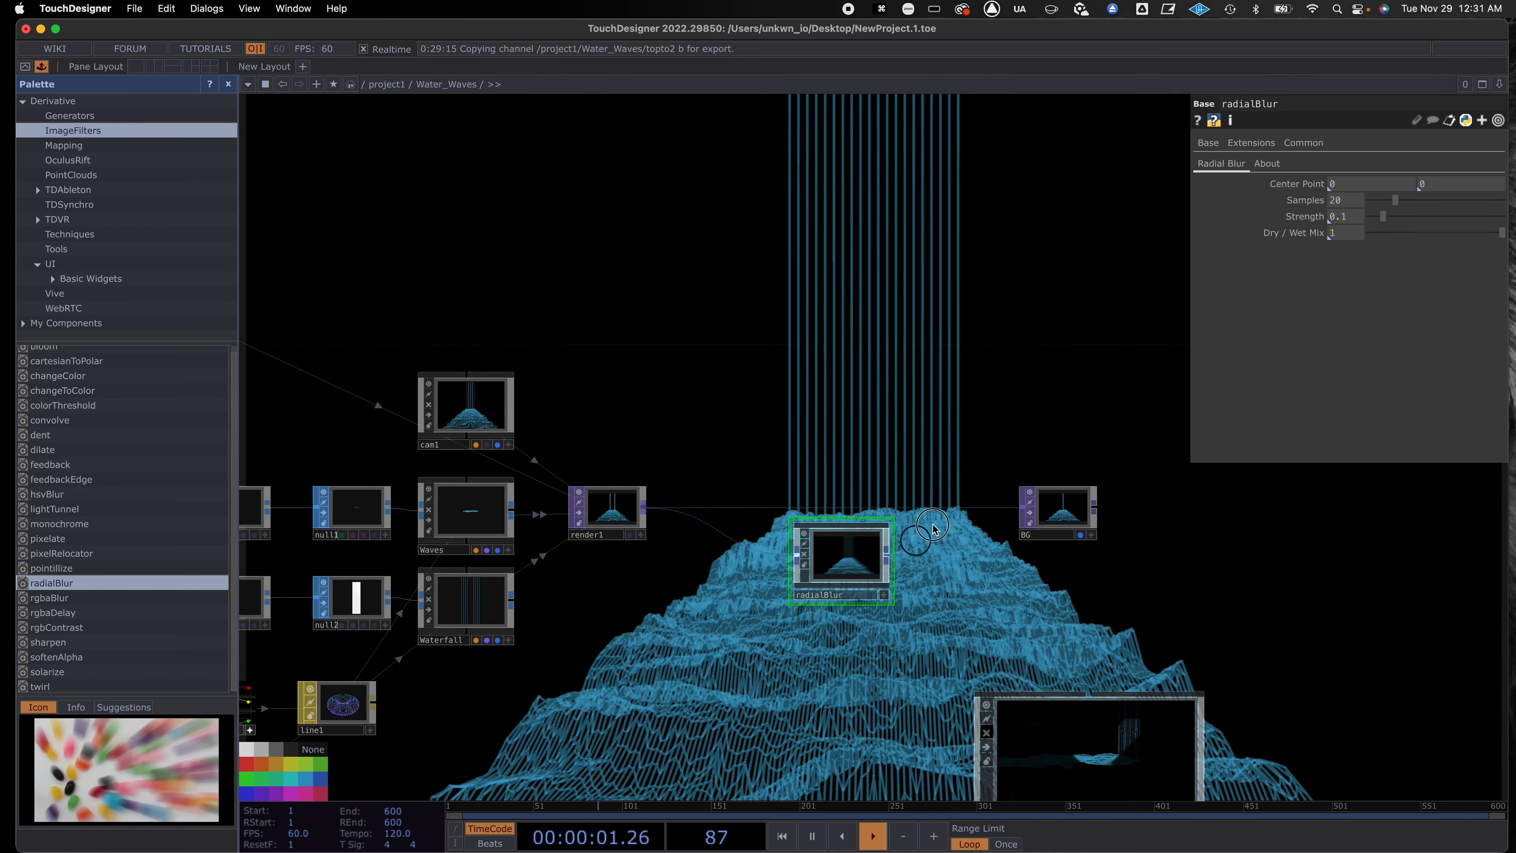
left_click(950, 512)
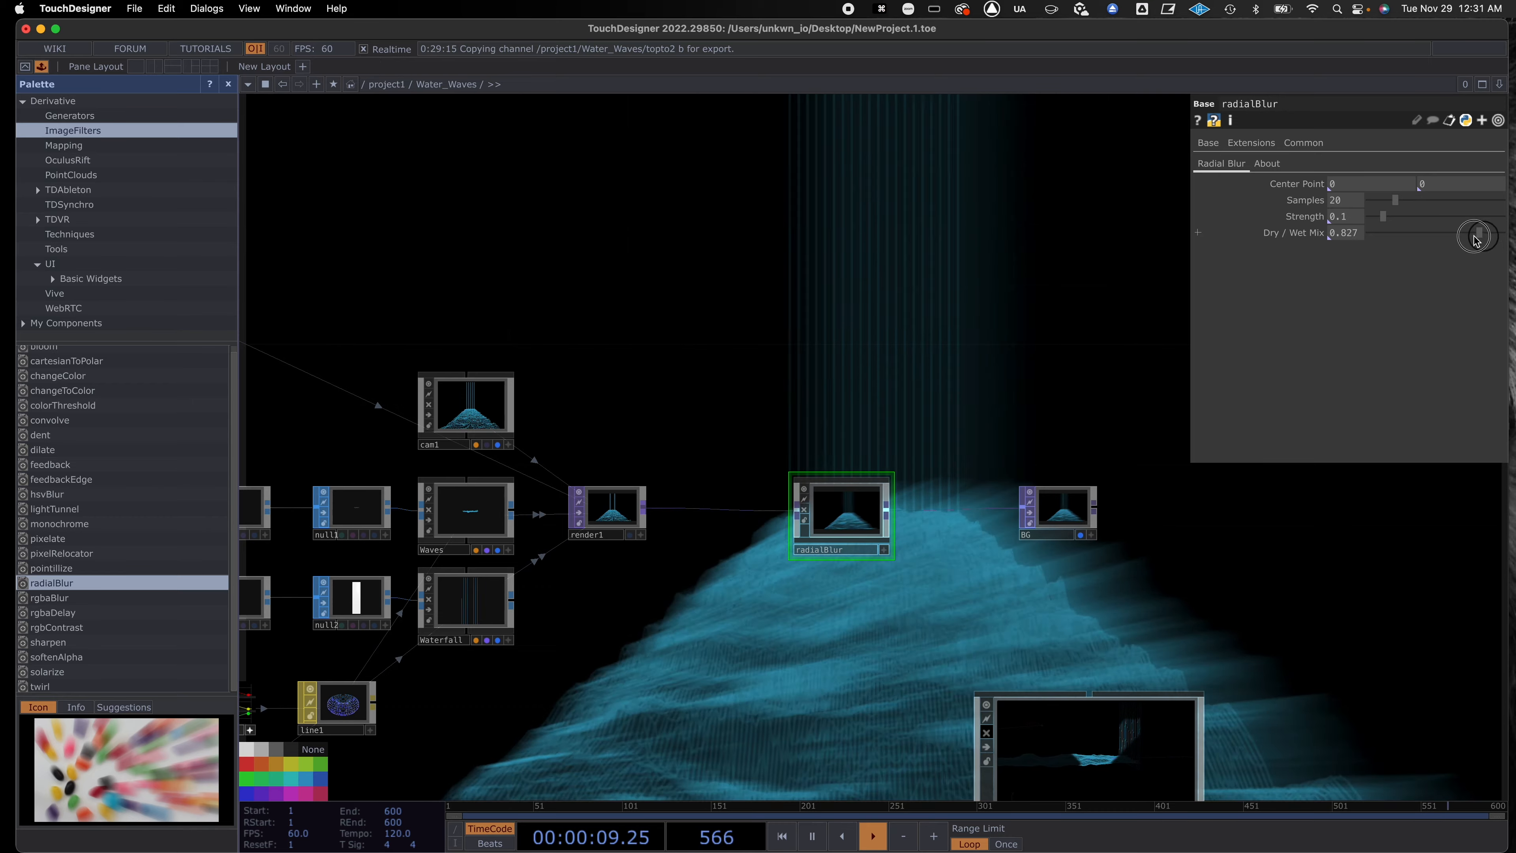
Set radialBlur's Dry / Wet Mix to about 0.492, Samples to 39 and the horizontal Center Point to .5.
left_click_drag(1477, 239, 1419, 239)
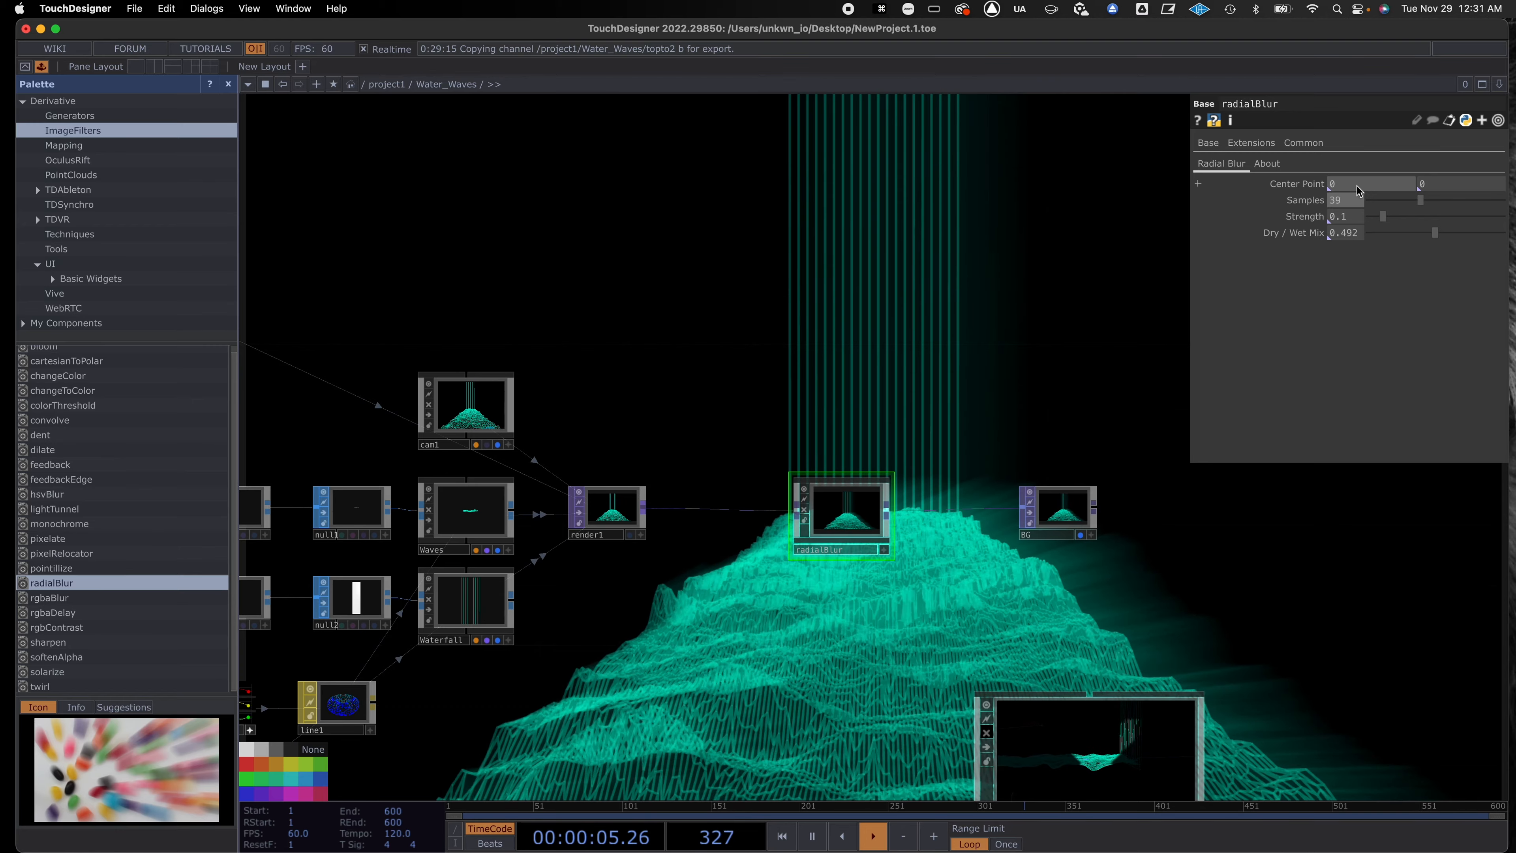
left_click_drag(1340, 185, 1326, 185)
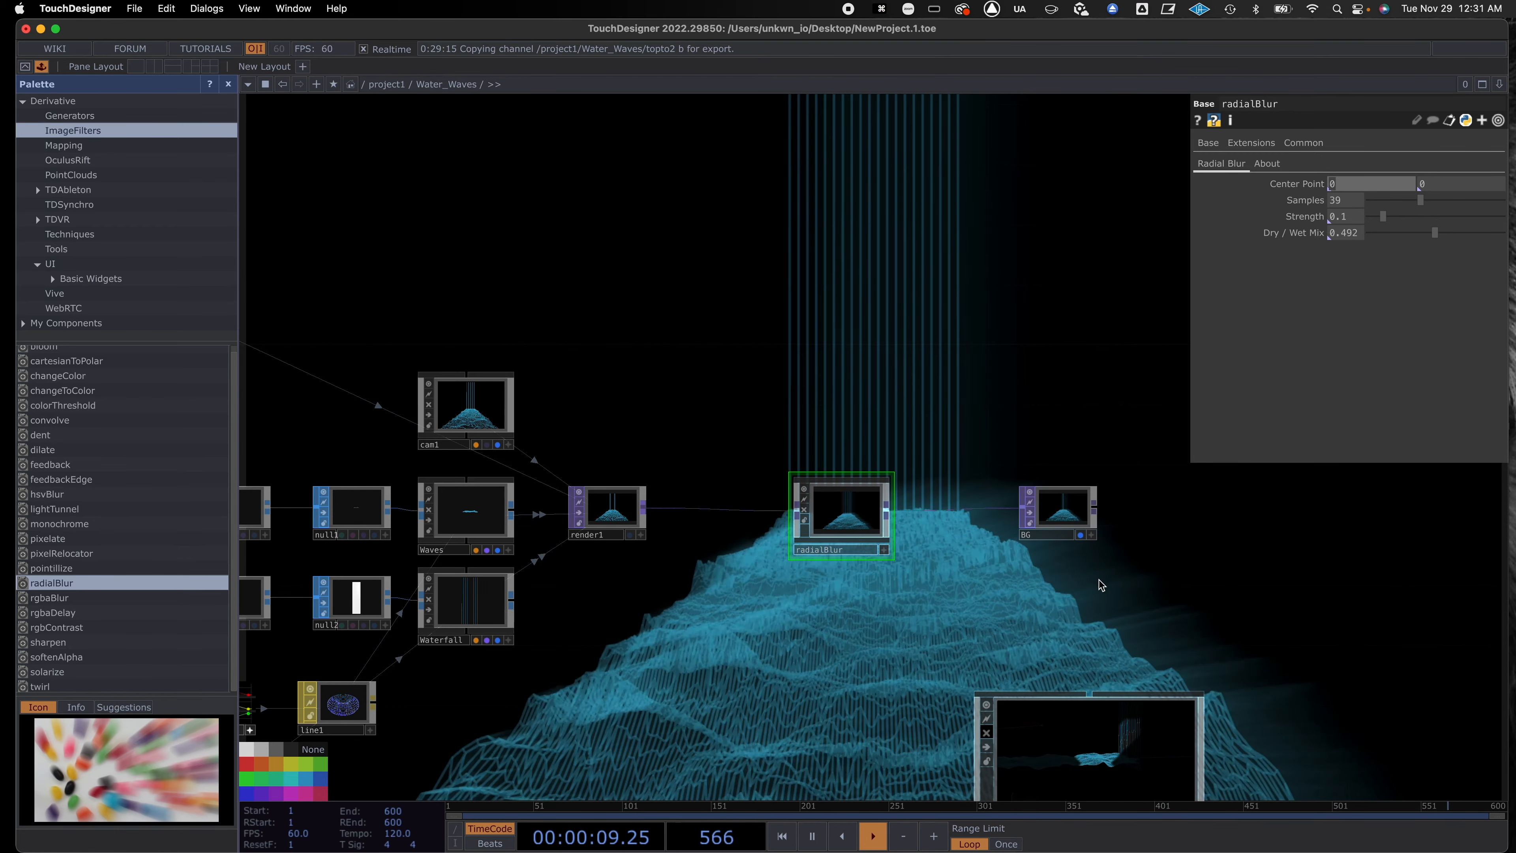
left_click(1341, 185)
type(".5")
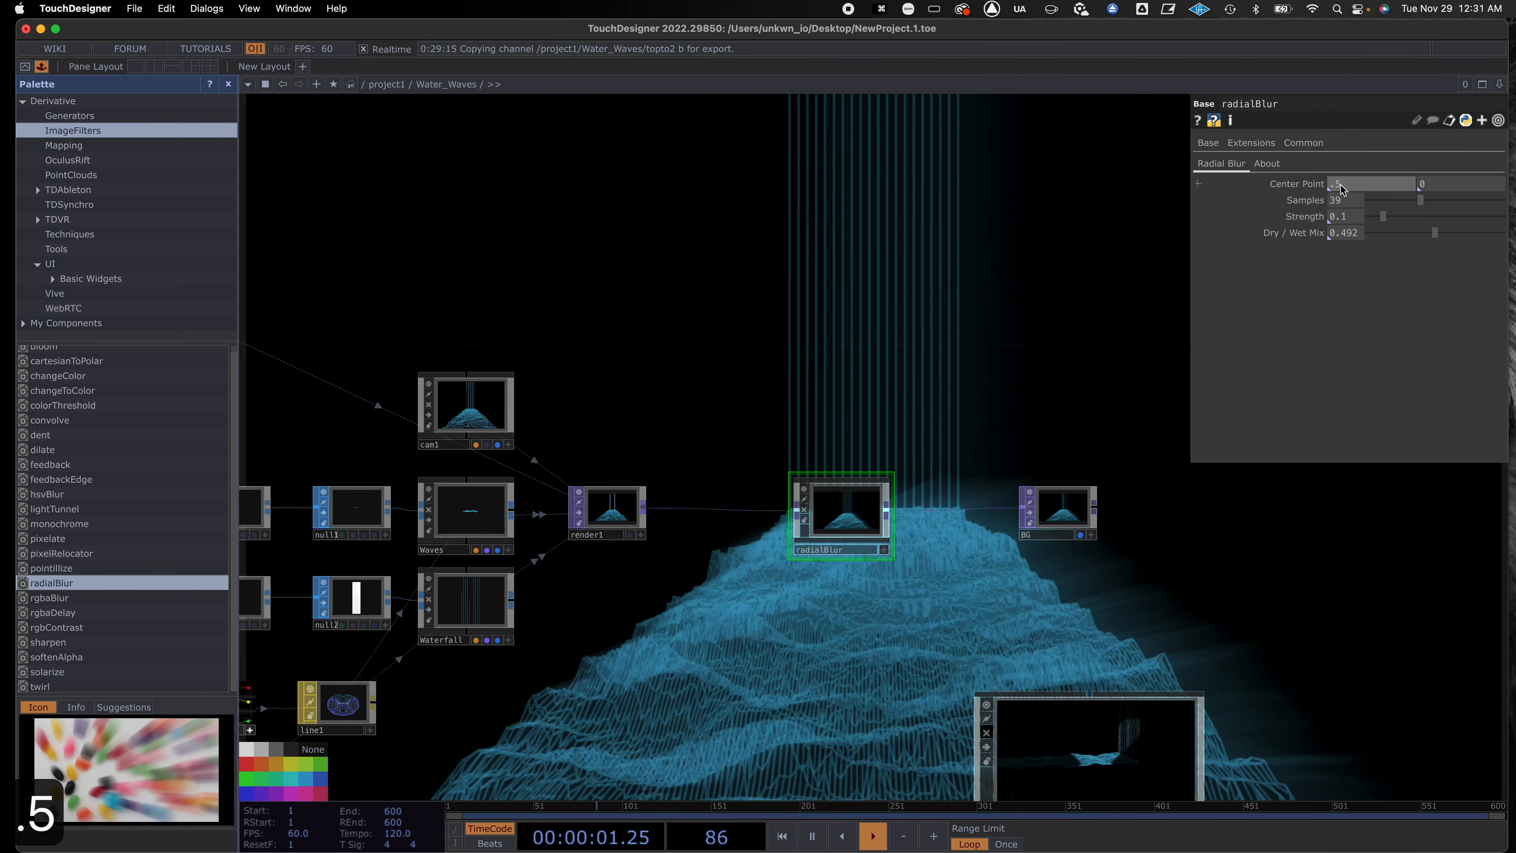
key("Return")
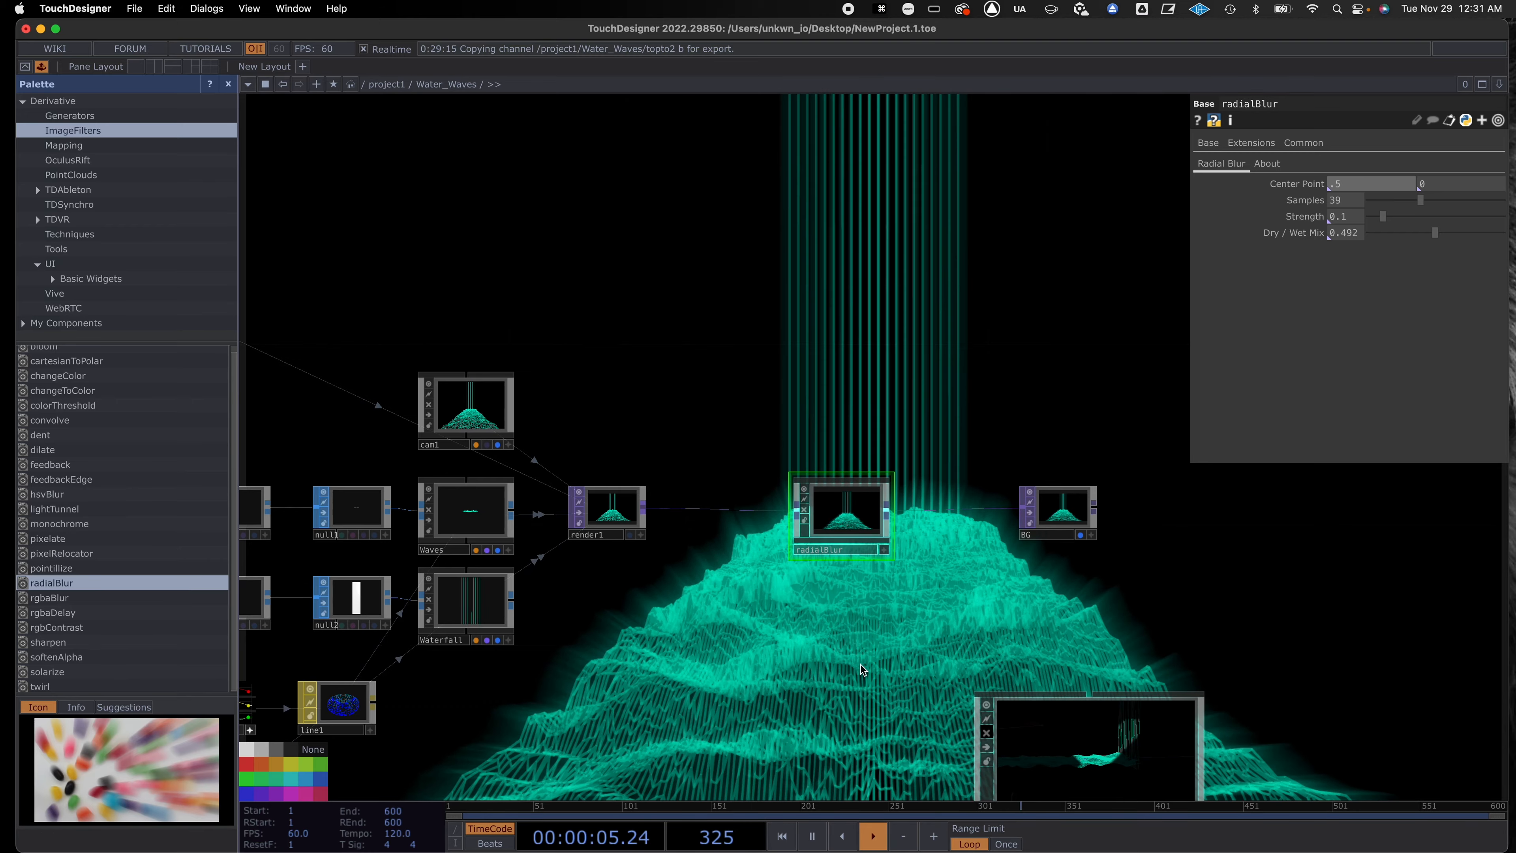
Close the palette and nudge radialBlur slightly upward between render1 and BG.
scroll(975, 579, "left", 5)
scroll(975, 579, "down", 2)
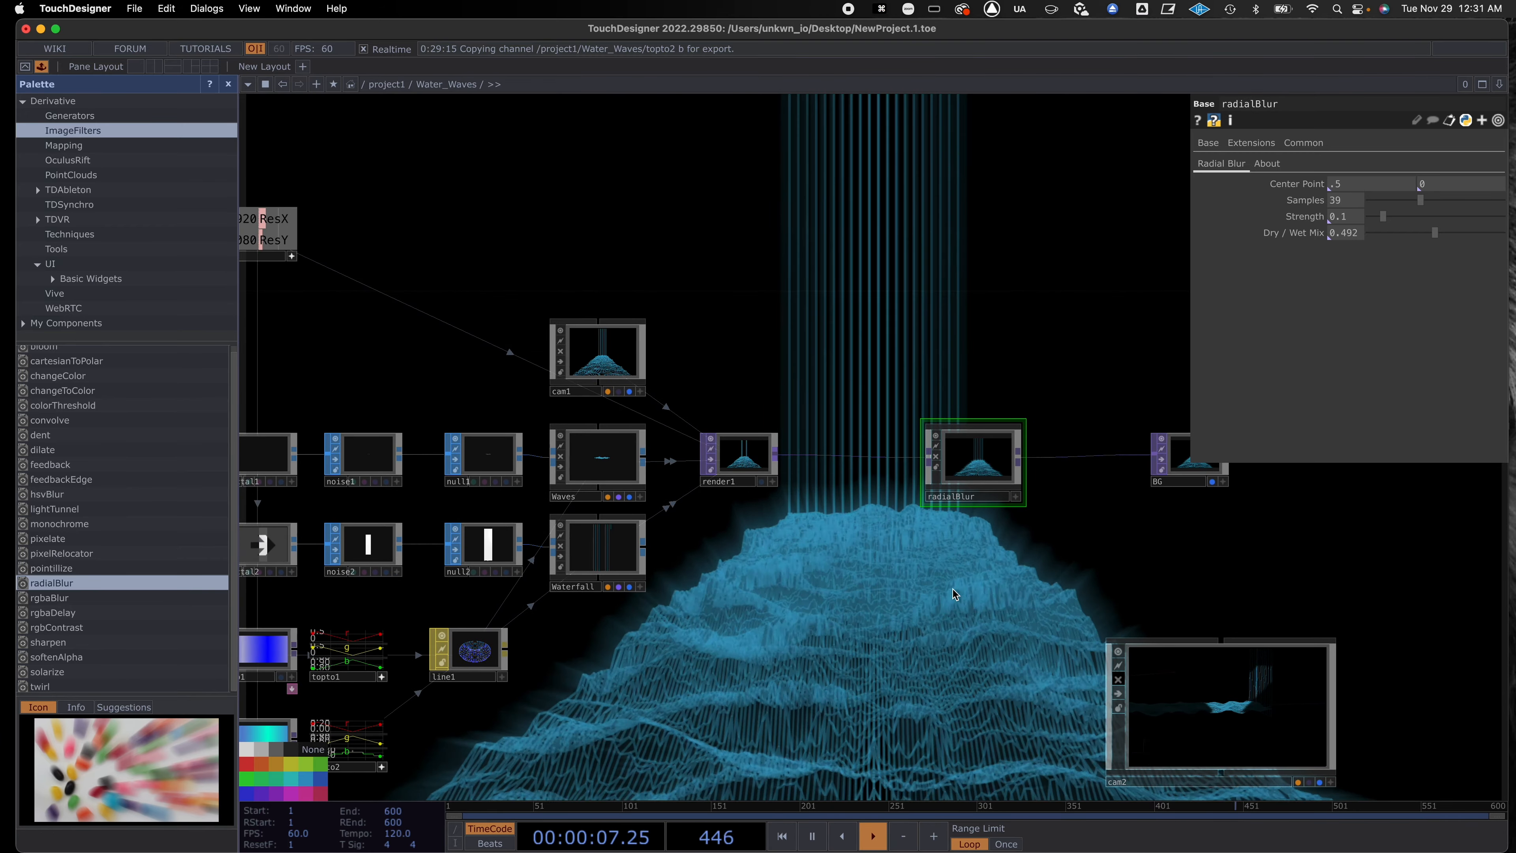
left_click(229, 85)
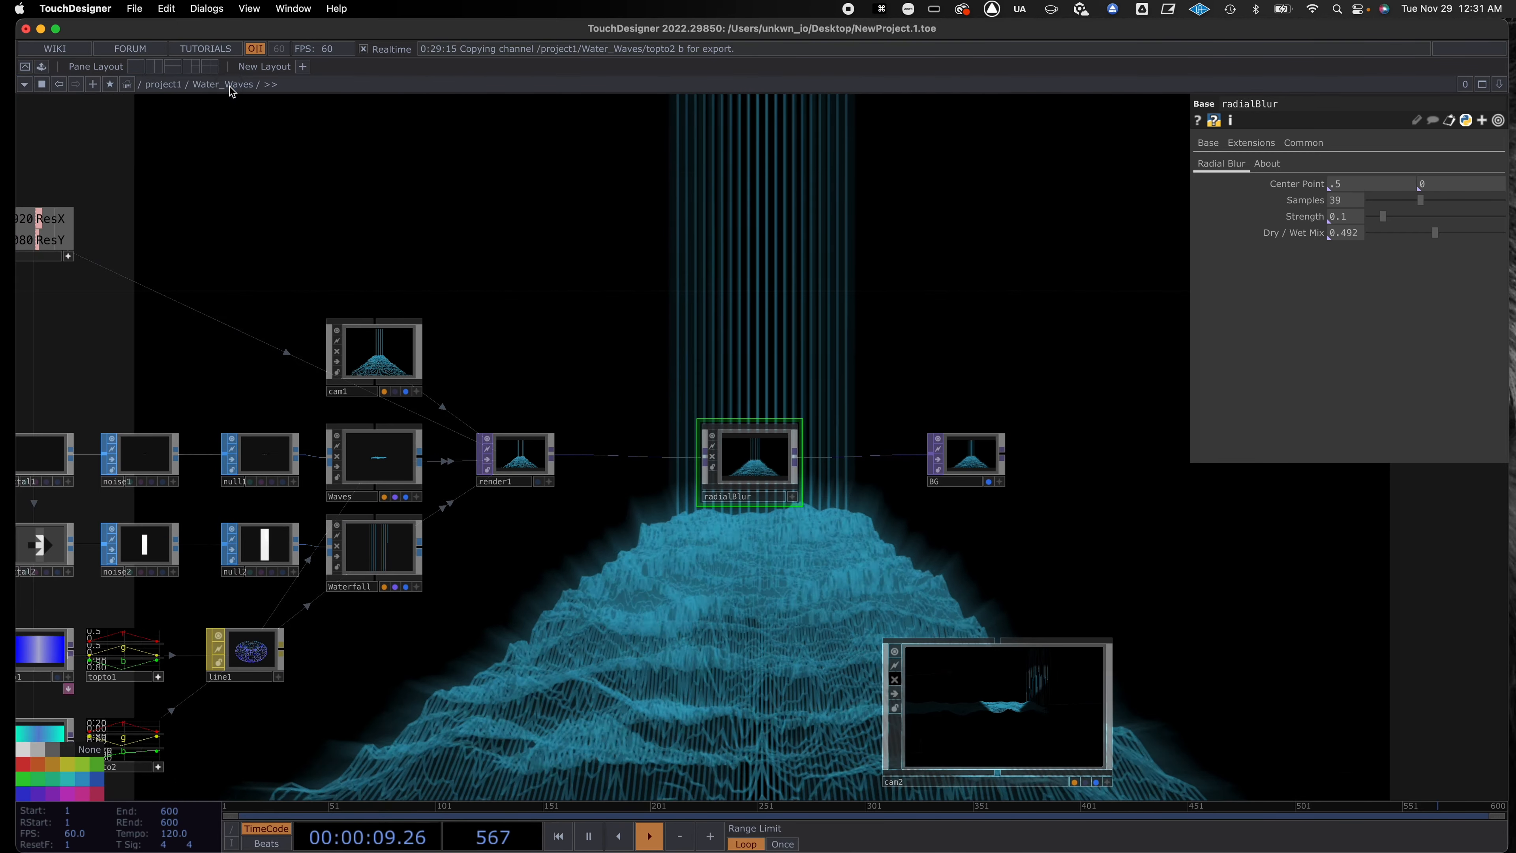
left_click_drag(731, 568, 917, 538)
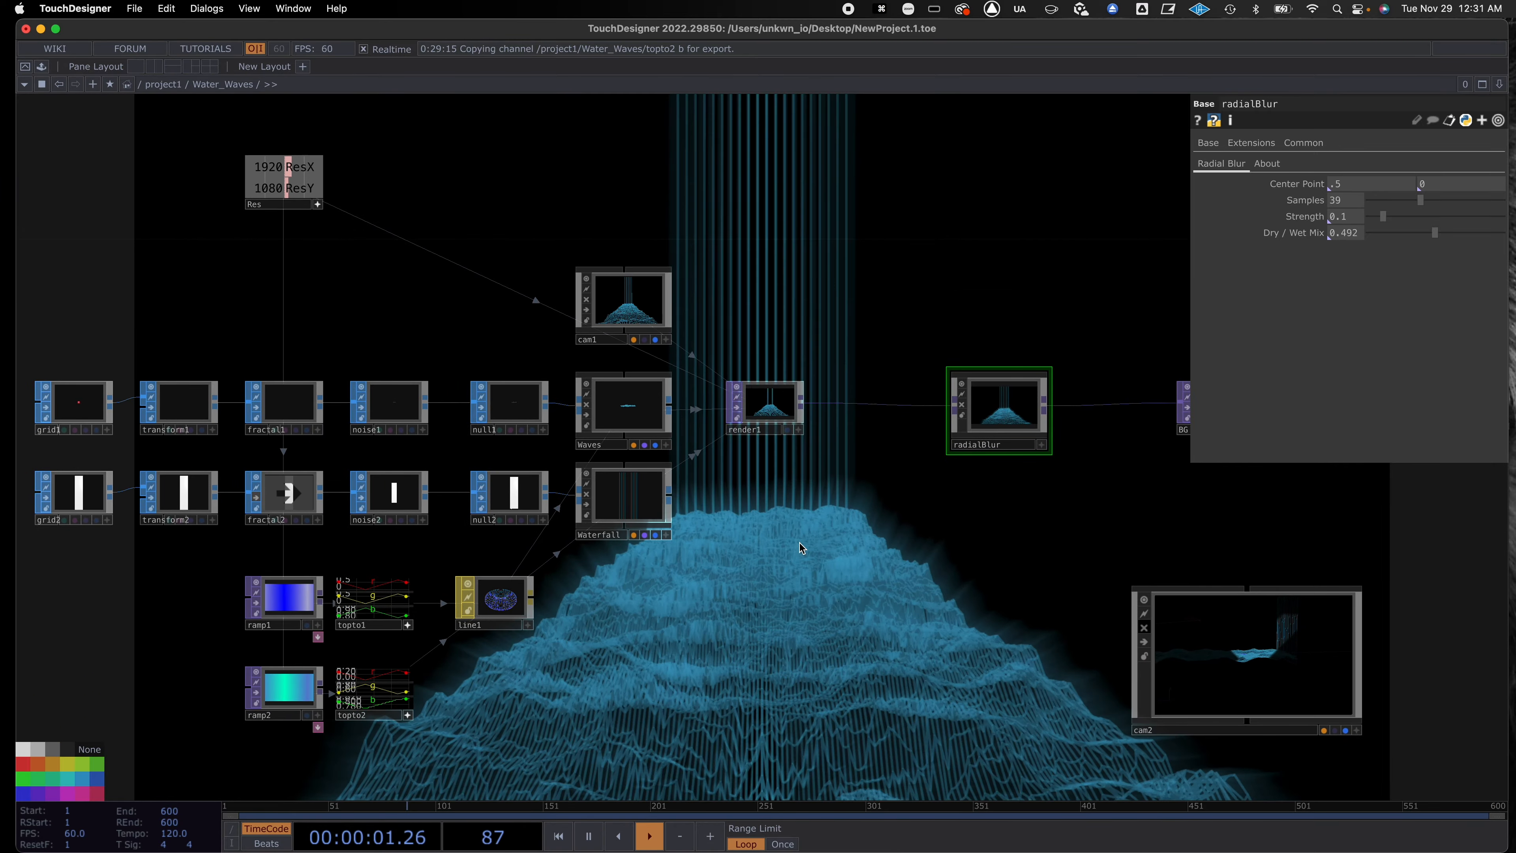
scroll(799, 543, "down", 1)
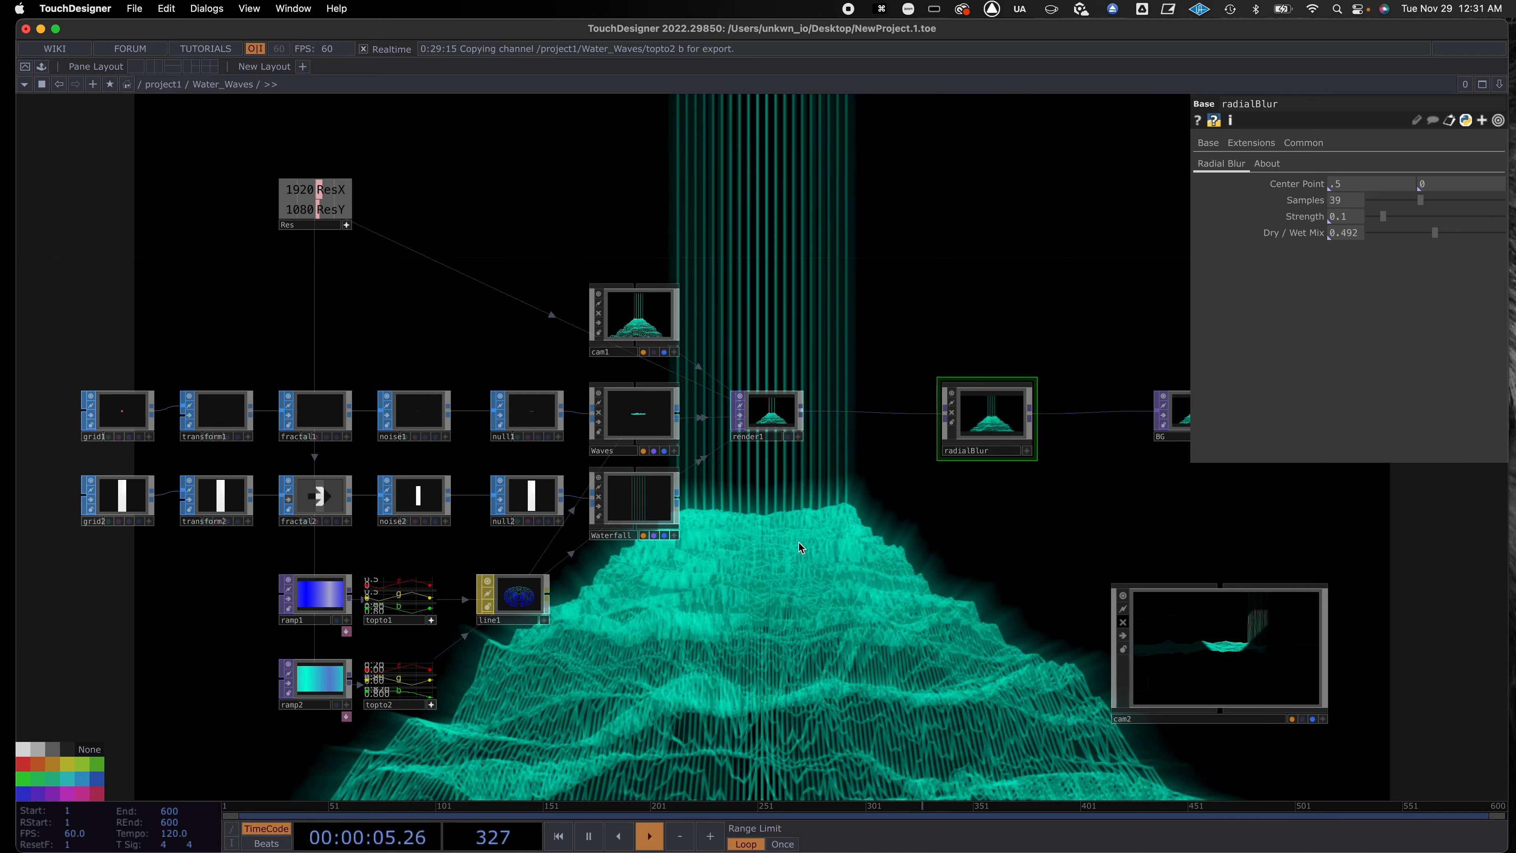
left_click_drag(786, 516, 747, 526)
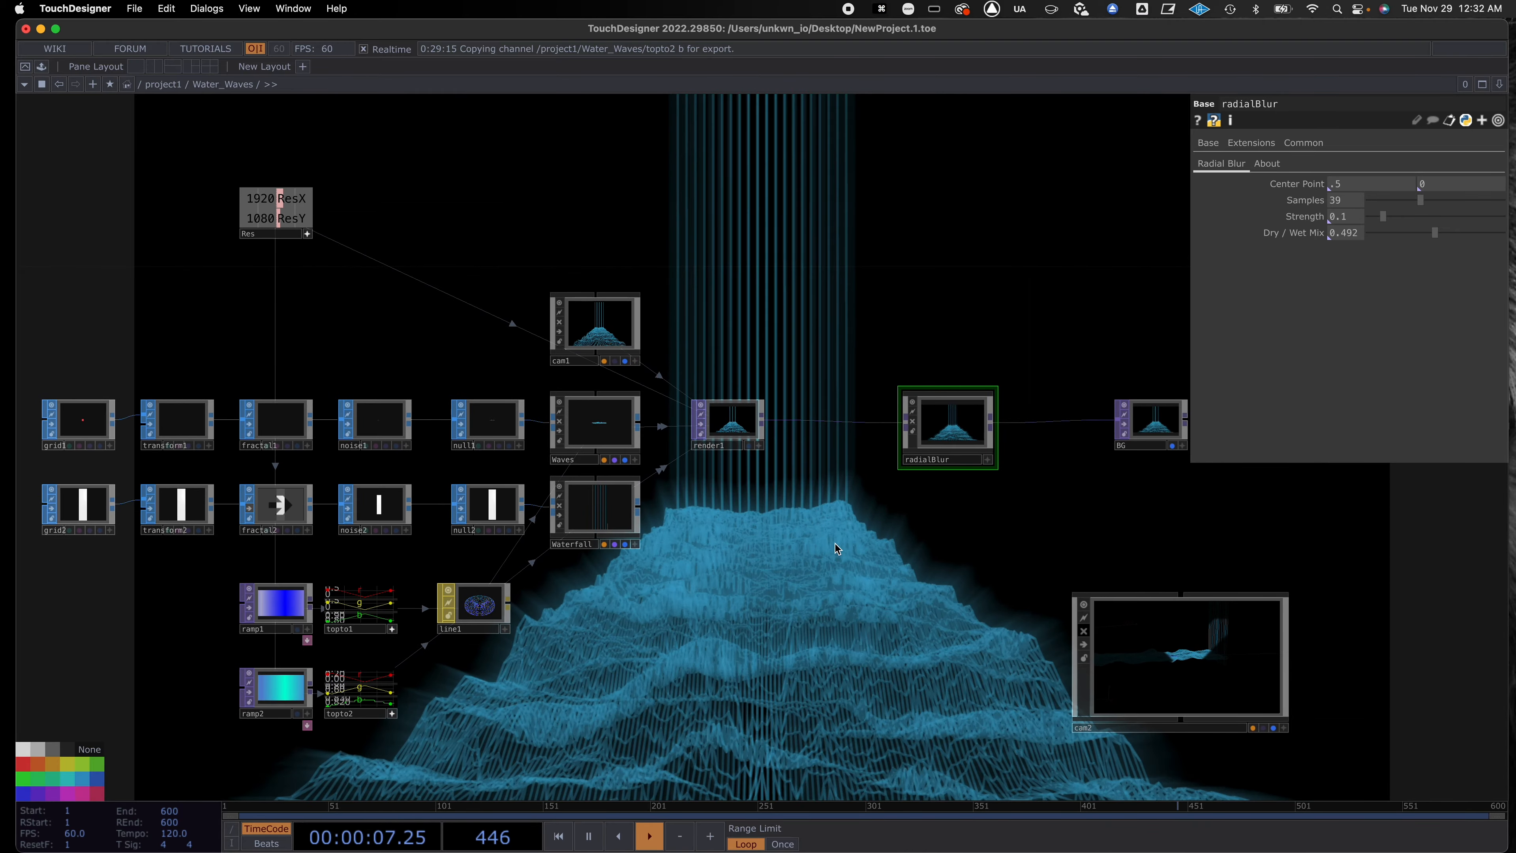
left_click_drag(842, 541, 711, 519)
left_click_drag(788, 436, 817, 394)
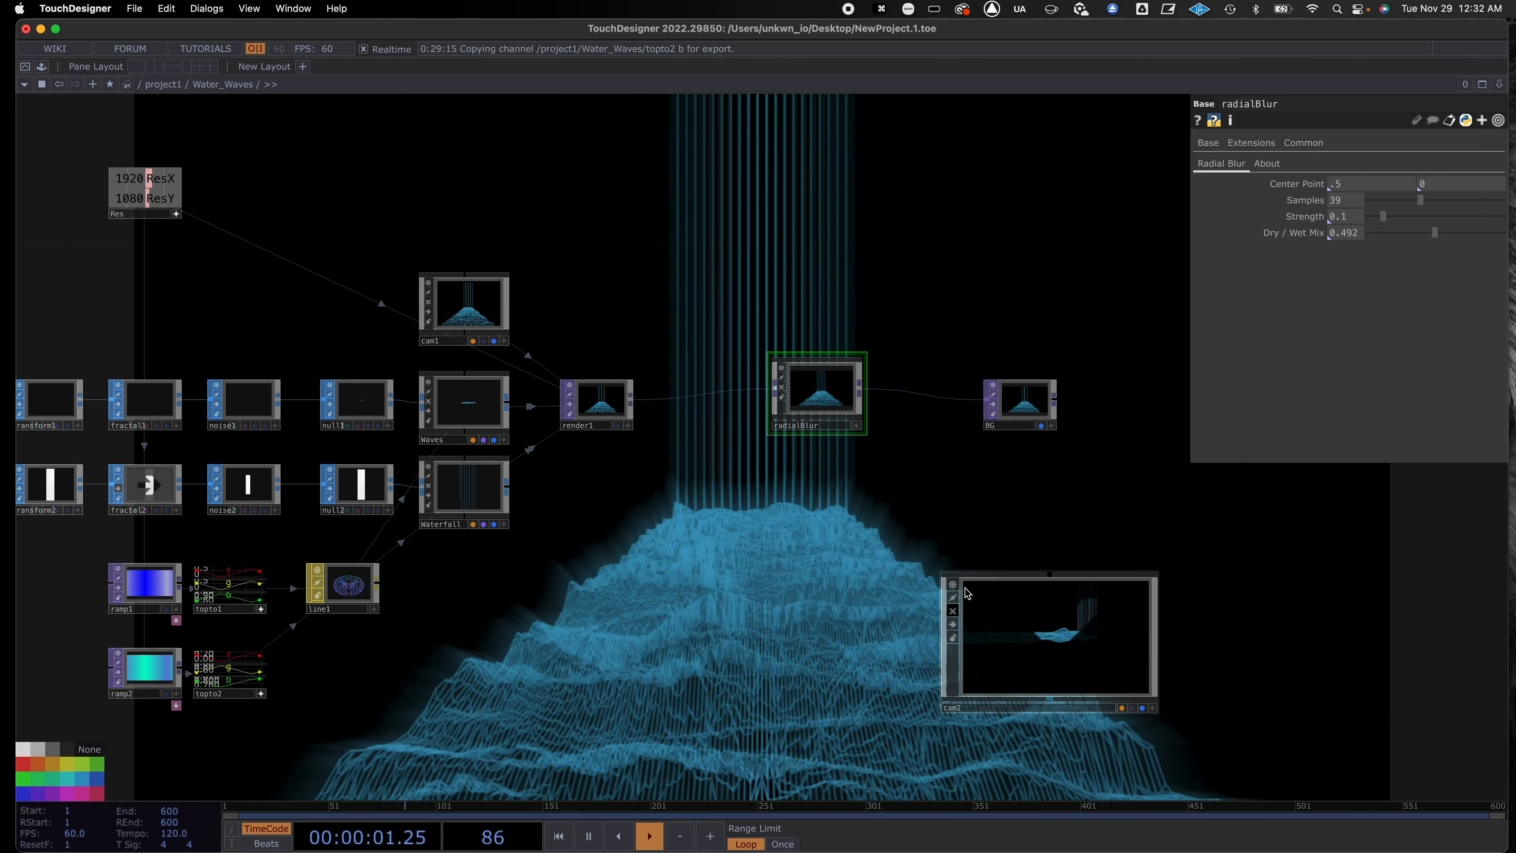
Delete the cam2 node from the Water_Waves network.
left_click(1018, 609)
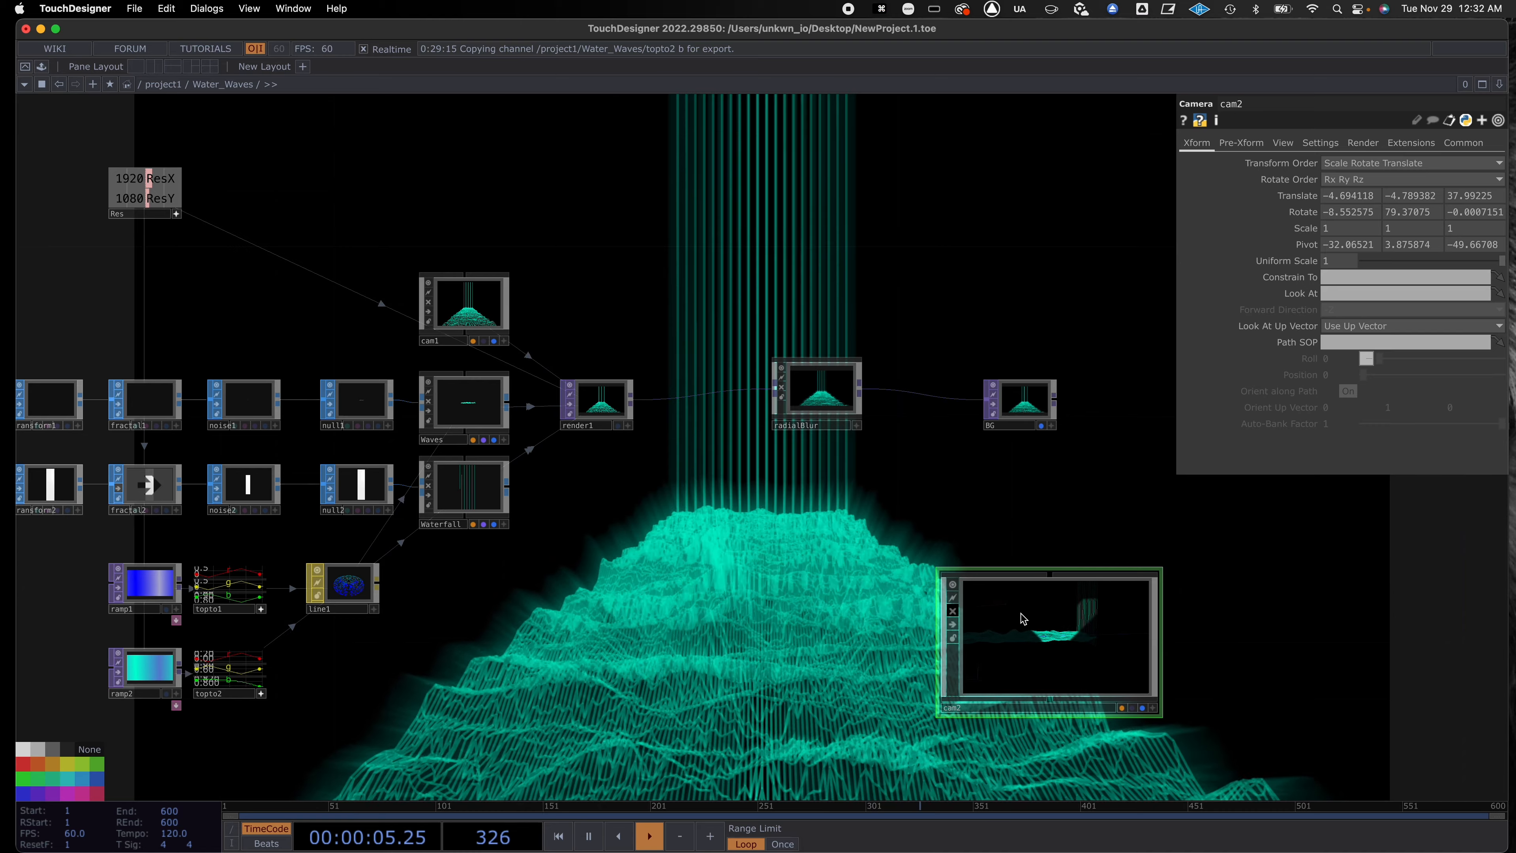
key("Delete")
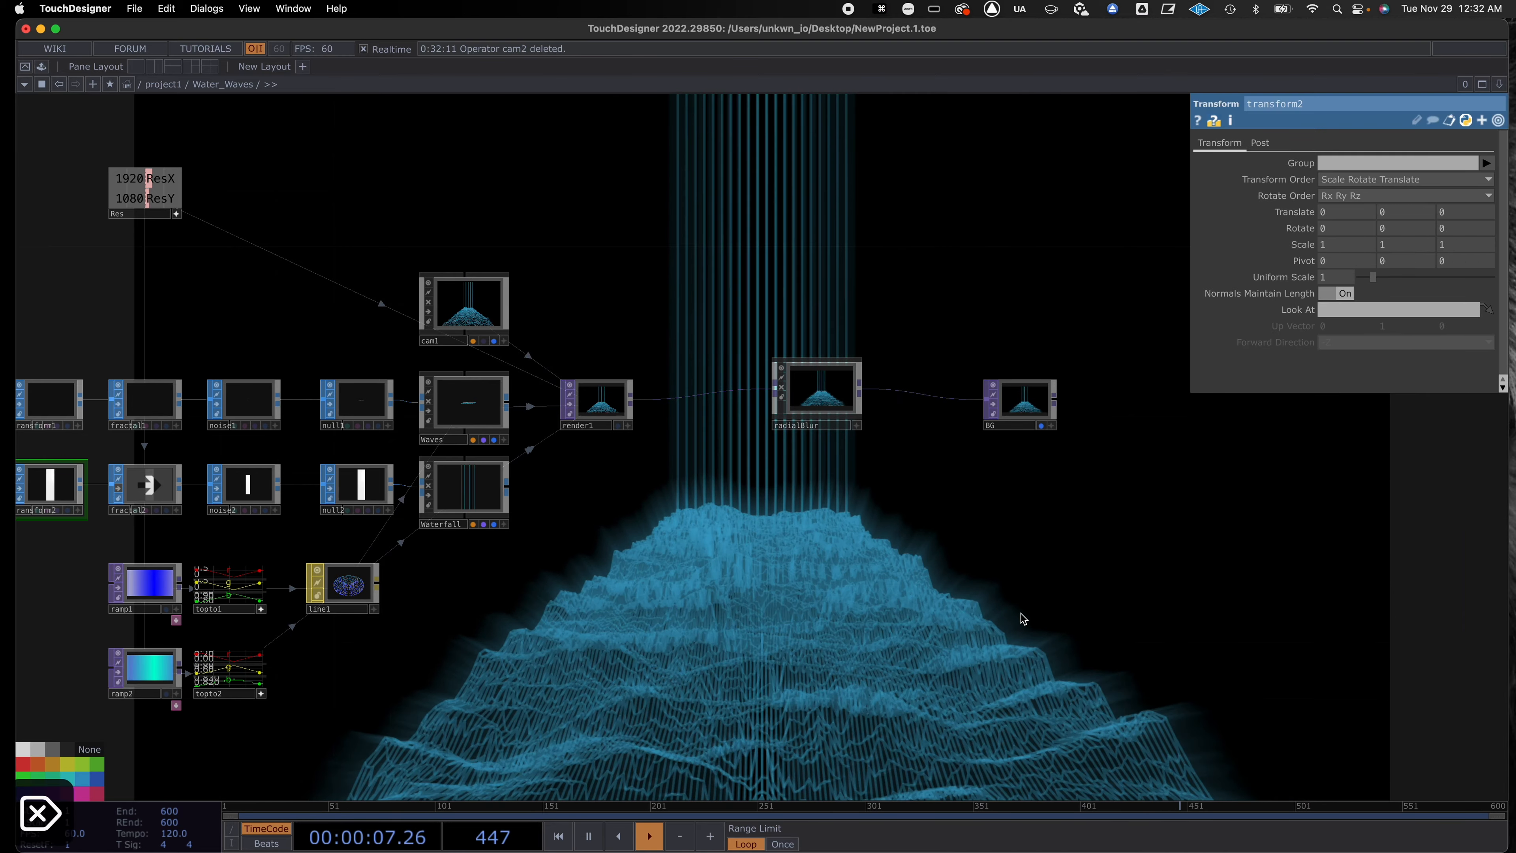
scroll(907, 603, "left", 5)
scroll(882, 597, "down", 5)
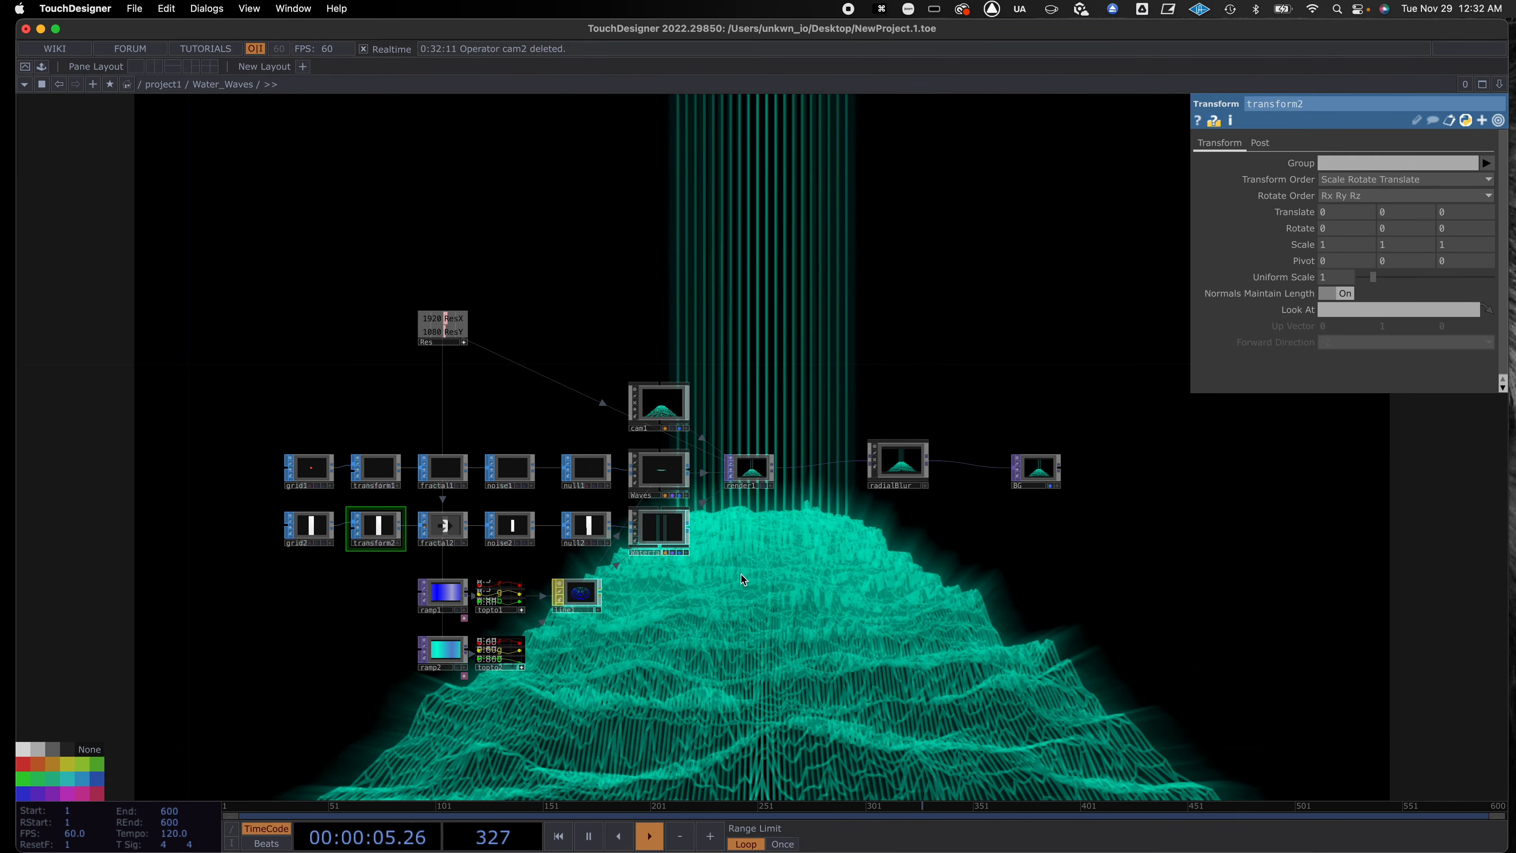
scroll(802, 587, "down", 5)
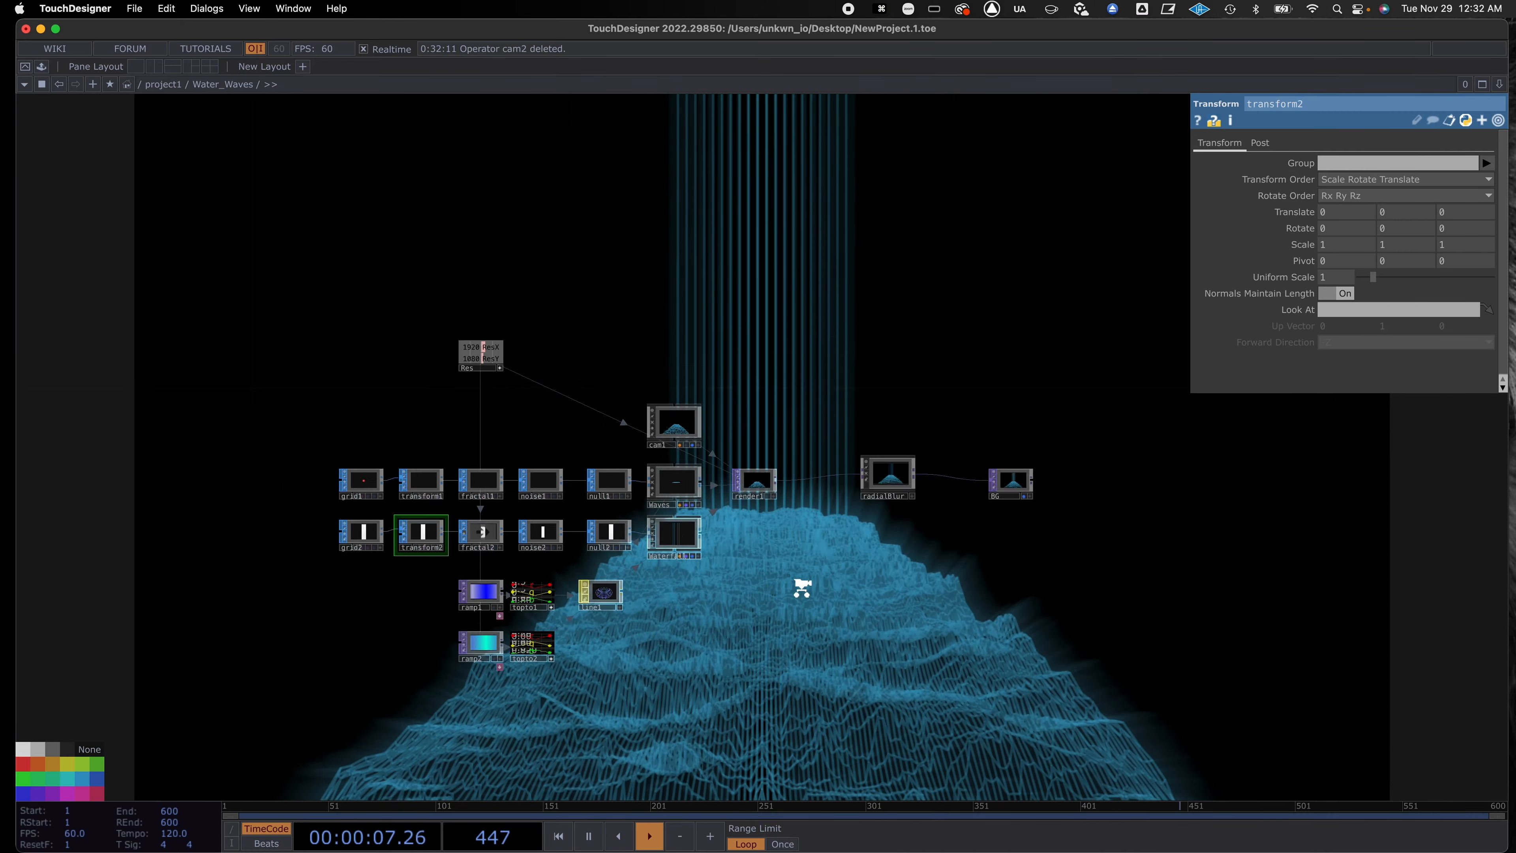
Turn on cooking for the Waves_Water component in project1 and compare its output with Water_Waves.
left_click_drag(789, 359, 704, 470)
left_click_drag(725, 578, 756, 475)
left_click(536, 156)
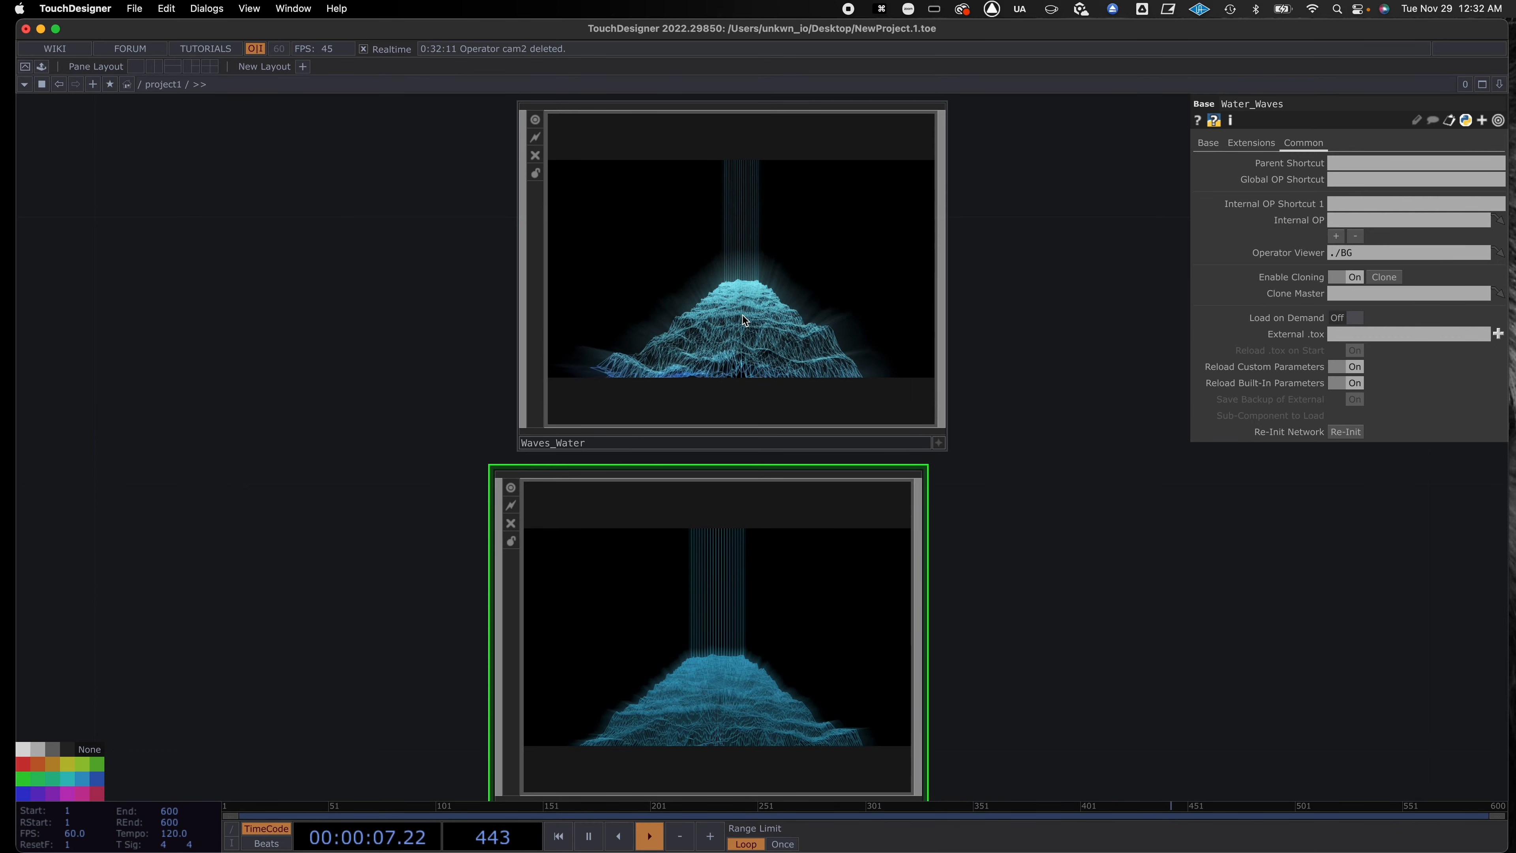
scroll(658, 593, "up", 10)
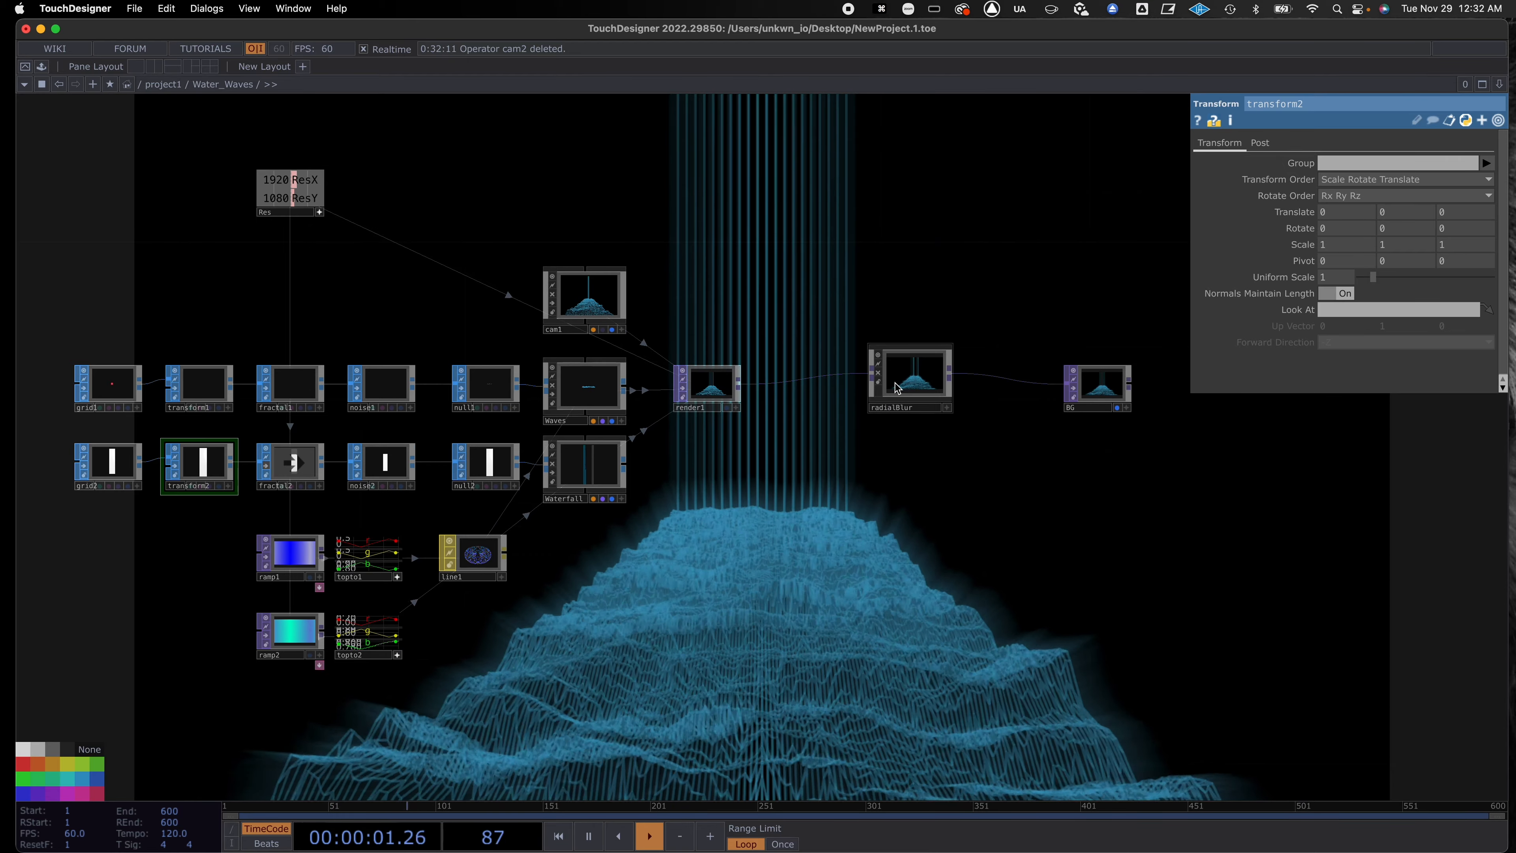
Set radialBlur's Dry / Wet Mix to about 0.626 and fractal1's Divisions to 2.
left_click(911, 373)
left_click_drag(1405, 238, 1455, 231)
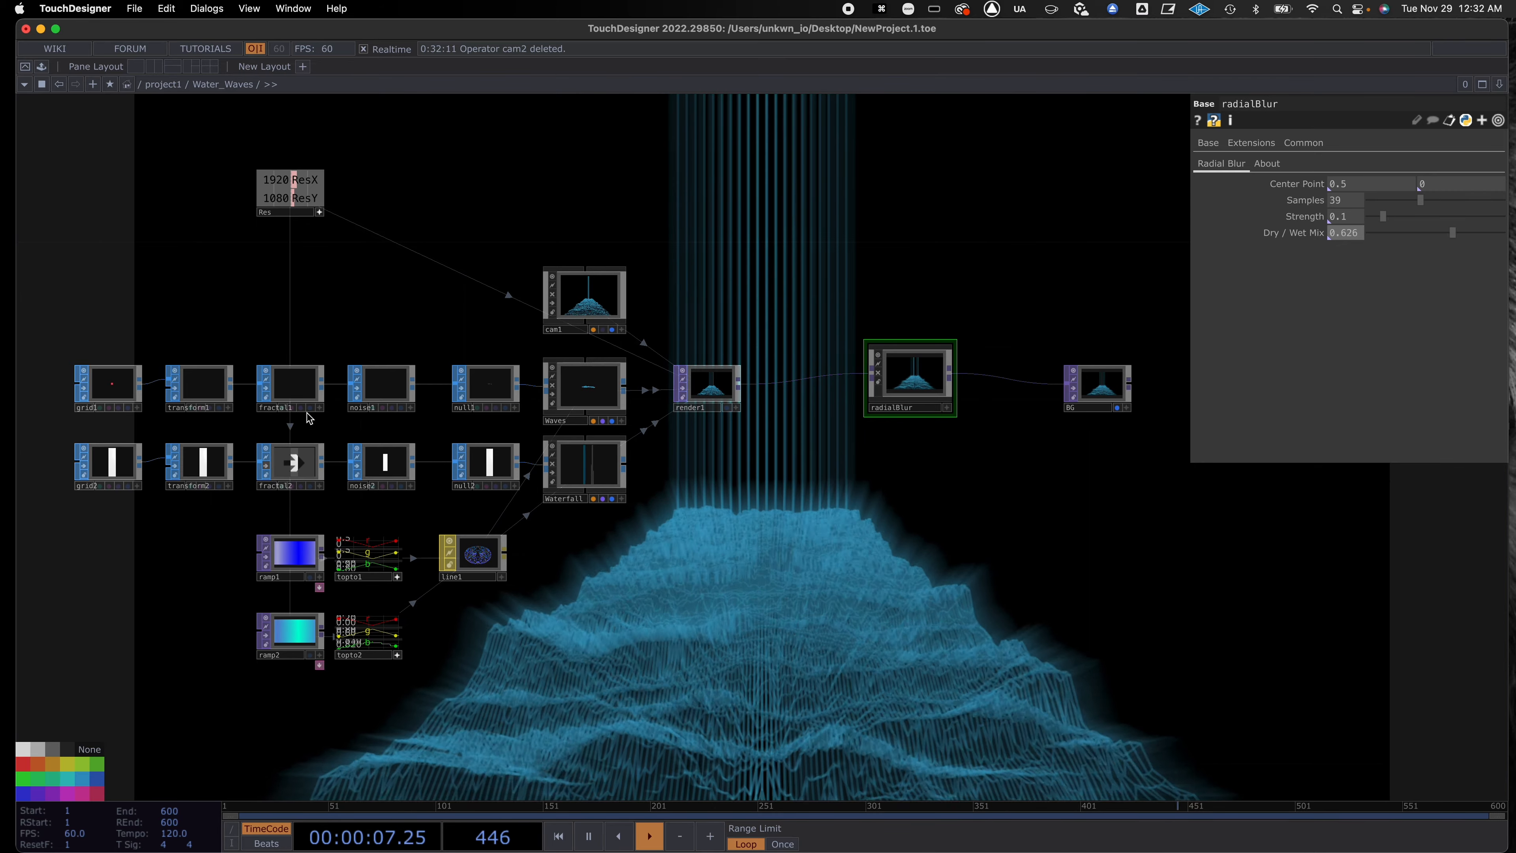
left_click(292, 386)
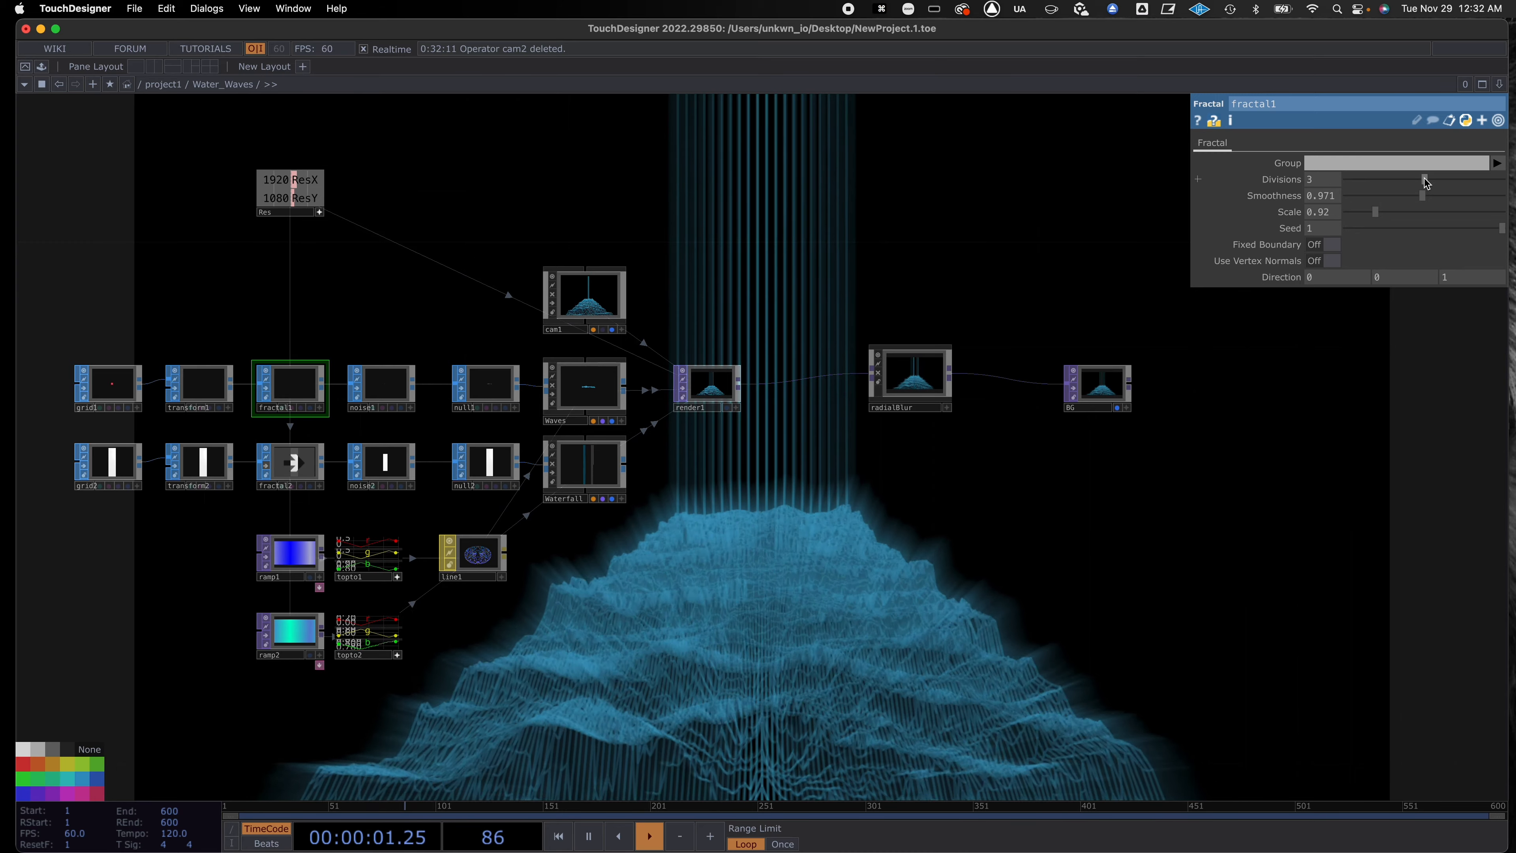
left_click_drag(1424, 178, 1386, 181)
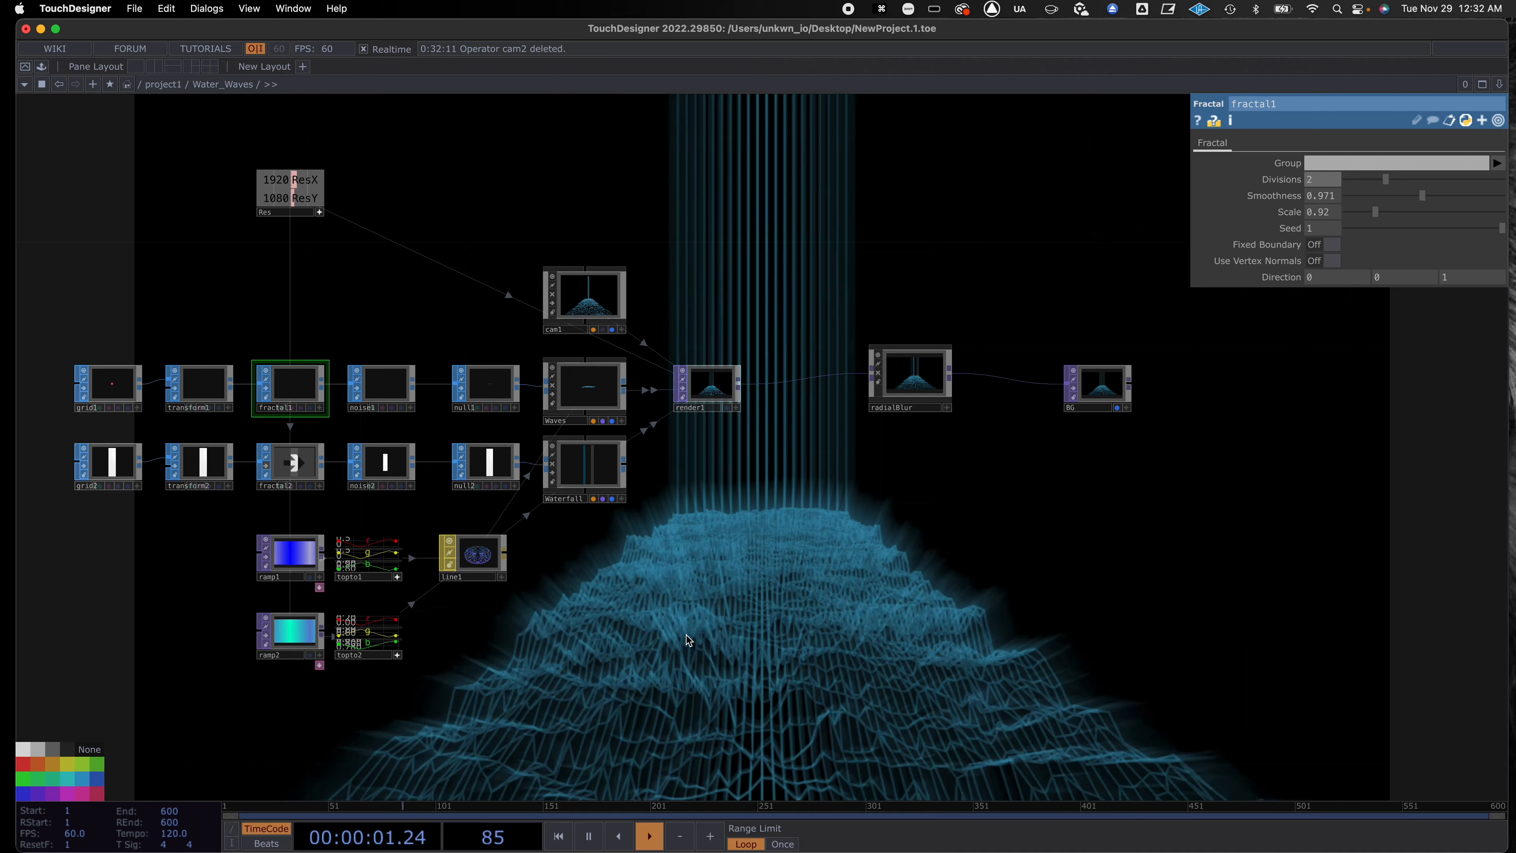
Align BG with radialBlur and add an Out TOP below BG, wired from radialBlur's output.
scroll(686, 633, "up", 1)
scroll(685, 633, "down", 3)
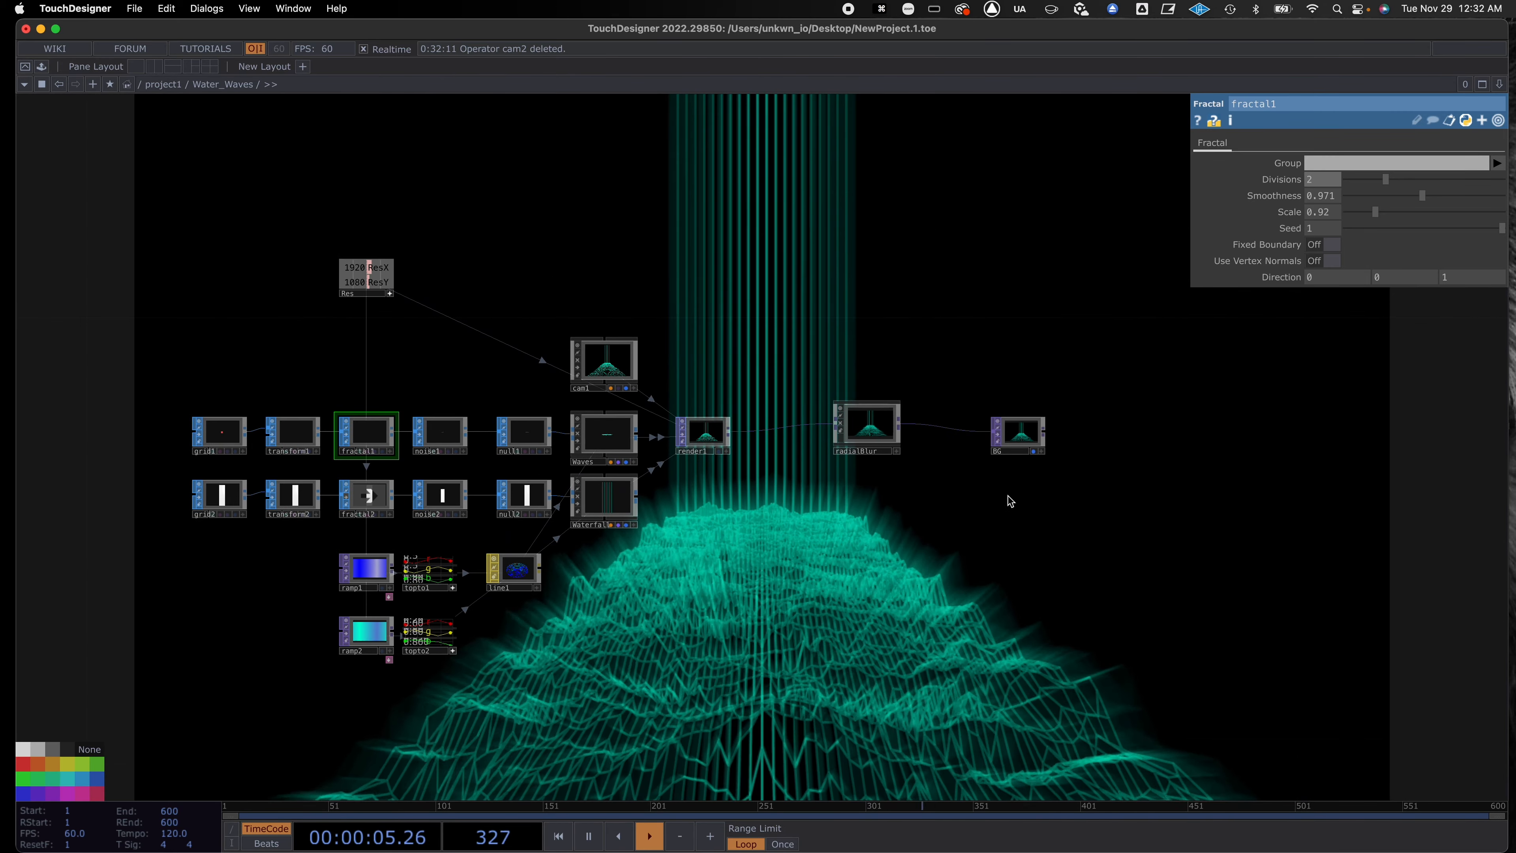
left_click_drag(1026, 429, 1027, 418)
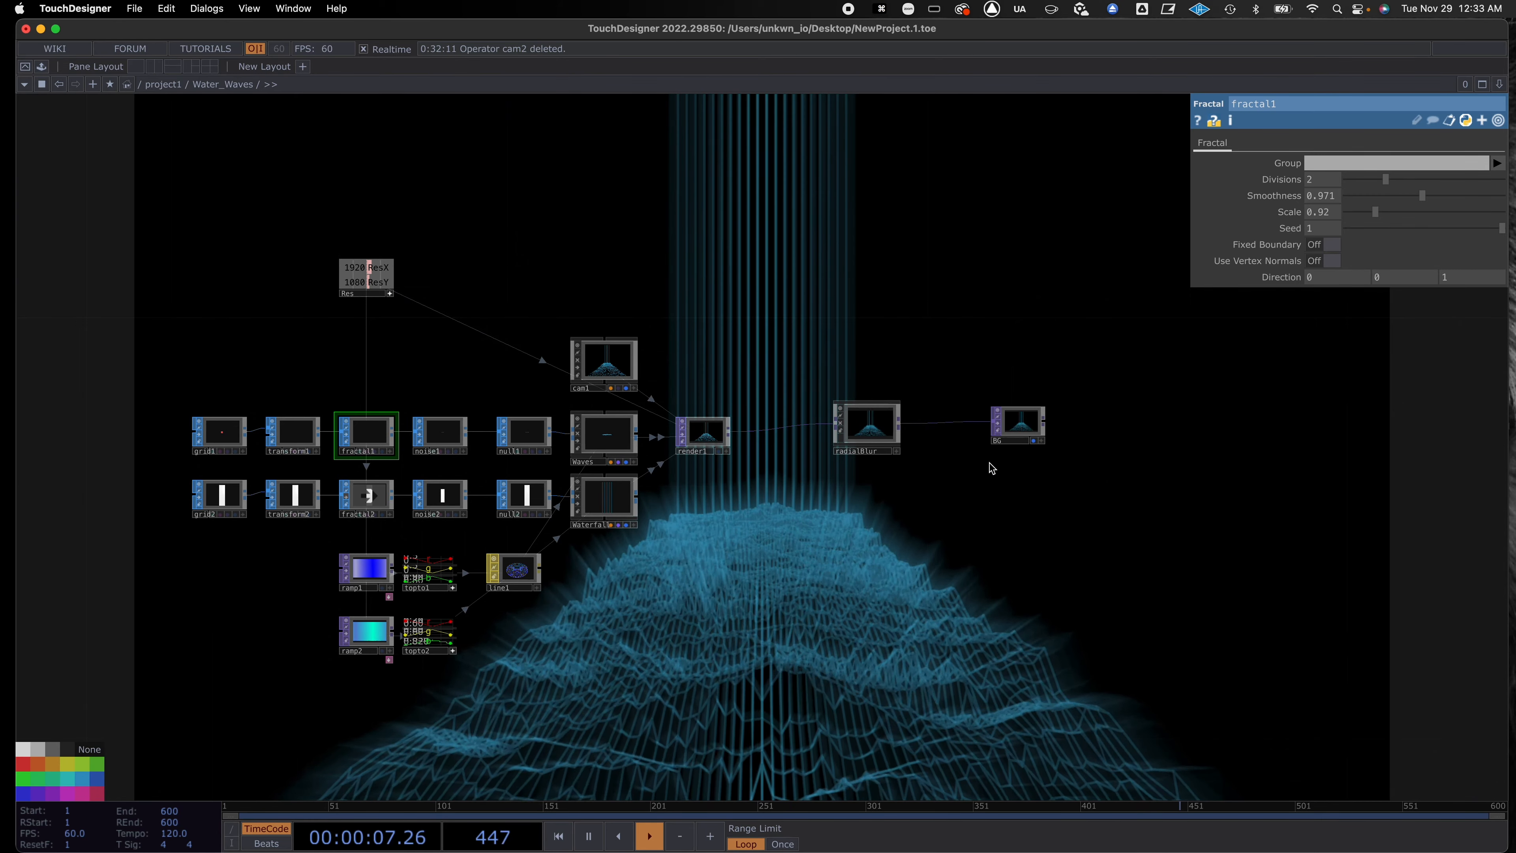
right_click(969, 511)
left_click(1001, 359)
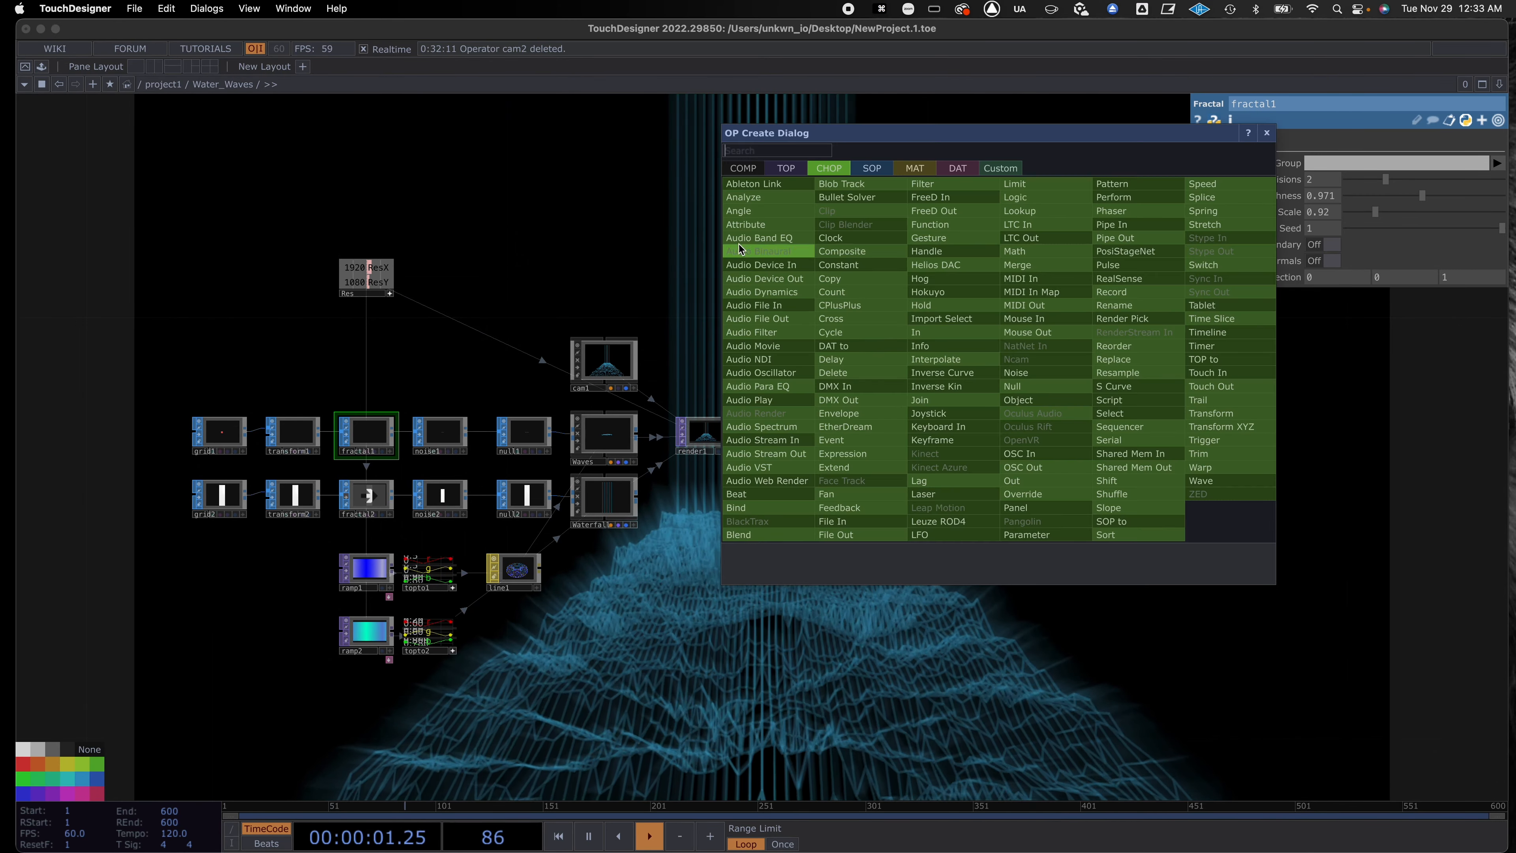
left_click(785, 168)
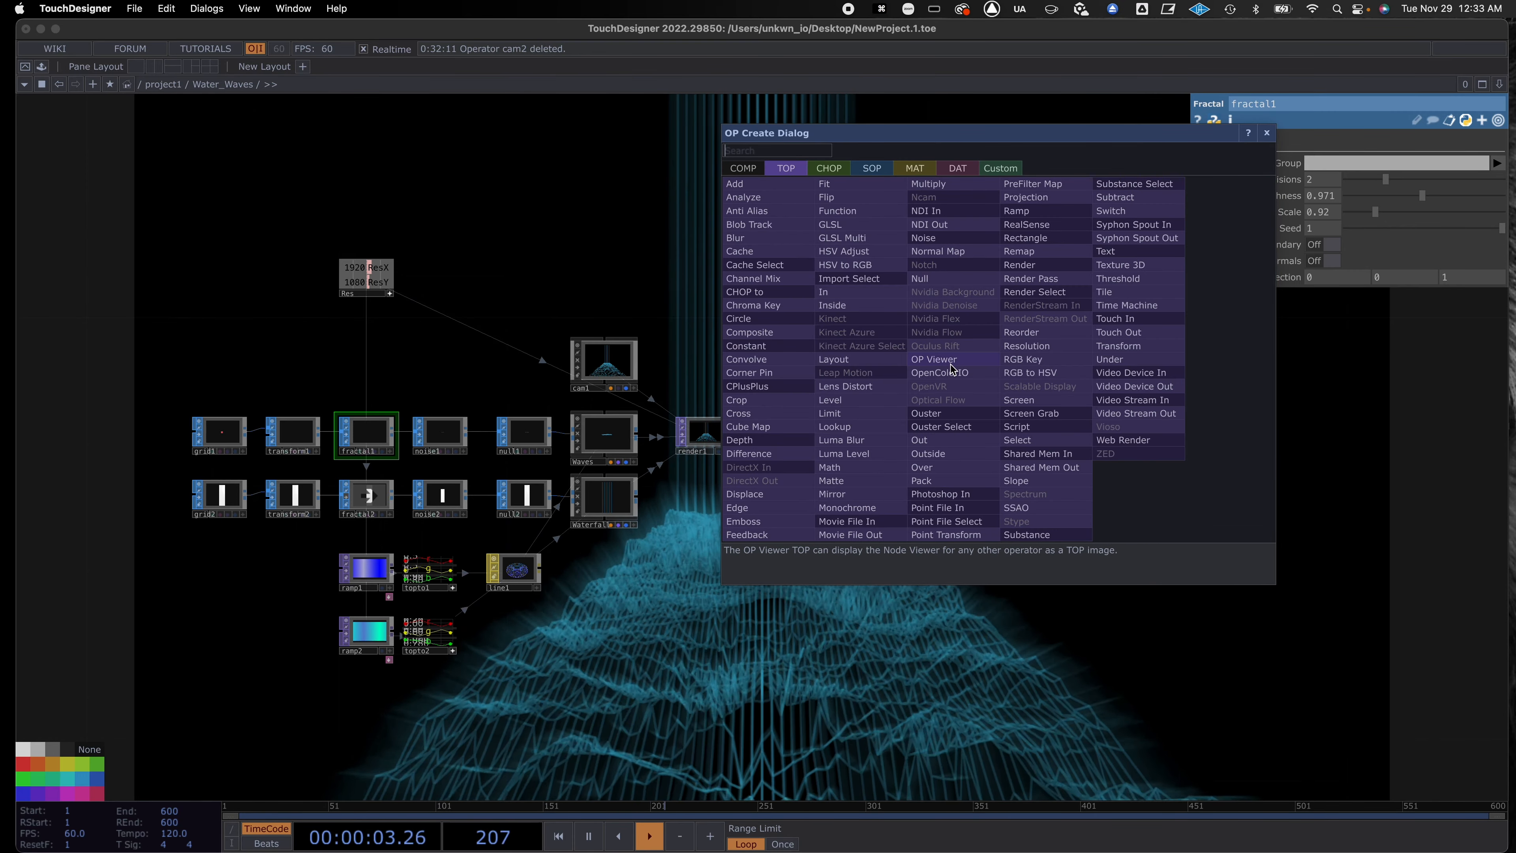
left_click(934, 440)
left_click(1020, 487)
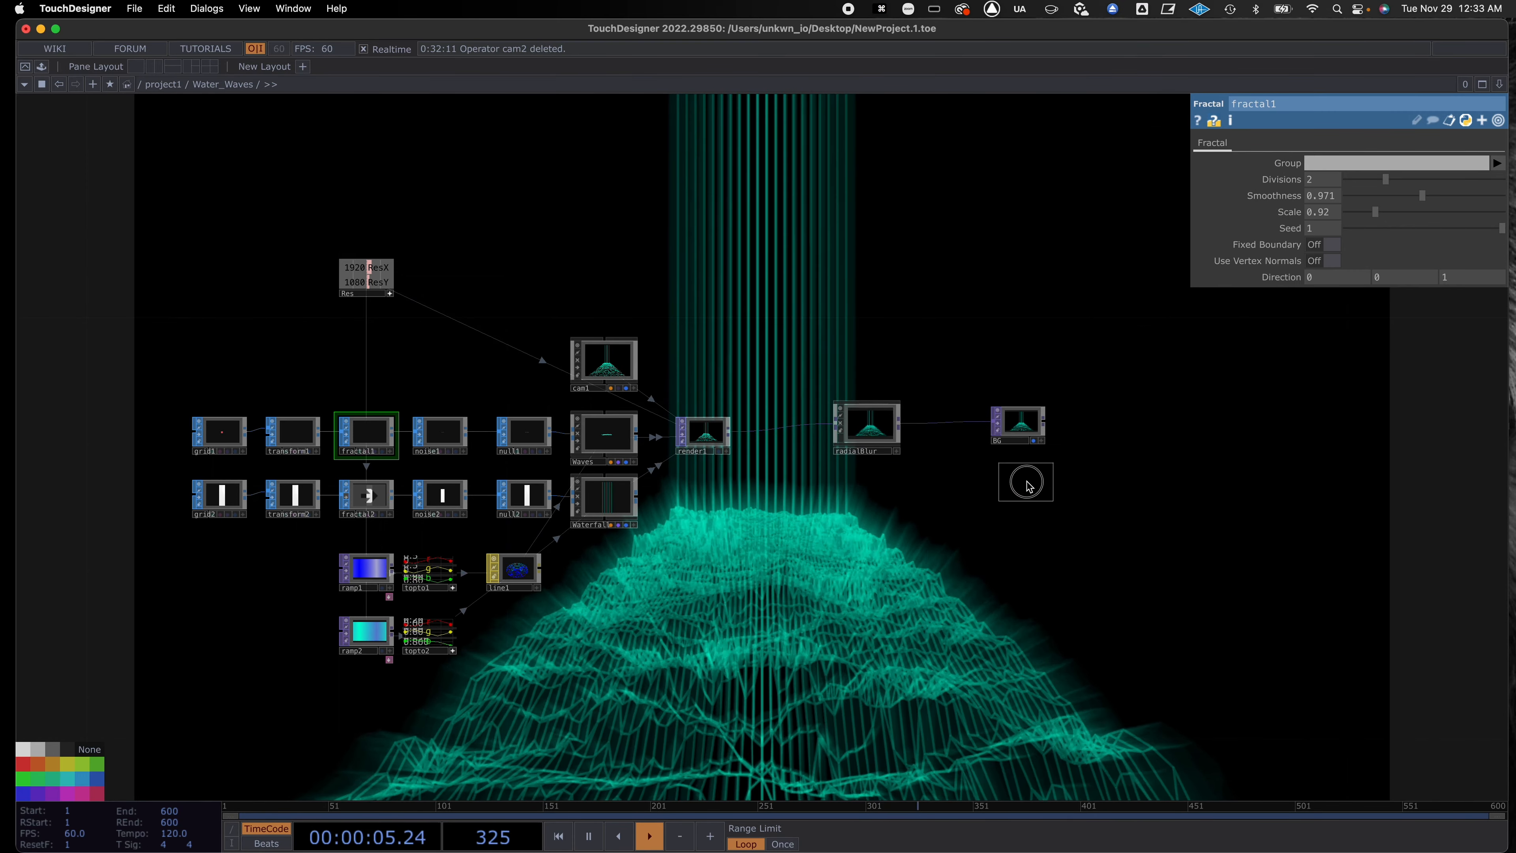
left_click_drag(901, 423, 1026, 470)
Go up to the project1 network and bring the Waves_Water and Water_Waves components into view.
key("u")
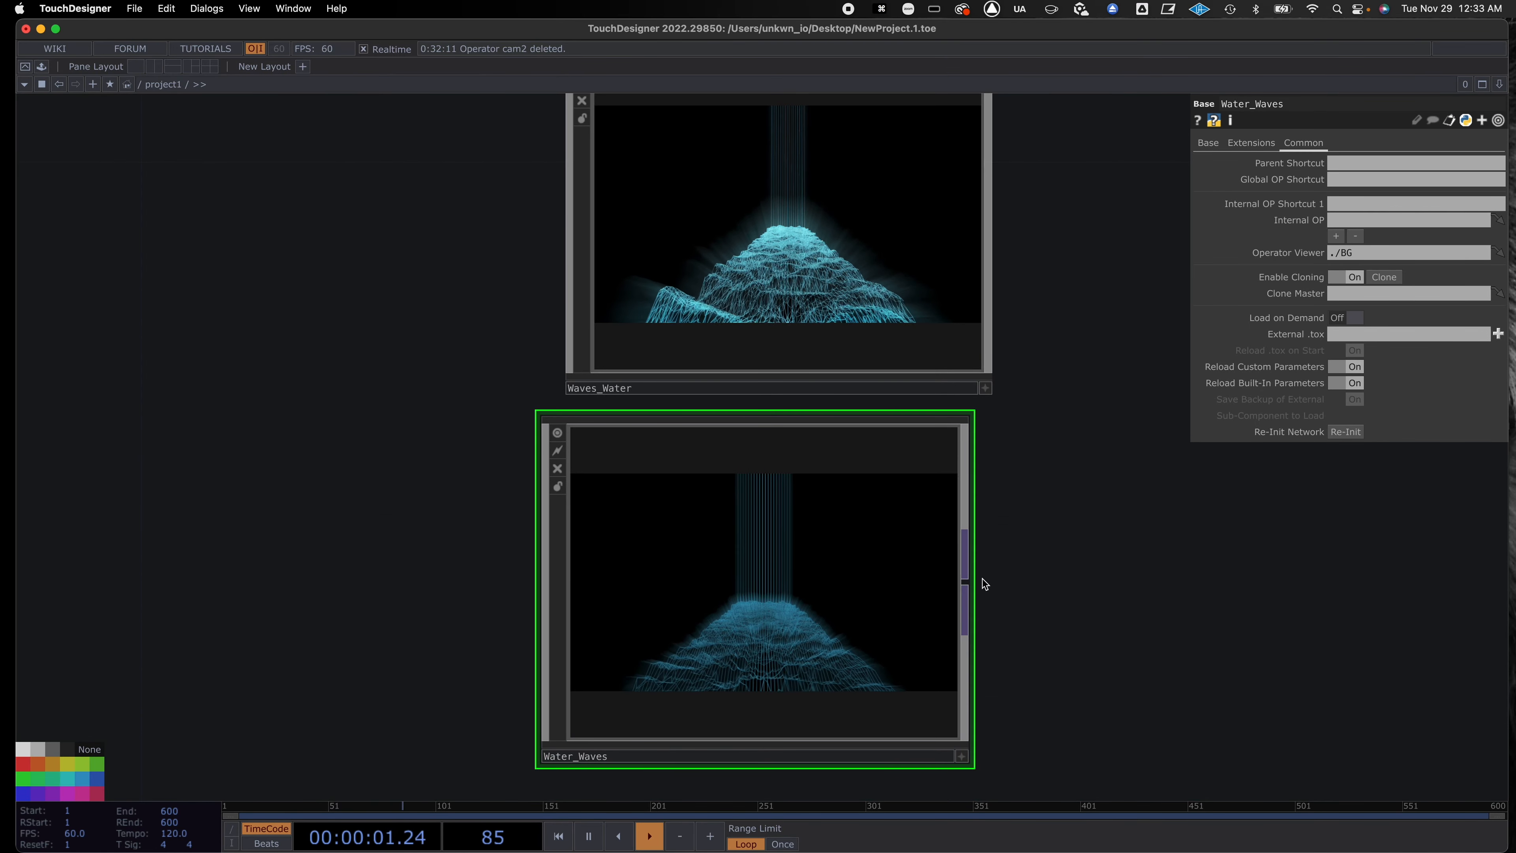
left_click_drag(1073, 560, 834, 565)
scroll(834, 565, "down", 2)
scroll(834, 565, "down", 2)
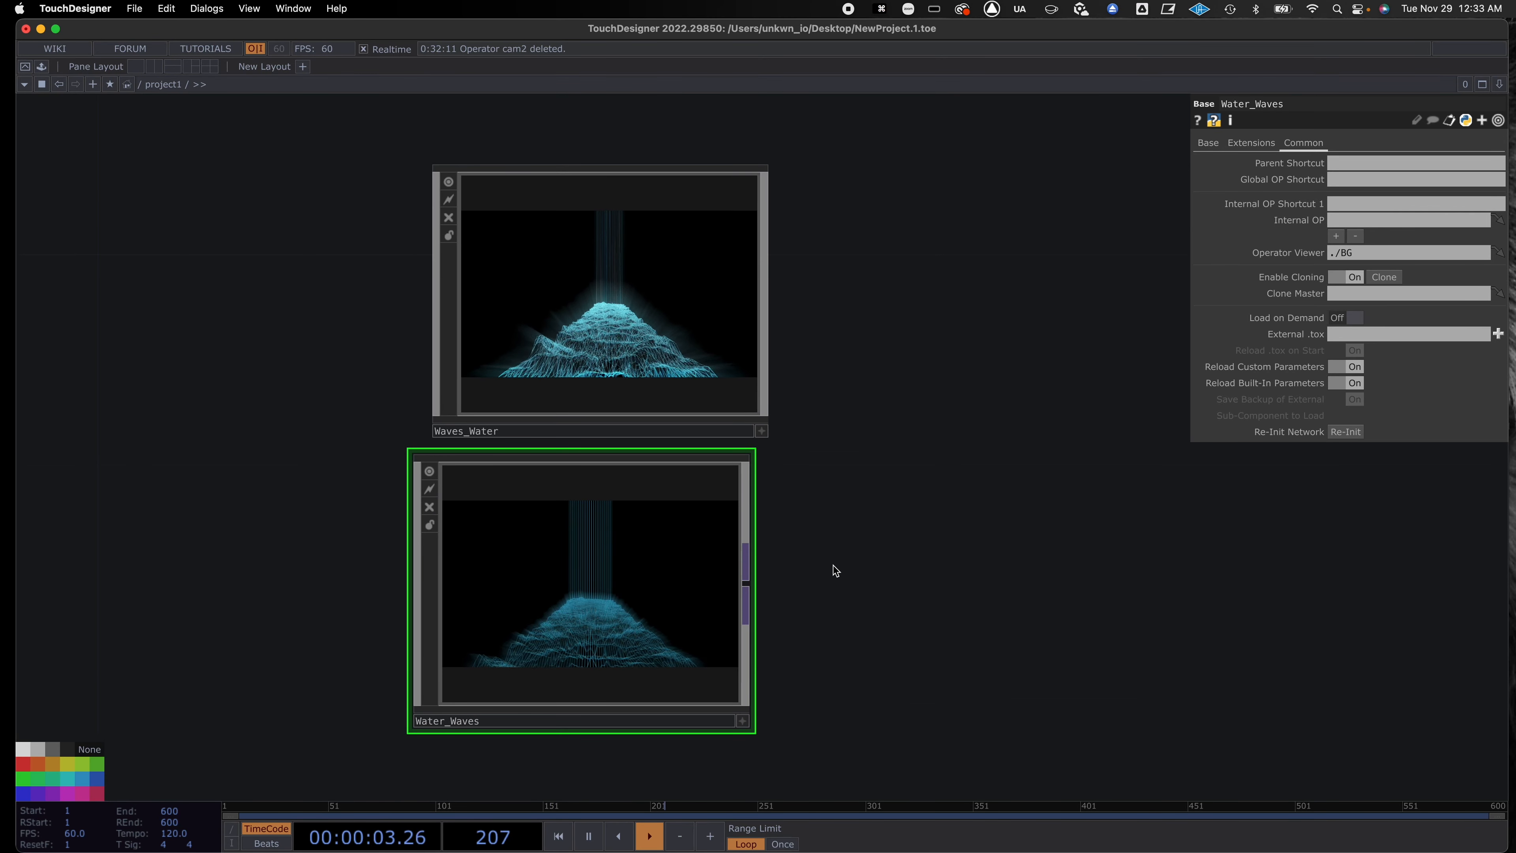